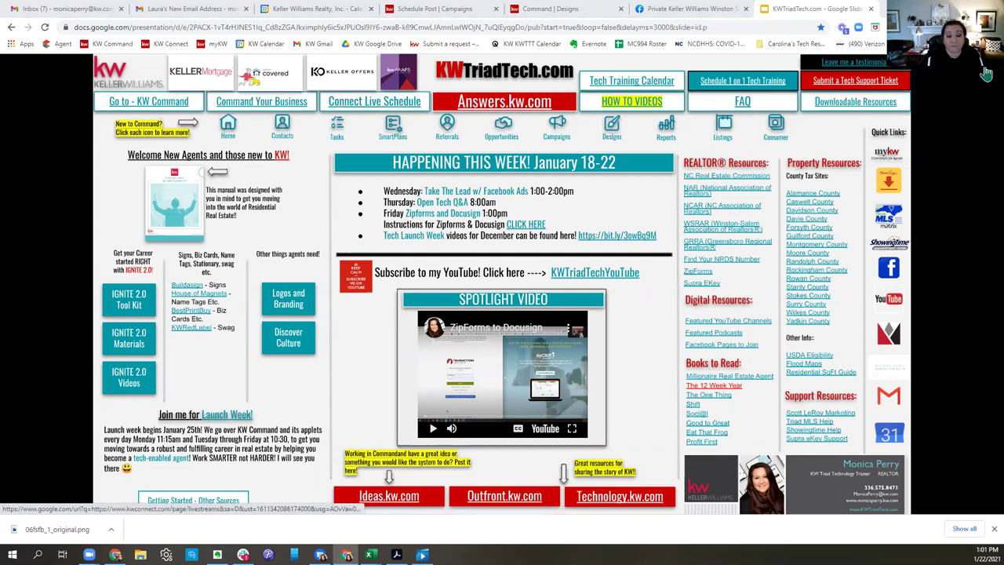
Open the KWTriadTech page's Downloadable Resources folder in a new Google Drive tab.
{"action": "left_click", "coordinate": [867, 112]}
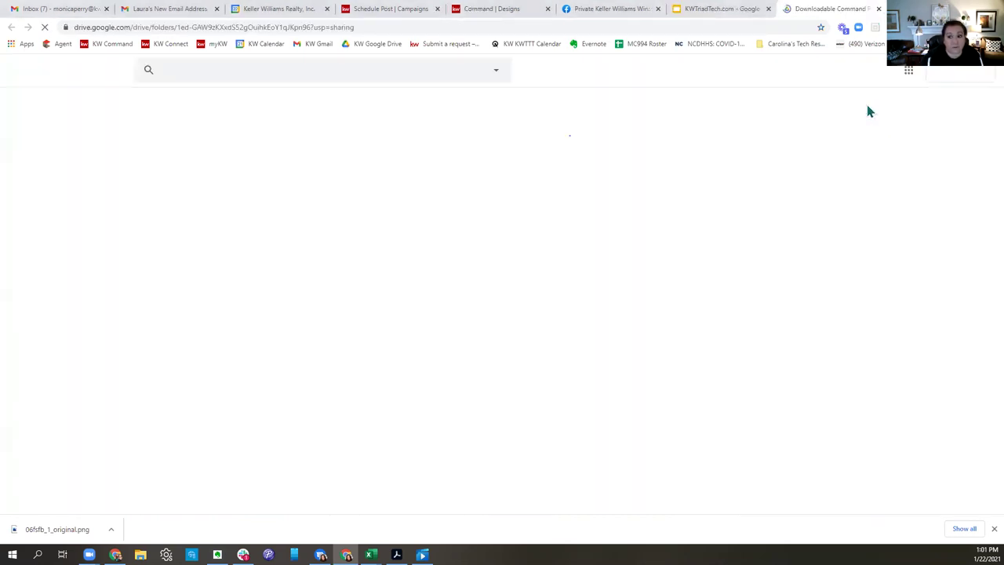
{"action": "left_click", "coordinate": [703, 9]}
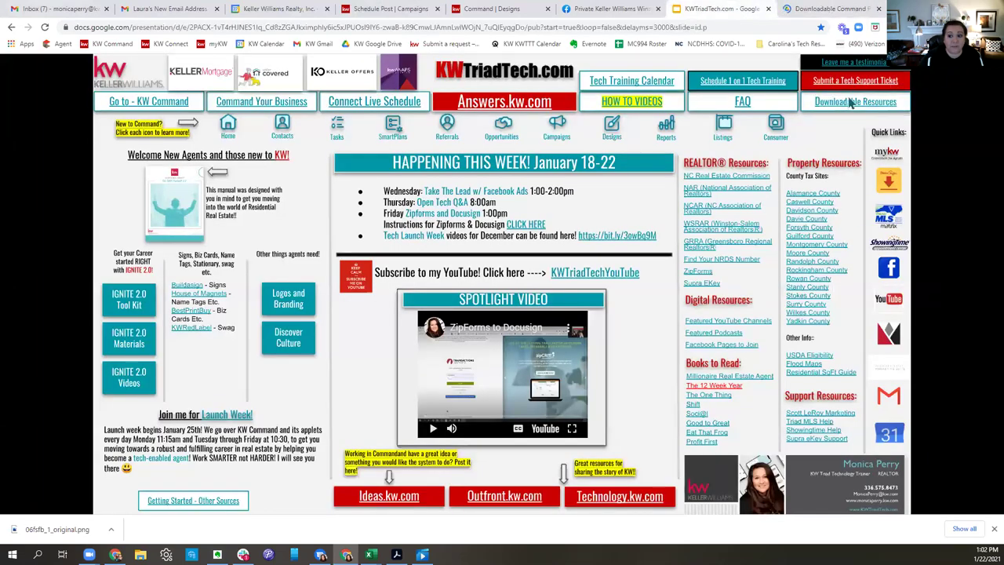
{"action": "left_click", "coordinate": [820, 9]}
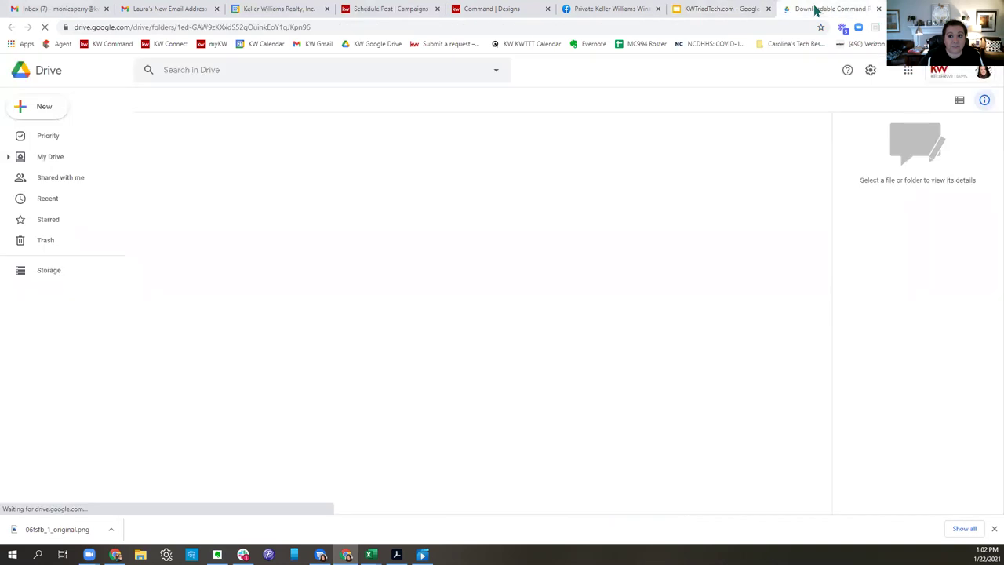
Open the 'Zipforms Templates and Docusign' guide from the resources folder.
{"action": "scroll", "coordinate": [499, 261], "scroll_direction": "down", "scroll_amount": 2}
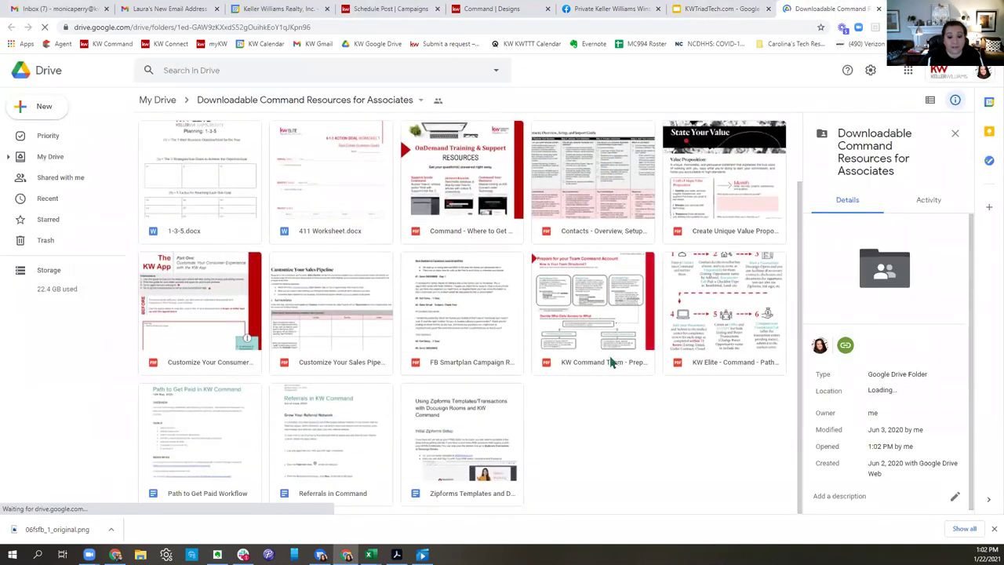
{"action": "double_click", "coordinate": [463, 449]}
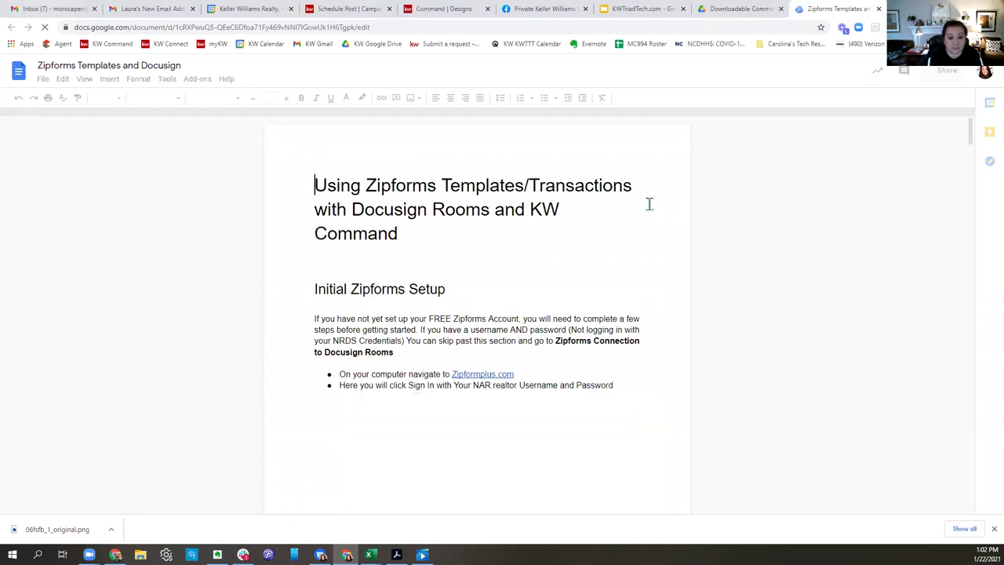
Highlight the Initial Zipforms Setup section and skim the sign-in screenshots below it.
{"action": "scroll", "coordinate": [649, 204], "scroll_direction": "down", "scroll_amount": 2}
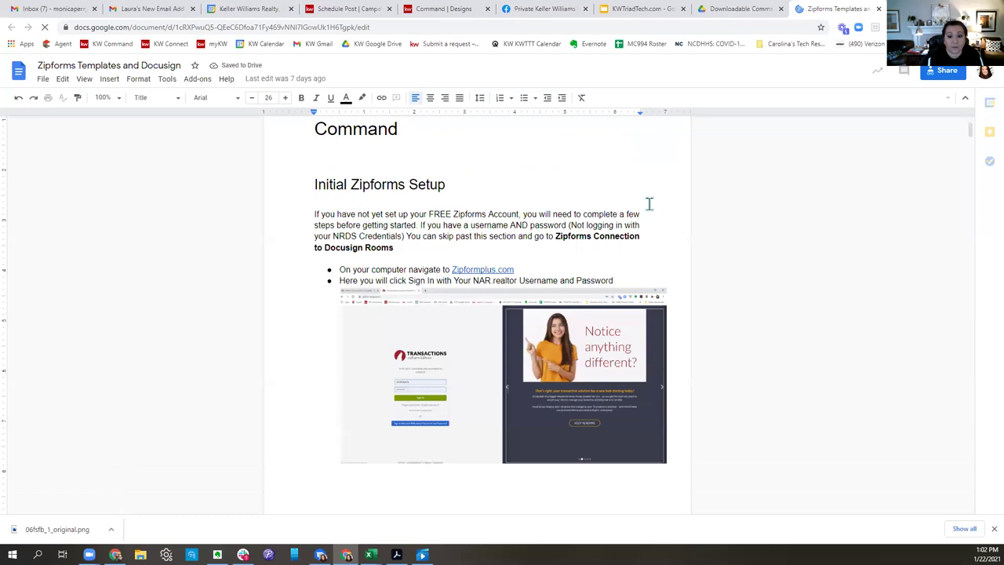
{"action": "left_click_drag", "start_coordinate": [316, 187], "coordinate": [613, 310]}
{"action": "scroll", "coordinate": [653, 320], "scroll_direction": "down", "scroll_amount": 1}
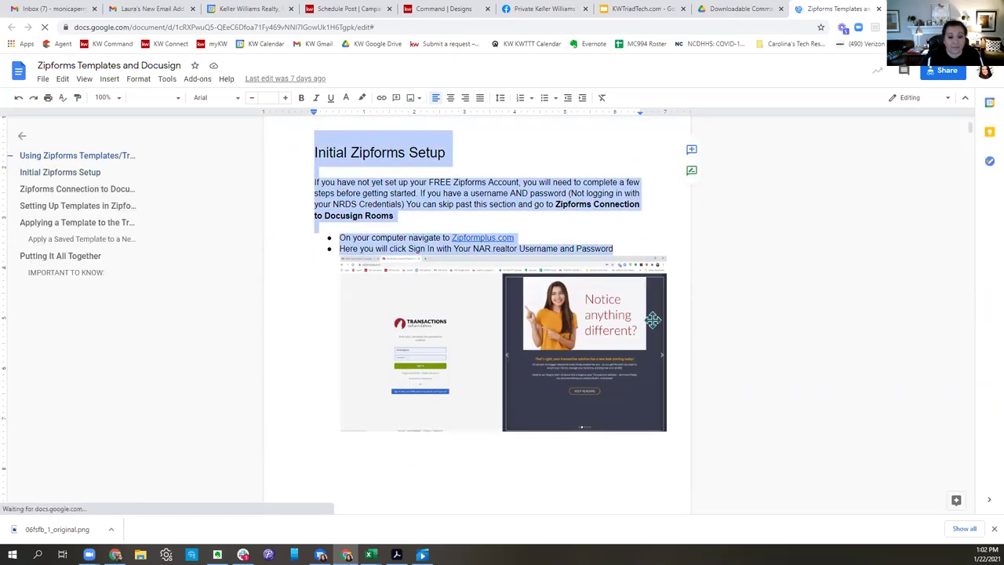
{"action": "scroll", "coordinate": [653, 320], "scroll_direction": "down", "scroll_amount": 10}
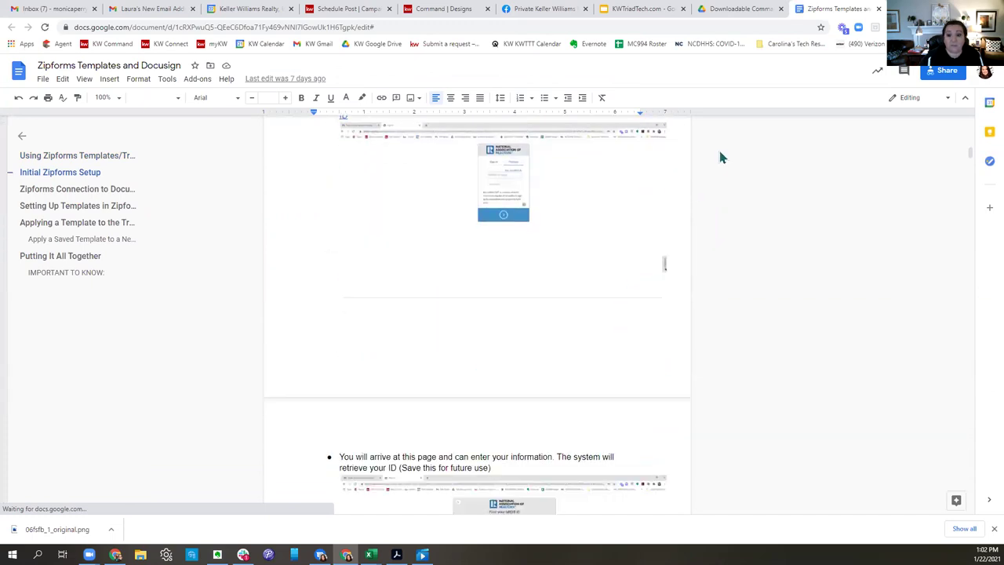
{"action": "scroll", "coordinate": [643, 257], "scroll_direction": "up", "scroll_amount": 12}
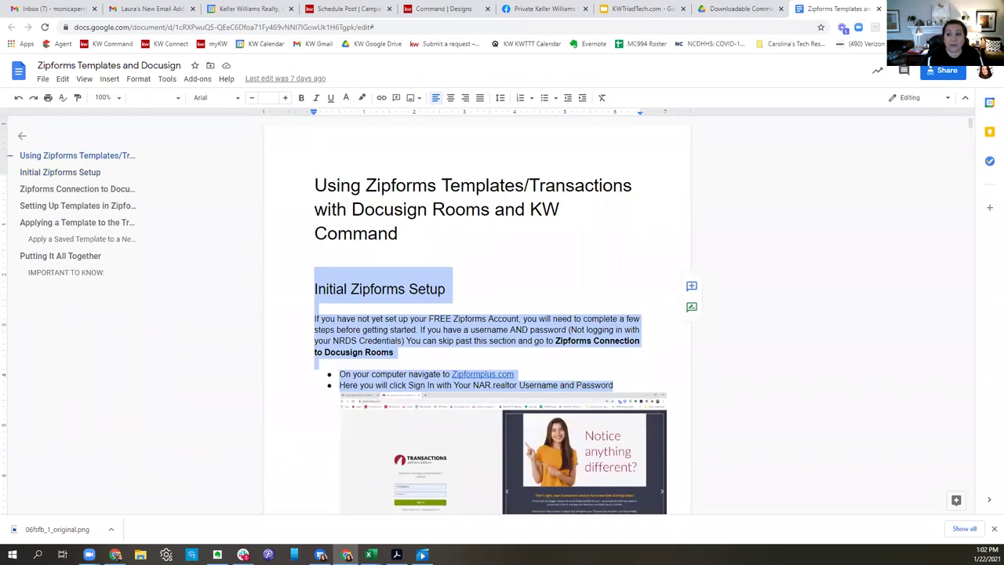
{"action": "left_click", "coordinate": [797, 28]}
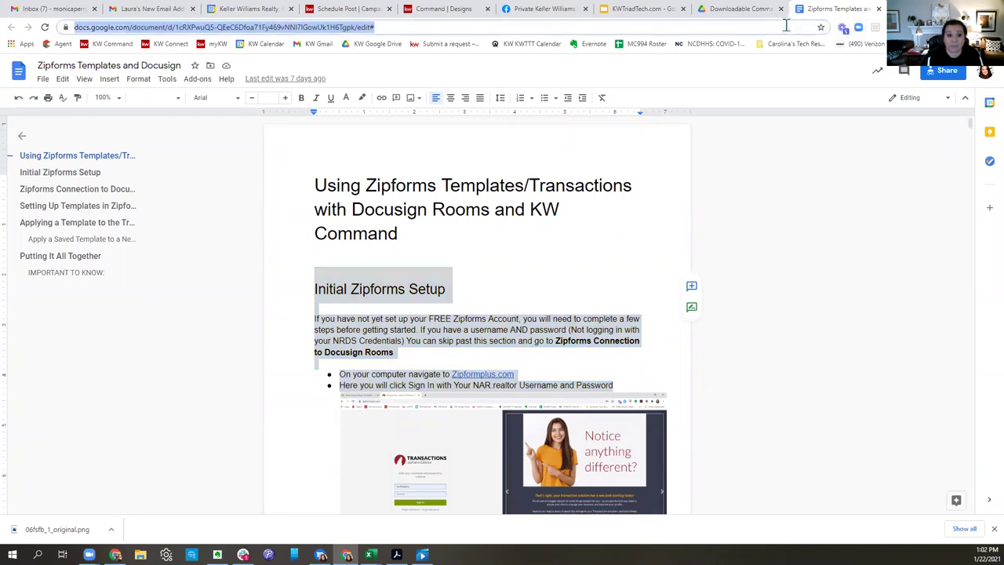
Go to zipformplus.com and sign in to reach the Transactions list.
{"action": "type", "text": "zipf"}
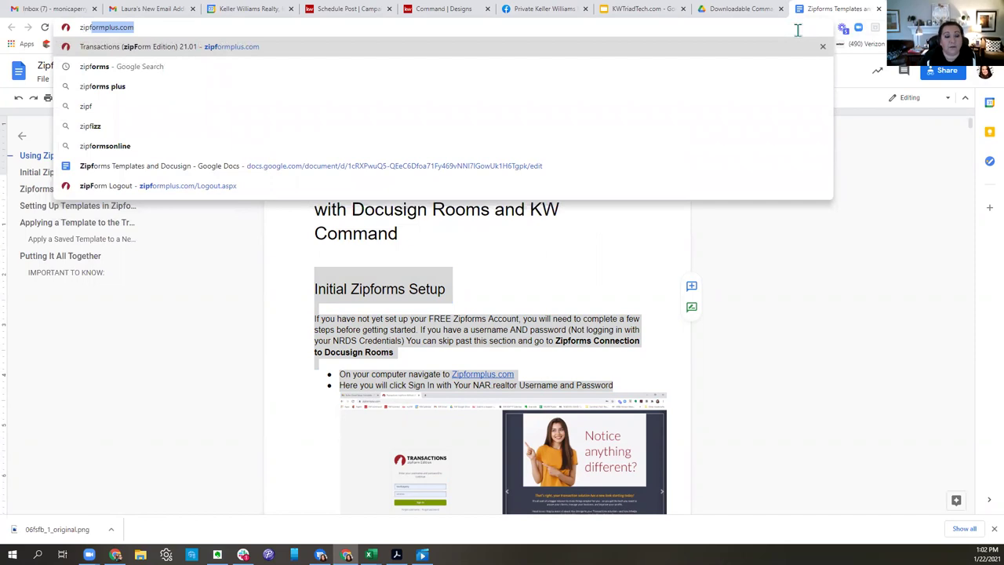
{"action": "key", "text": "Right"}
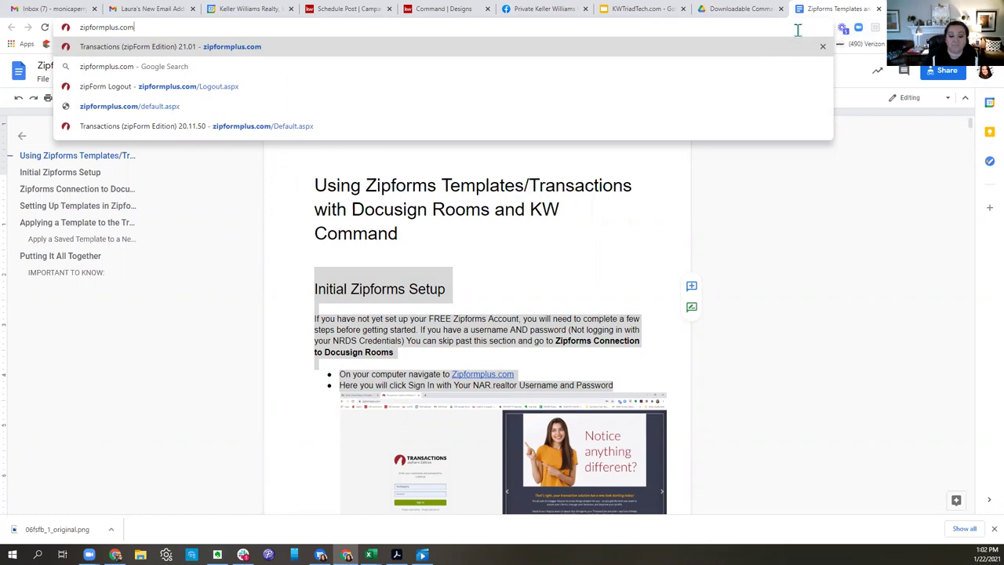
{"action": "key", "text": "Return"}
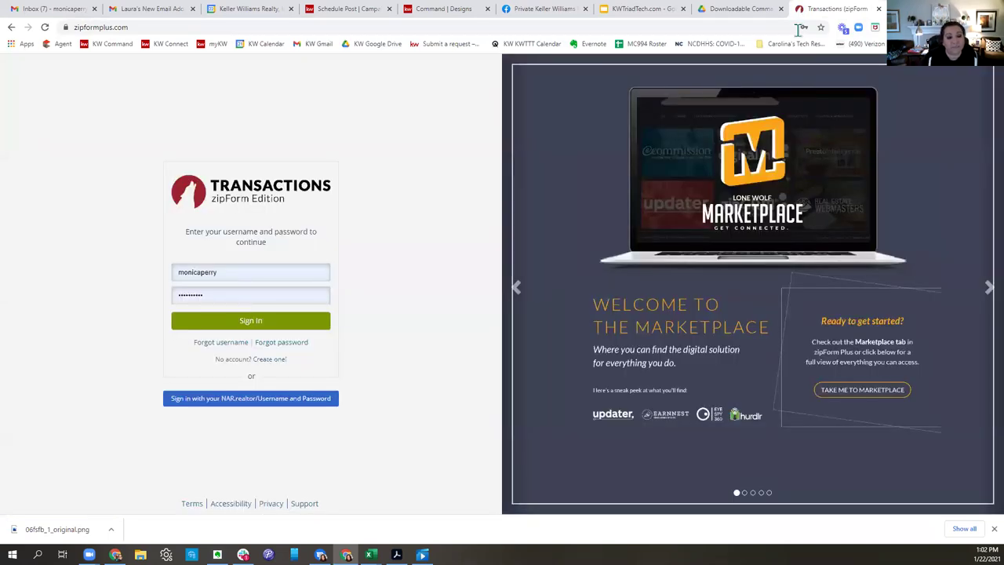
{"action": "left_click", "coordinate": [244, 322]}
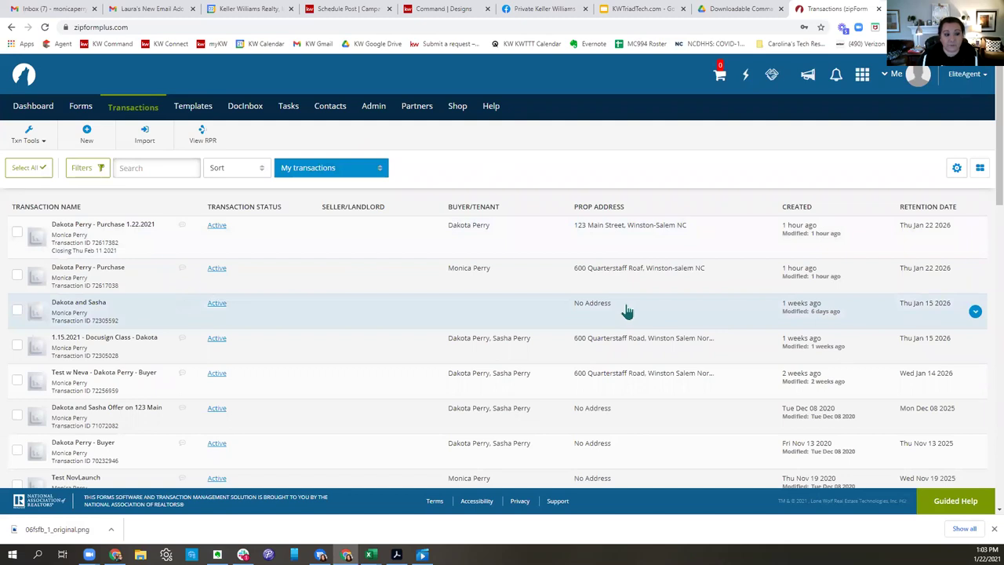
Show the saved Templates list and start a new template.
{"action": "left_click", "coordinate": [194, 107]}
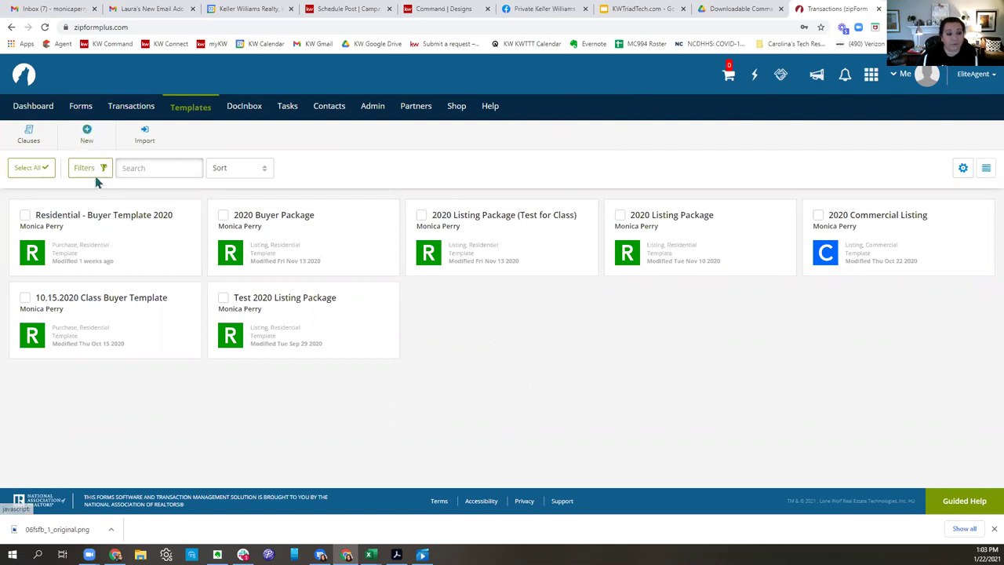
{"action": "left_click", "coordinate": [91, 145]}
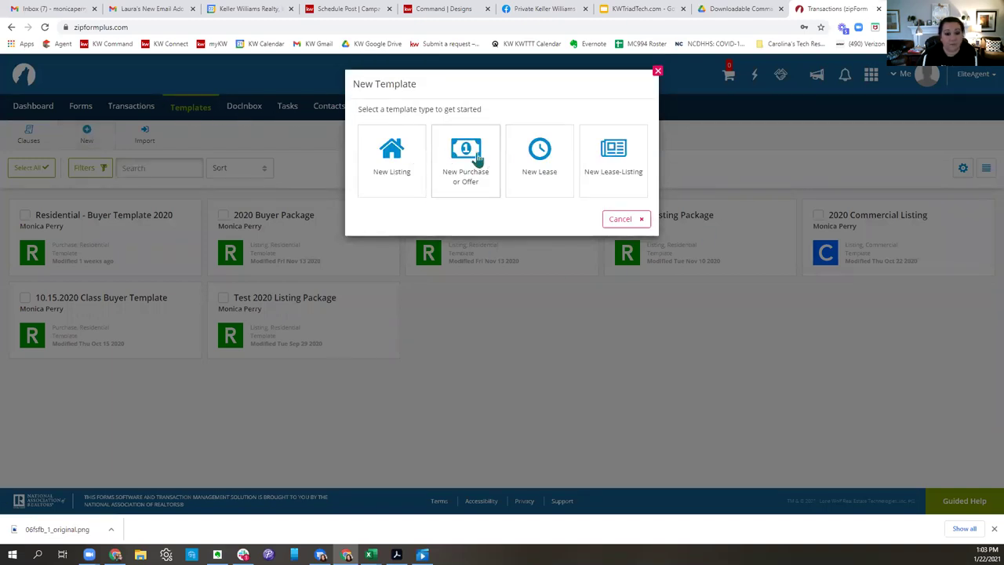
Save a Residential Purchase or Offer template named as the agent's buyer template dated 1.22.21.
{"action": "left_click", "coordinate": [476, 158]}
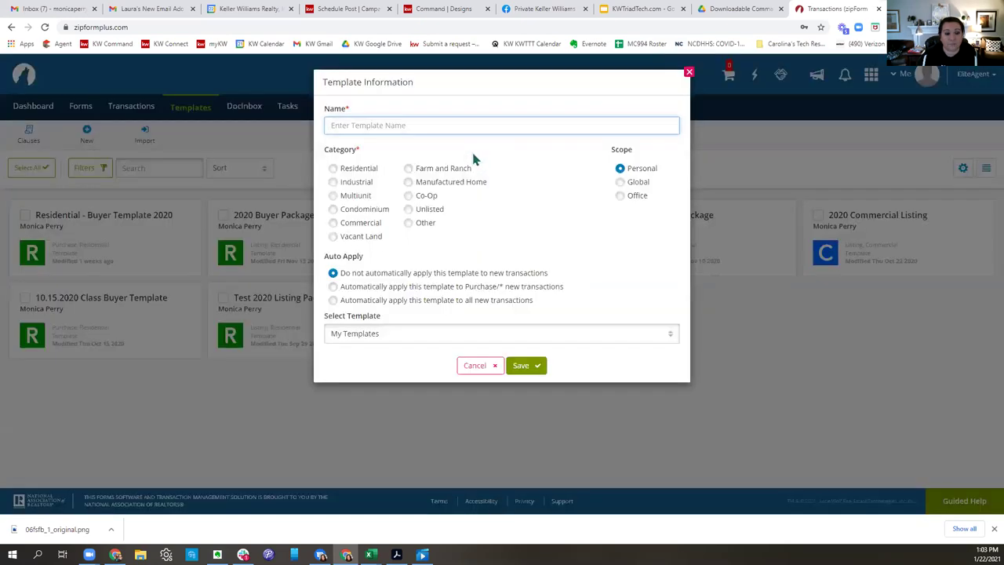
{"action": "type", "text": "Monica's Buyer Template - 1.22.21"}
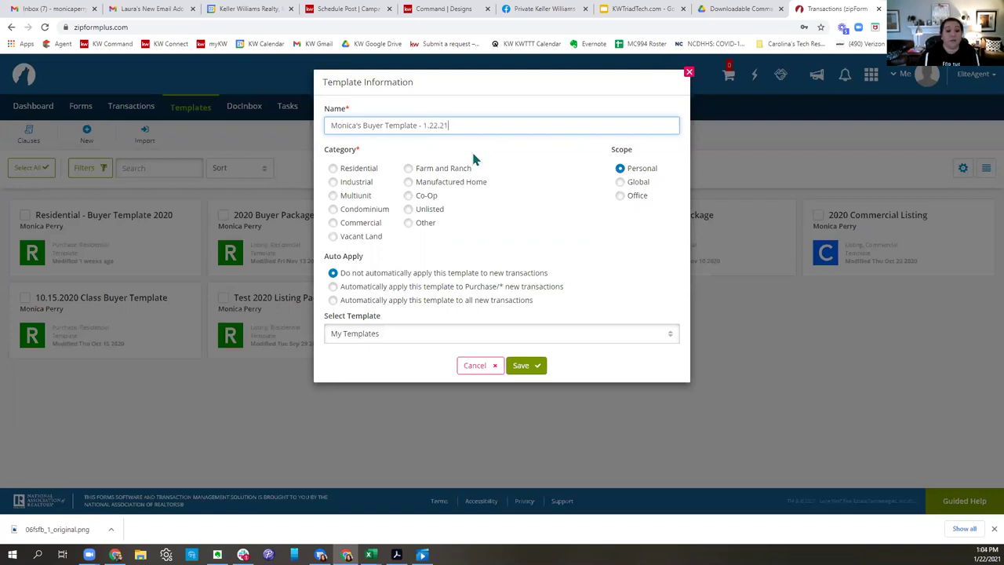
{"action": "left_click", "coordinate": [334, 169]}
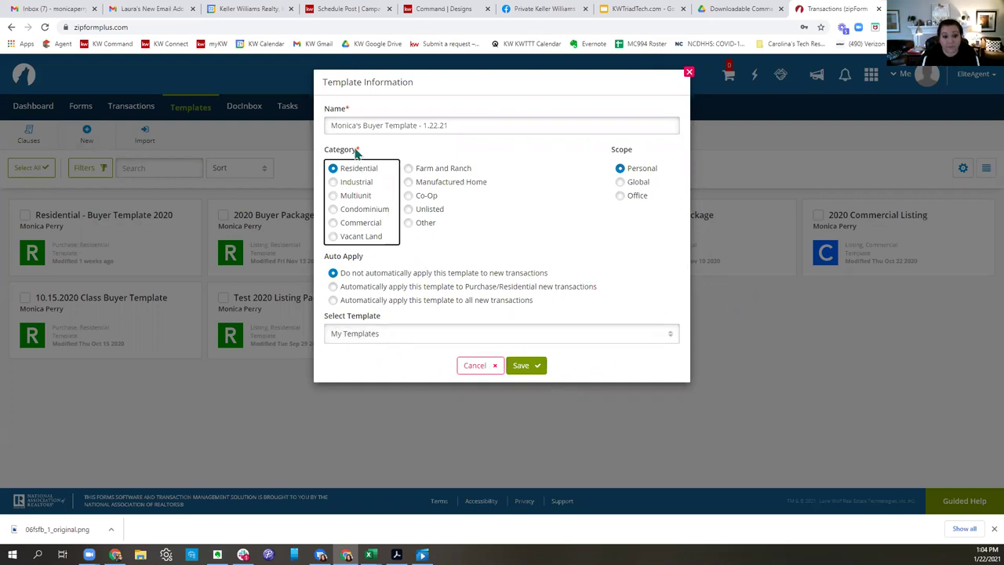
{"action": "left_click_drag", "start_coordinate": [483, 120], "coordinate": [302, 133]}
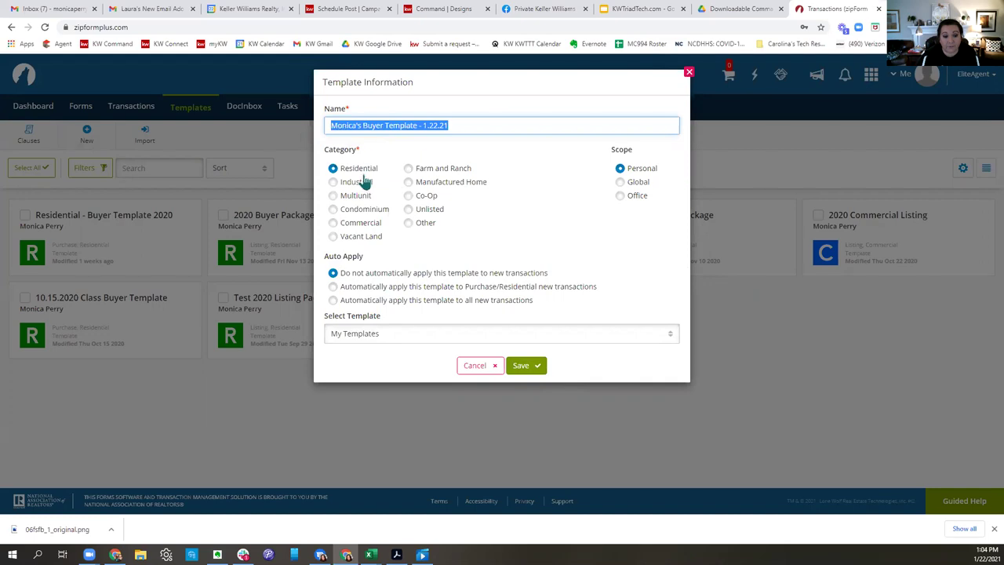
{"action": "left_click", "coordinate": [530, 366]}
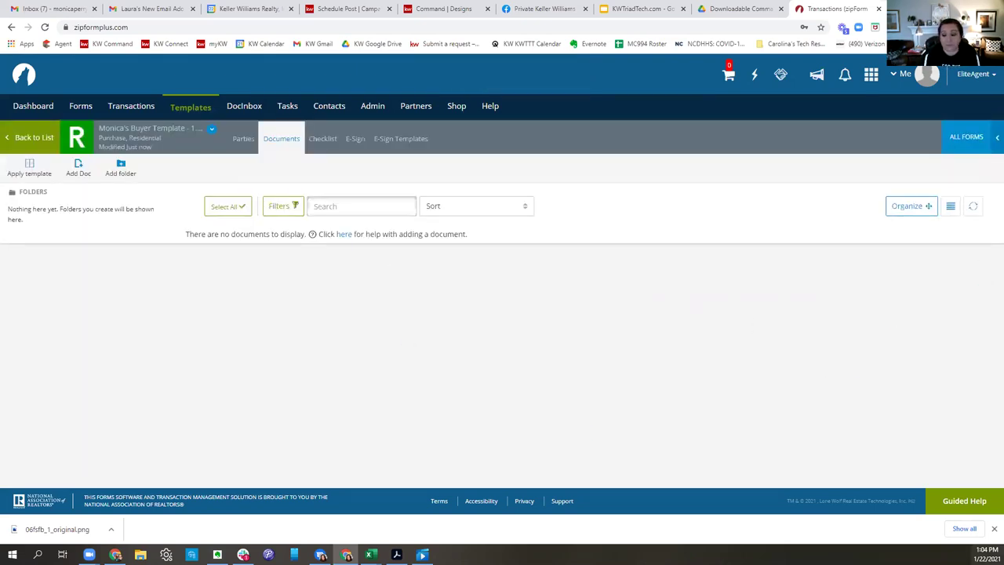
Add Working With Real Estate Agents to the template from the form library.
{"action": "left_click", "coordinate": [993, 528]}
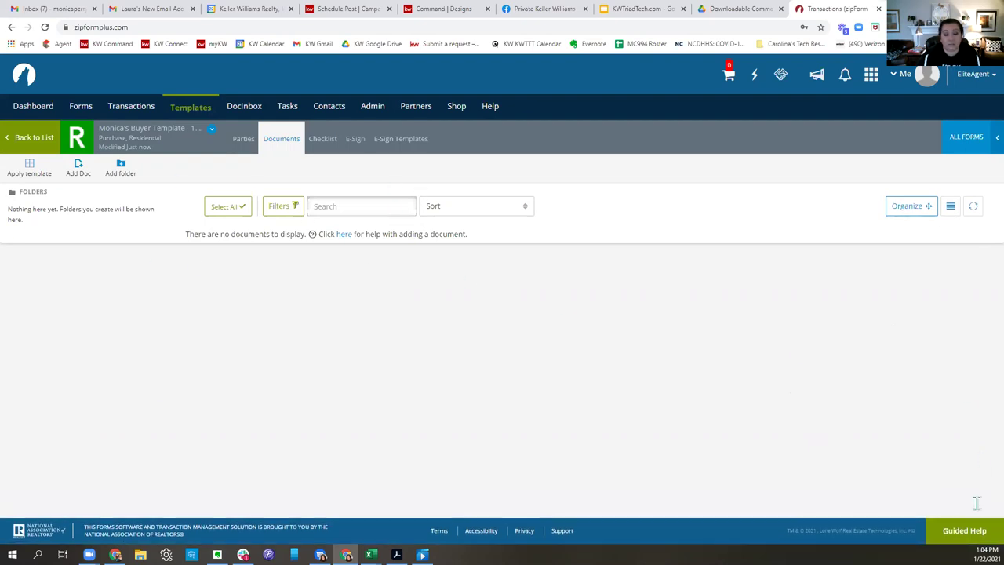
{"action": "left_click_drag", "start_coordinate": [163, 235], "coordinate": [307, 235]}
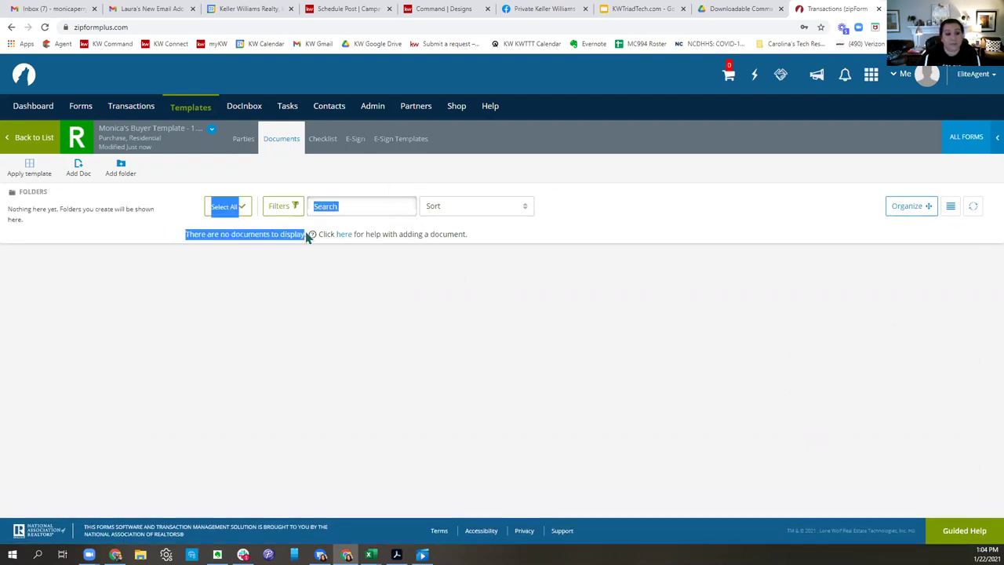
{"action": "left_click_drag", "start_coordinate": [544, 232], "coordinate": [287, 257]}
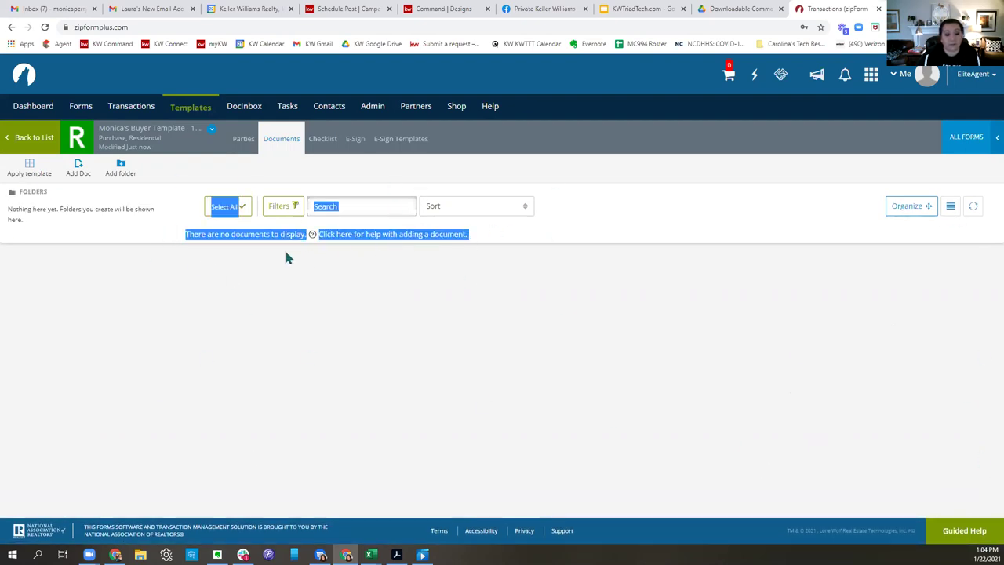
{"action": "left_click", "coordinate": [721, 228]}
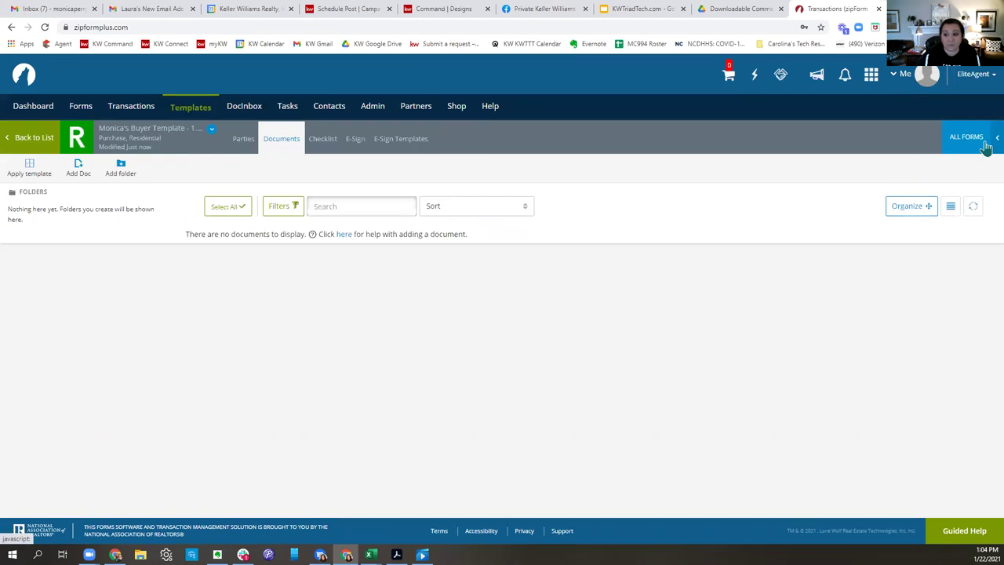
{"action": "left_click", "coordinate": [986, 149]}
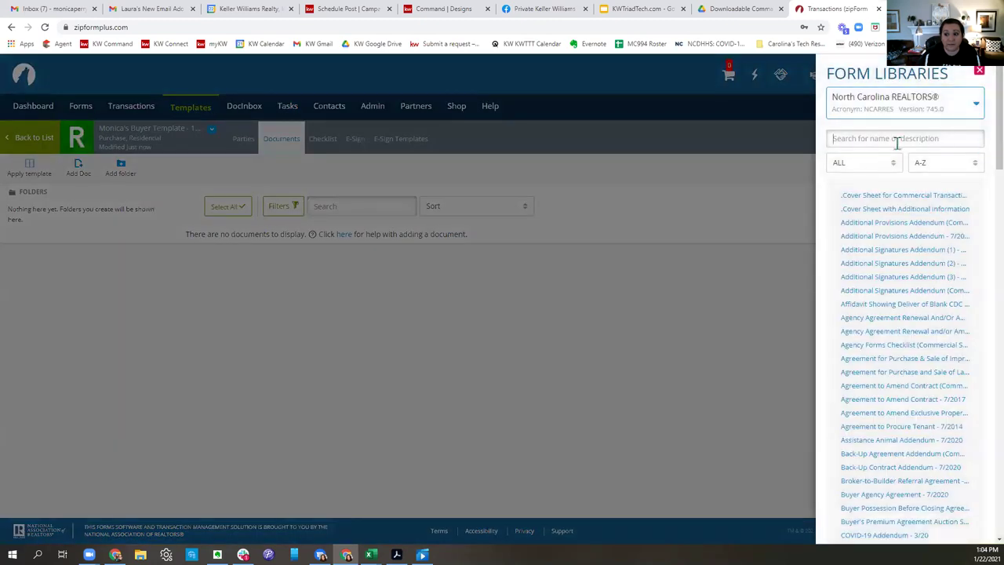
{"action": "left_click", "coordinate": [896, 139]}
{"action": "type", "text": "working"}
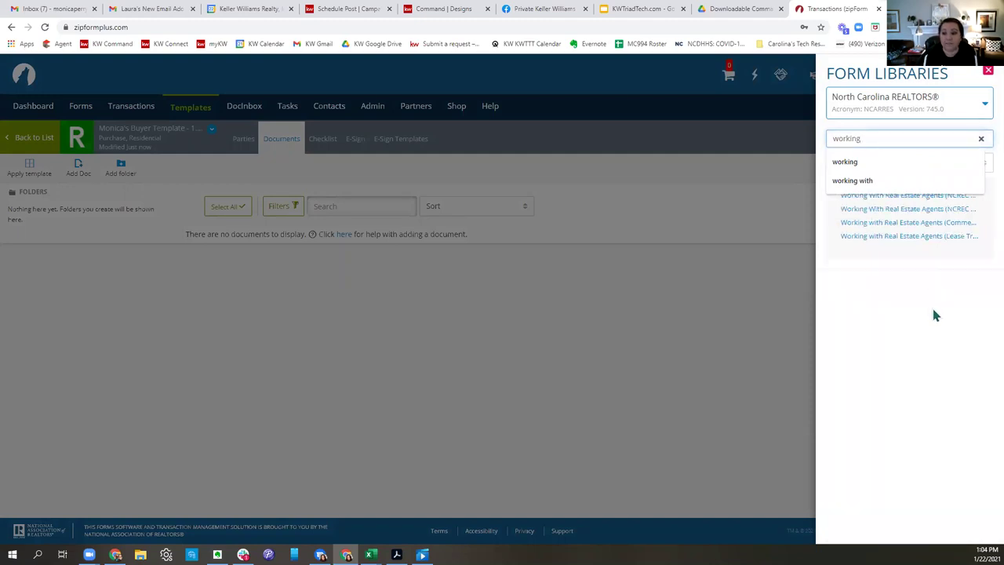
{"action": "left_click", "coordinate": [933, 310]}
{"action": "left_click", "coordinate": [972, 141]}
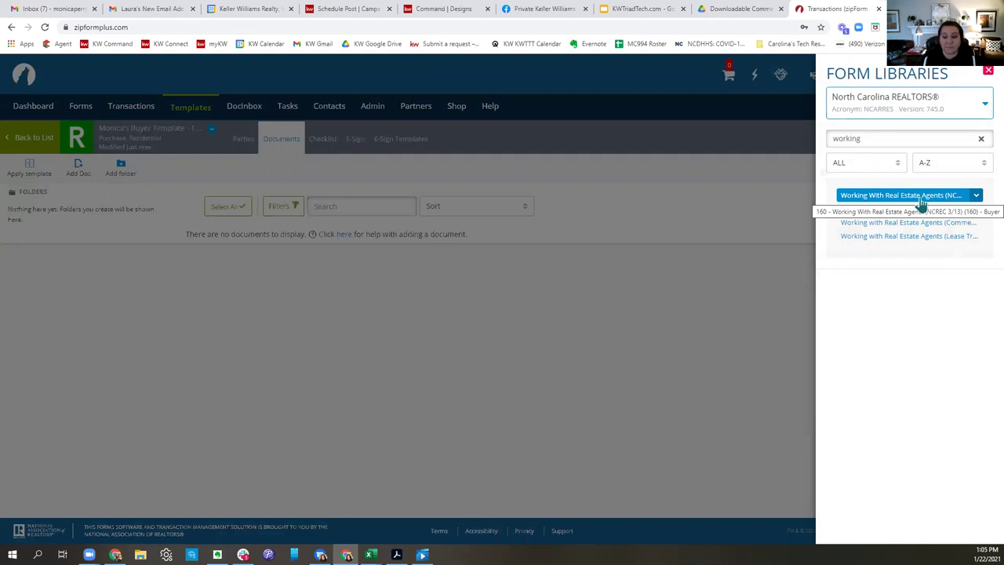
{"action": "left_click", "coordinate": [921, 202]}
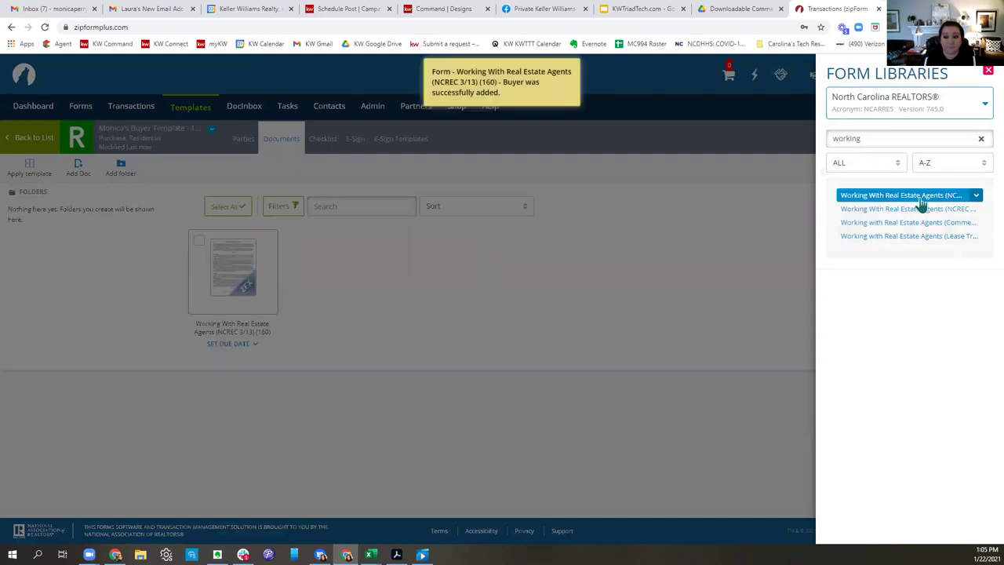
Add Buyer Agency Agreement - 7/2020 and Offer to Purchase and Contract - 7/2020 via library searches.
{"action": "double_click", "coordinate": [923, 139]}
{"action": "type", "text": "buyer"}
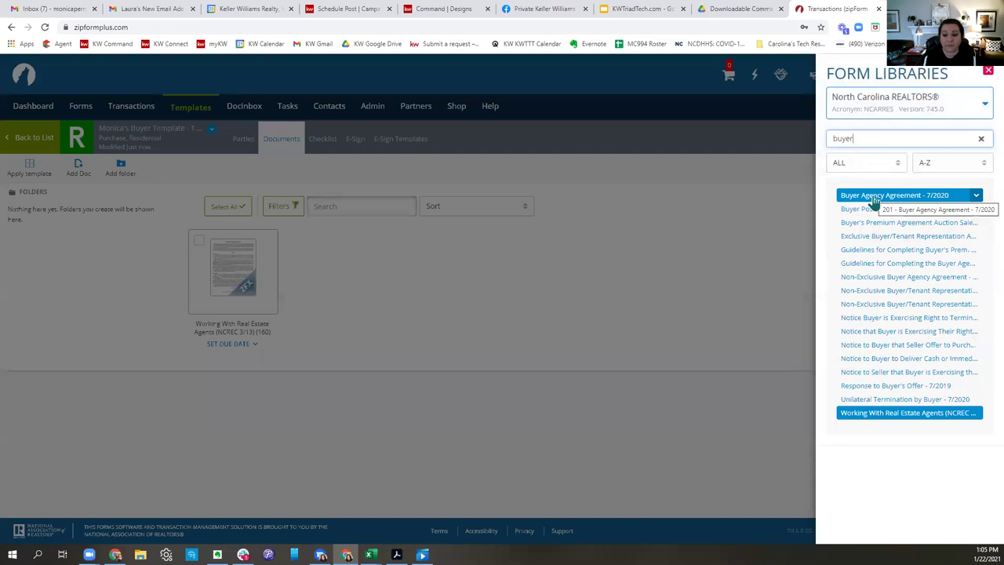
{"action": "left_click", "coordinate": [872, 200]}
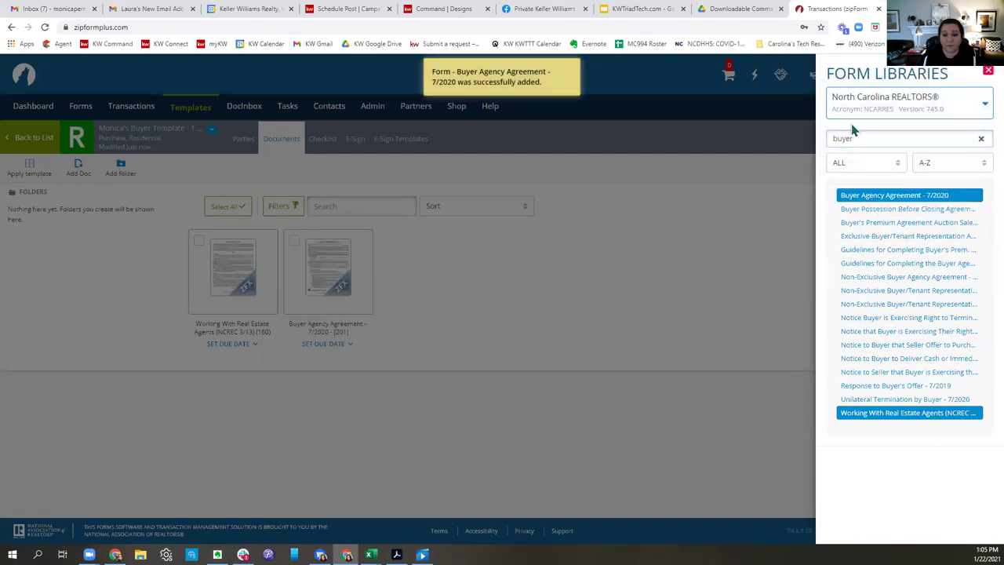
{"action": "left_click_drag", "start_coordinate": [860, 139], "coordinate": [794, 144]}
{"action": "type", "text": "offer to purchase"}
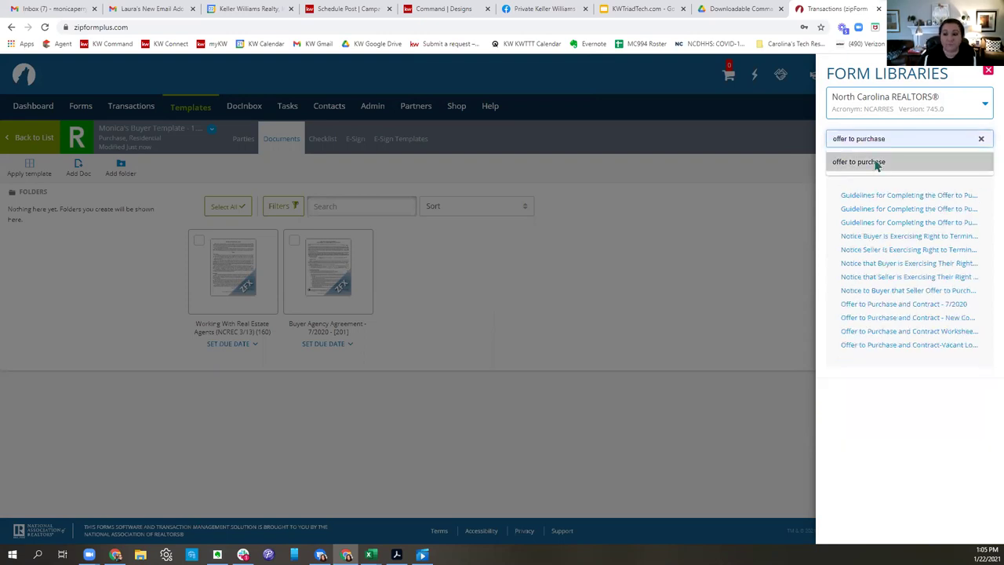
{"action": "left_click", "coordinate": [876, 163]}
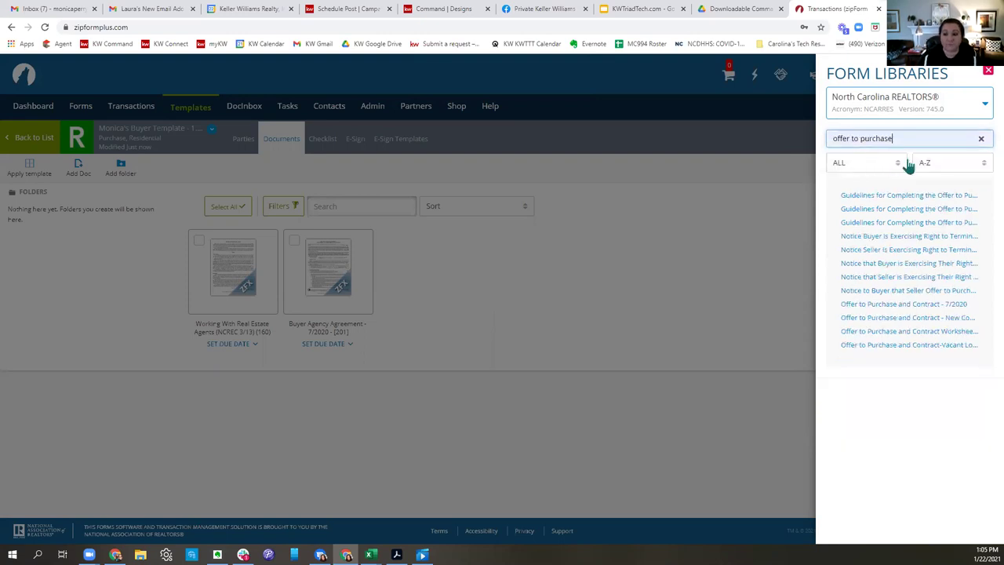
{"action": "left_click", "coordinate": [885, 306]}
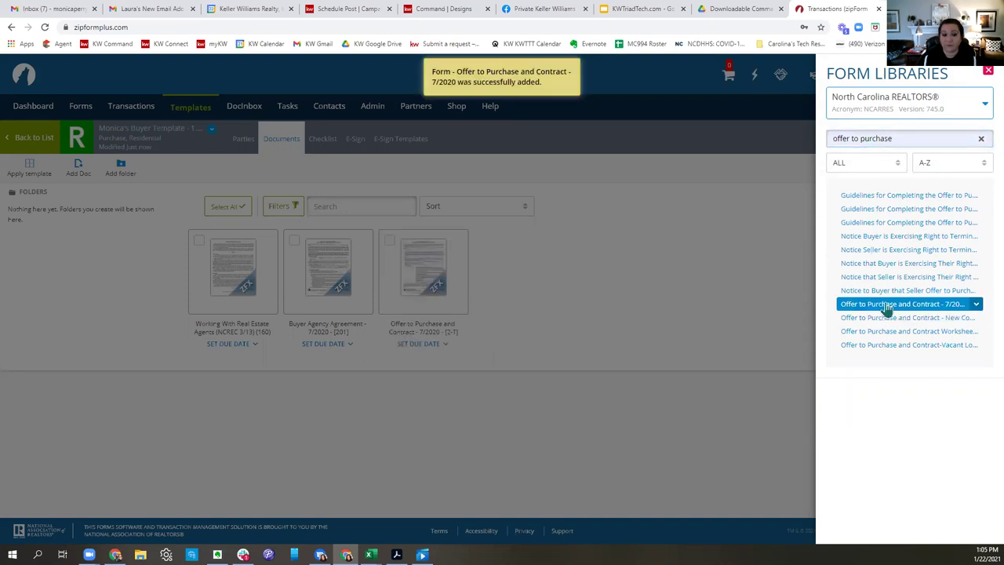
Add the FHA/VA Financing Addendum and close the form libraries panel.
{"action": "left_click", "coordinate": [981, 139]}
{"action": "left_click", "coordinate": [916, 140]}
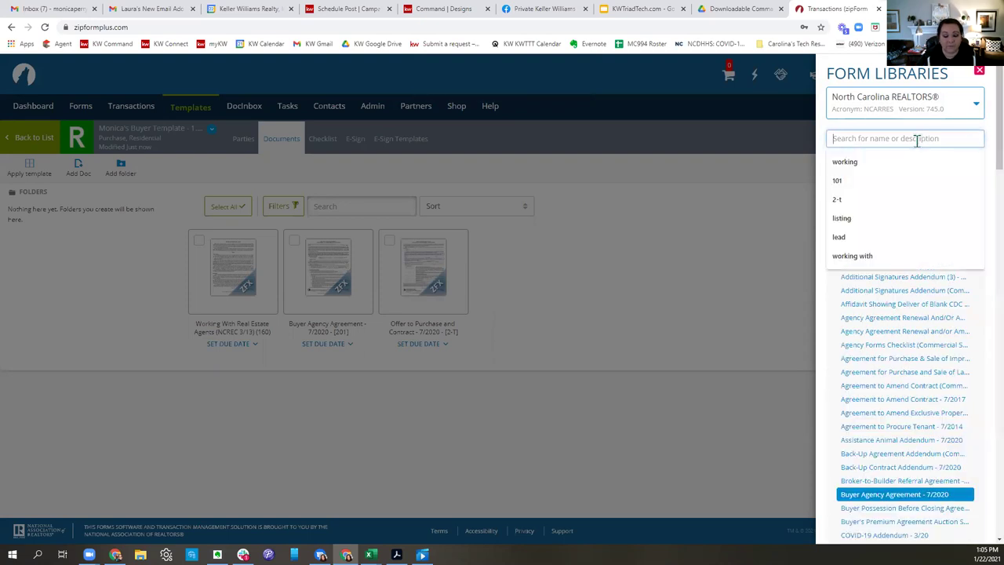
{"action": "type", "text": "FHA"}
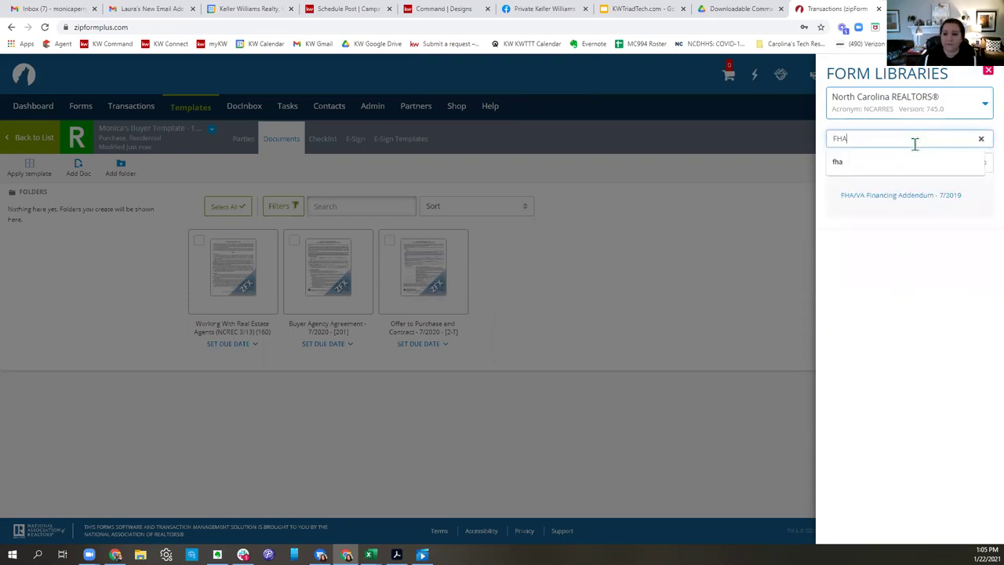
{"action": "left_click", "coordinate": [910, 202]}
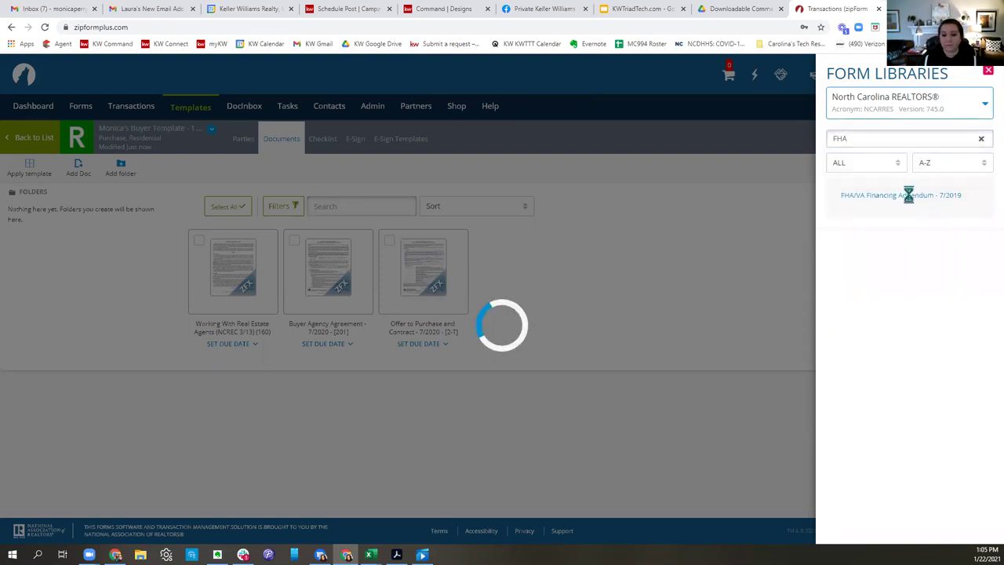
{"action": "left_click", "coordinate": [741, 299]}
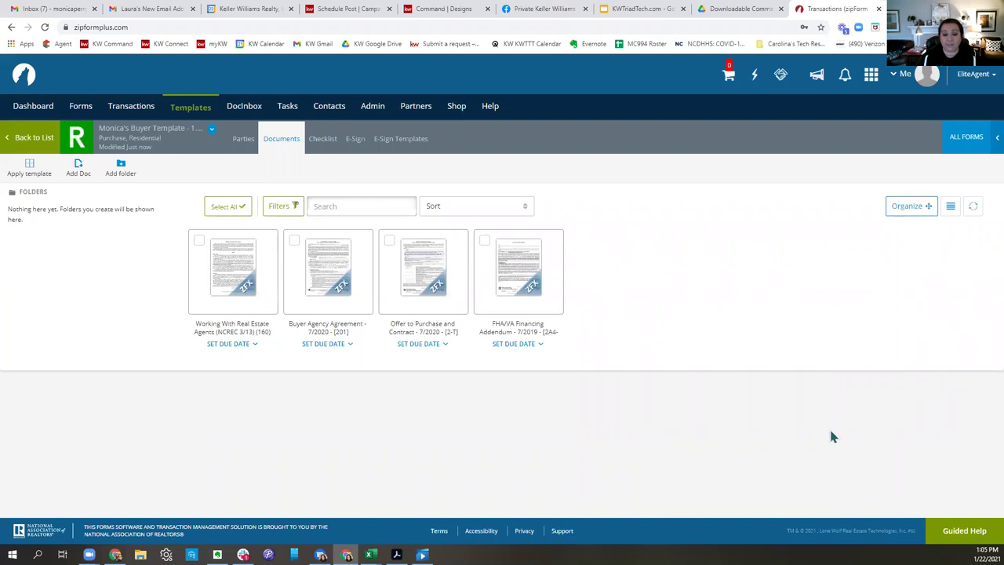
{"action": "left_click", "coordinate": [230, 268]}
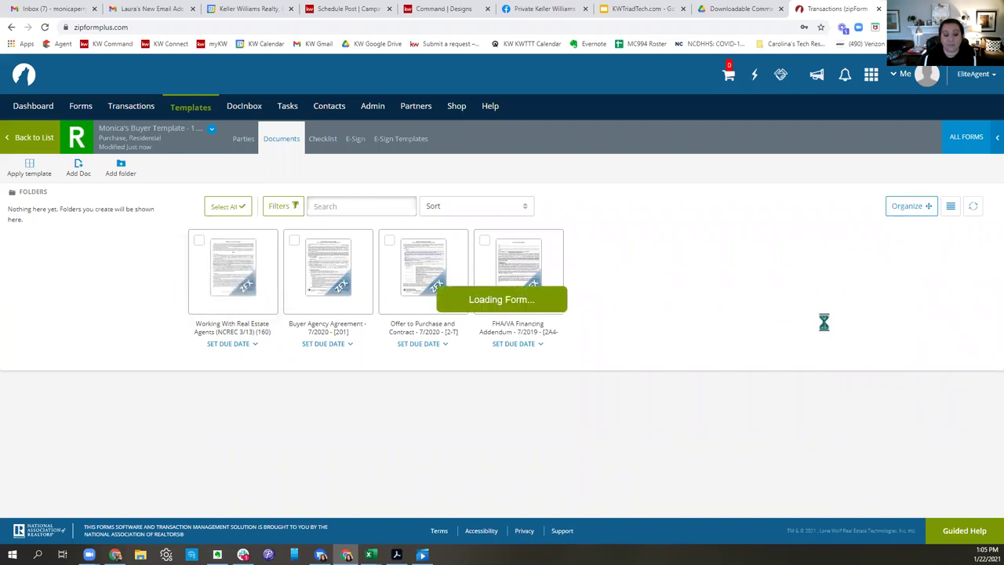
Fill in the agent's saved name and license number under Seller Subagency.
{"action": "scroll", "coordinate": [610, 296], "scroll_direction": "down", "scroll_amount": 3}
{"action": "scroll", "coordinate": [610, 297], "scroll_direction": "down", "scroll_amount": 10}
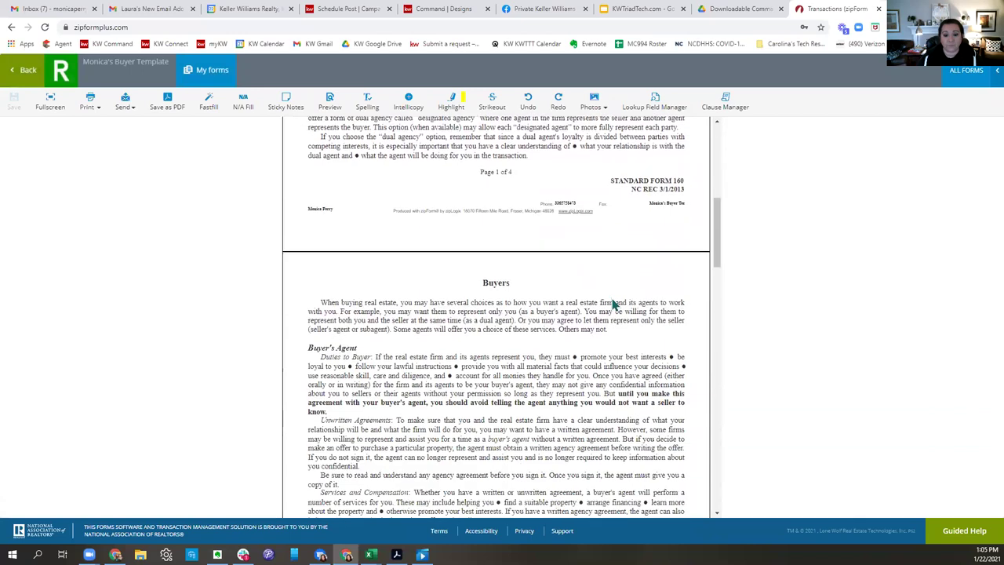
{"action": "scroll", "coordinate": [615, 302], "scroll_direction": "down", "scroll_amount": 3}
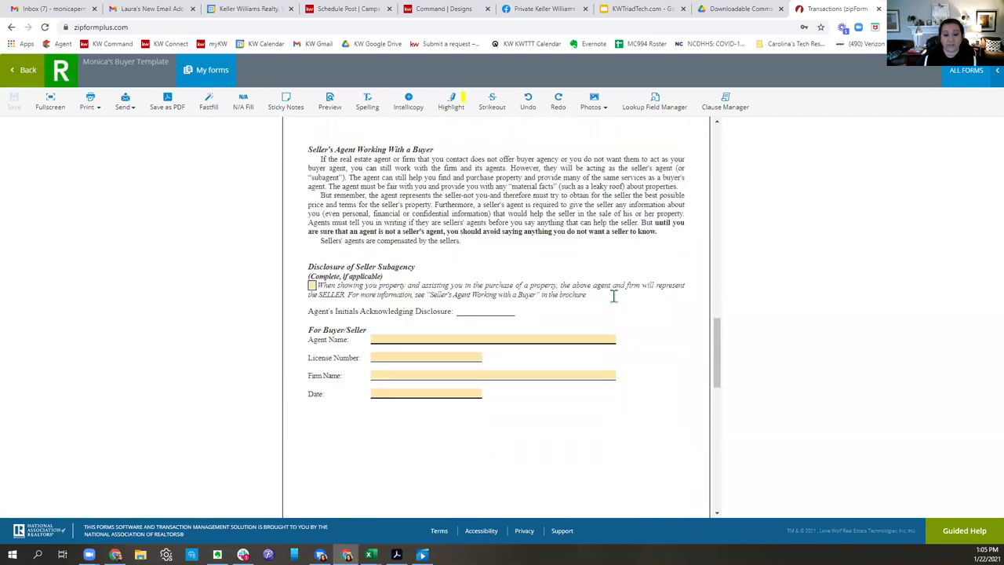
{"action": "left_click", "coordinate": [389, 301]}
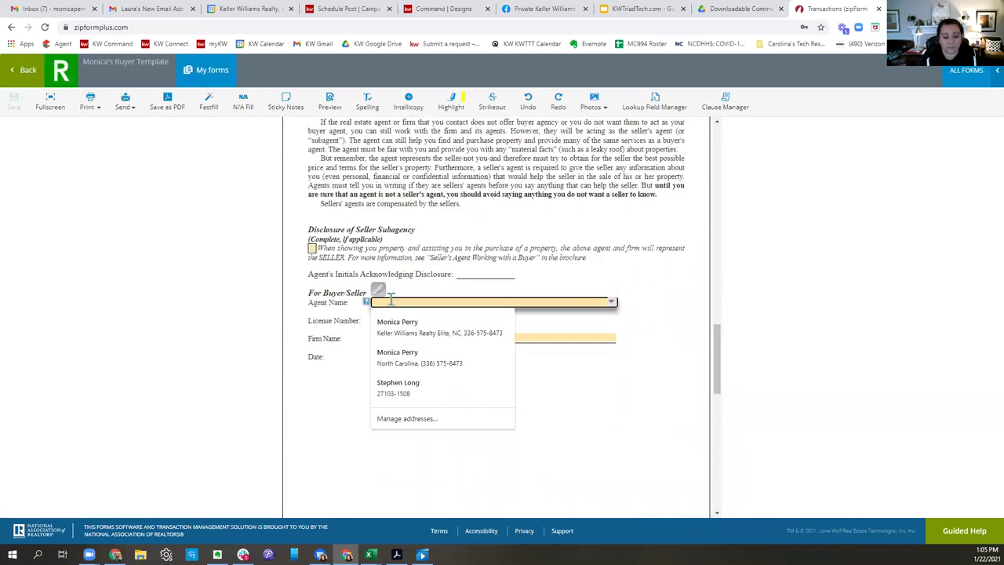
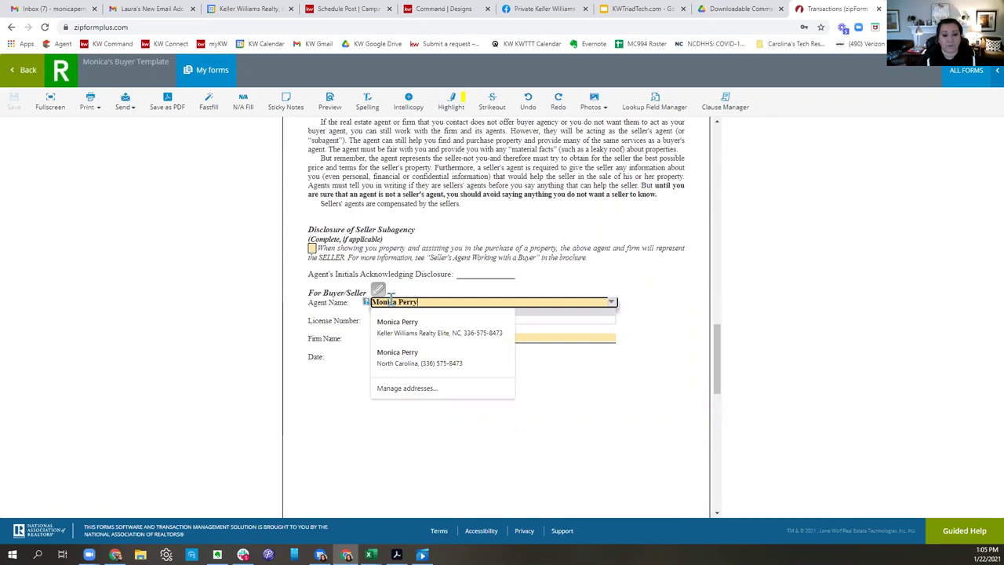
{"action": "left_click", "coordinate": [483, 269]}
{"action": "left_click", "coordinate": [399, 320]}
{"action": "type", "text": "26"}
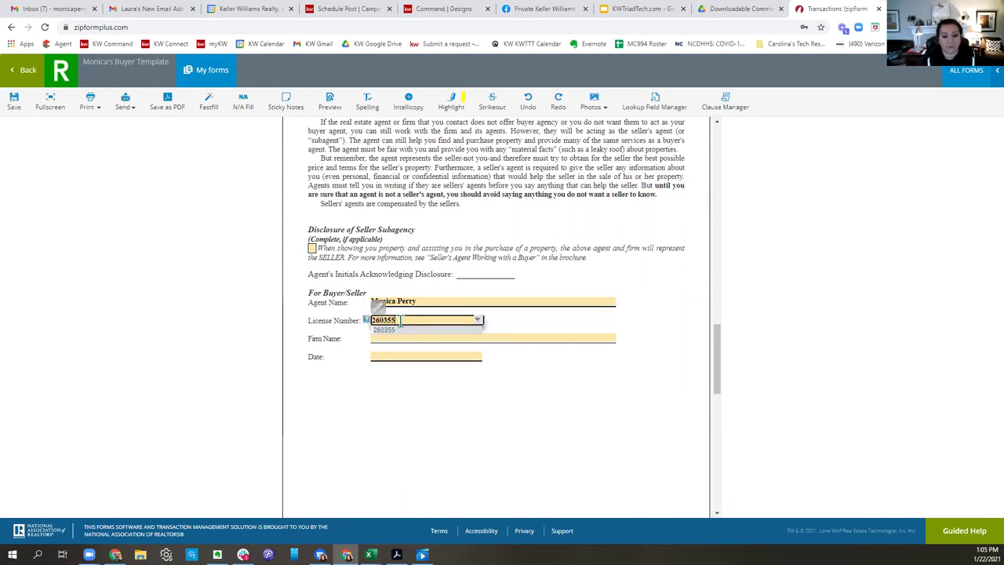
{"action": "type", "text": "0355"}
{"action": "left_click", "coordinate": [426, 405]}
Set the firm name to Keller Williams Realty Elite, leave the Date blank, and save.
{"action": "left_click", "coordinate": [415, 338]}
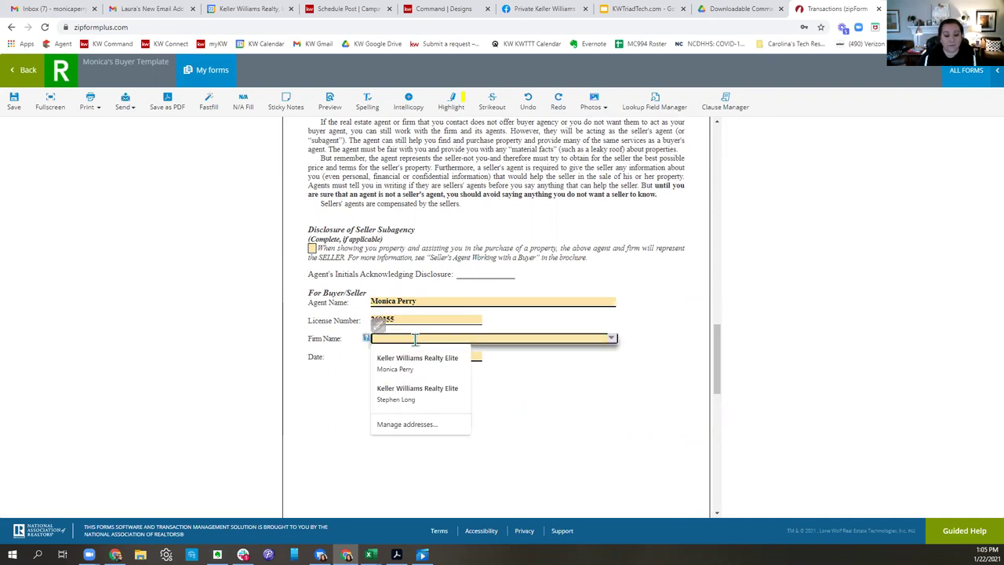
{"action": "type", "text": "Kell"}
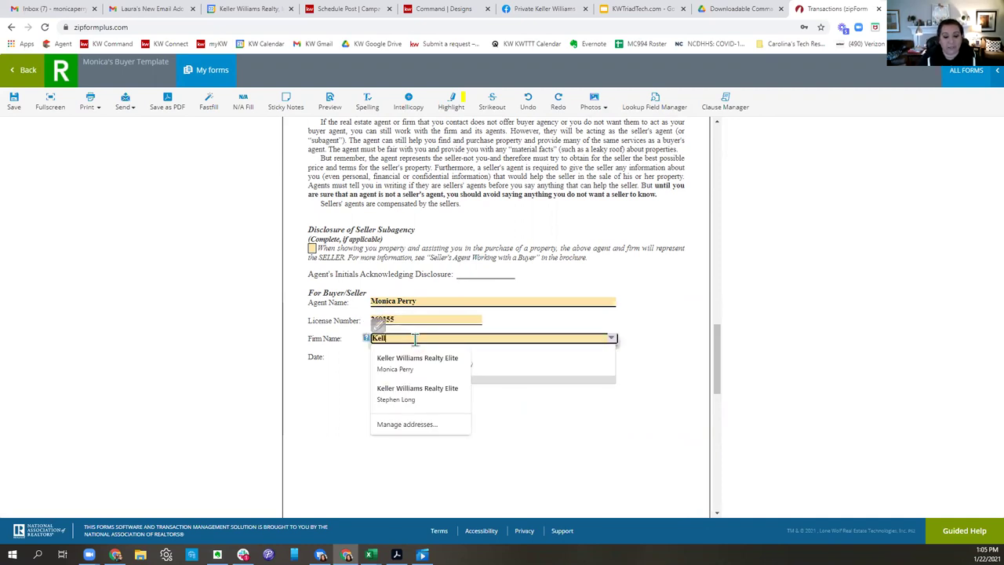
{"action": "type", "text": "er Williams"}
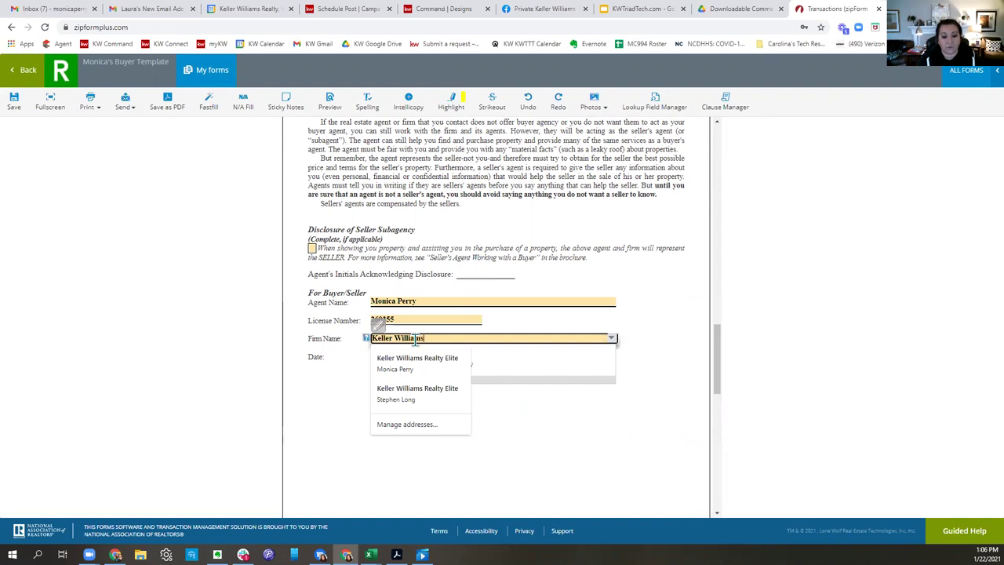
{"action": "type", "text": " Realty Elite"}
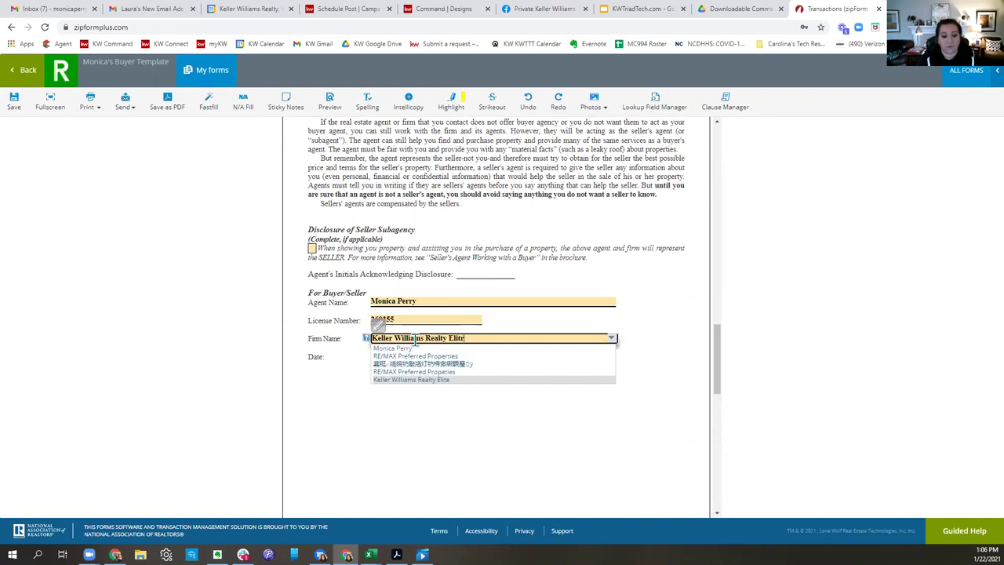
{"action": "left_click", "coordinate": [666, 349]}
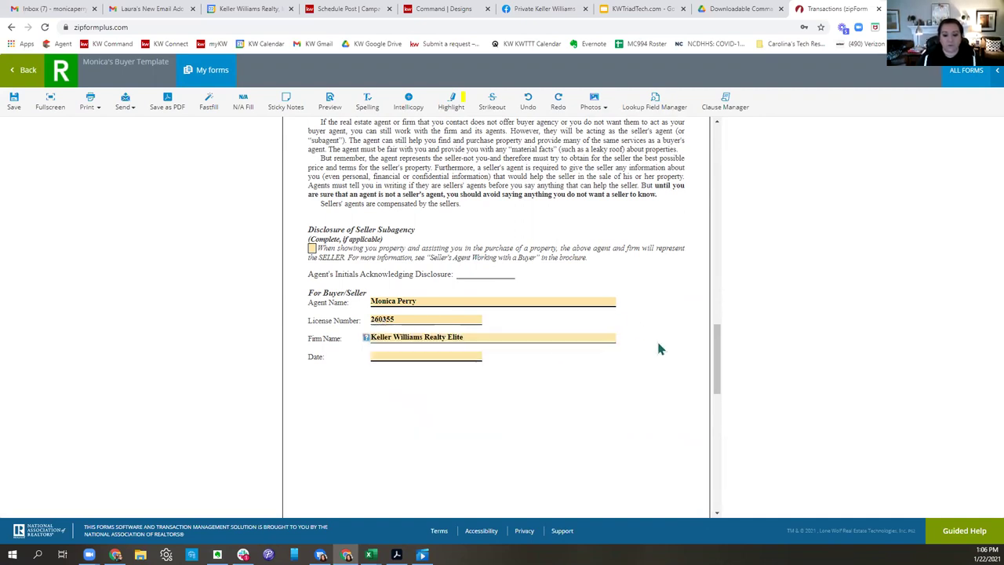
{"action": "left_click", "coordinate": [416, 357]}
{"action": "left_click", "coordinate": [561, 425]}
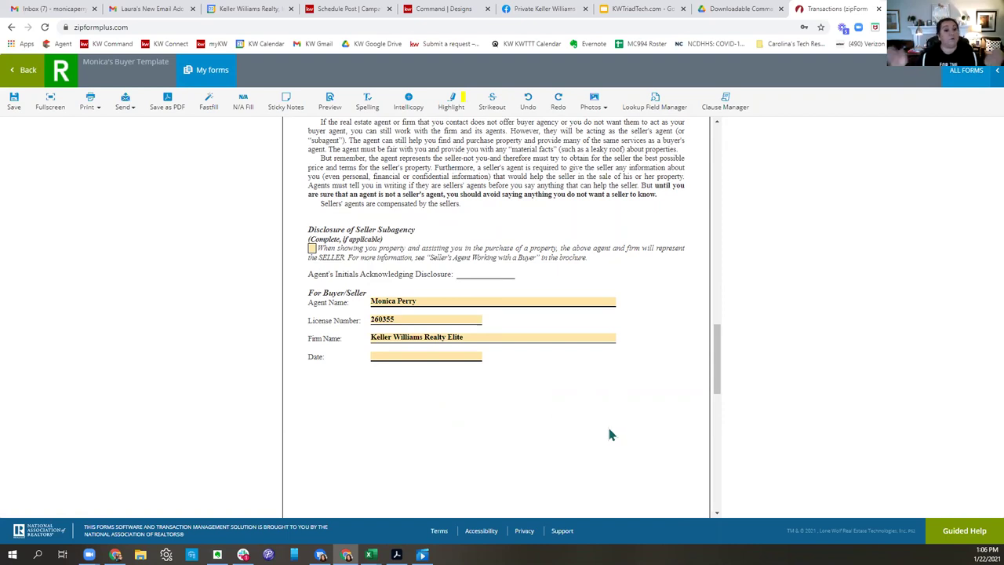
{"action": "scroll", "coordinate": [588, 408], "scroll_direction": "up", "scroll_amount": 3}
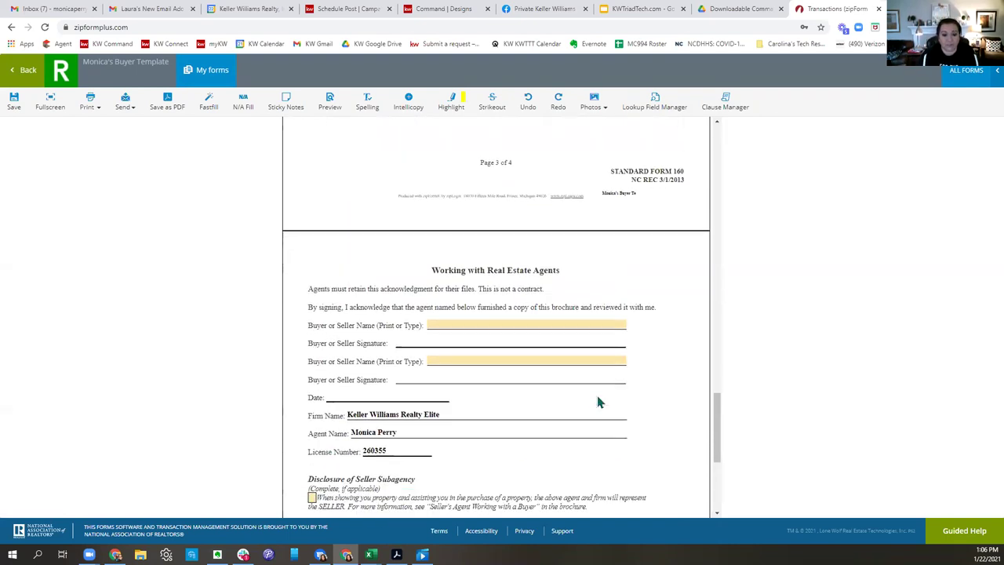
{"action": "scroll", "coordinate": [597, 402], "scroll_direction": "down", "scroll_amount": 1}
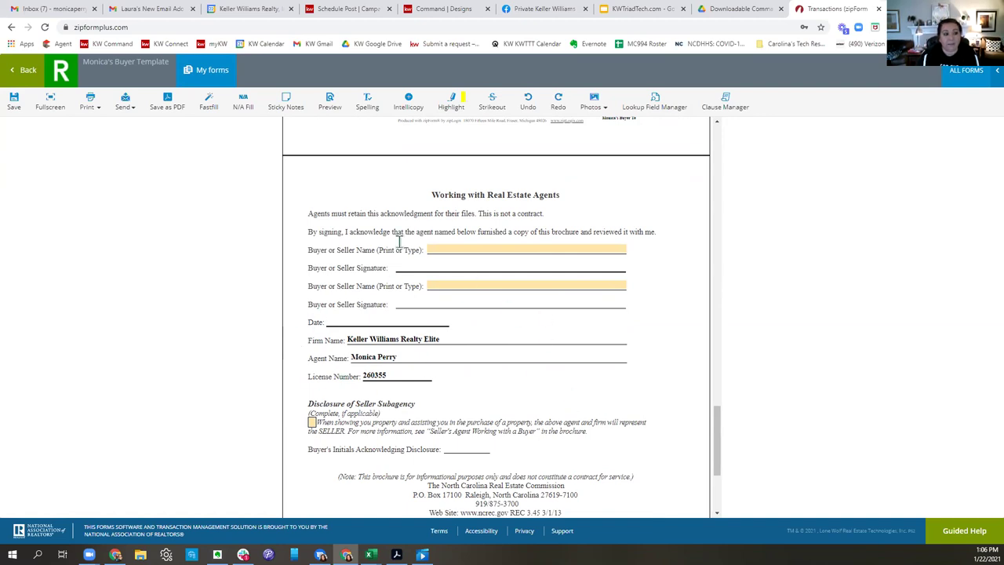
{"action": "left_click", "coordinate": [16, 106]}
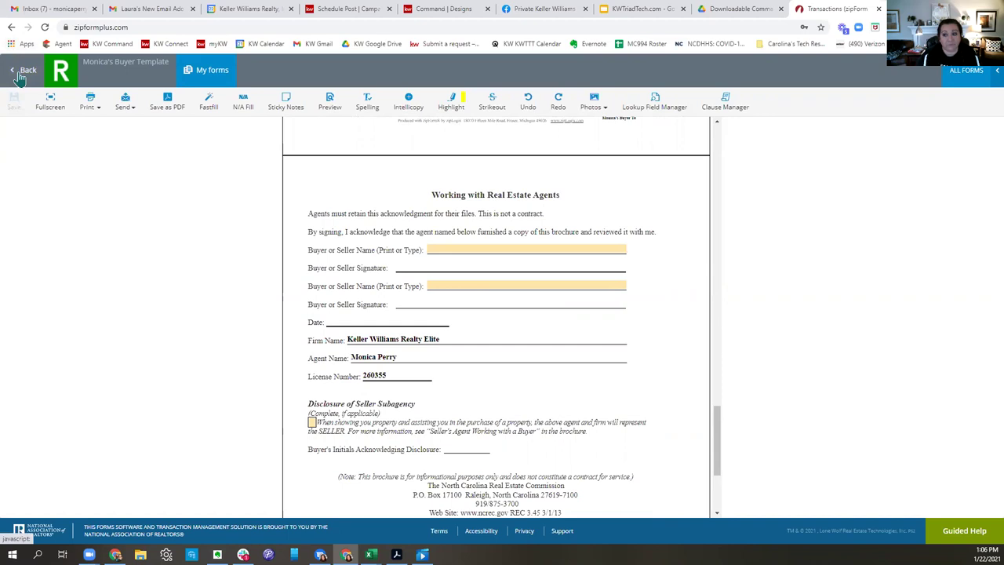
{"action": "left_click", "coordinate": [20, 75]}
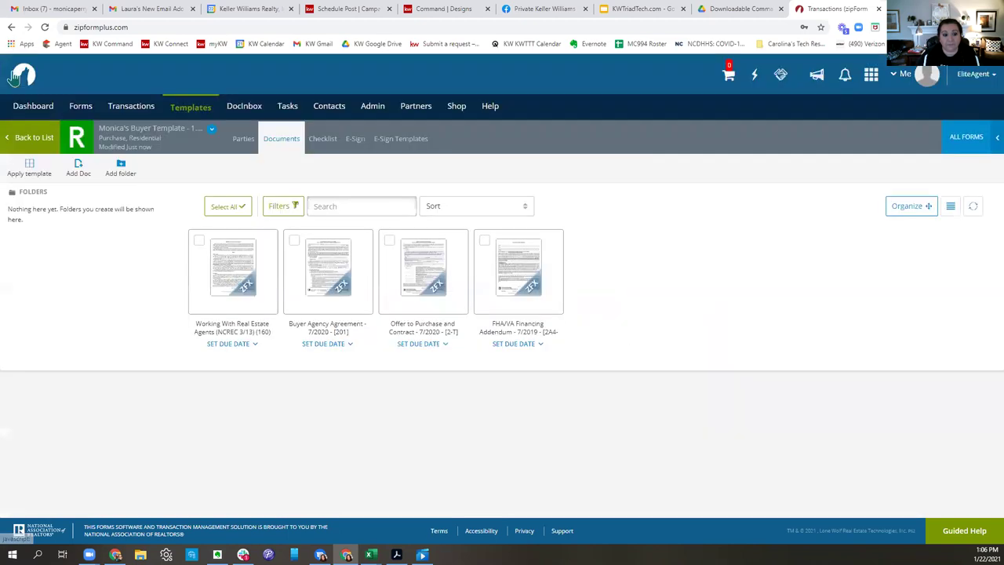
Open Buyer Agency Agreement - 7/2020, keep the prefilled firm name, and mark the property Residential.
{"action": "left_click", "coordinate": [329, 283]}
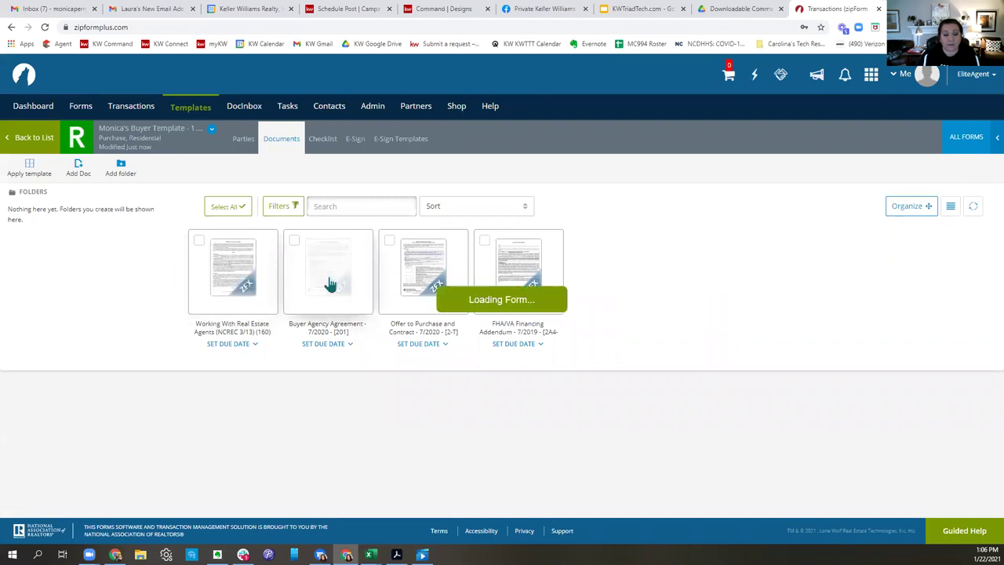
{"action": "scroll", "coordinate": [627, 322], "scroll_direction": "down", "scroll_amount": 10}
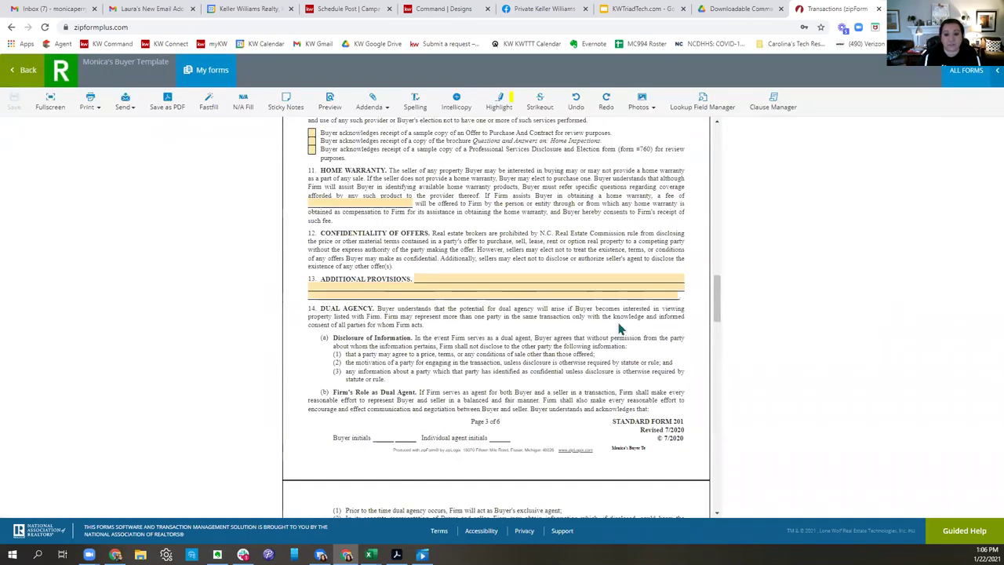
{"action": "scroll", "coordinate": [629, 322], "scroll_direction": "up", "scroll_amount": 10}
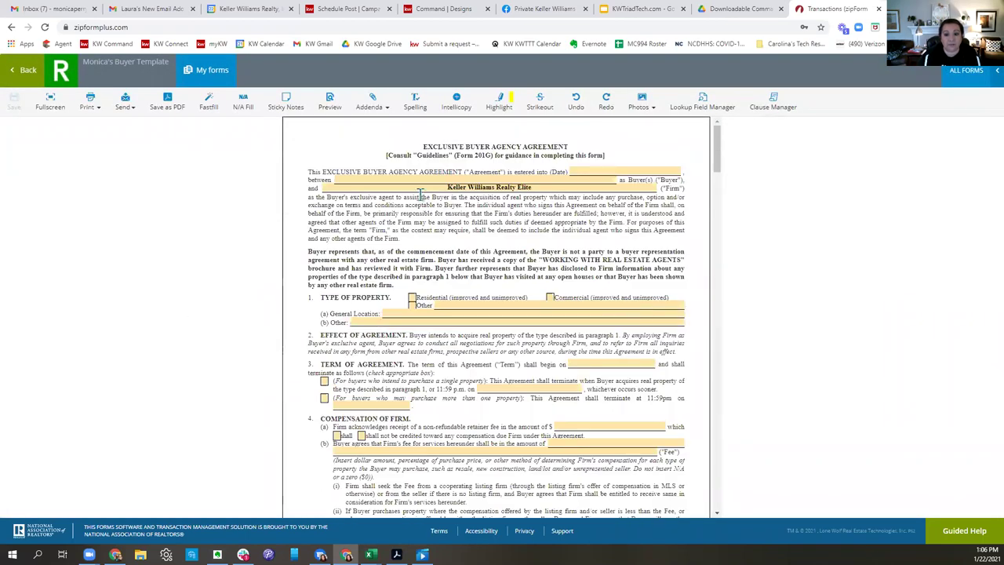
{"action": "left_click", "coordinate": [488, 188]}
{"action": "left_click", "coordinate": [593, 248]}
{"action": "scroll", "coordinate": [619, 246], "scroll_direction": "down", "scroll_amount": 3}
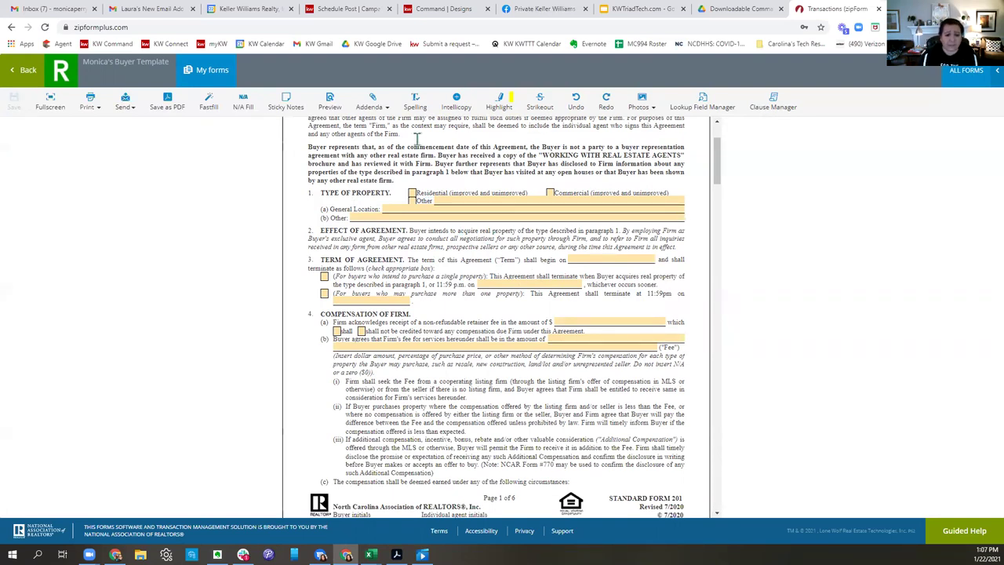
{"action": "left_click", "coordinate": [416, 193]}
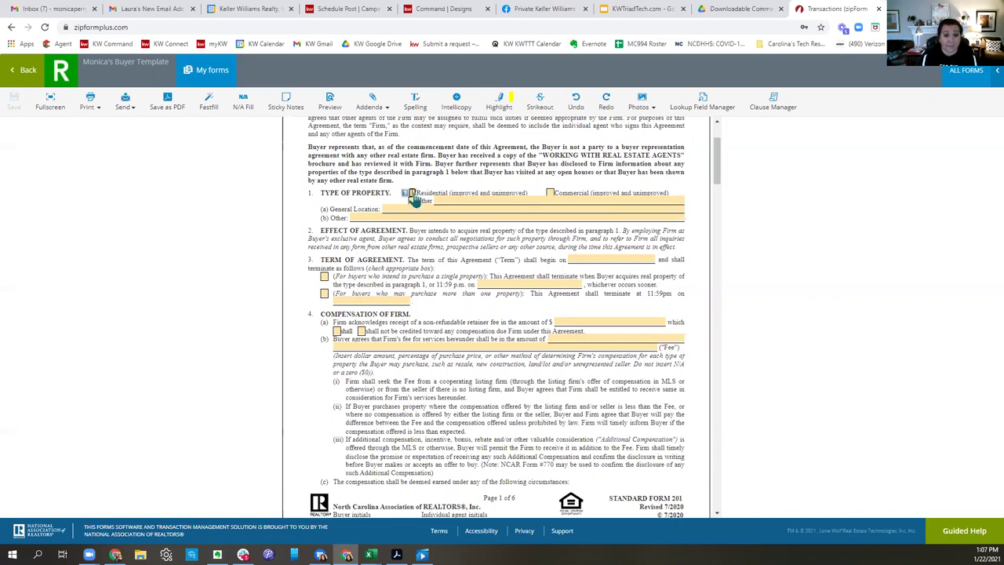
Enter 'Resale: 3% of purchase price' as the 4(b) firm fee.
{"action": "left_click", "coordinate": [582, 247]}
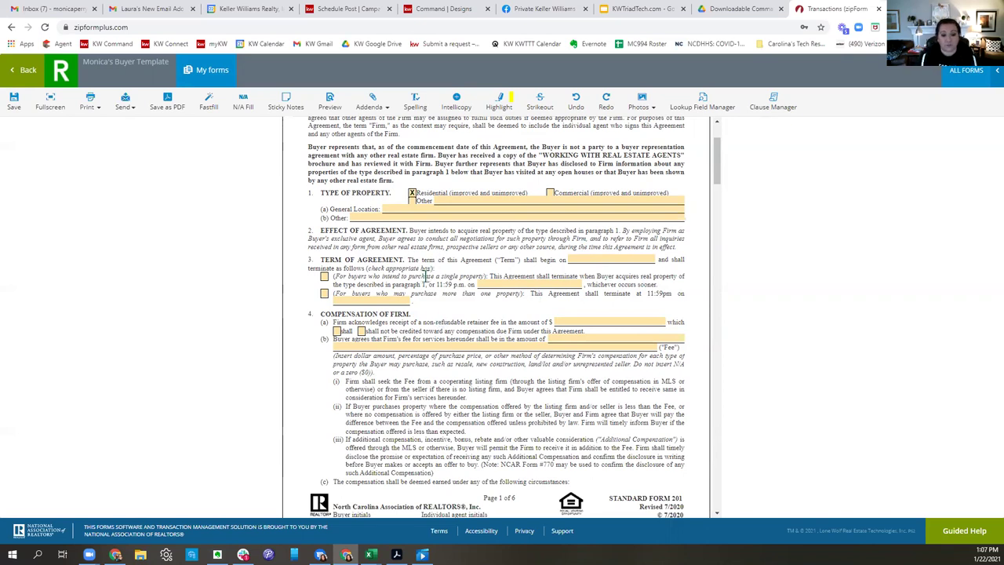
{"action": "left_click_drag", "start_coordinate": [368, 260], "coordinate": [549, 282]}
{"action": "left_click_drag", "start_coordinate": [404, 321], "coordinate": [625, 323]}
{"action": "left_click", "coordinate": [624, 322]}
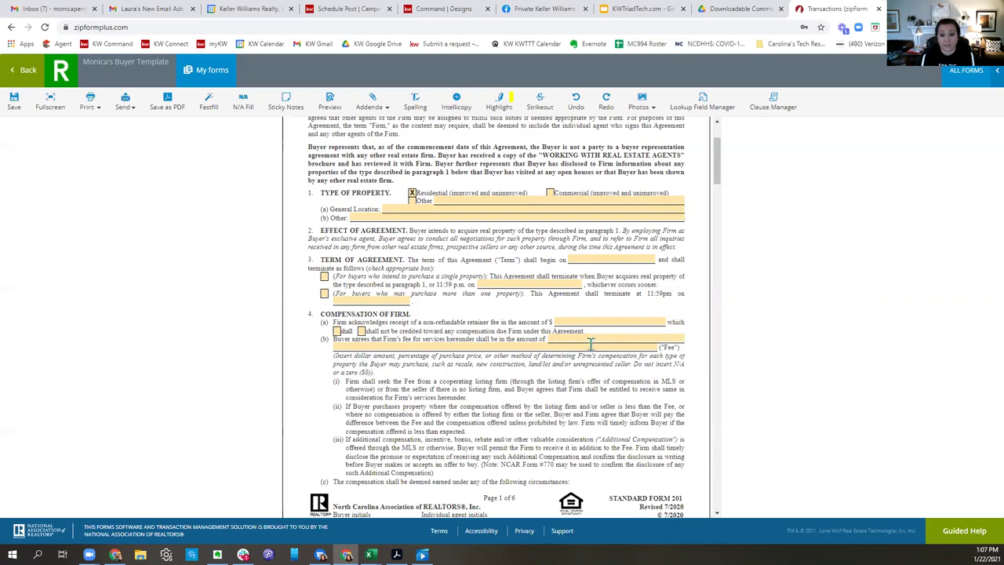
{"action": "left_click", "coordinate": [588, 339]}
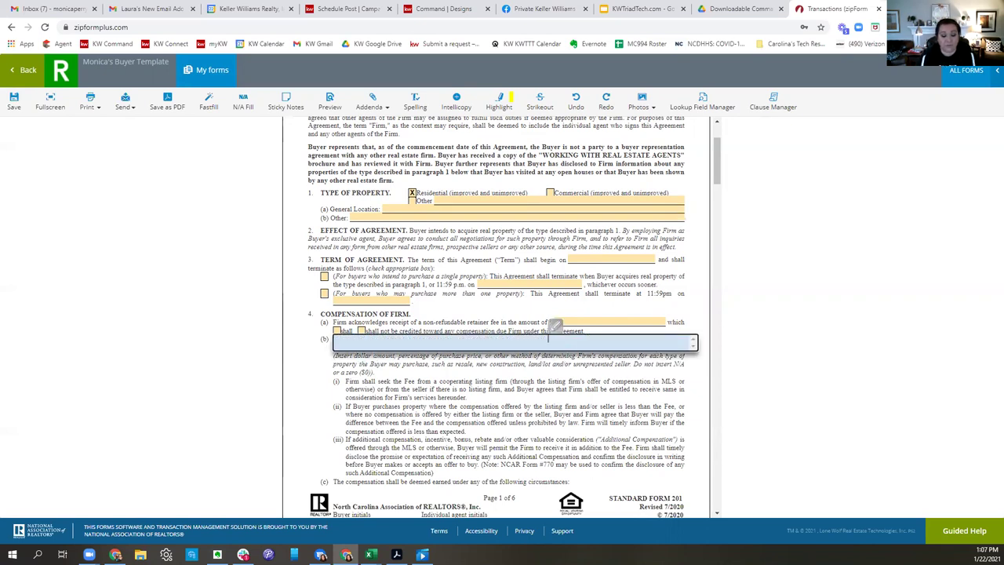
{"action": "type", "text": "Resale: 3% "}
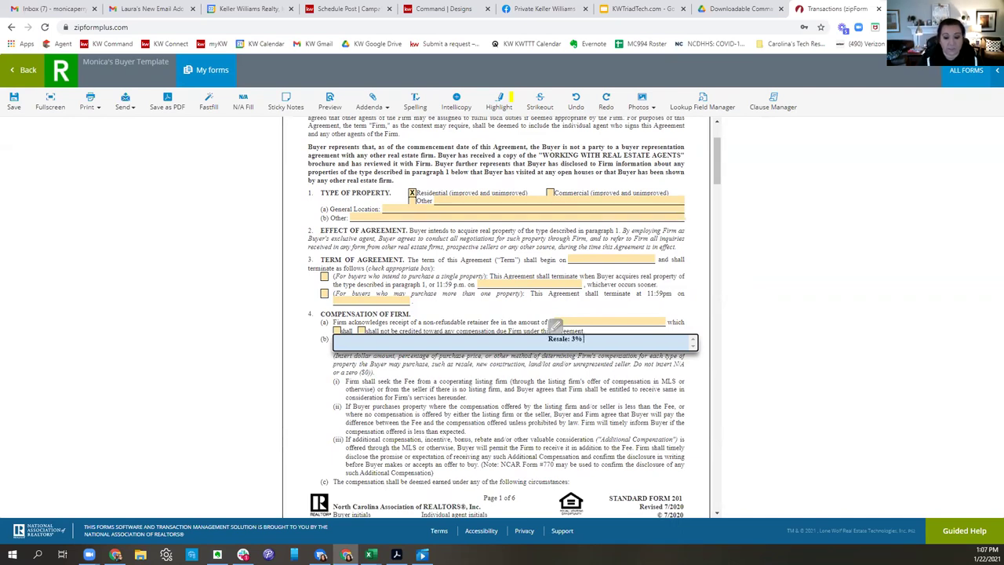
{"action": "type", "text": "of purchas"}
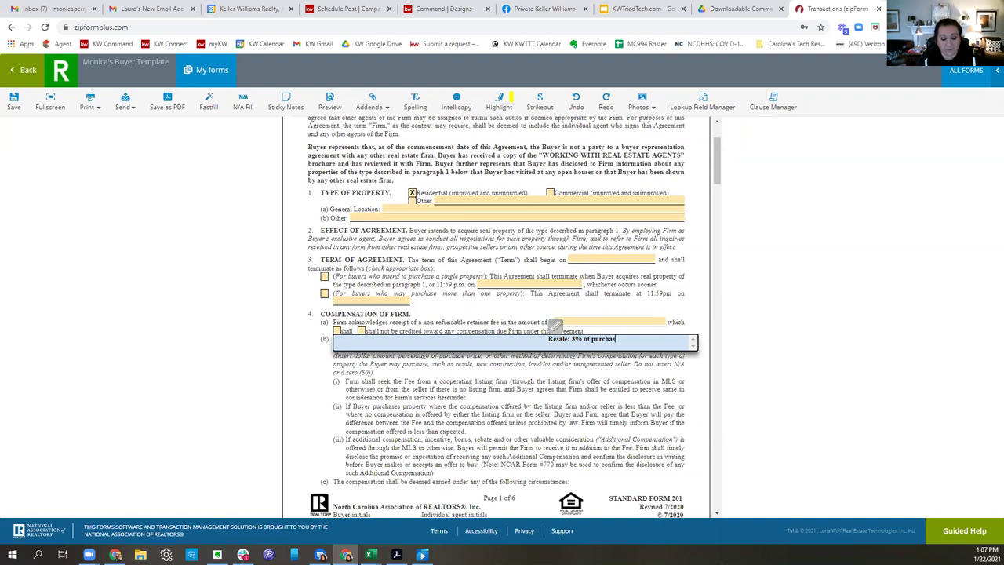
{"action": "type", "text": "e price"}
{"action": "left_click", "coordinate": [613, 403]}
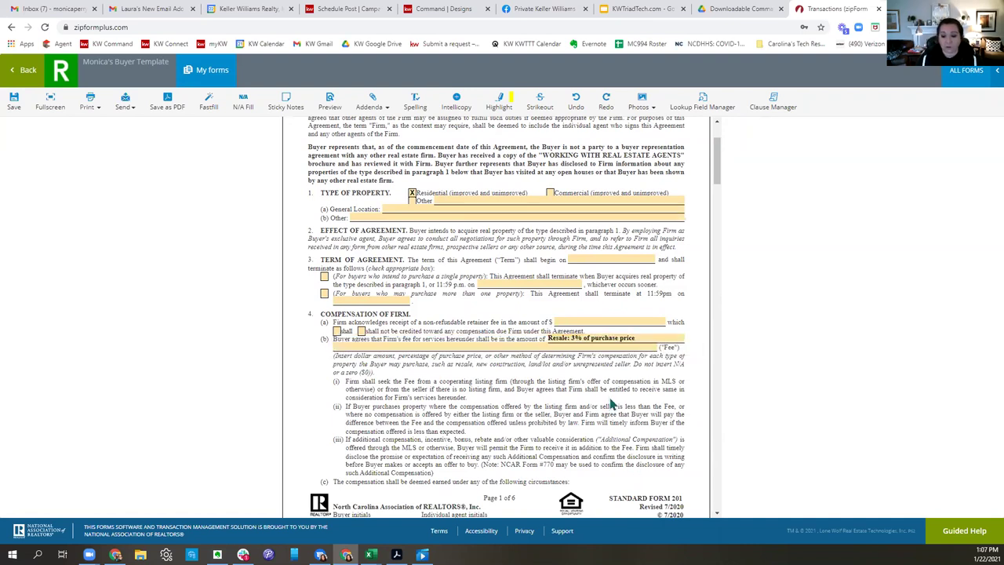
Append New Construction 2.5% and Land: 5% of purchase price to the fee, then select its wording.
{"action": "left_click", "coordinate": [455, 343]}
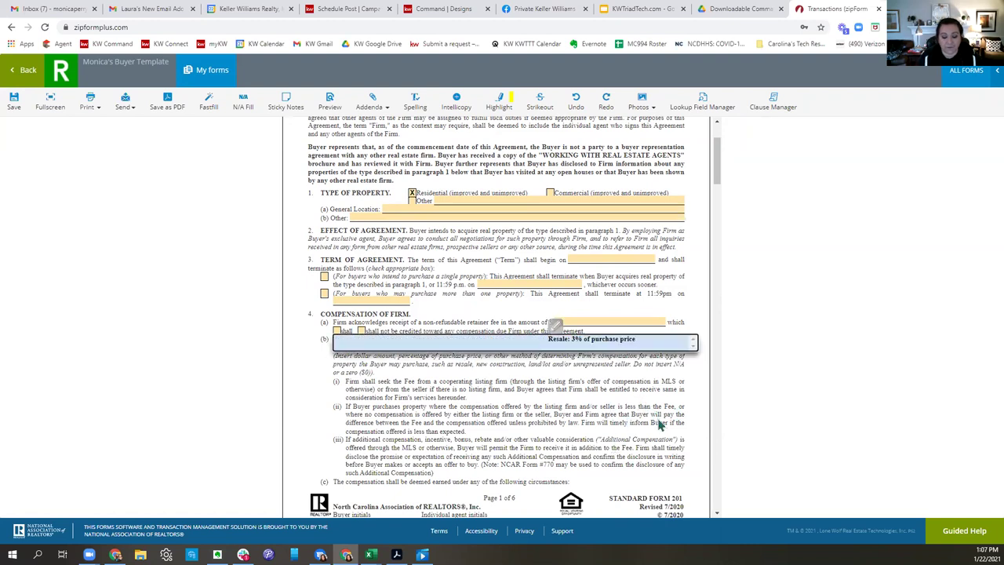
{"action": "type", "text": ", N"}
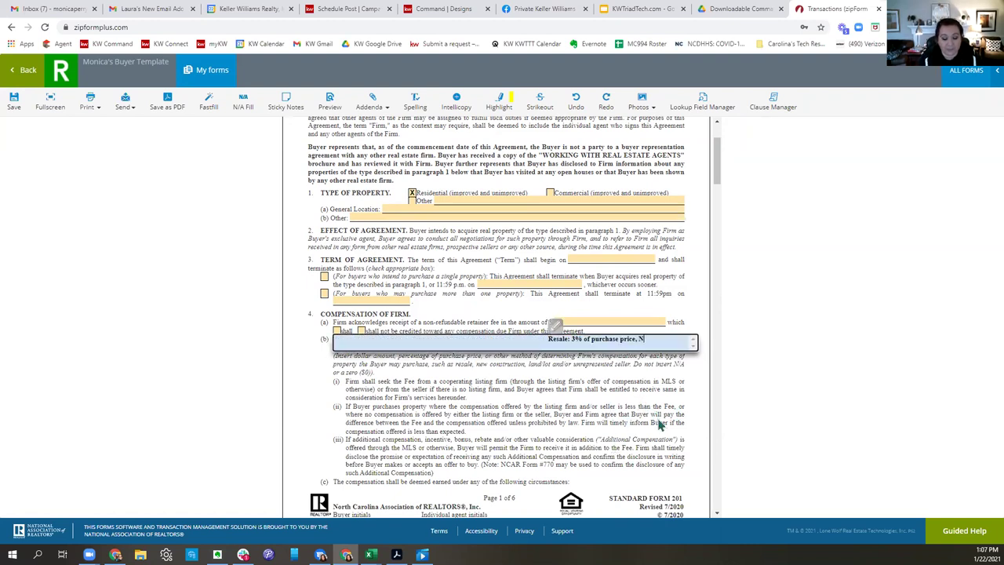
{"action": "type", "text": "ew Construction"}
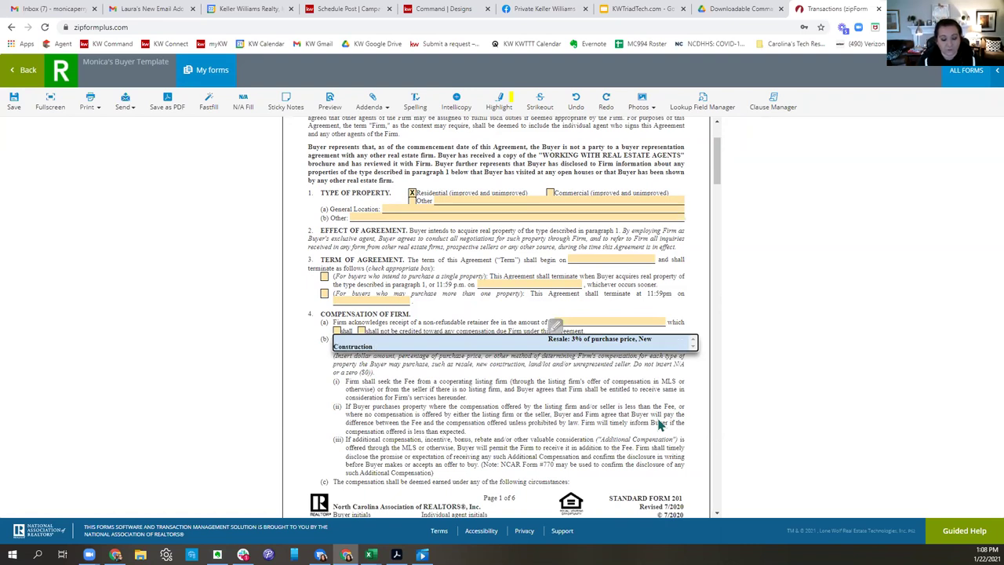
{"action": "type", "text": " 2.5% of"}
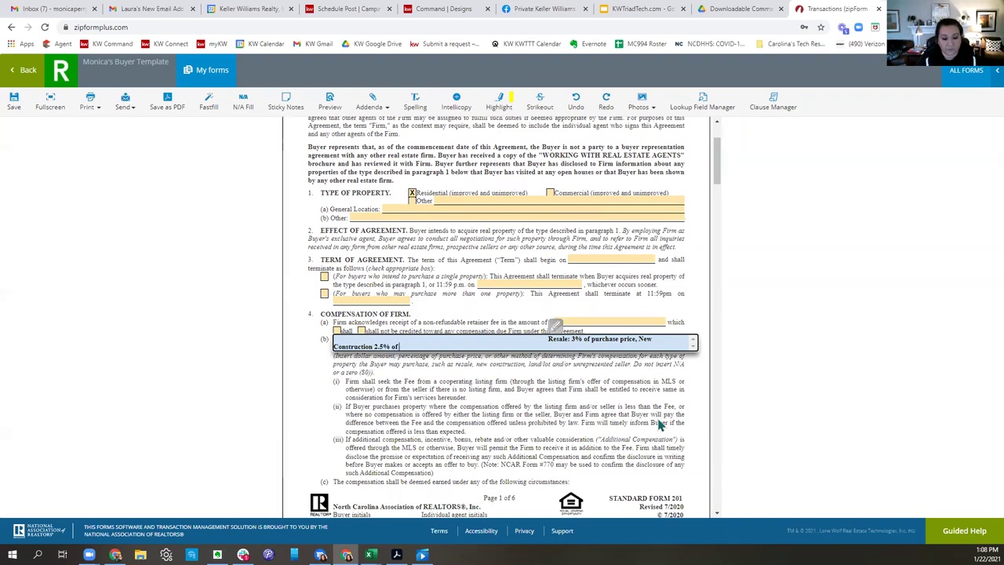
{"action": "type", "text": " purchase price, Land"}
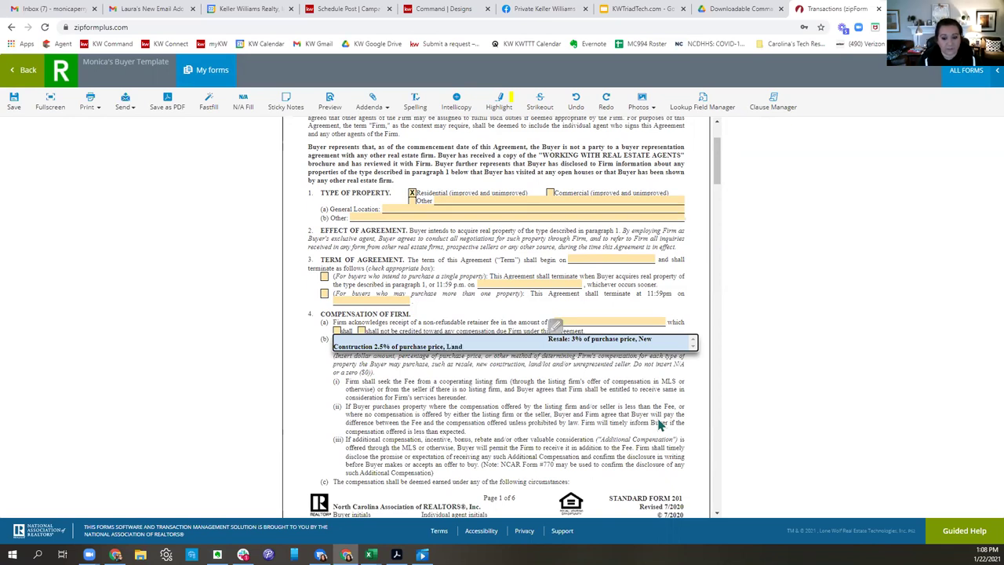
{"action": "type", "text": ": 5% of p"}
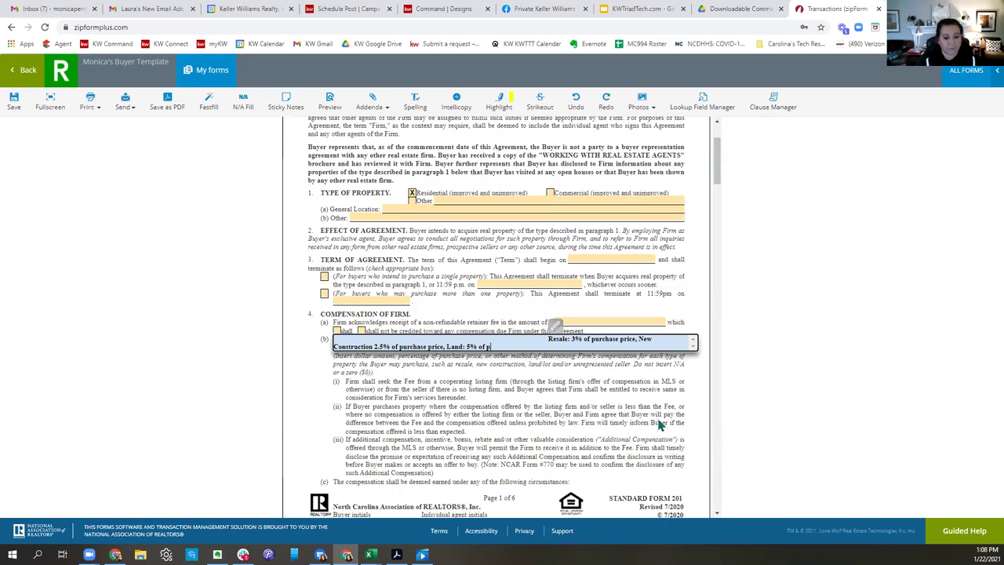
{"action": "type", "text": "urchase pri"}
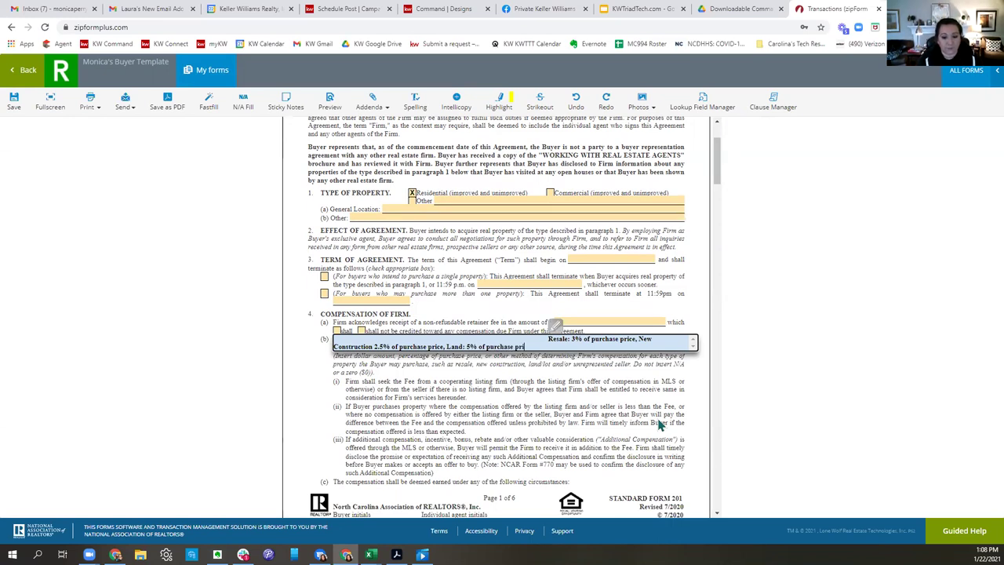
{"action": "type", "text": "ce"}
{"action": "left_click", "coordinate": [655, 415]}
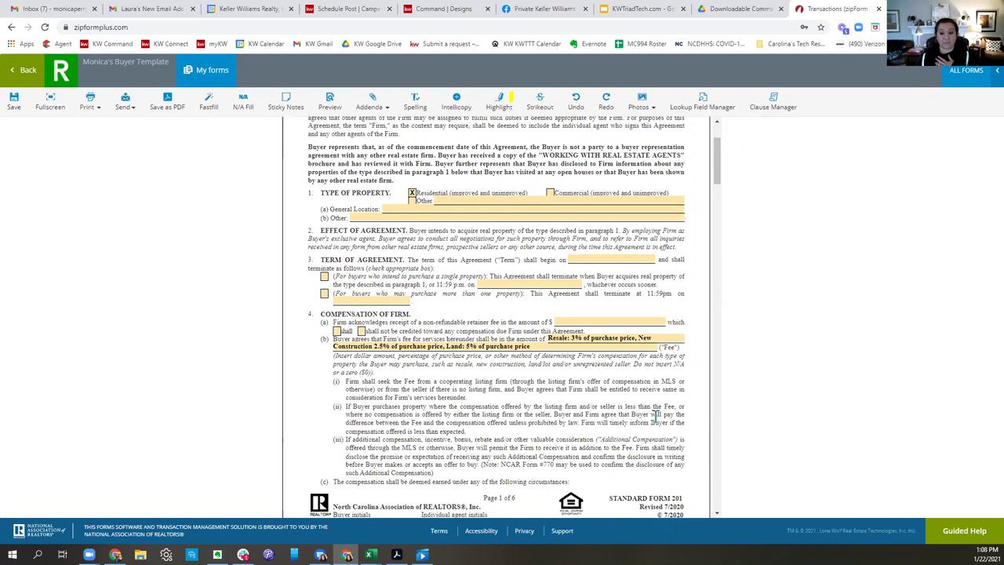
{"action": "left_click", "coordinate": [550, 342]}
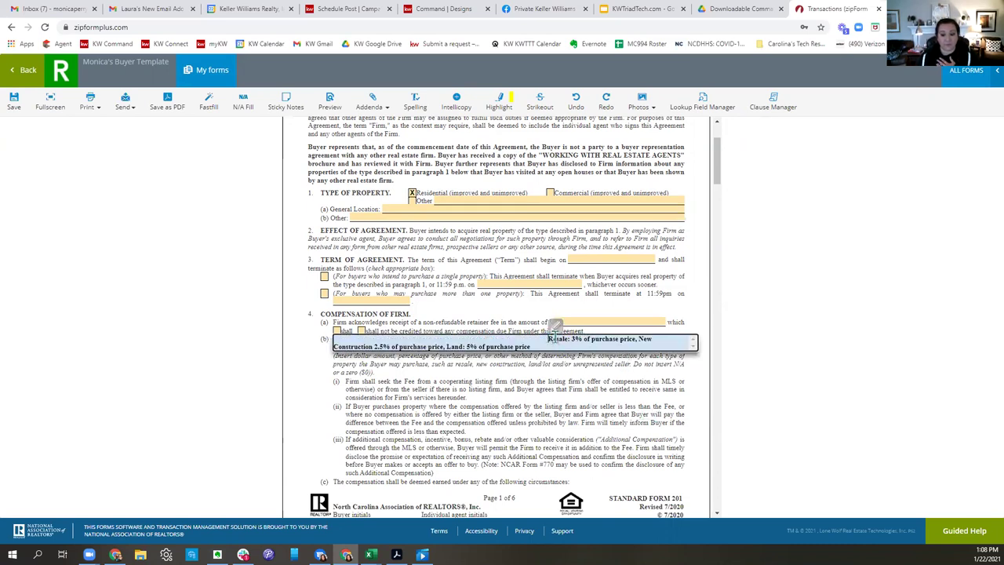
{"action": "key", "text": "ctrl+a"}
{"action": "key", "text": "ctrl+c"}
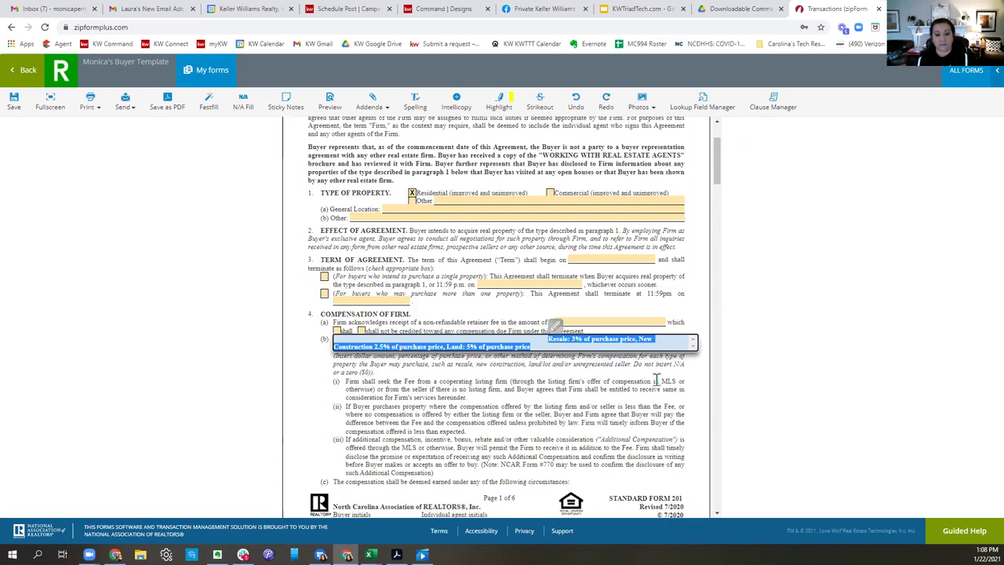
{"action": "left_click", "coordinate": [552, 406]}
{"action": "scroll", "coordinate": [552, 405], "scroll_direction": "down", "scroll_amount": 5}
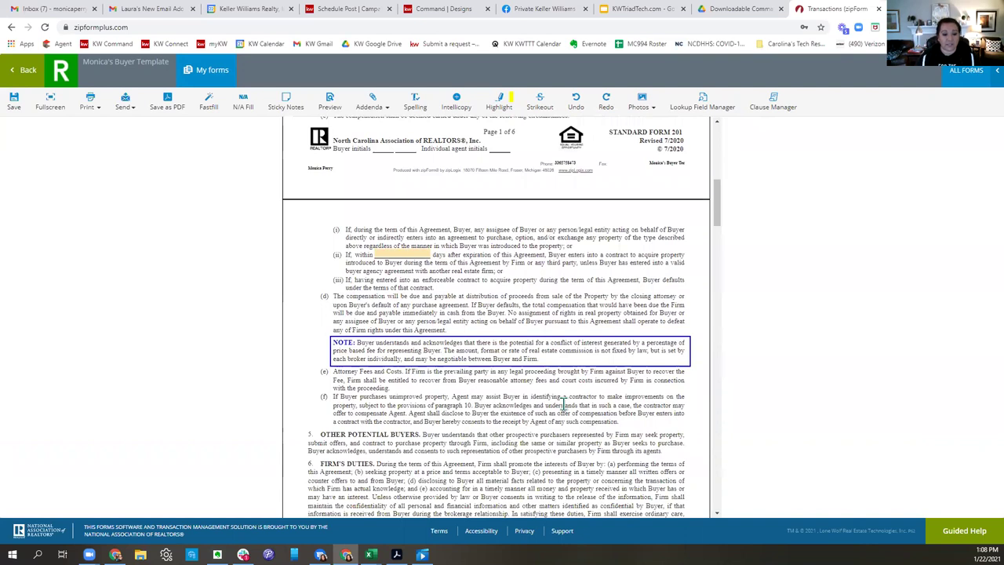
Enter 60 as the number of days in the post-expiration period blank.
{"action": "left_click", "coordinate": [416, 255]}
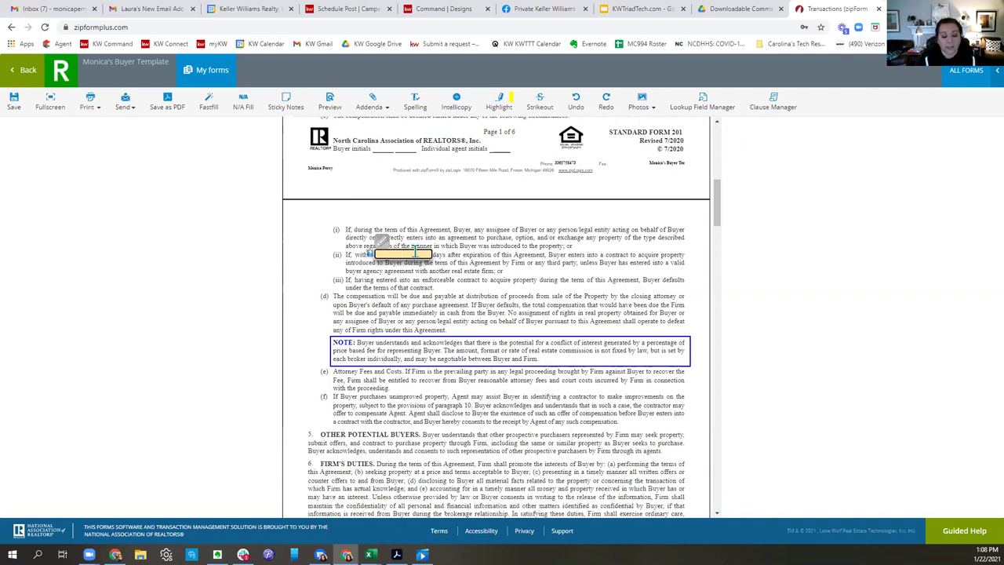
{"action": "left_click", "coordinate": [584, 298]}
{"action": "scroll", "coordinate": [663, 298], "scroll_direction": "down", "scroll_amount": 1}
{"action": "scroll", "coordinate": [662, 298], "scroll_direction": "down", "scroll_amount": 4}
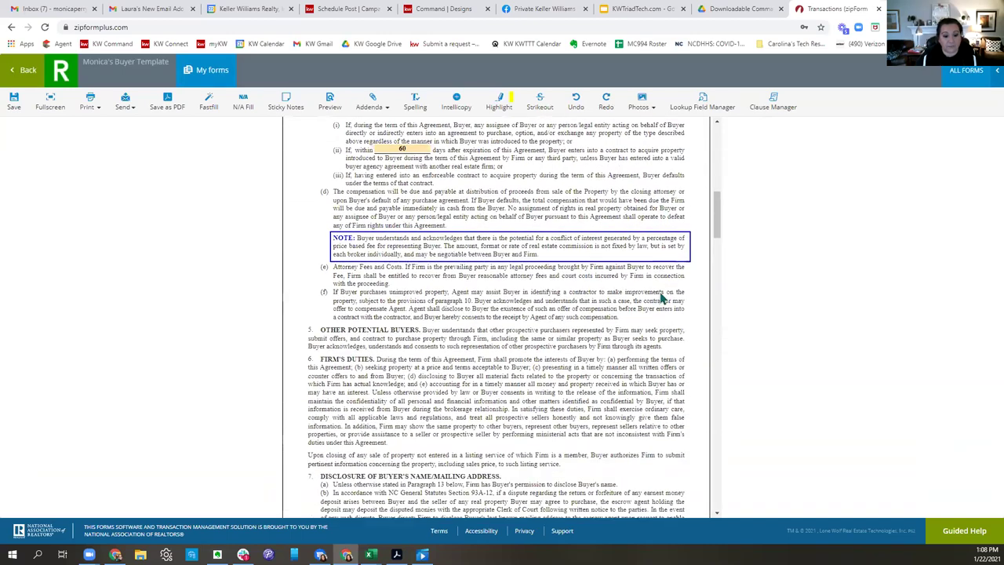
{"action": "scroll", "coordinate": [662, 298], "scroll_direction": "down", "scroll_amount": 4}
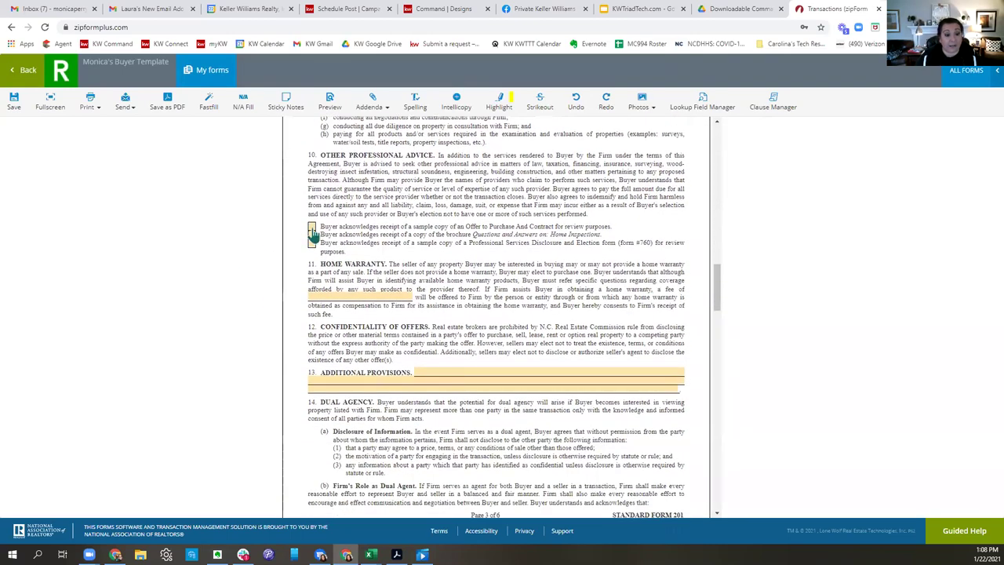
Acknowledge the sample Offer to Purchase, home inspections brochure and Professional Services Disclosure.
{"action": "left_click", "coordinate": [311, 226]}
{"action": "left_click", "coordinate": [312, 235]}
{"action": "left_click", "coordinate": [311, 243]}
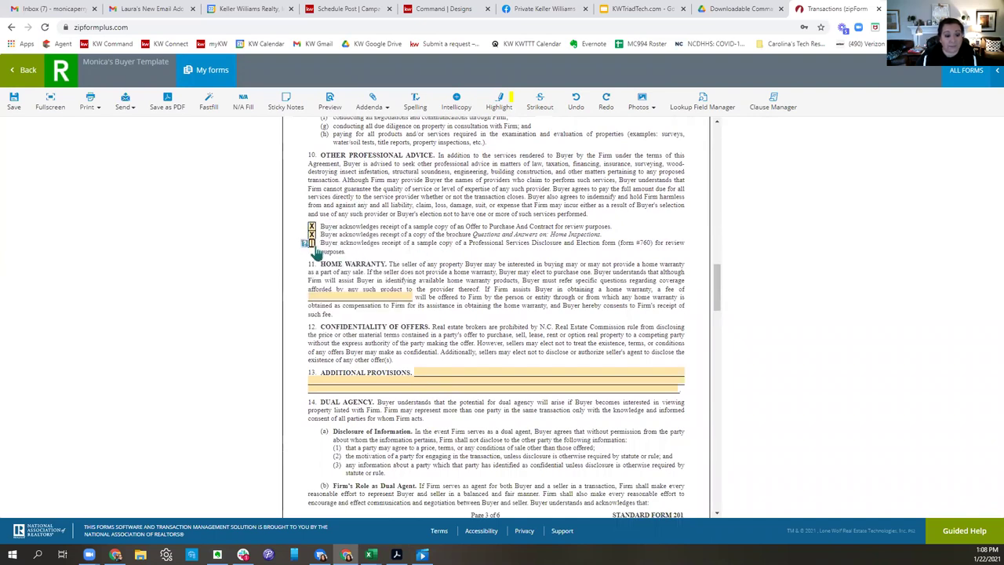
Enter -0- as the home warranty fee.
{"action": "left_click", "coordinate": [382, 296]}
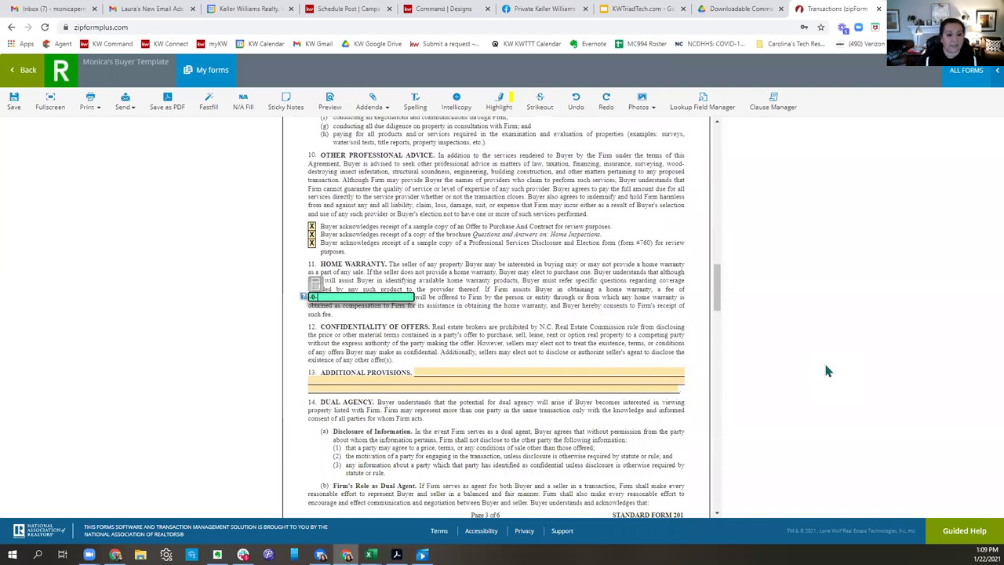
{"action": "left_click", "coordinate": [666, 325]}
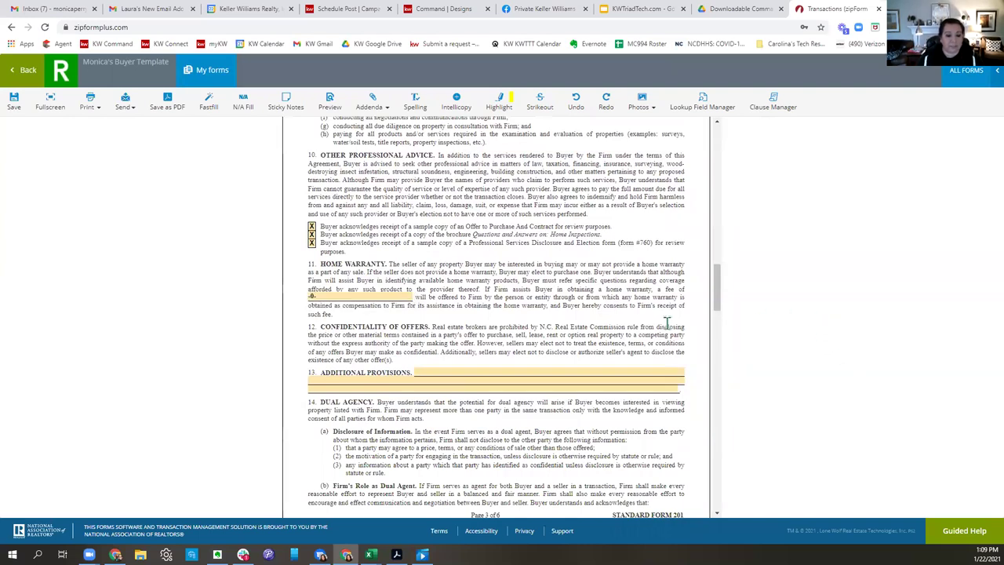
{"action": "scroll", "coordinate": [613, 324], "scroll_direction": "down", "scroll_amount": 2}
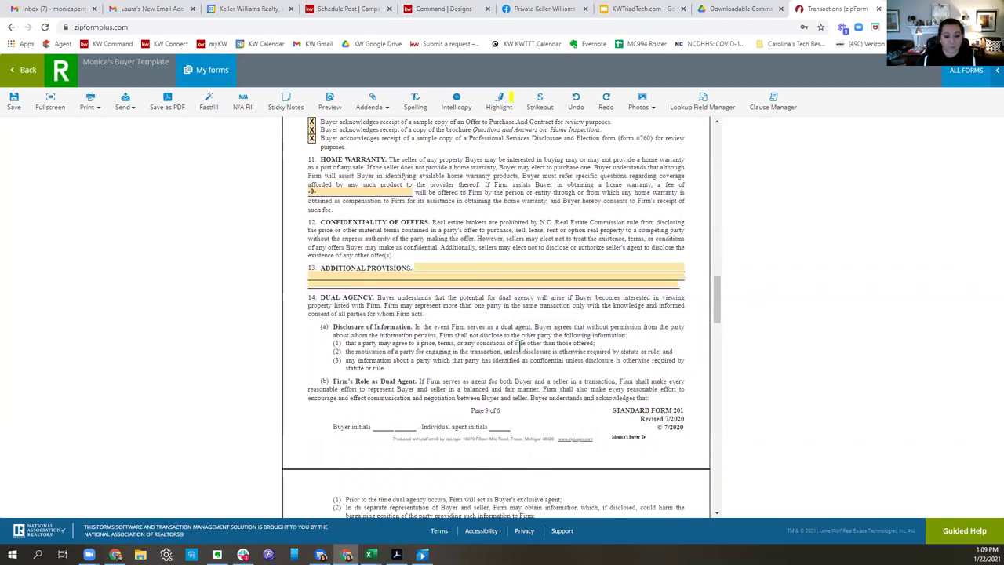
{"action": "scroll", "coordinate": [518, 345], "scroll_direction": "down", "scroll_amount": 10}
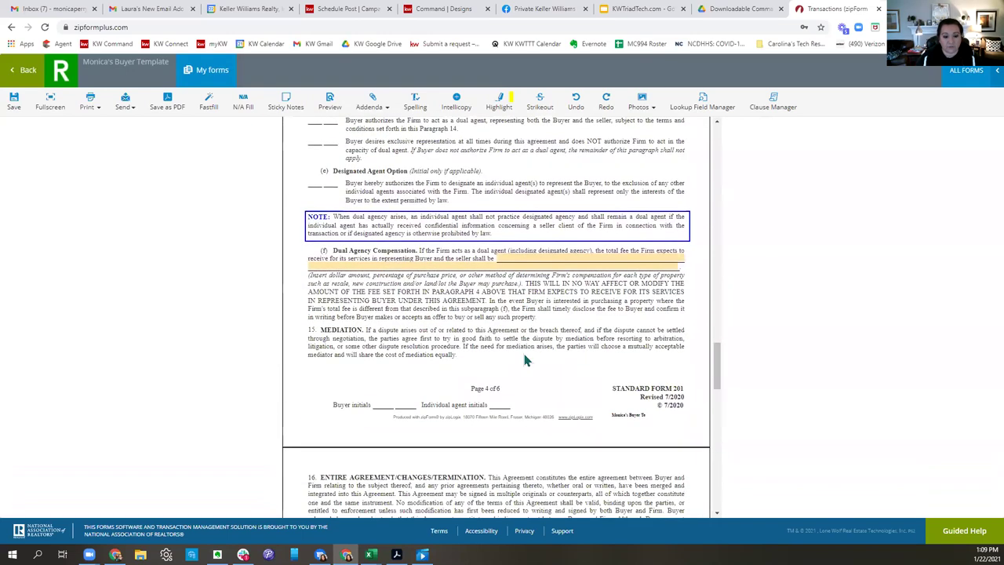
Paste the dual agency compensation rates and set Resale to 6, New Construction to 5, Land to 10.
{"action": "left_click", "coordinate": [518, 260]}
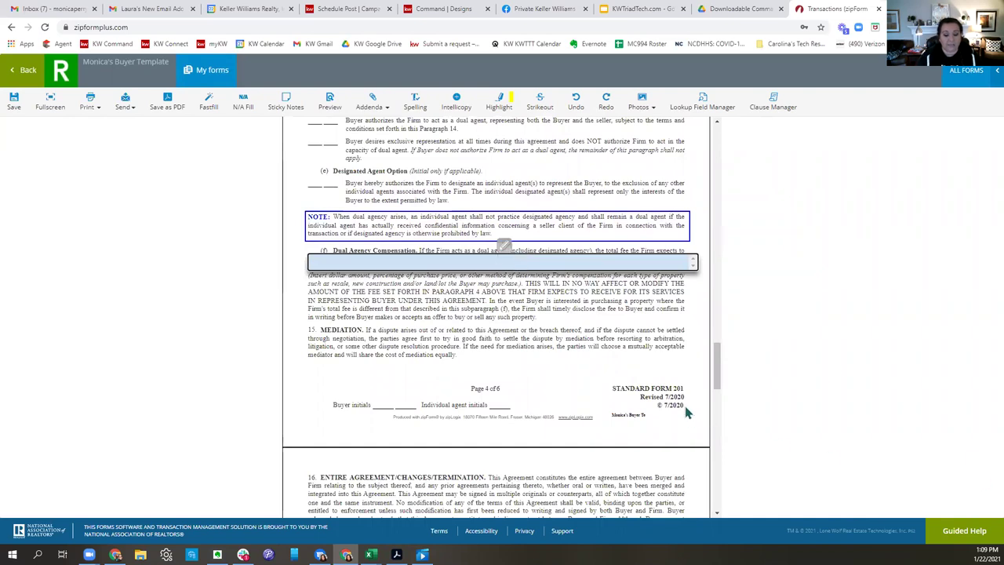
{"action": "key", "text": "ctrl+v"}
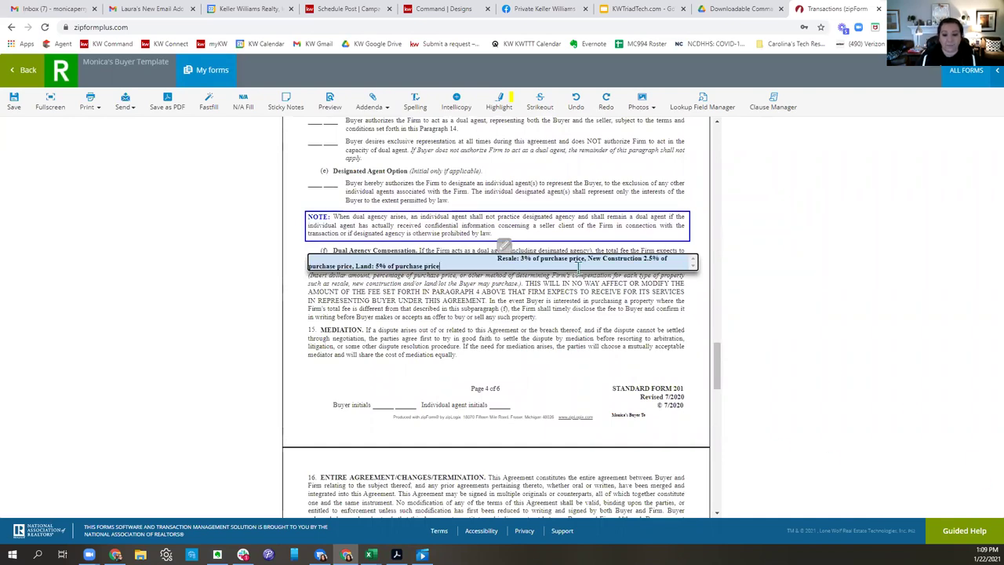
{"action": "left_click", "coordinate": [522, 258]}
{"action": "key", "text": "BackSpace"}
{"action": "type", "text": "6"}
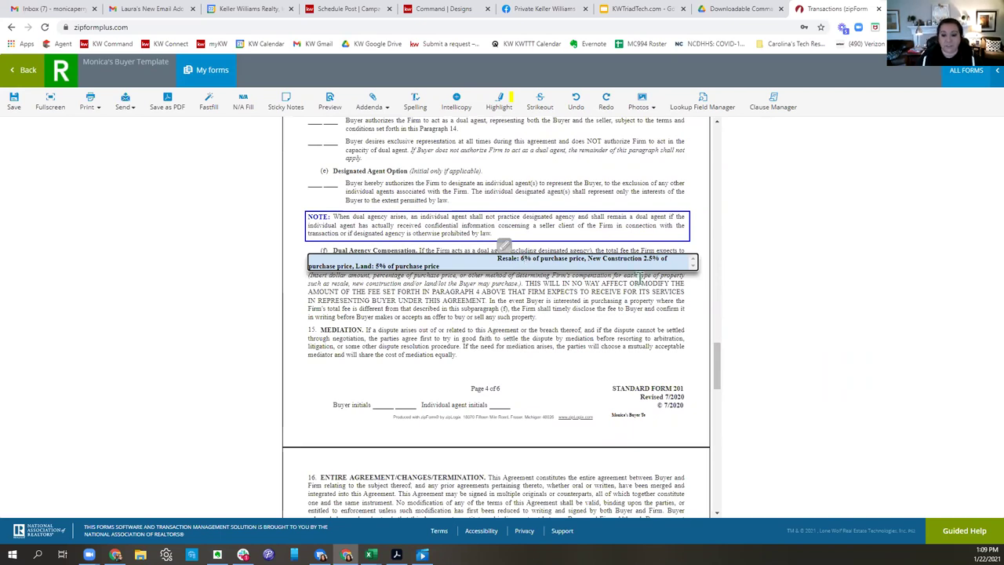
{"action": "left_click", "coordinate": [651, 259]}
{"action": "key", "text": "BackSpace"}
{"action": "type", "text": "5"}
{"action": "left_click", "coordinate": [382, 266]}
{"action": "key", "text": "BackSpace"}
{"action": "type", "text": "10"}
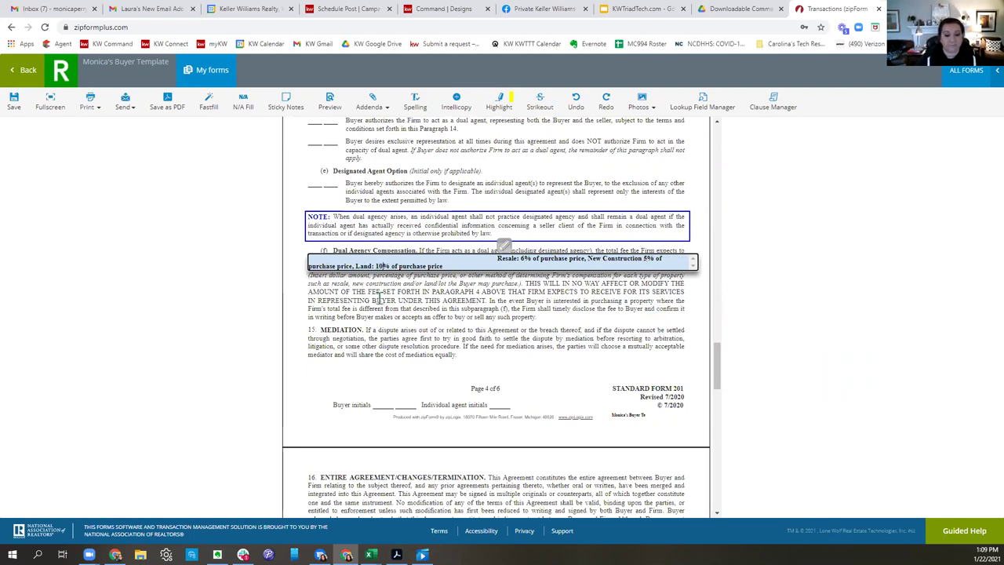
{"action": "left_click", "coordinate": [483, 341]}
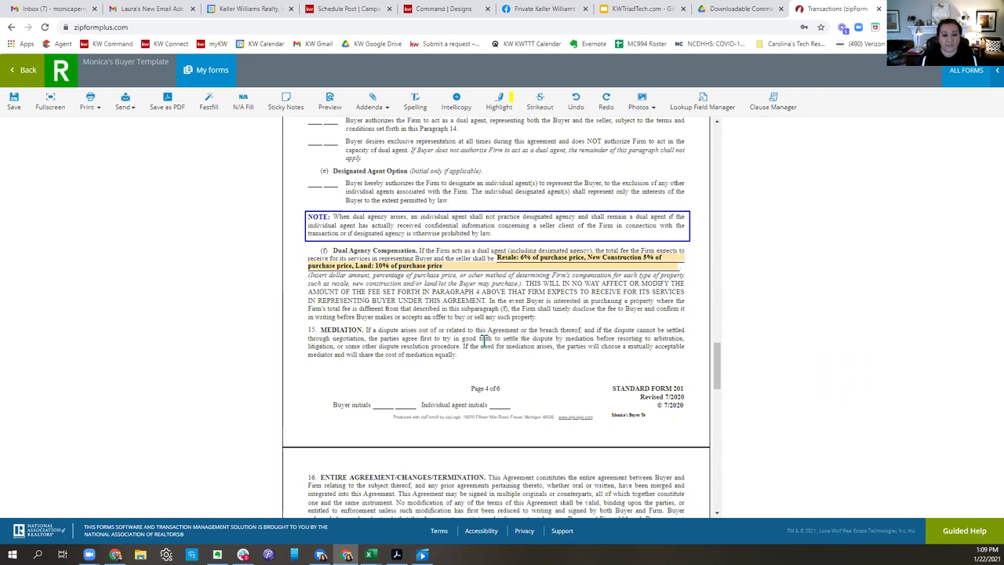
Fill in the firm license number from the suggestions and the firm phone number.
{"action": "scroll", "coordinate": [520, 365], "scroll_direction": "down", "scroll_amount": 8}
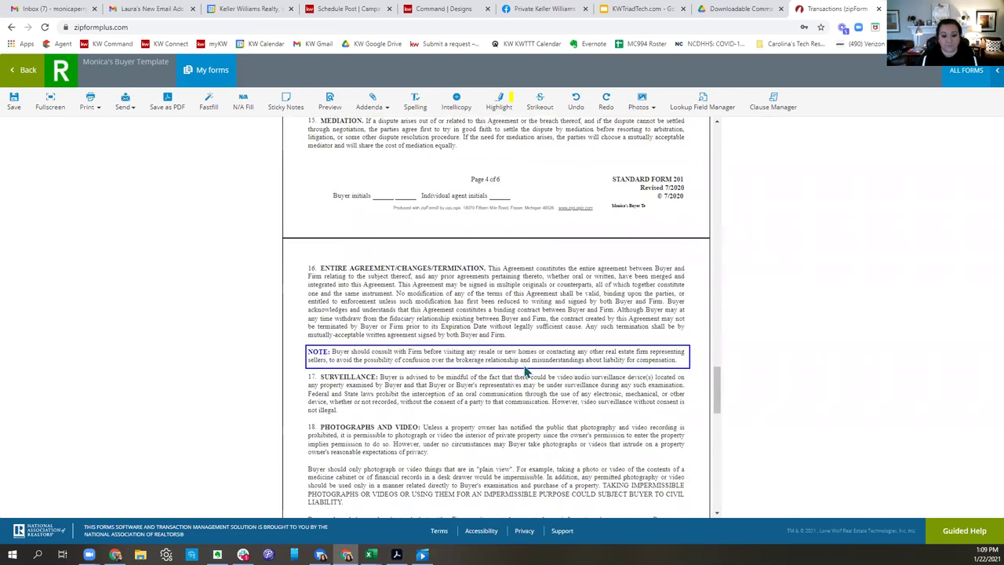
{"action": "scroll", "coordinate": [523, 365], "scroll_direction": "down", "scroll_amount": 2}
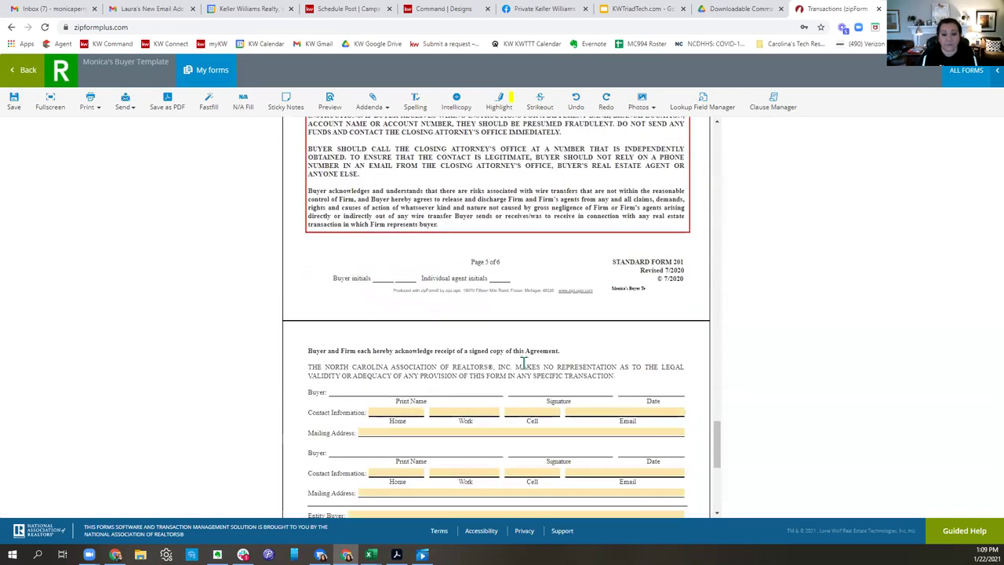
{"action": "scroll", "coordinate": [523, 365], "scroll_direction": "down", "scroll_amount": 1}
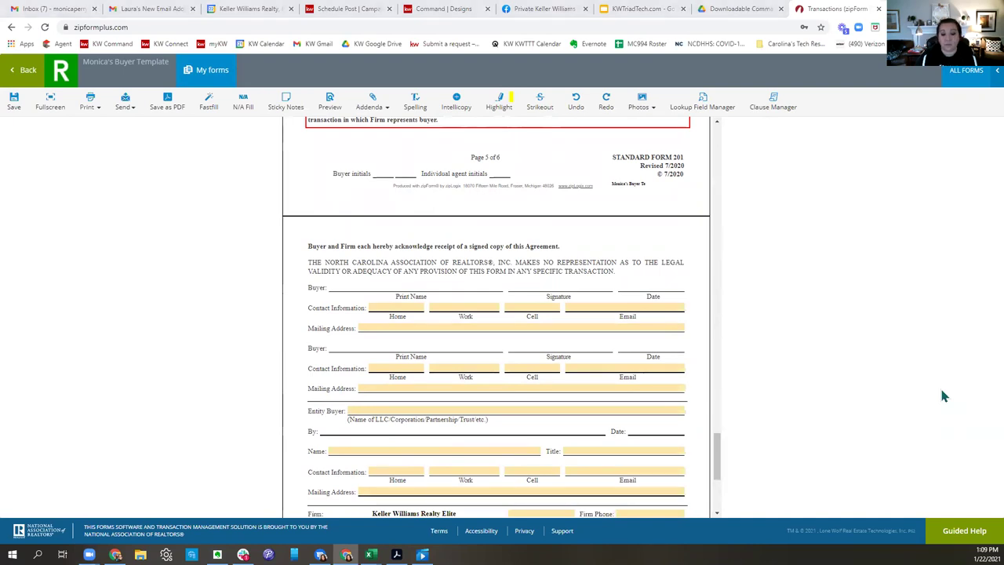
{"action": "scroll", "coordinate": [609, 294], "scroll_direction": "down", "scroll_amount": 5}
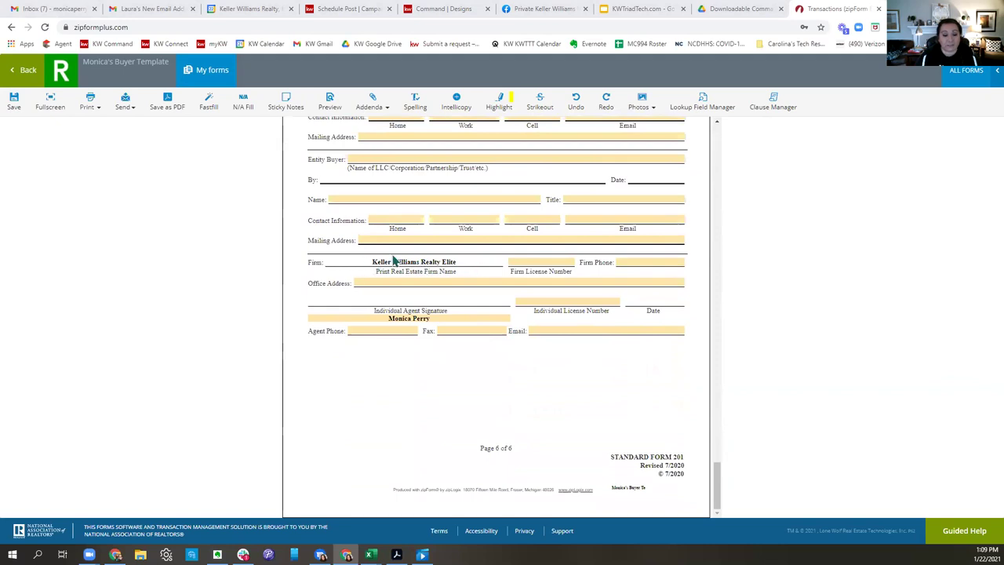
{"action": "left_click", "coordinate": [528, 262]}
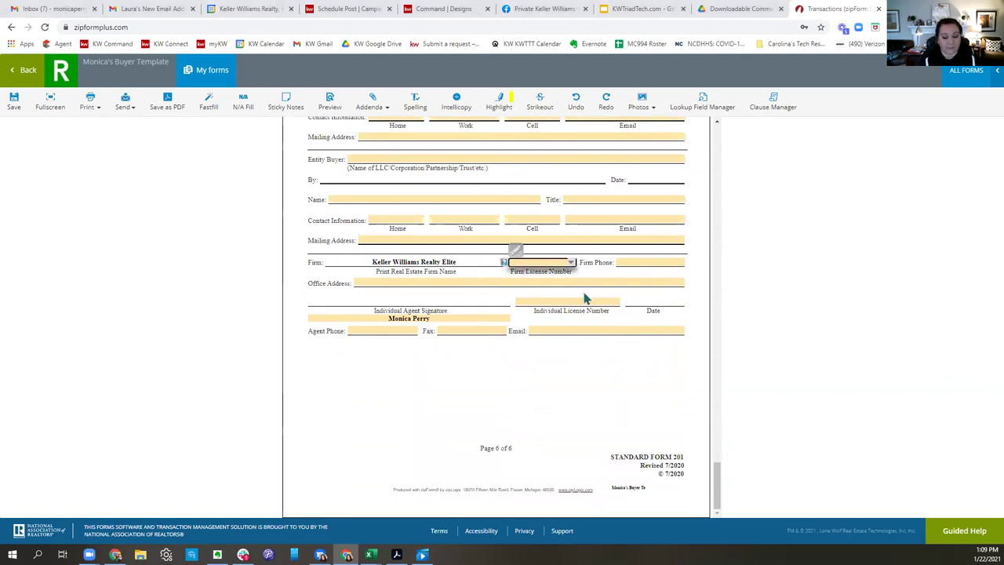
{"action": "type", "text": "c26344"}
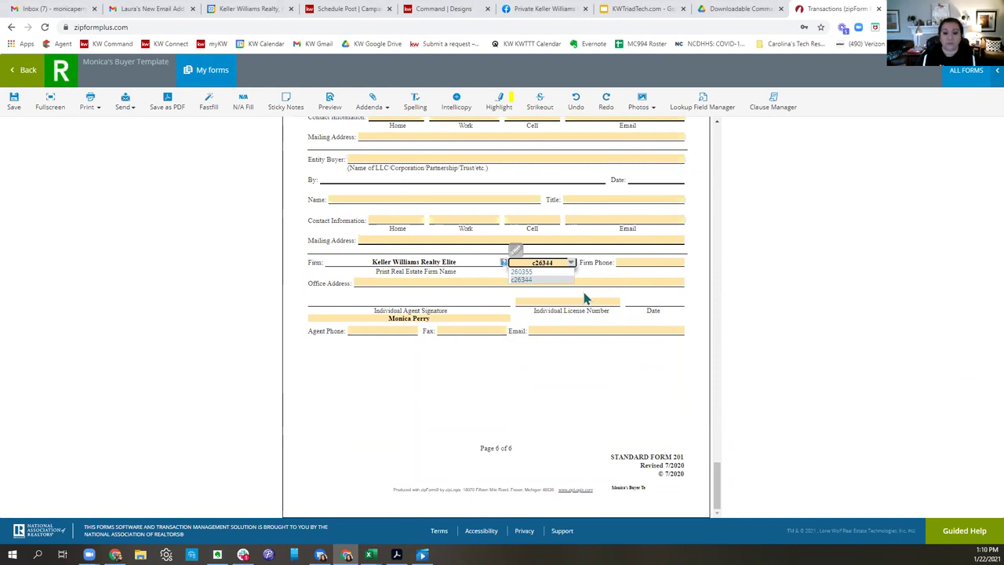
{"action": "left_click", "coordinate": [623, 390]}
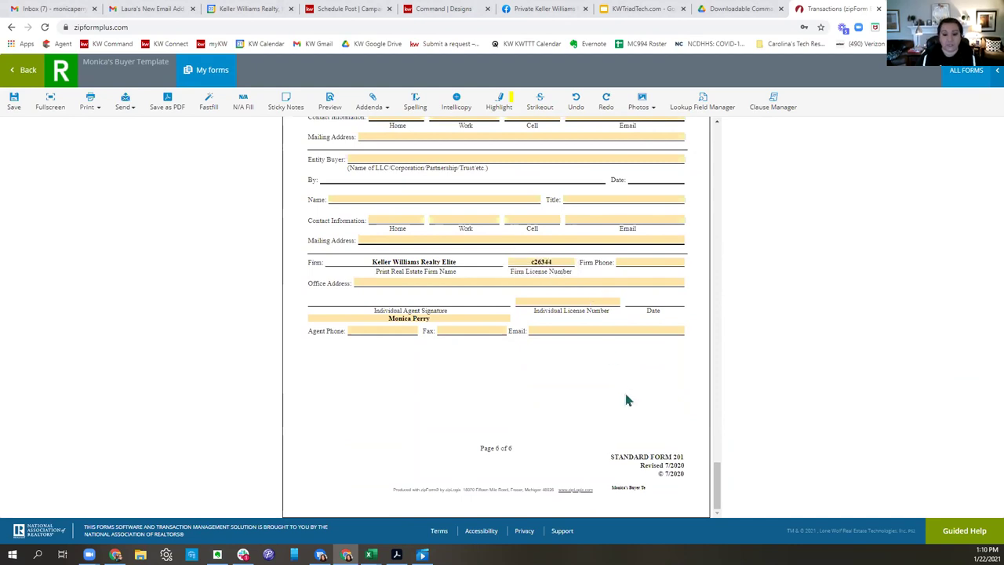
{"action": "left_click", "coordinate": [641, 258]}
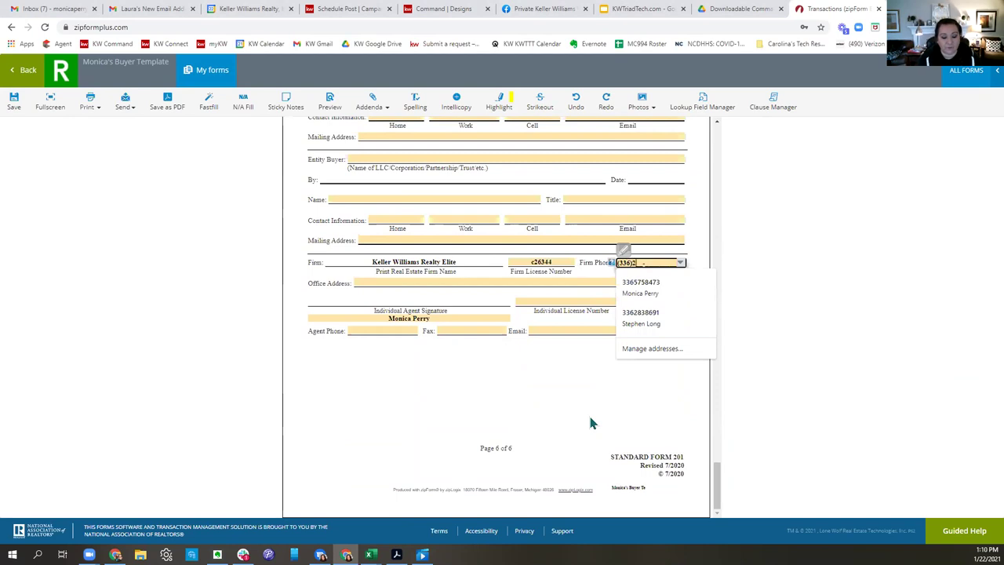
{"action": "left_click", "coordinate": [590, 420]}
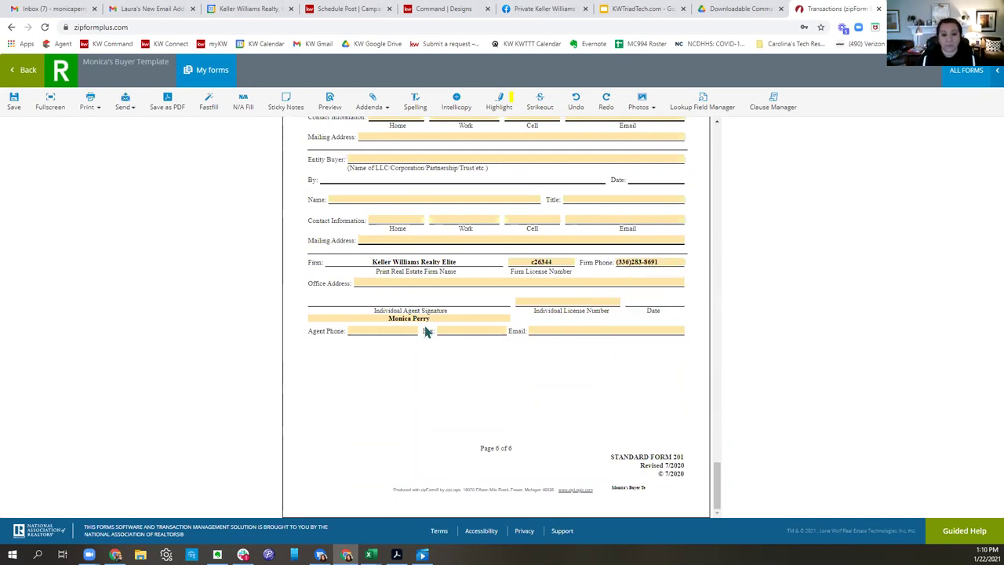
Enter the agent's license number, phone and email, then save the form and return to the documents.
{"action": "left_click", "coordinate": [600, 300]}
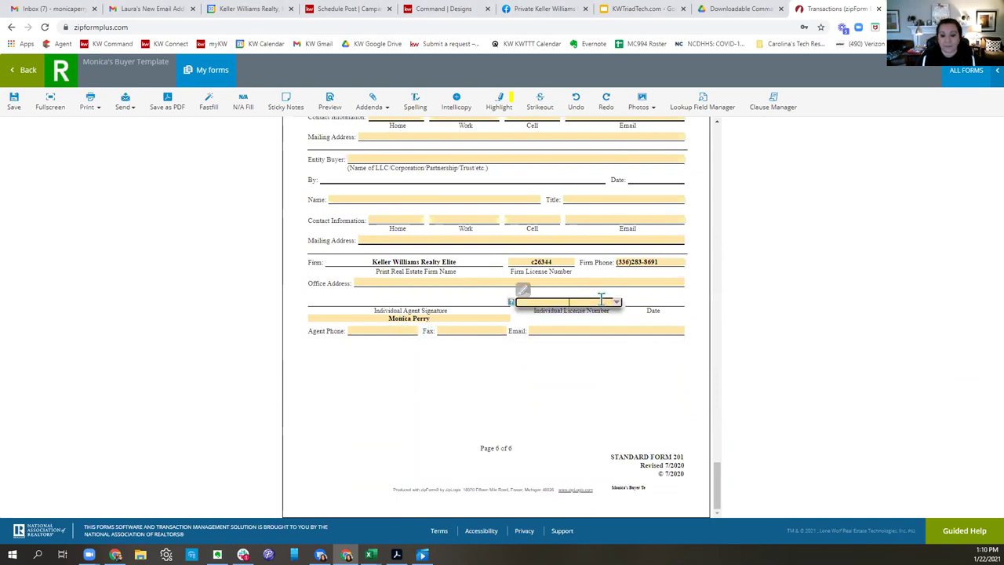
{"action": "type", "text": "2603"}
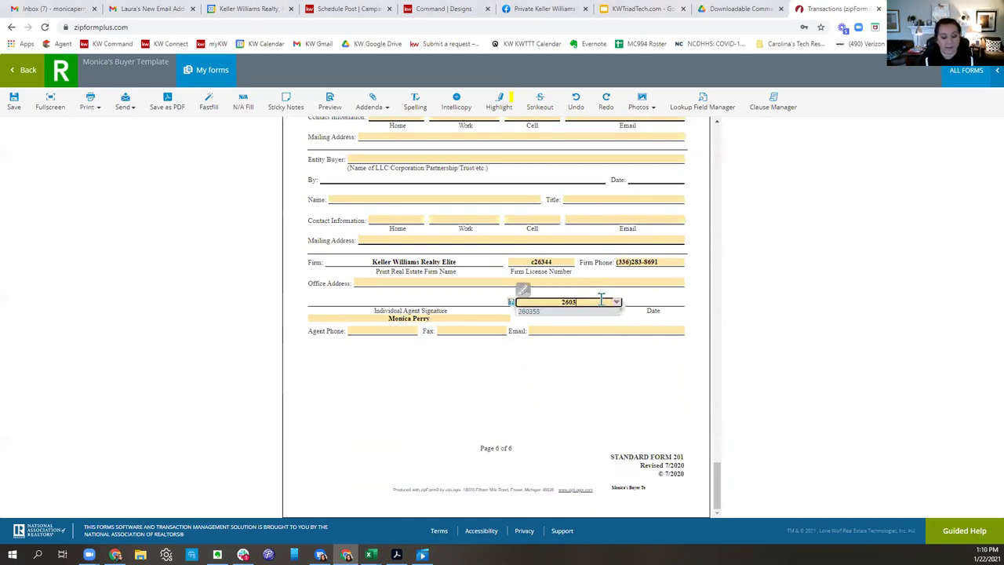
{"action": "type", "text": "55"}
{"action": "left_click", "coordinate": [584, 381]}
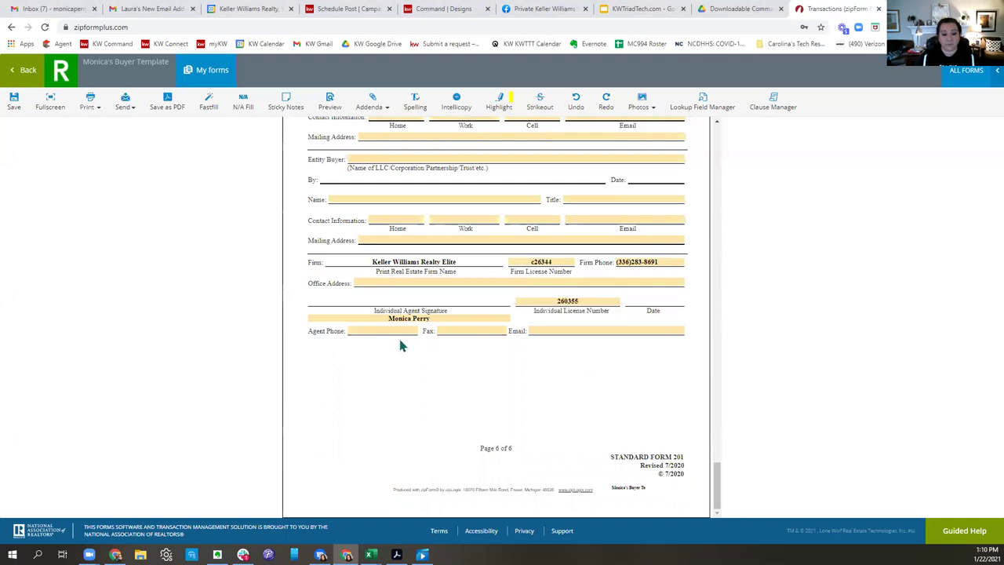
{"action": "left_click", "coordinate": [401, 330]}
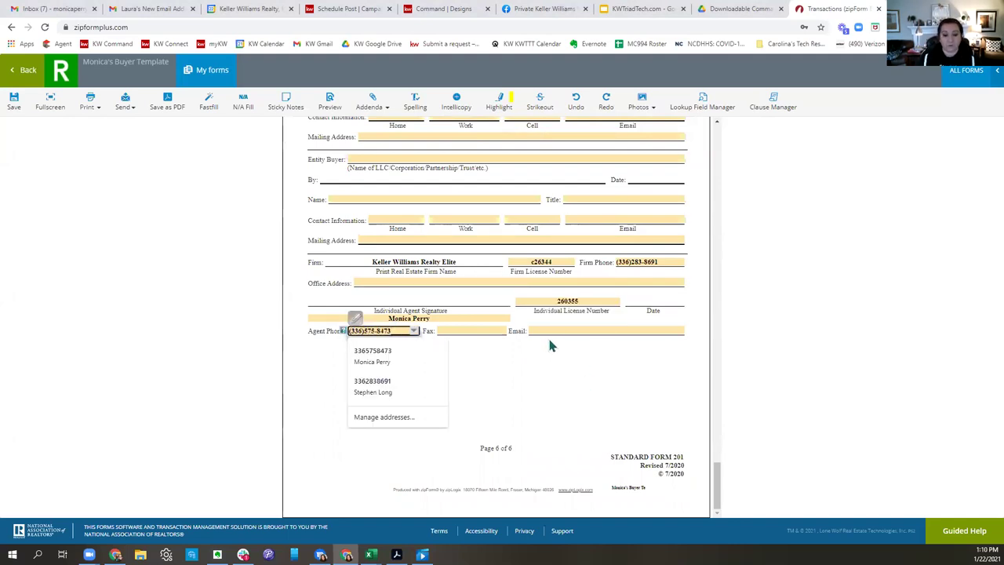
{"action": "left_click", "coordinate": [552, 330]}
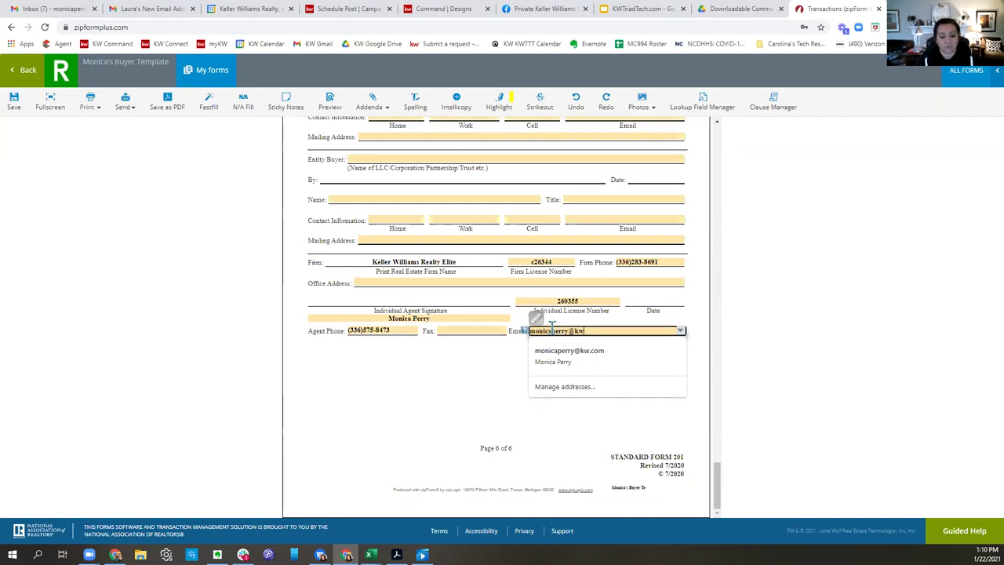
{"action": "left_click", "coordinate": [486, 392]}
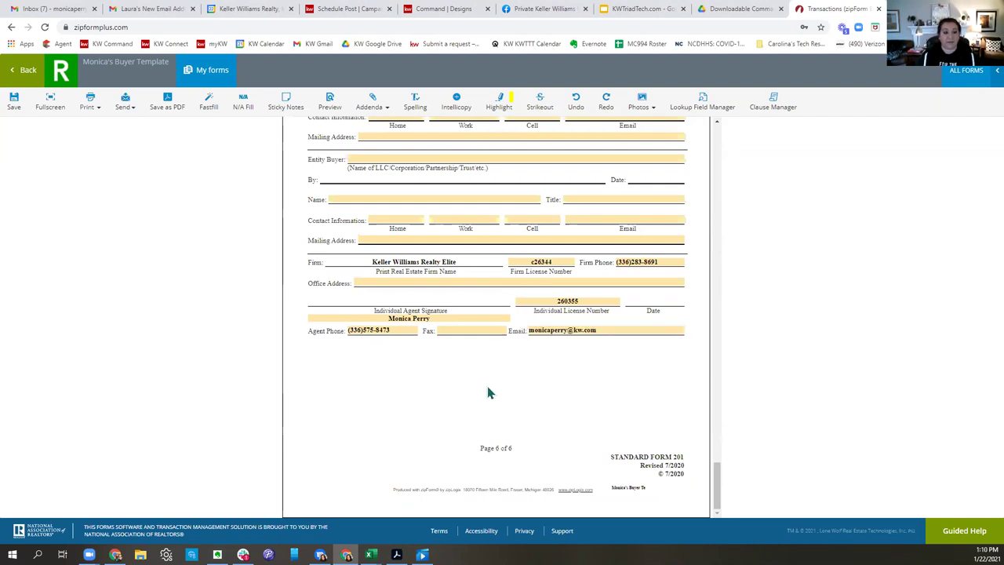
{"action": "left_click", "coordinate": [17, 106]}
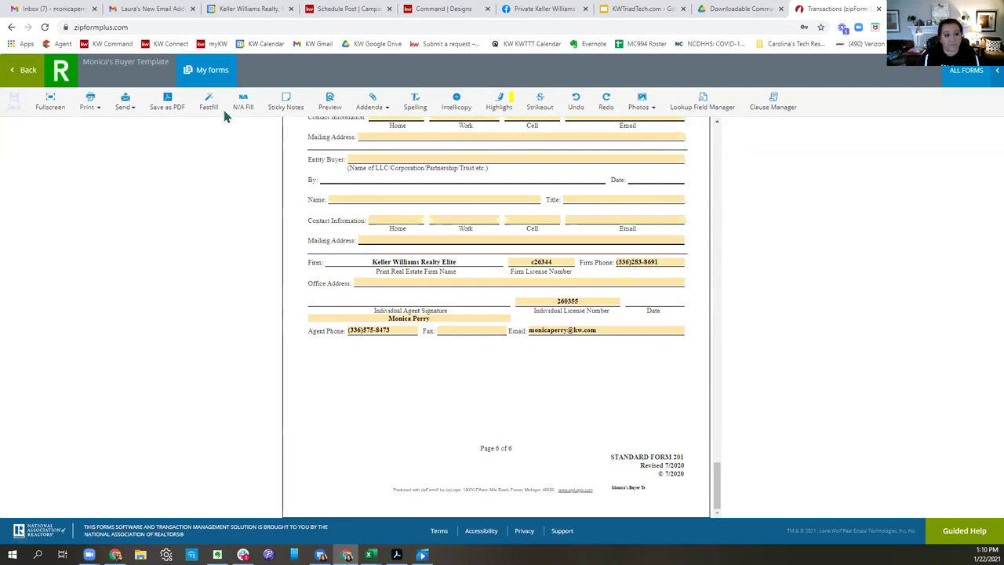
{"action": "left_click", "coordinate": [31, 70]}
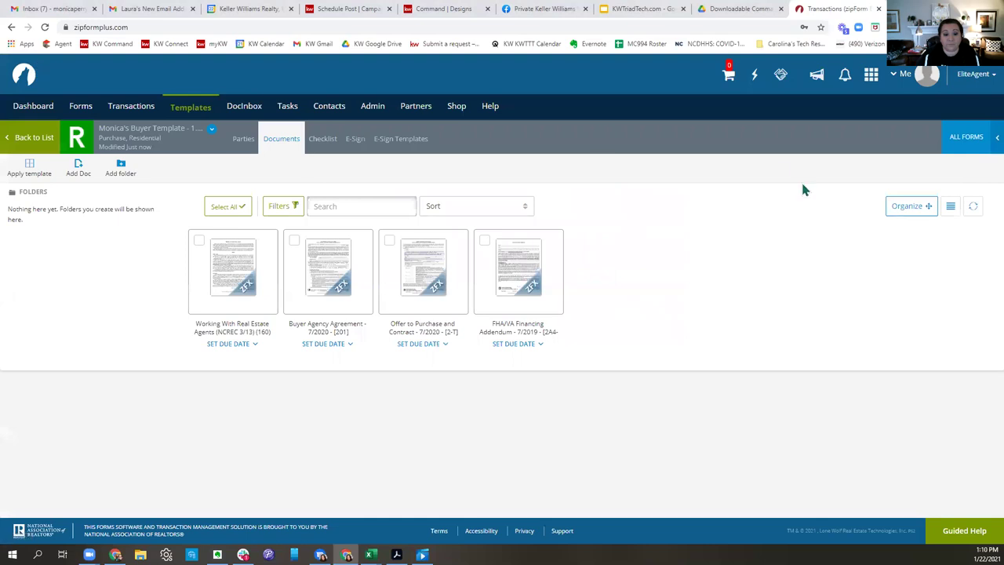
{"action": "left_click", "coordinate": [451, 256]}
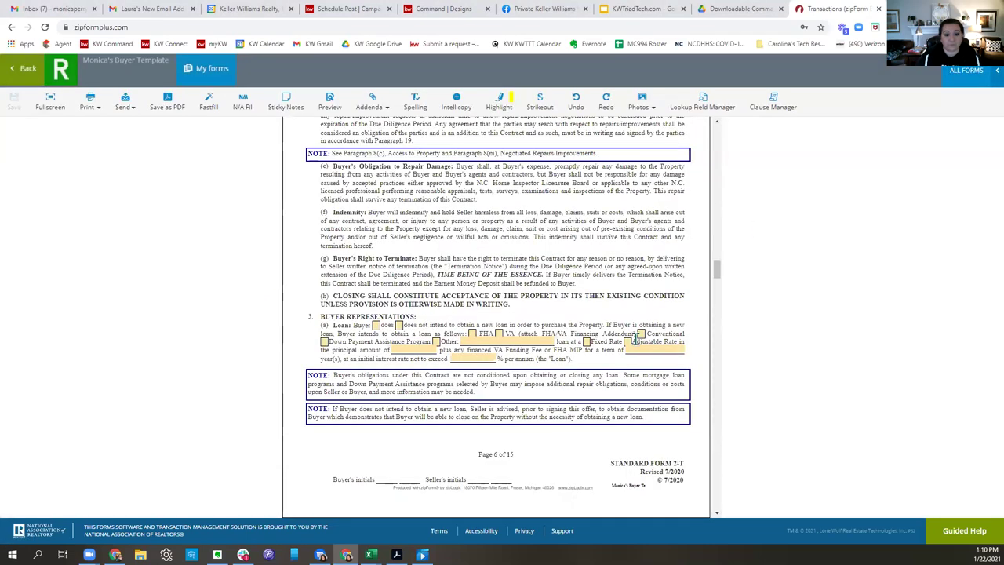
{"action": "scroll", "coordinate": [651, 337], "scroll_direction": "up", "scroll_amount": 20}
{"action": "scroll", "coordinate": [675, 317], "scroll_direction": "up", "scroll_amount": 10}
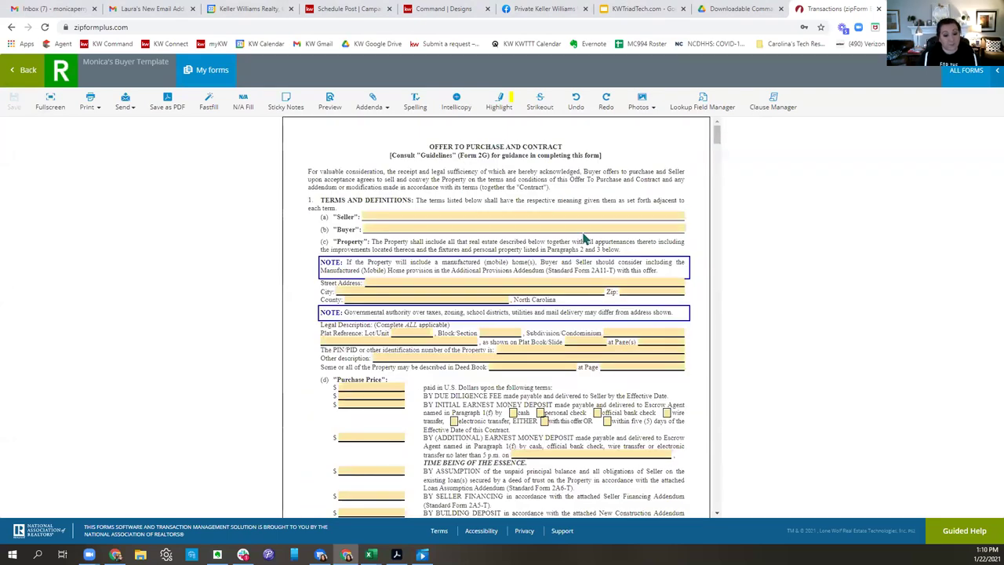
{"action": "scroll", "coordinate": [519, 272], "scroll_direction": "down", "scroll_amount": 3}
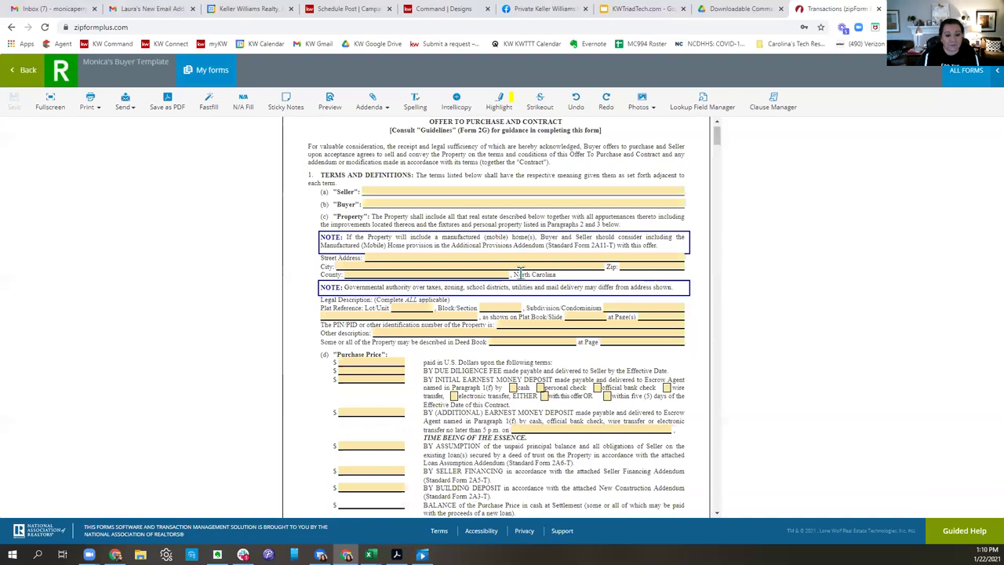
{"action": "scroll", "coordinate": [521, 280], "scroll_direction": "down", "scroll_amount": 5}
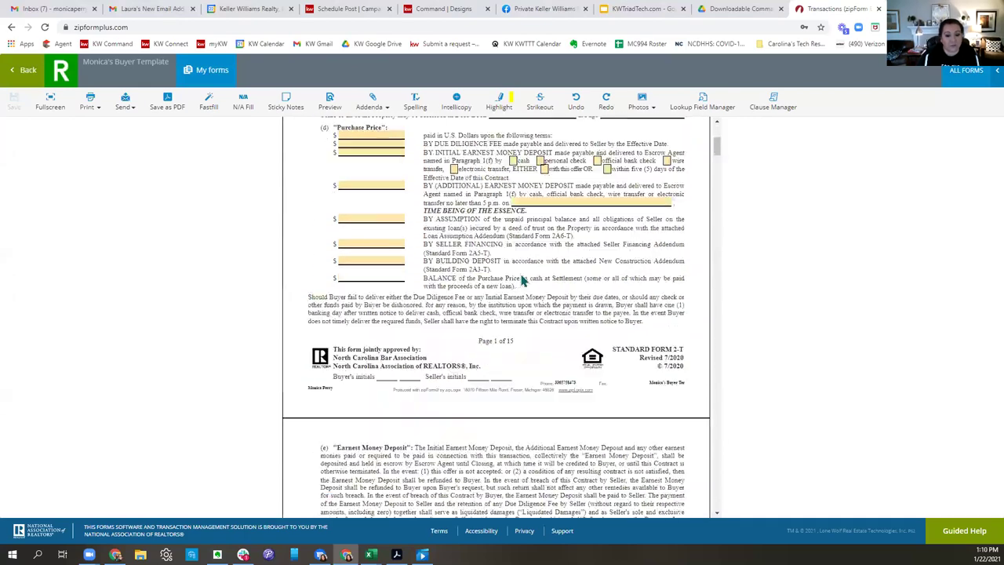
{"action": "scroll", "coordinate": [519, 273], "scroll_direction": "down", "scroll_amount": 3}
{"action": "scroll", "coordinate": [520, 273], "scroll_direction": "down", "scroll_amount": 10}
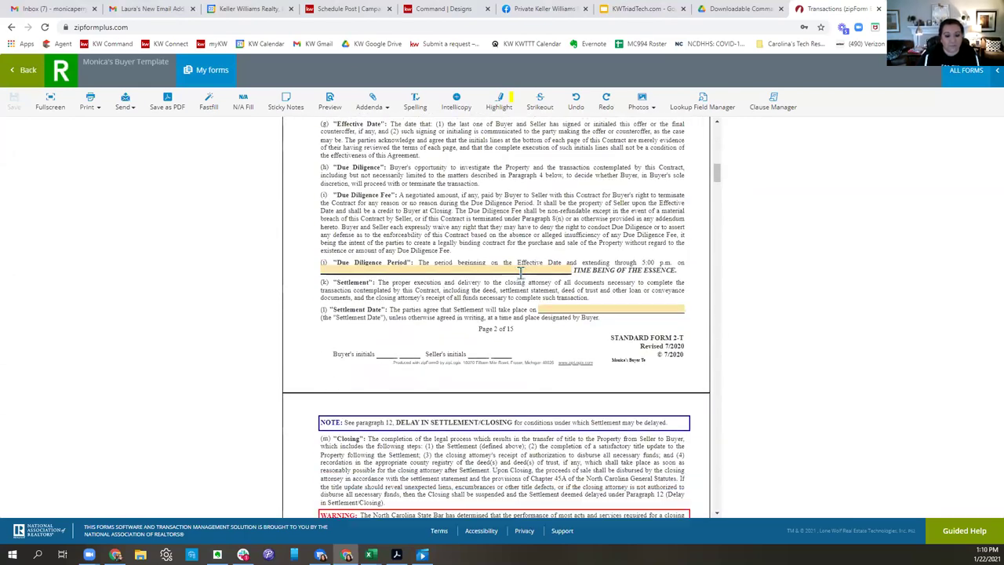
{"action": "scroll", "coordinate": [522, 280], "scroll_direction": "down", "scroll_amount": 10}
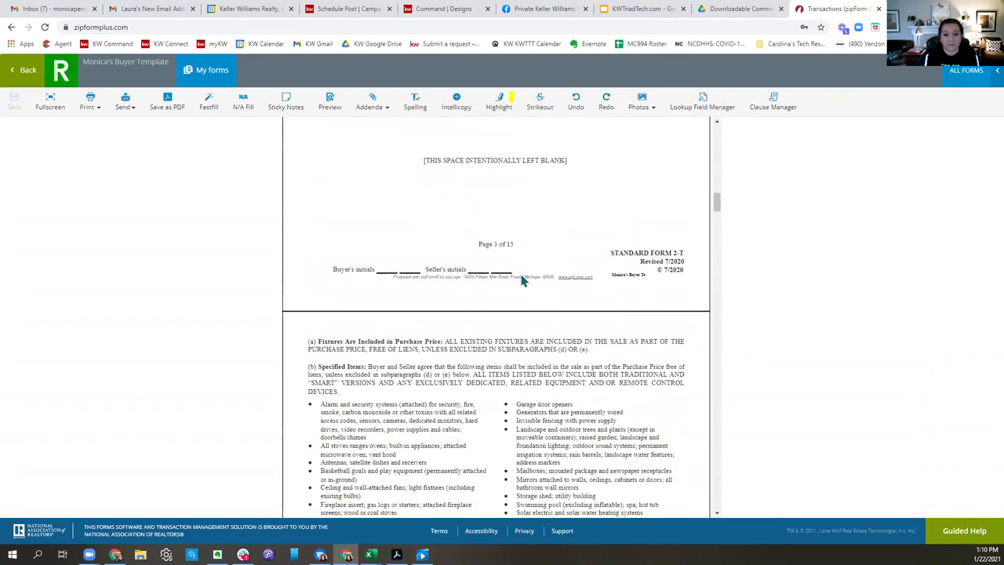
{"action": "scroll", "coordinate": [523, 280], "scroll_direction": "down", "scroll_amount": 10}
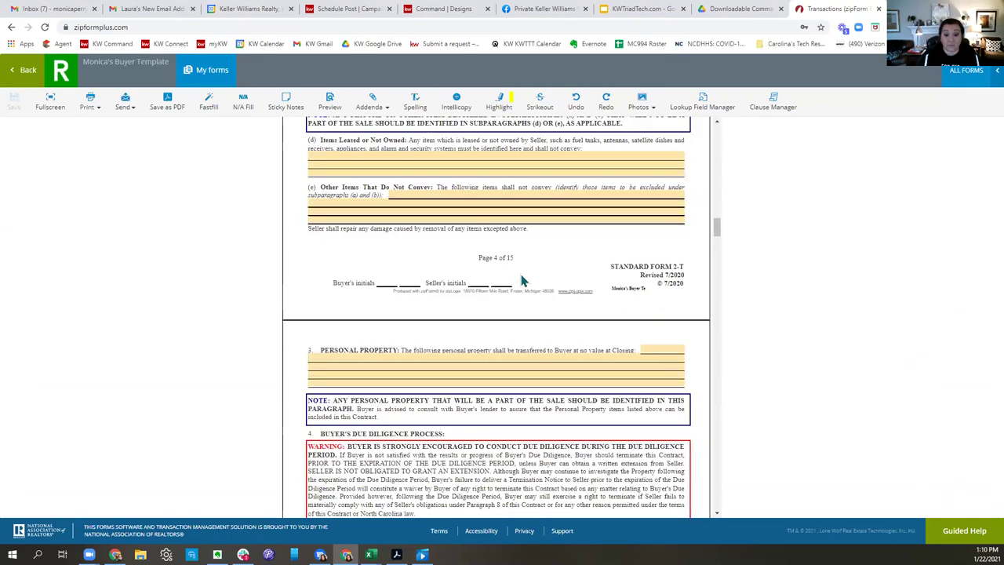
{"action": "scroll", "coordinate": [525, 284], "scroll_direction": "down", "scroll_amount": 10}
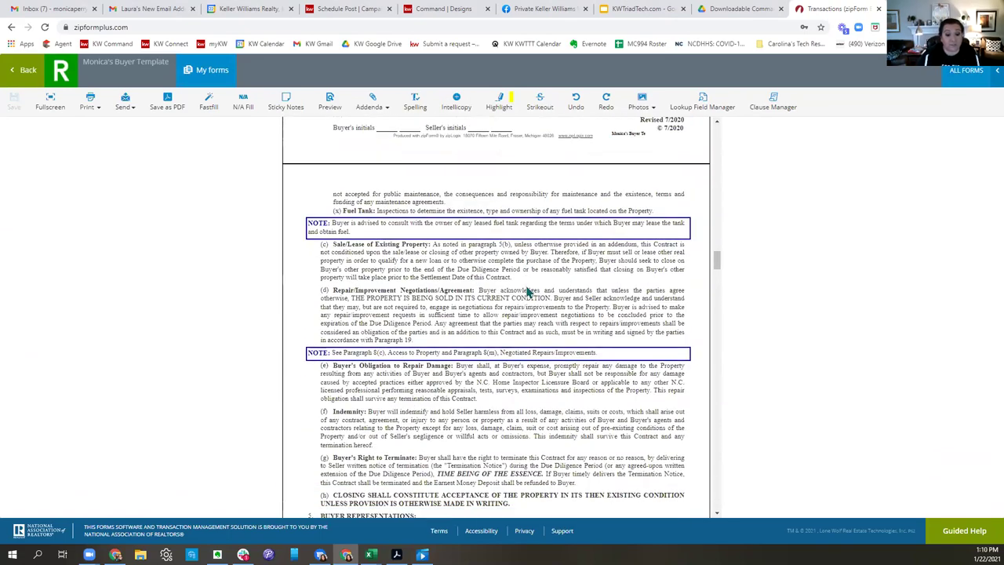
{"action": "scroll", "coordinate": [527, 291], "scroll_direction": "down", "scroll_amount": 5}
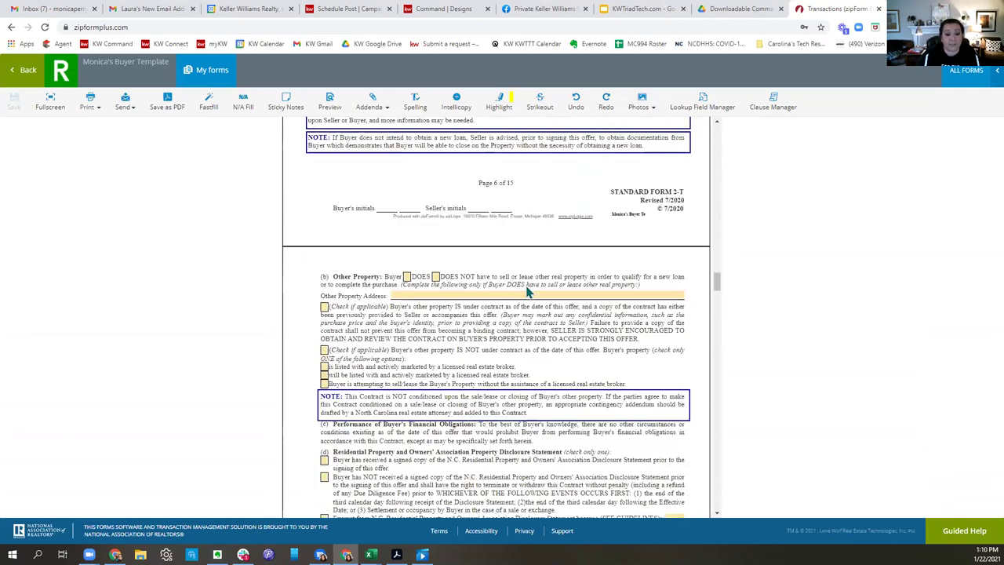
{"action": "scroll", "coordinate": [525, 284], "scroll_direction": "down", "scroll_amount": 10}
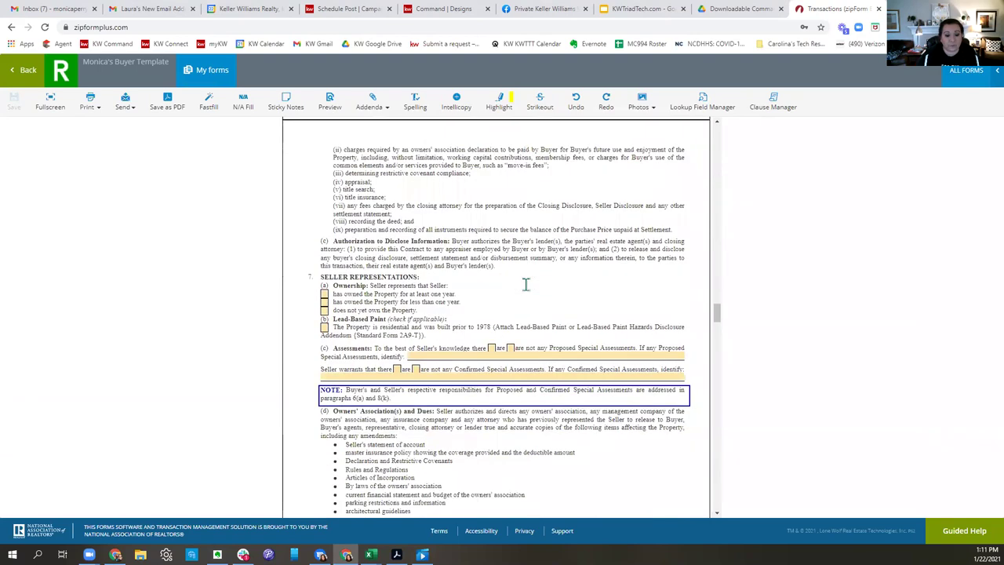
{"action": "scroll", "coordinate": [525, 284], "scroll_direction": "down", "scroll_amount": 3}
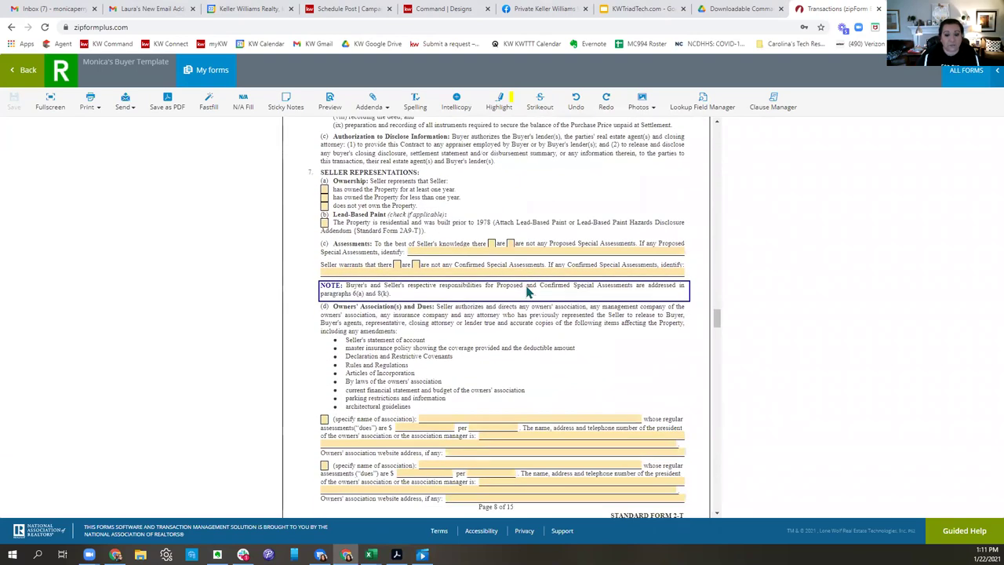
{"action": "scroll", "coordinate": [527, 291], "scroll_direction": "down", "scroll_amount": 20}
{"action": "scroll", "coordinate": [526, 284], "scroll_direction": "down", "scroll_amount": 9}
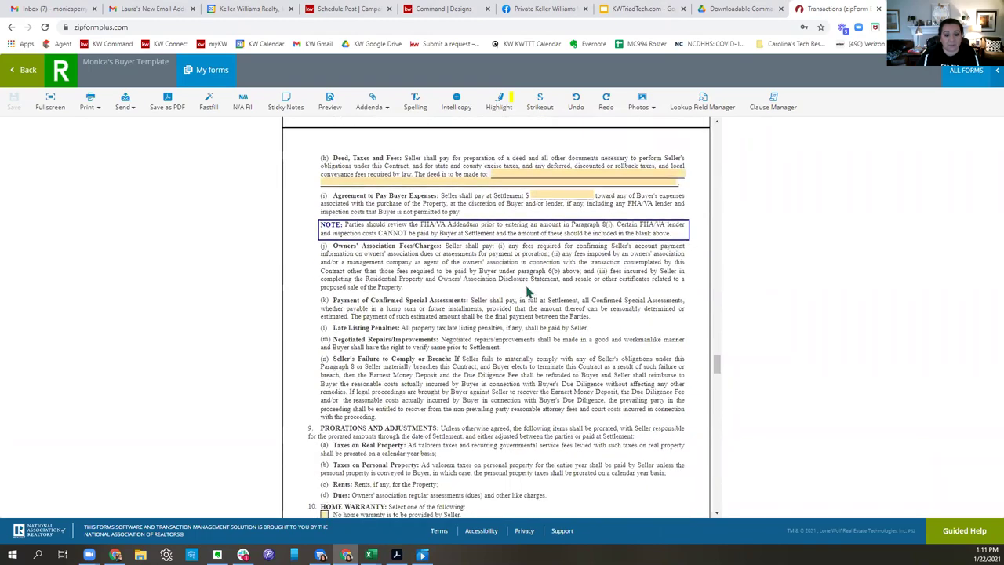
{"action": "scroll", "coordinate": [526, 284], "scroll_direction": "down", "scroll_amount": 7}
{"action": "scroll", "coordinate": [528, 291], "scroll_direction": "down", "scroll_amount": 19}
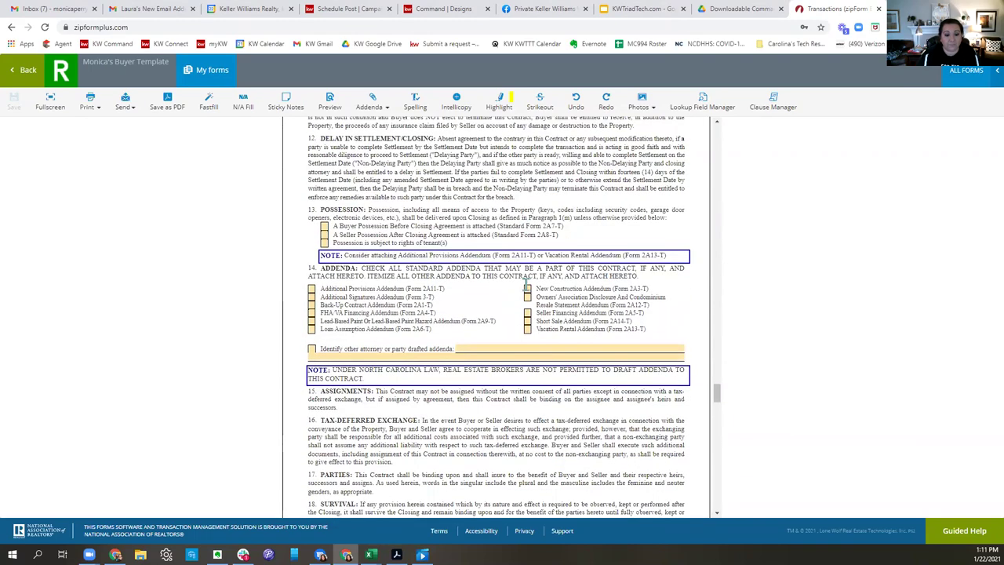
{"action": "scroll", "coordinate": [527, 291], "scroll_direction": "down", "scroll_amount": 18}
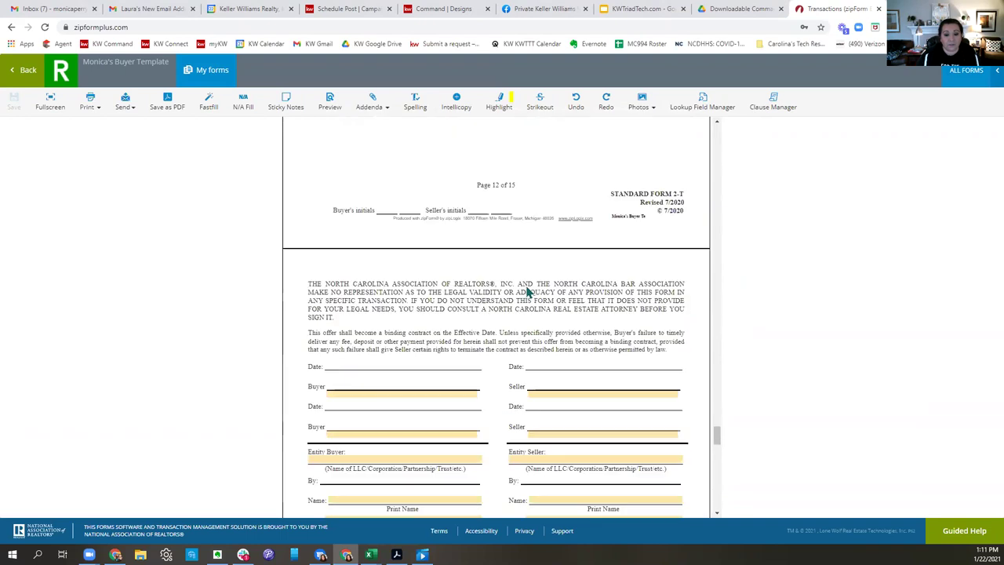
{"action": "scroll", "coordinate": [527, 291], "scroll_direction": "down", "scroll_amount": 12}
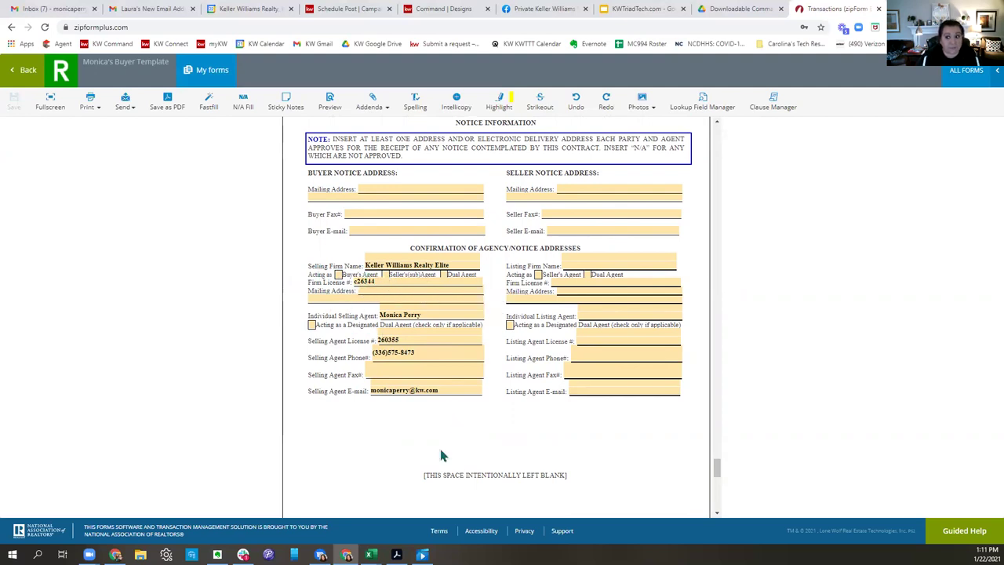
{"action": "left_click", "coordinate": [23, 70]}
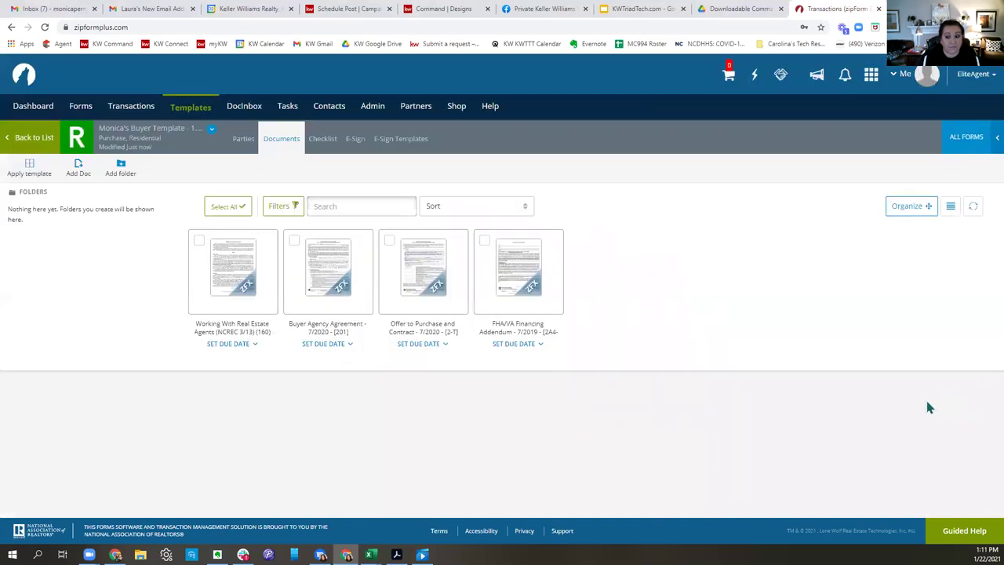
{"action": "left_click", "coordinate": [514, 271]}
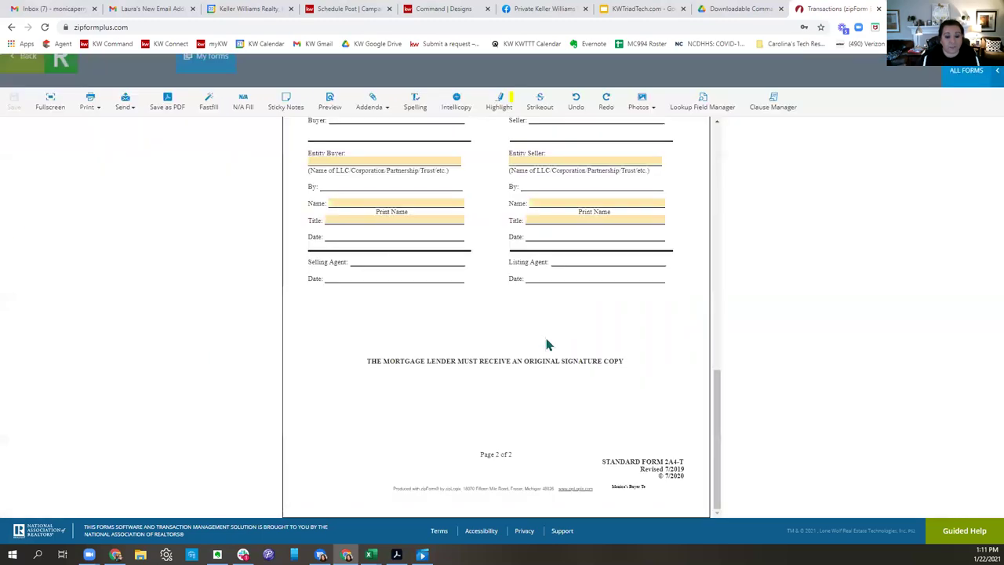
{"action": "scroll", "coordinate": [565, 399], "scroll_direction": "up", "scroll_amount": 15}
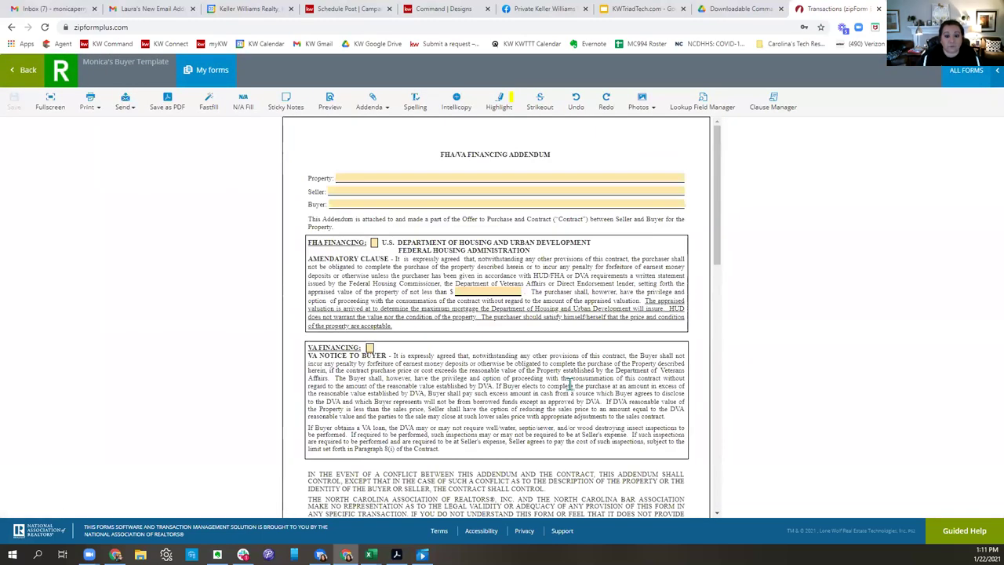
{"action": "scroll", "coordinate": [596, 329], "scroll_direction": "down", "scroll_amount": 3}
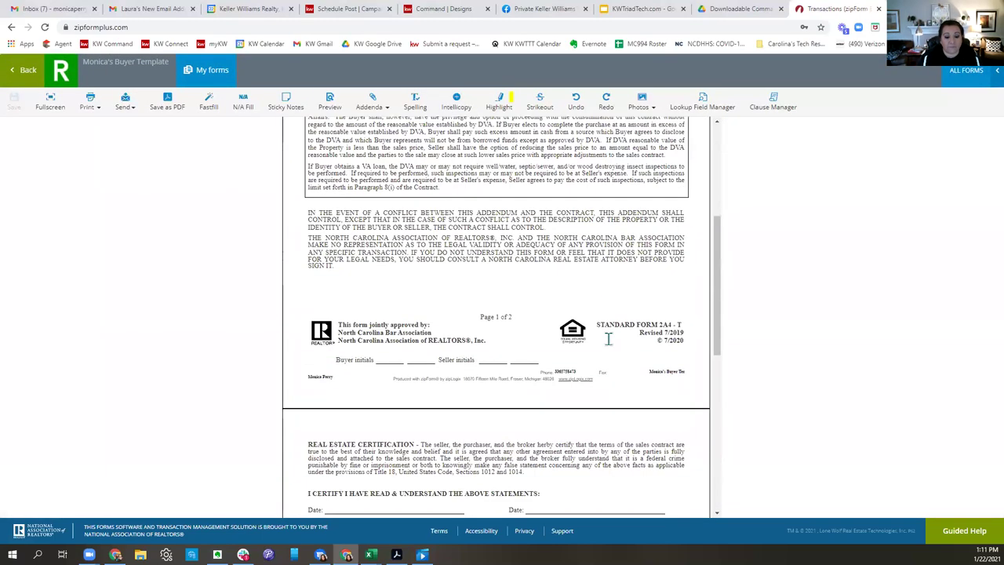
{"action": "scroll", "coordinate": [607, 338], "scroll_direction": "down", "scroll_amount": 5}
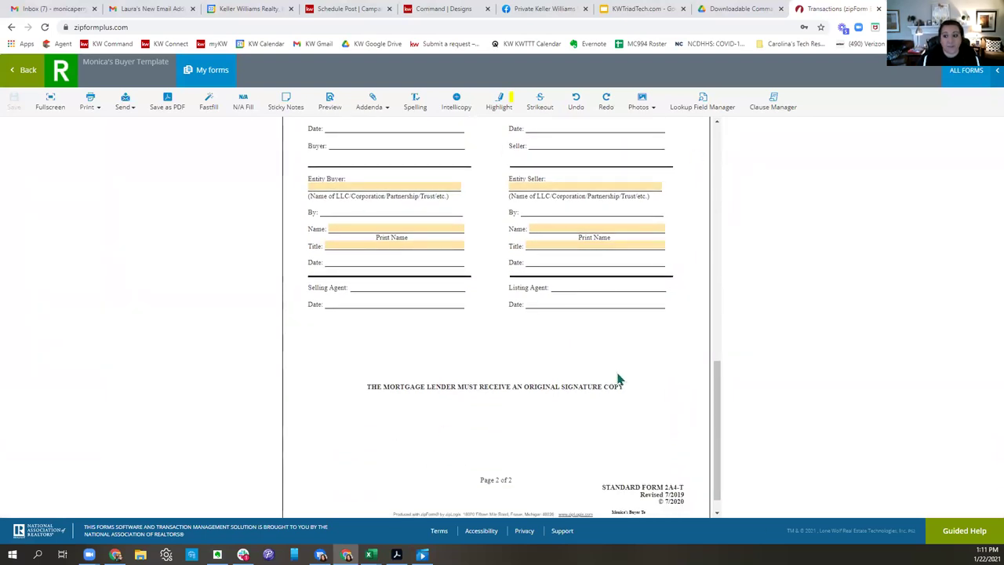
{"action": "scroll", "coordinate": [619, 379], "scroll_direction": "up", "scroll_amount": 8}
{"action": "left_click", "coordinate": [32, 72]}
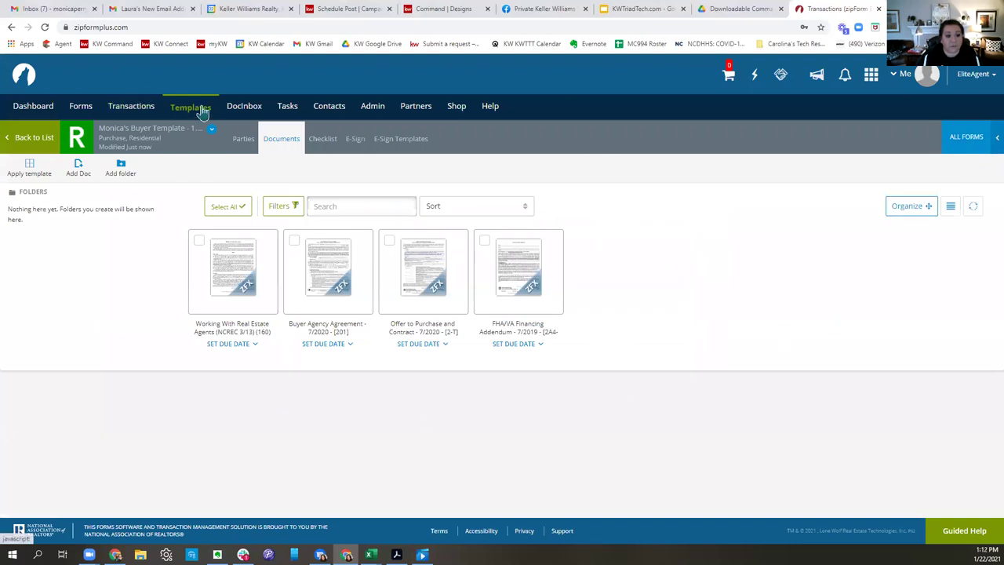
Close the Form Libraries panel in the Forms area and open a new browser tab.
{"action": "left_click", "coordinate": [38, 107]}
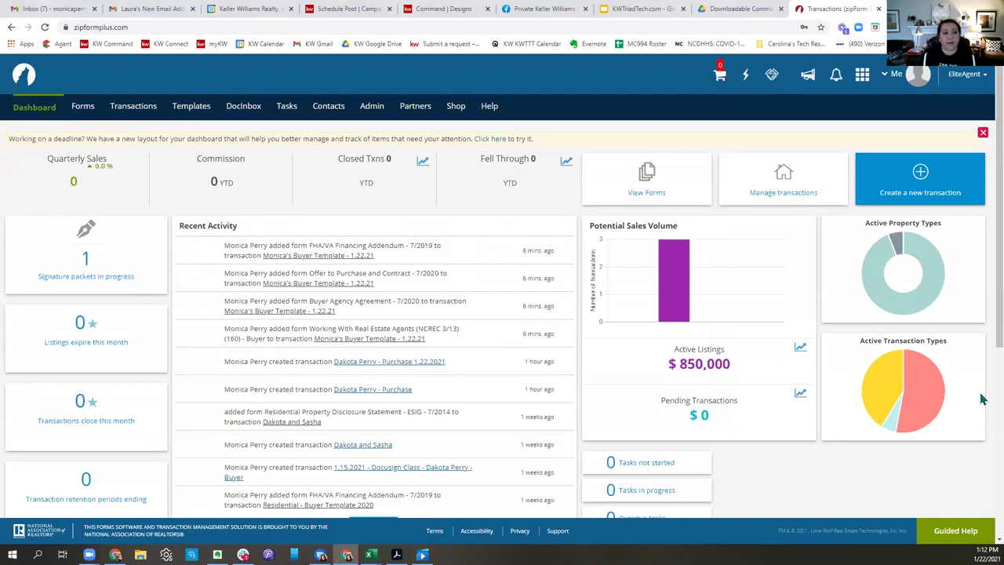
{"action": "left_click", "coordinate": [81, 106]}
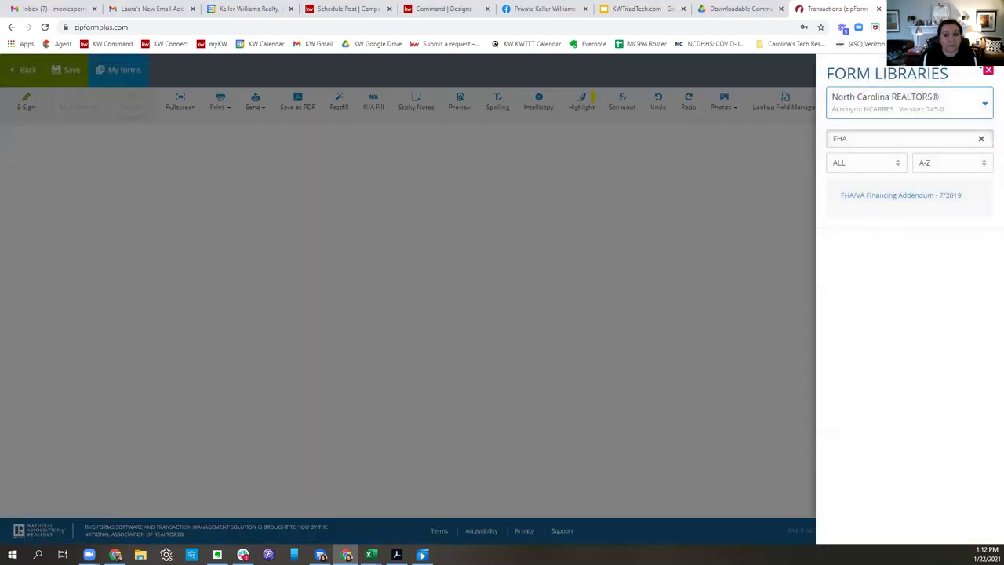
{"action": "left_click", "coordinate": [757, 70]}
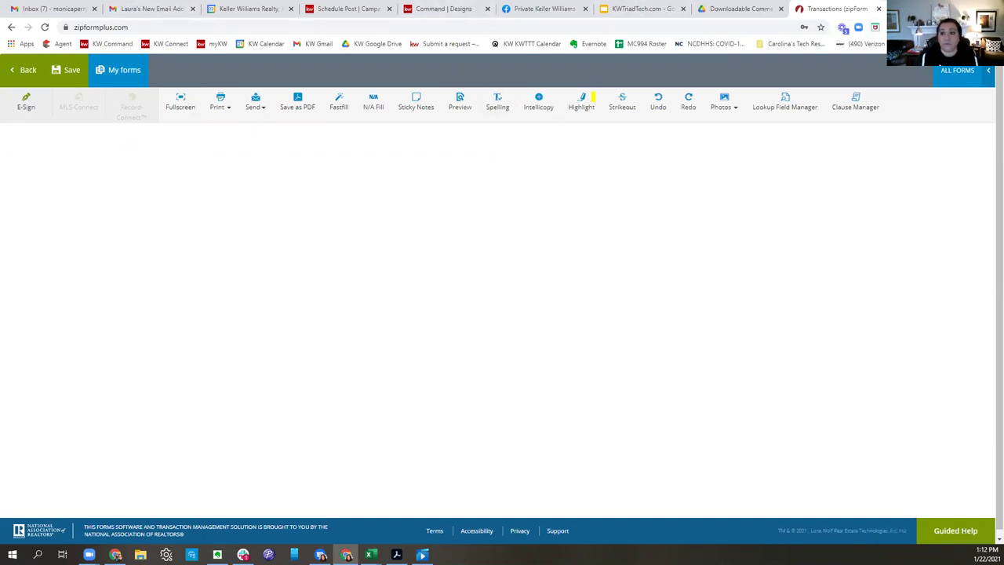
{"action": "key", "text": "ctrl+t"}
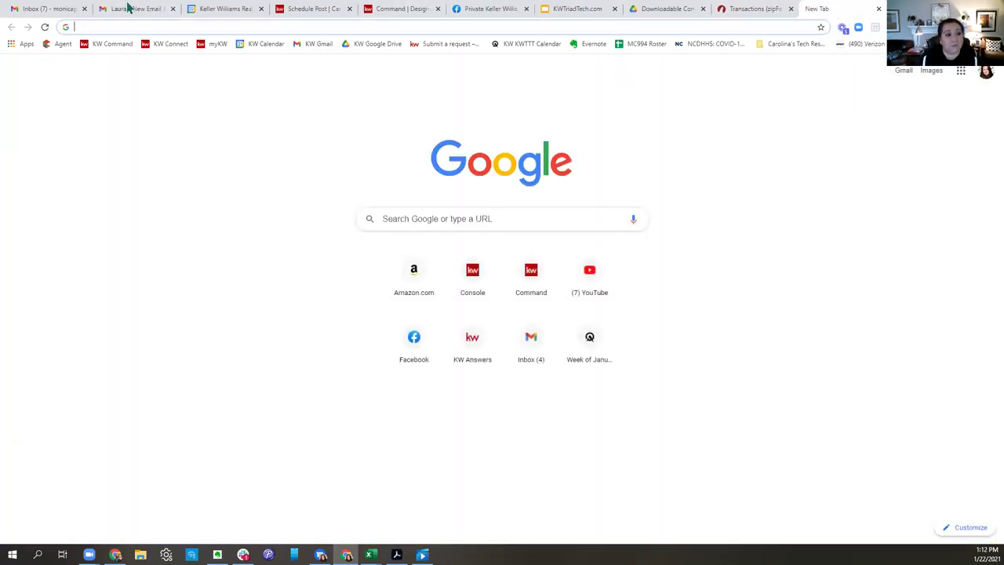
Sign in to KW Command with the saved password and start a new opportunity from the Opportunities pipeline.
{"action": "left_click", "coordinate": [112, 44]}
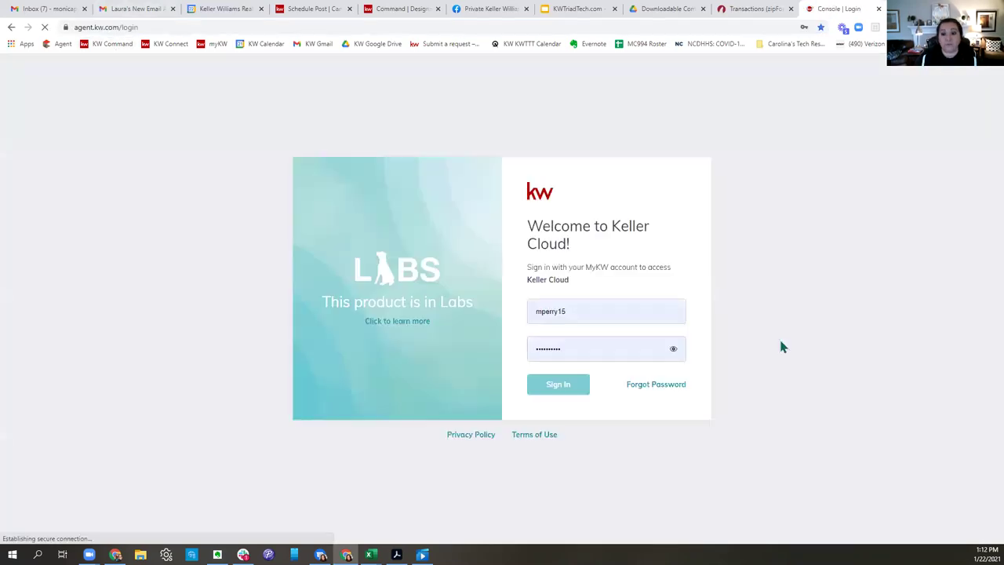
{"action": "left_click", "coordinate": [587, 353]}
{"action": "left_click", "coordinate": [577, 384]}
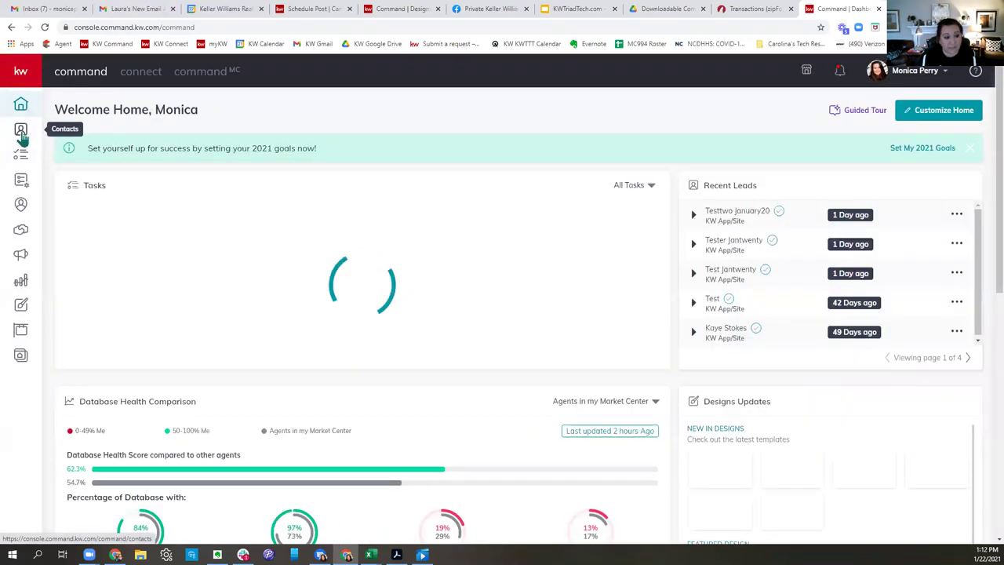
{"action": "left_click", "coordinate": [23, 238]}
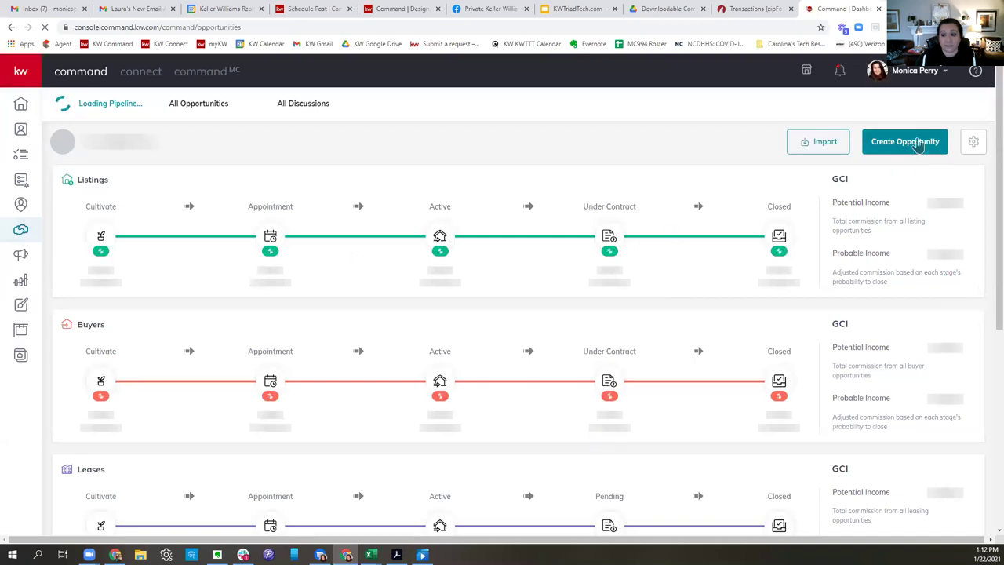
{"action": "left_click", "coordinate": [917, 145]}
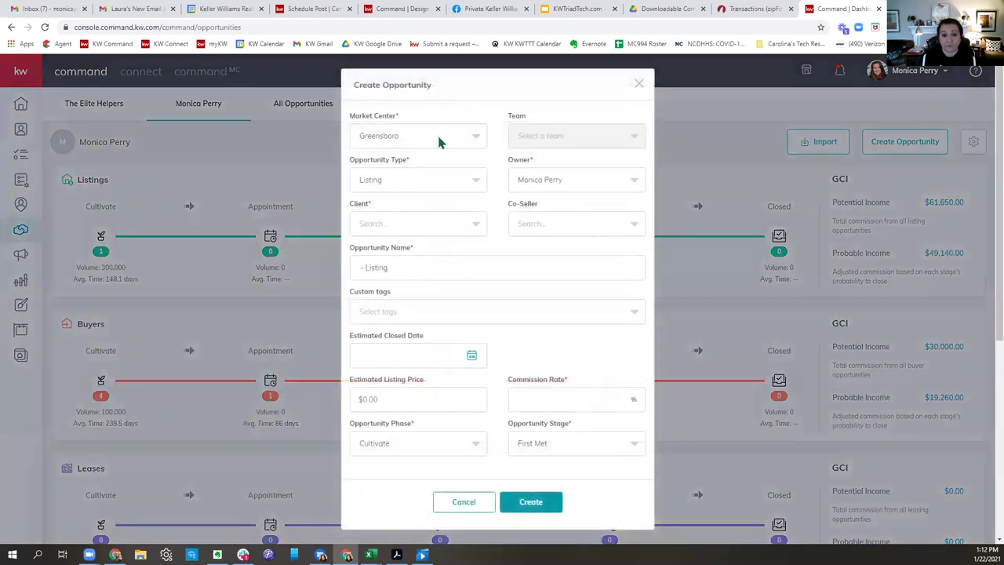
Set the market center to Winston Salem, leave the team empty, and make it a Buyer opportunity.
{"action": "left_click", "coordinate": [439, 141]}
{"action": "left_click", "coordinate": [388, 185]}
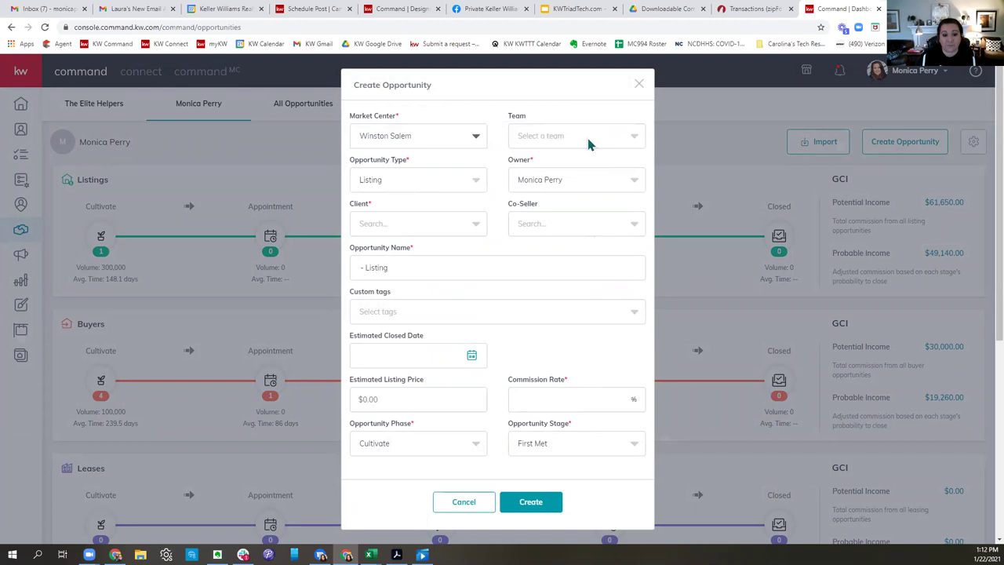
{"action": "left_click", "coordinate": [563, 136]}
{"action": "left_click", "coordinate": [563, 142]}
{"action": "left_click", "coordinate": [387, 186]}
{"action": "left_click", "coordinate": [373, 240]}
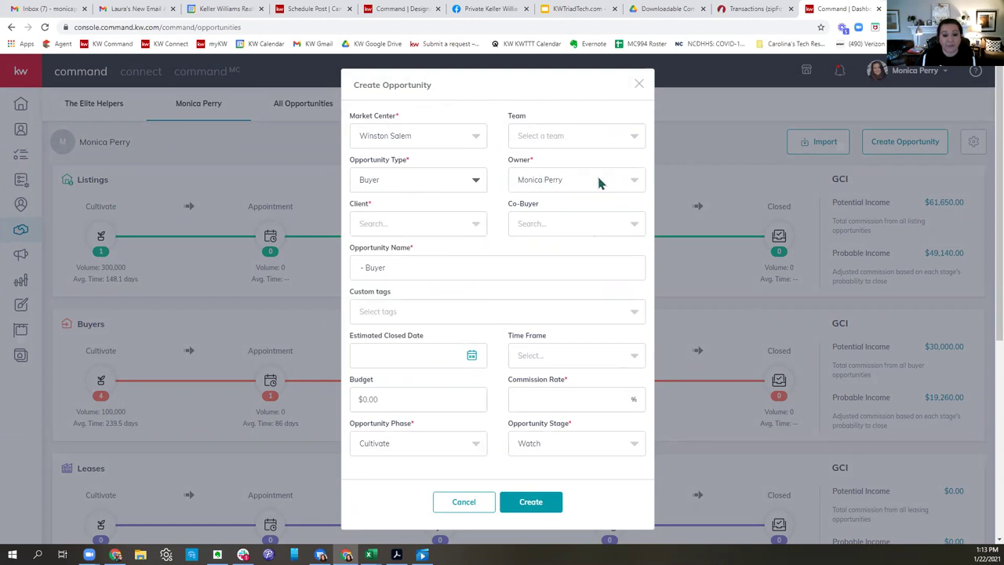
Select the client, add the related contact as co-buyer, and edit the opportunity name to include 1.22.2021.
{"action": "left_click", "coordinate": [411, 216]}
{"action": "type", "text": "Dakota"}
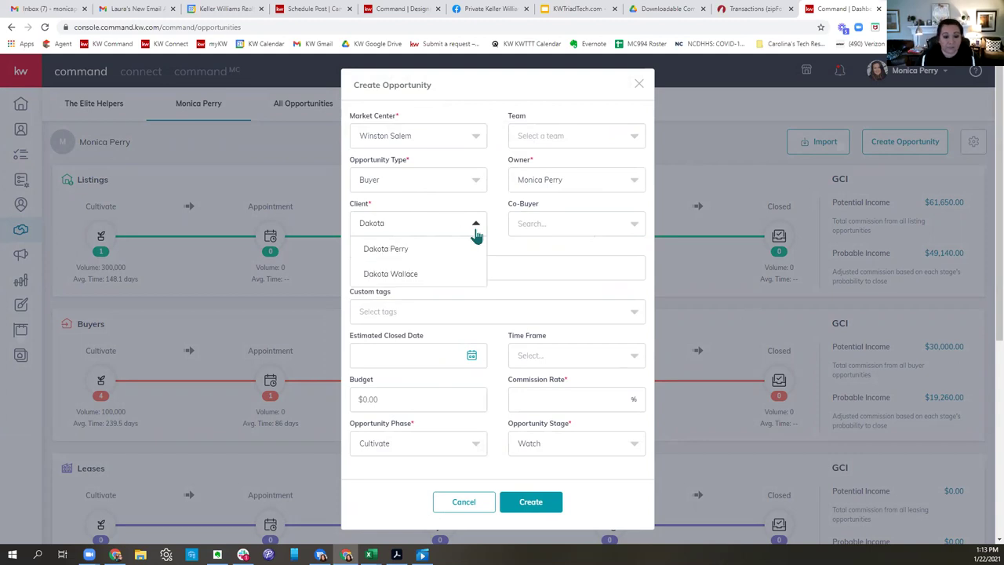
{"action": "left_click", "coordinate": [427, 247]}
{"action": "left_click", "coordinate": [568, 225]}
{"action": "left_click", "coordinate": [542, 265]}
{"action": "left_click", "coordinate": [486, 263]}
{"action": "left_click_drag", "start_coordinate": [454, 262], "coordinate": [336, 267]}
{"action": "left_click", "coordinate": [495, 268]}
{"action": "left_click_drag", "start_coordinate": [495, 268], "coordinate": [322, 275]}
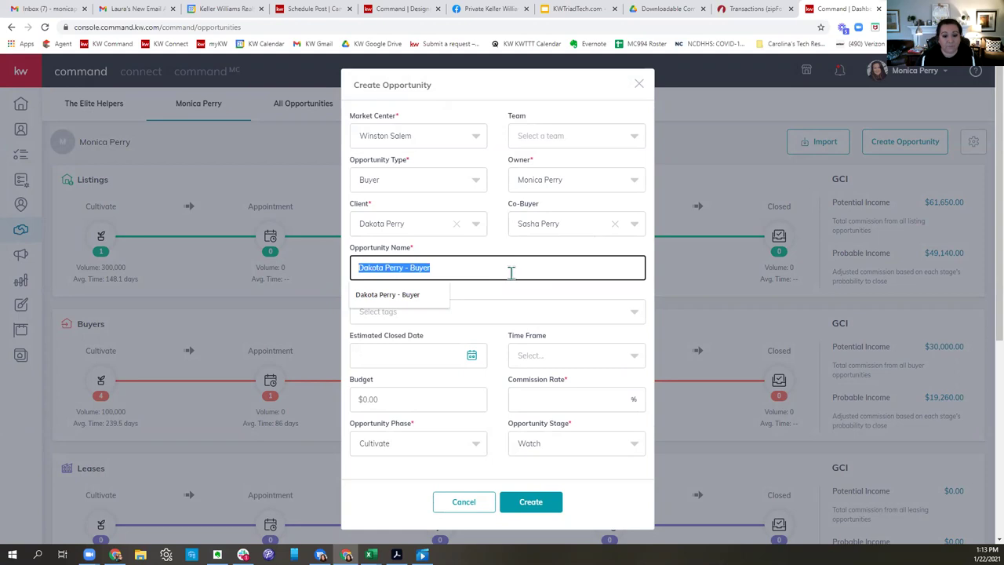
{"action": "left_click", "coordinate": [428, 267]}
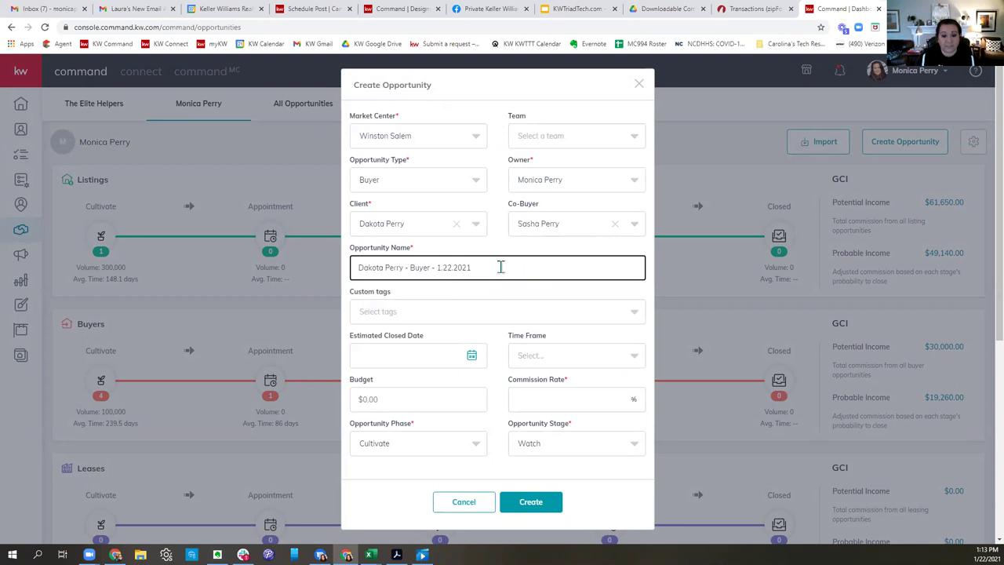
{"action": "left_click_drag", "start_coordinate": [500, 267], "coordinate": [355, 267]}
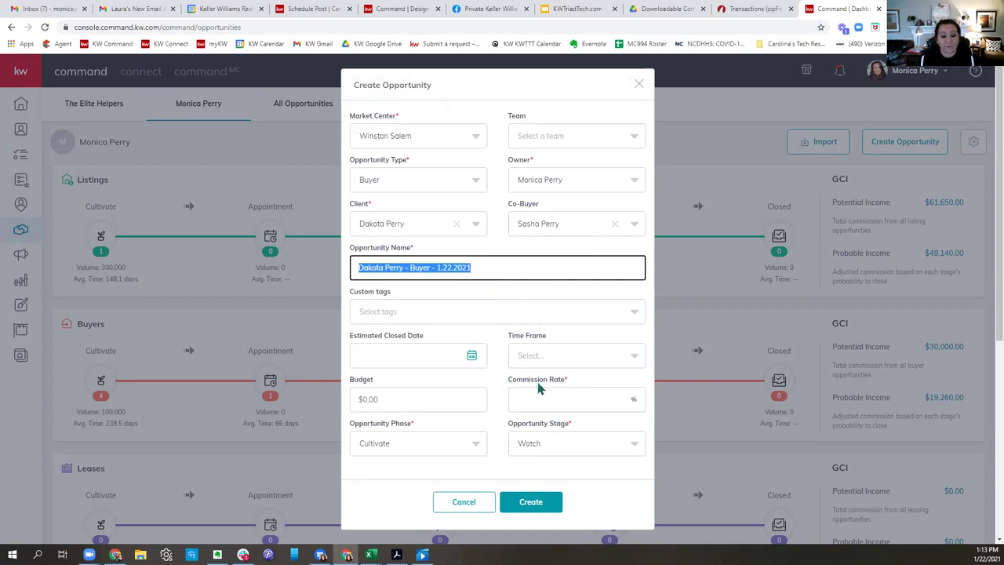
Set commission to 3%, phase Active, stage Negotiations, and create the opportunity.
{"action": "scroll", "coordinate": [560, 365], "scroll_direction": "down", "scroll_amount": 2}
{"action": "left_click", "coordinate": [564, 400]}
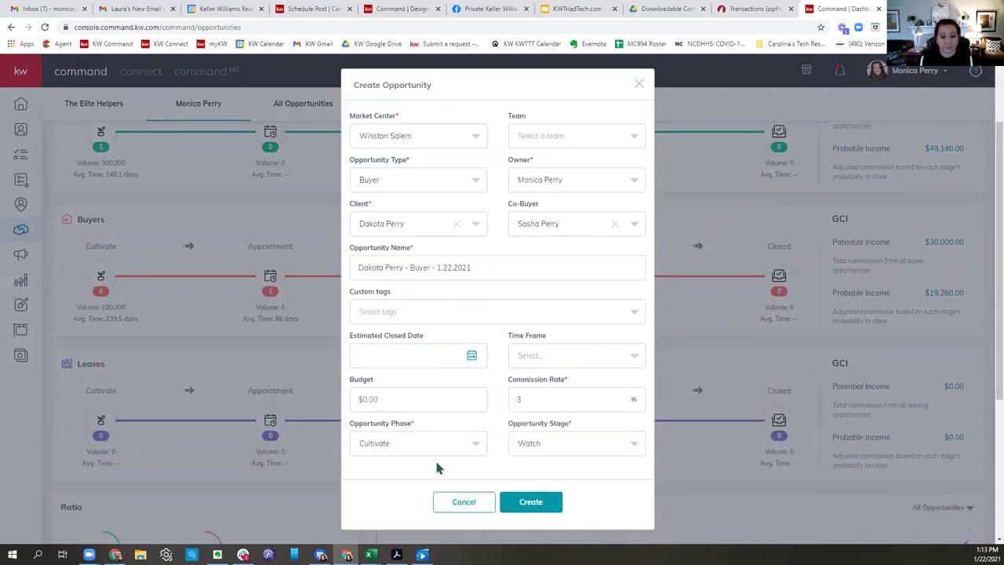
{"action": "left_click", "coordinate": [392, 446]}
{"action": "left_click", "coordinate": [385, 415]}
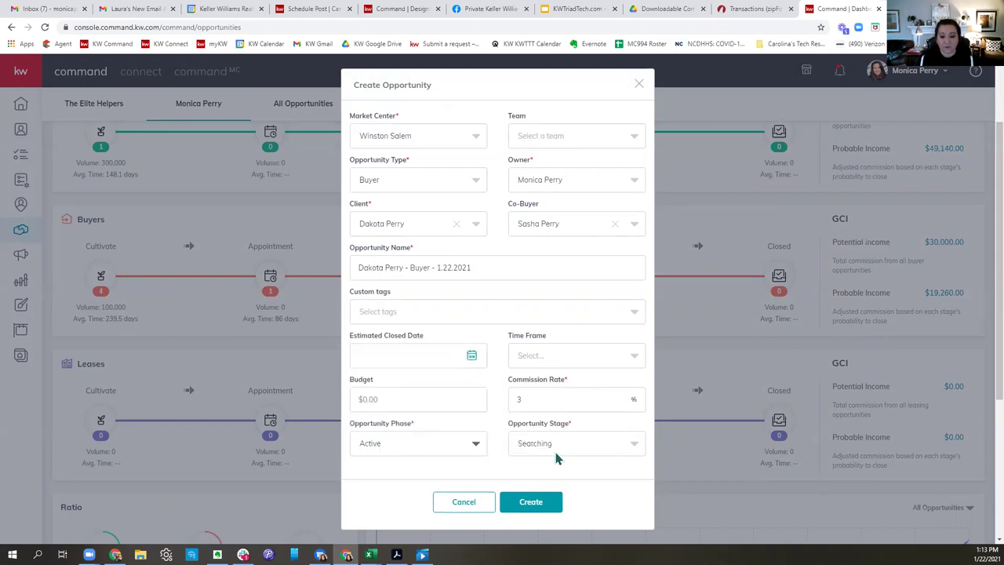
{"action": "left_click", "coordinate": [557, 450]}
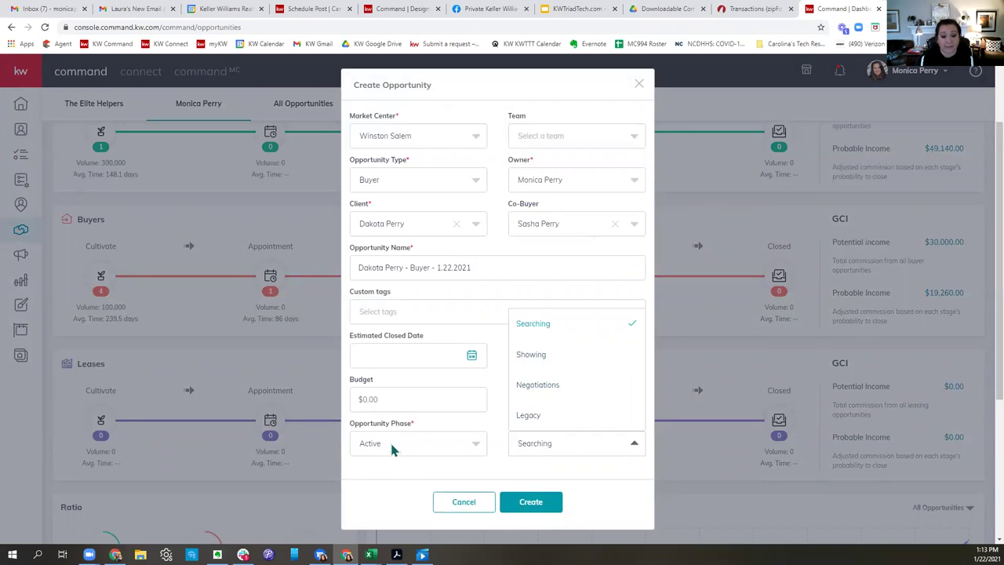
{"action": "left_click", "coordinate": [535, 386]}
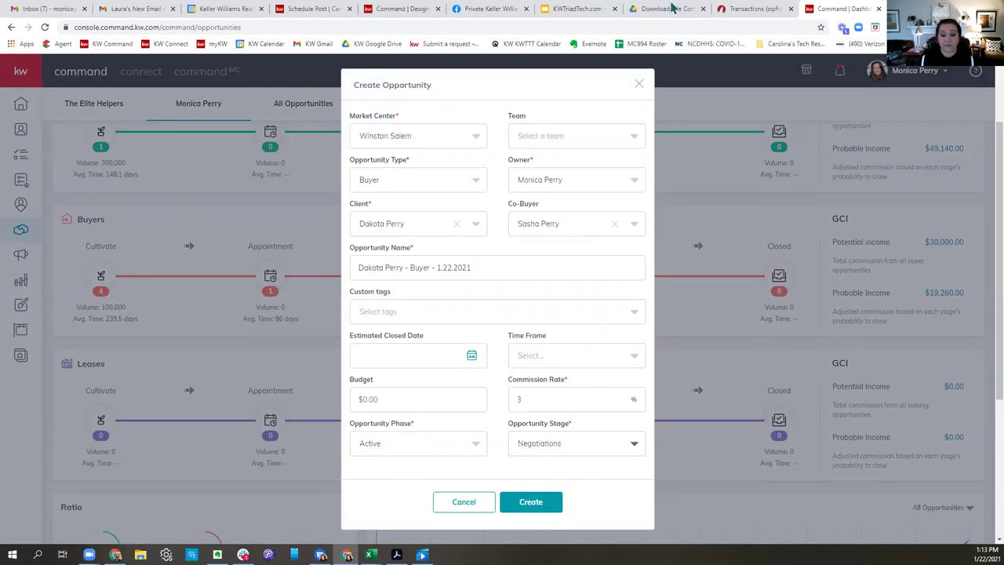
{"action": "left_click", "coordinate": [531, 502]}
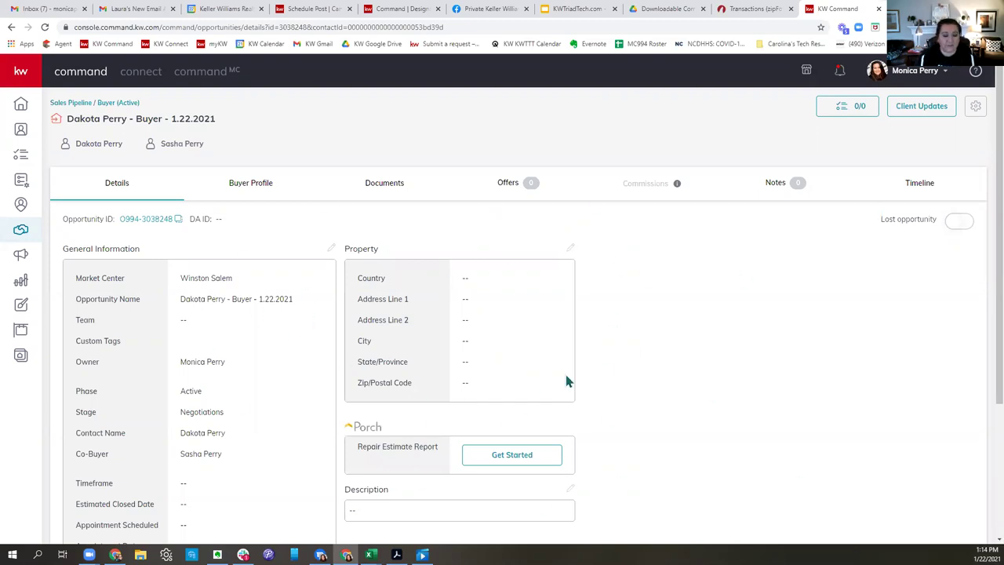
Apply the Residential checklist on the opportunity's Documents tab and view the e-signature transaction options.
{"action": "left_click", "coordinate": [384, 185]}
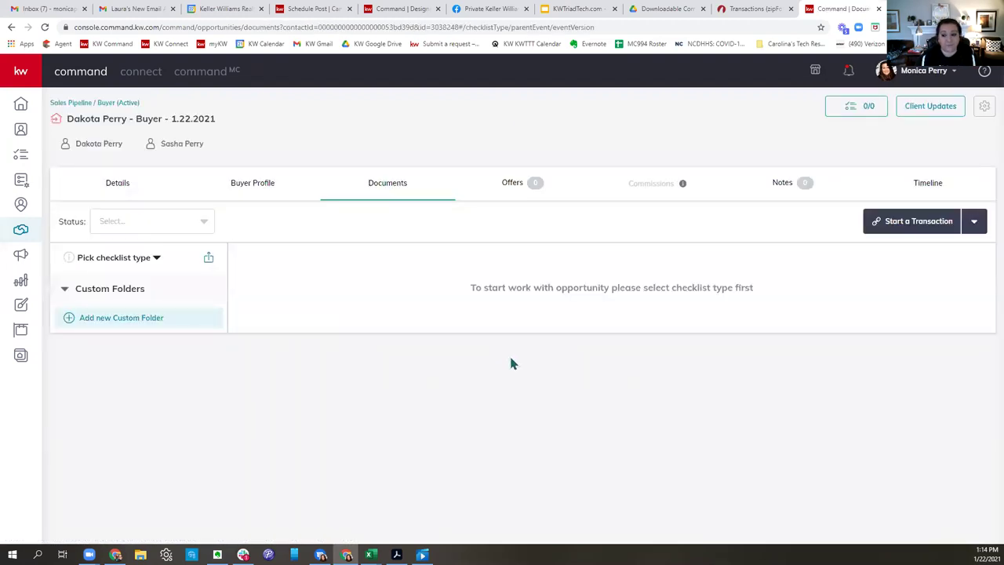
{"action": "left_click", "coordinate": [154, 261]}
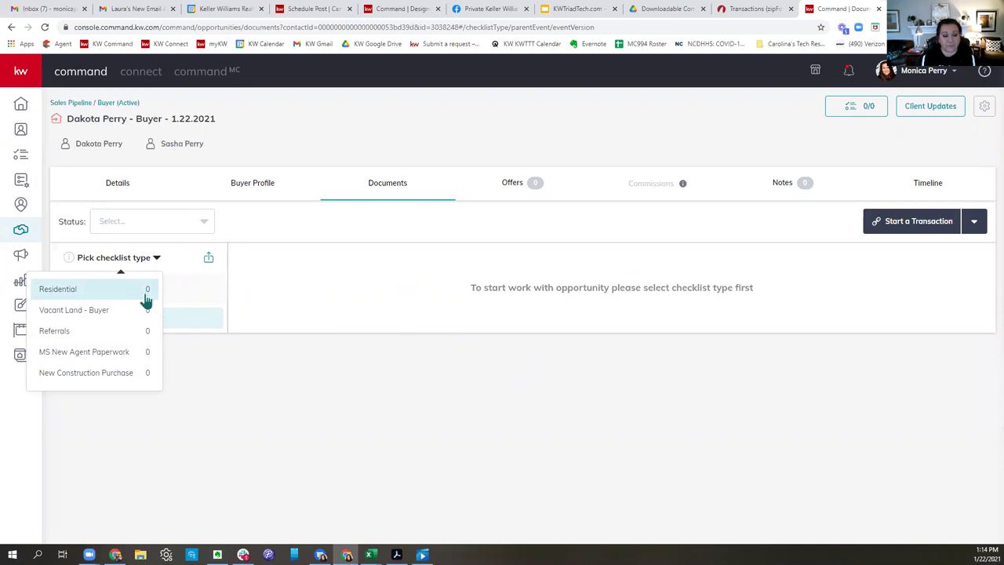
{"action": "left_click", "coordinate": [146, 300]}
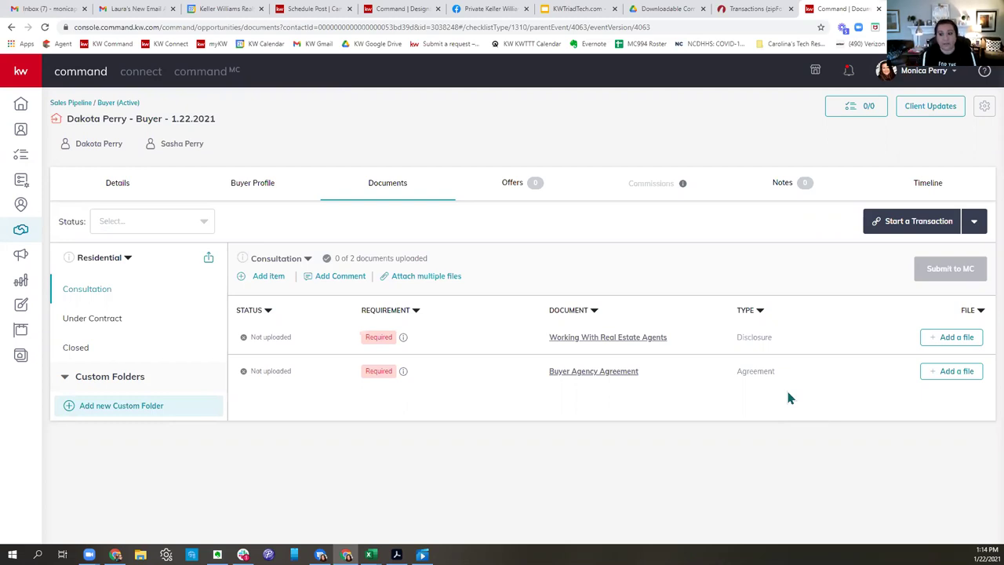
{"action": "left_click", "coordinate": [886, 226]}
Start the transaction in DocuSign, check the room title against the Command opportunity, and bring up + ADD.
{"action": "left_click", "coordinate": [889, 262]}
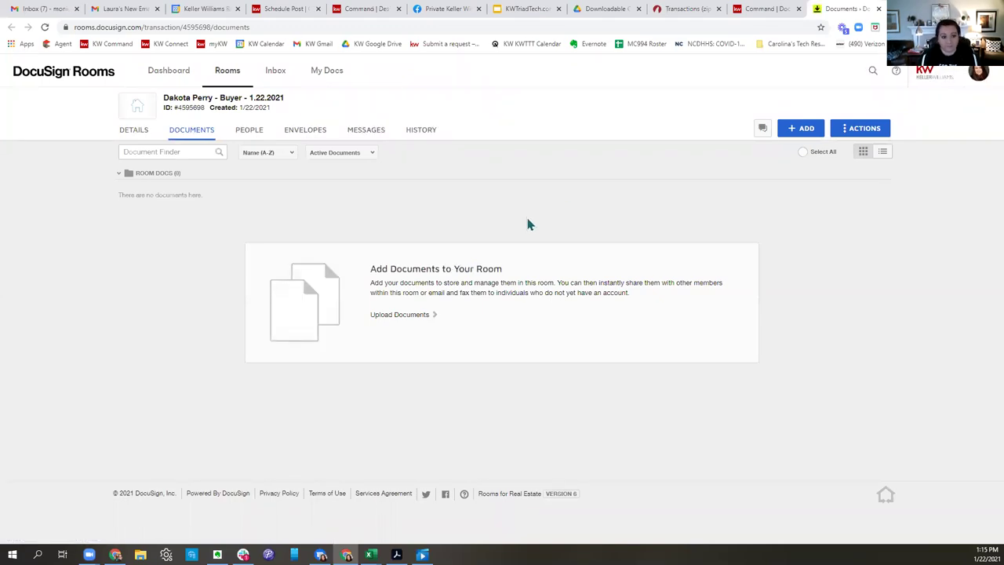
{"action": "left_click_drag", "start_coordinate": [308, 101], "coordinate": [169, 101]}
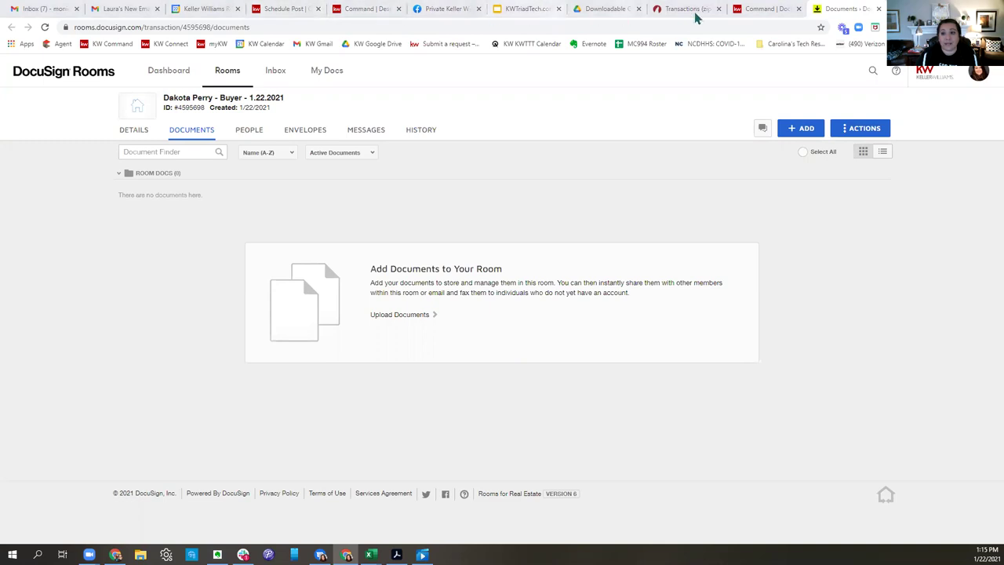
{"action": "left_click", "coordinate": [755, 11]}
{"action": "left_click_drag", "start_coordinate": [229, 125], "coordinate": [61, 128]}
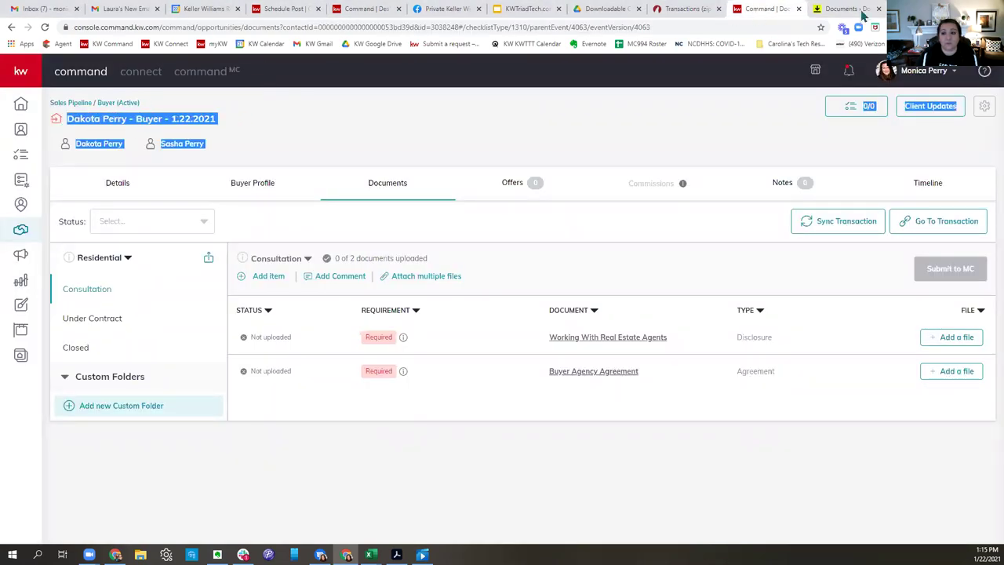
{"action": "left_click", "coordinate": [861, 12]}
{"action": "left_click_drag", "start_coordinate": [298, 105], "coordinate": [126, 100]}
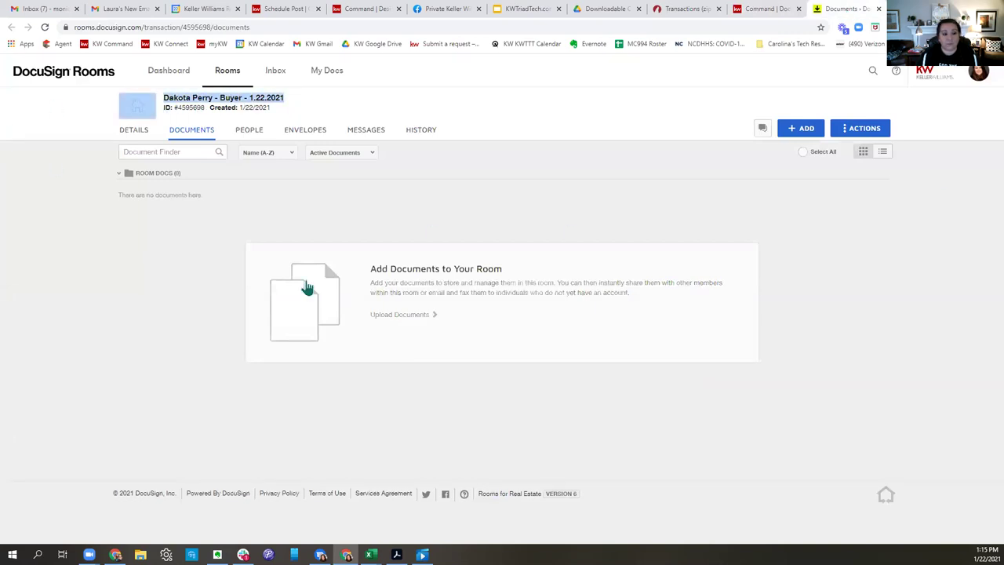
{"action": "left_click", "coordinate": [425, 108]}
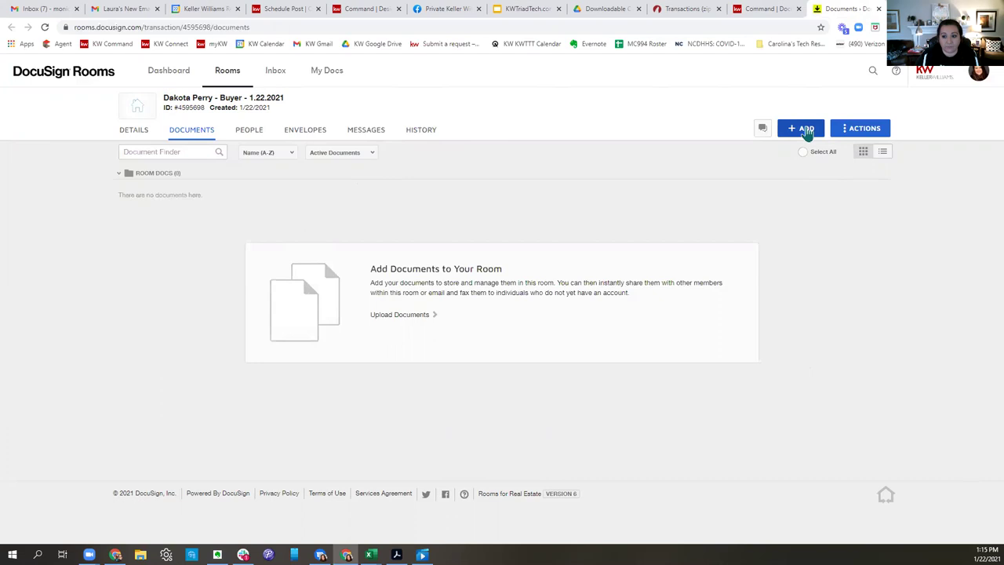
{"action": "left_click", "coordinate": [806, 130]}
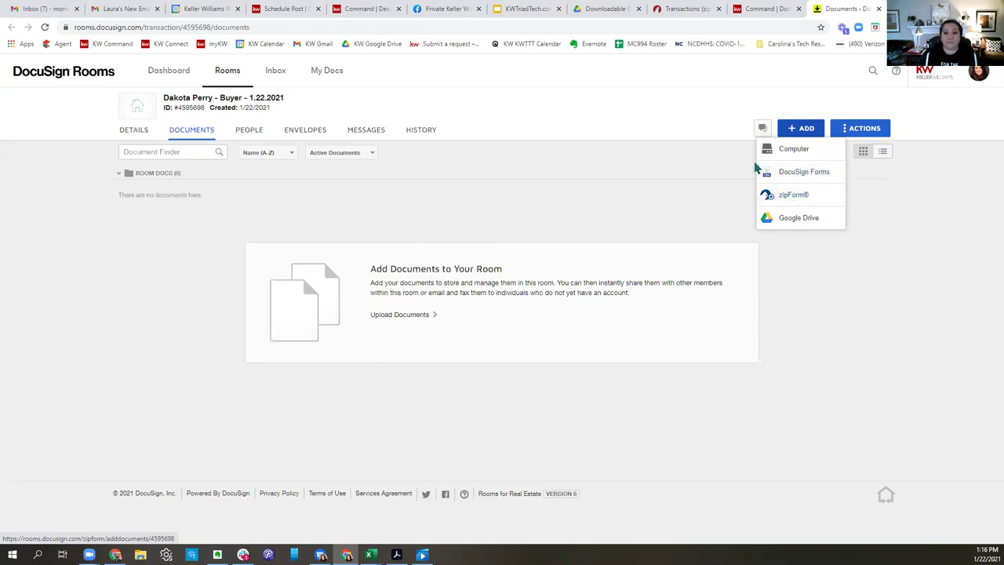
Copy the share link of the Zipforms Templates and Docusign guide in Drive, then return to the room.
{"action": "left_click", "coordinate": [602, 9]}
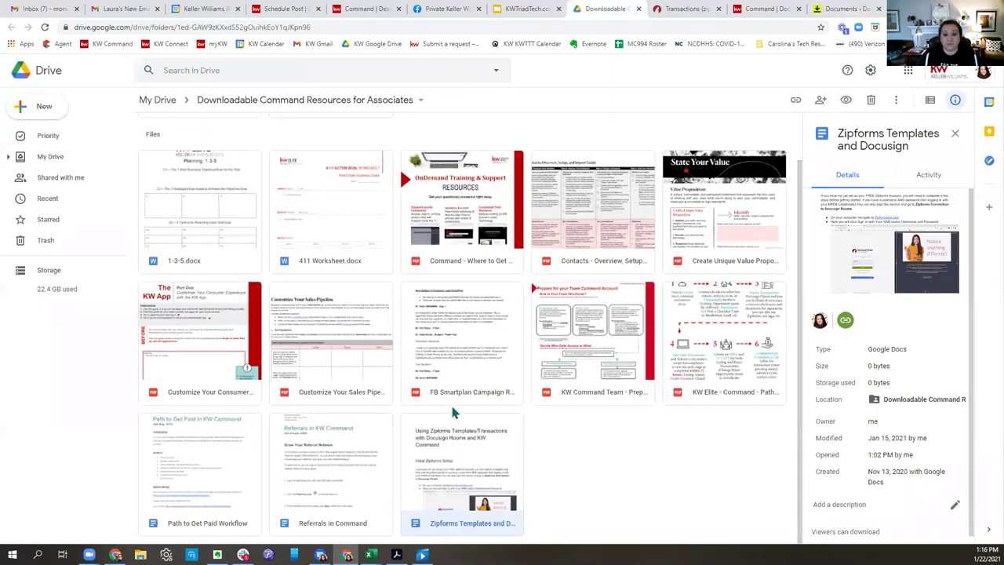
{"action": "double_click", "coordinate": [473, 458]}
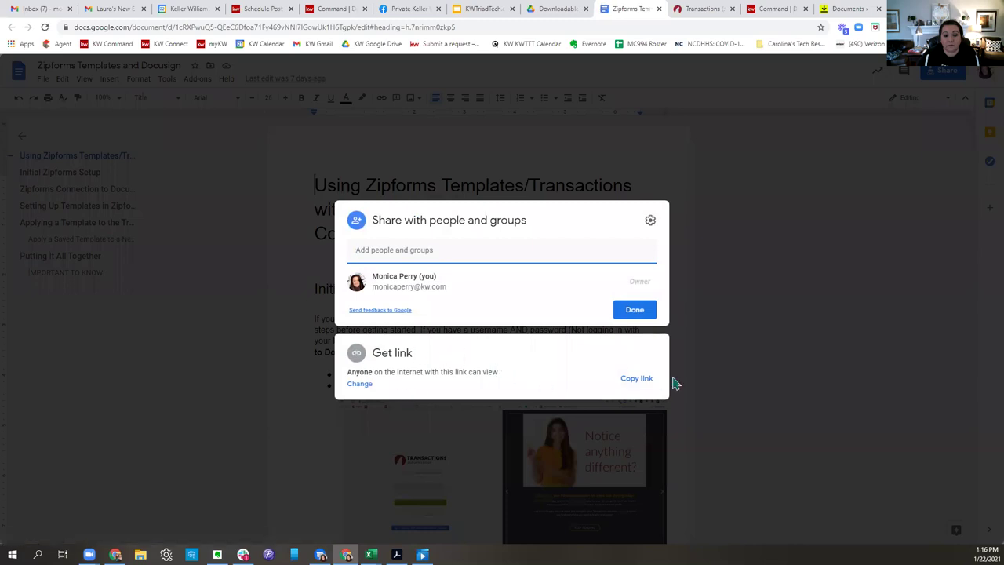
{"action": "left_click", "coordinate": [648, 379]}
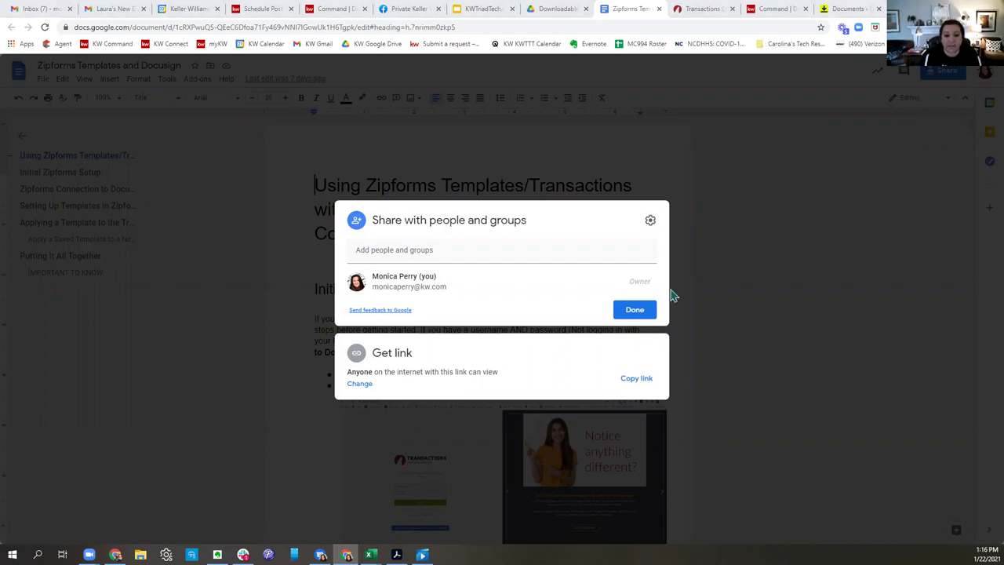
{"action": "left_click", "coordinate": [833, 347]}
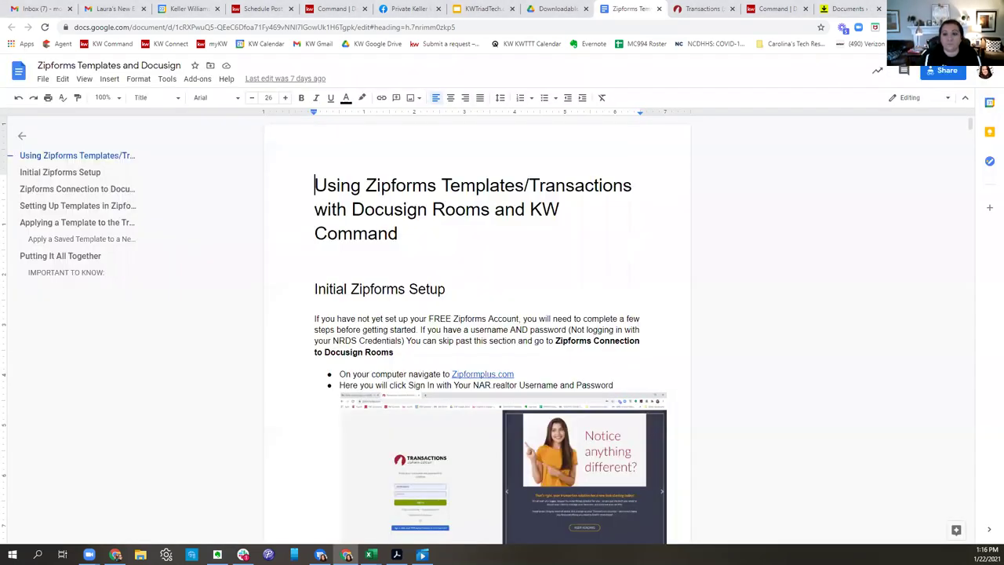
{"action": "left_click", "coordinate": [848, 9]}
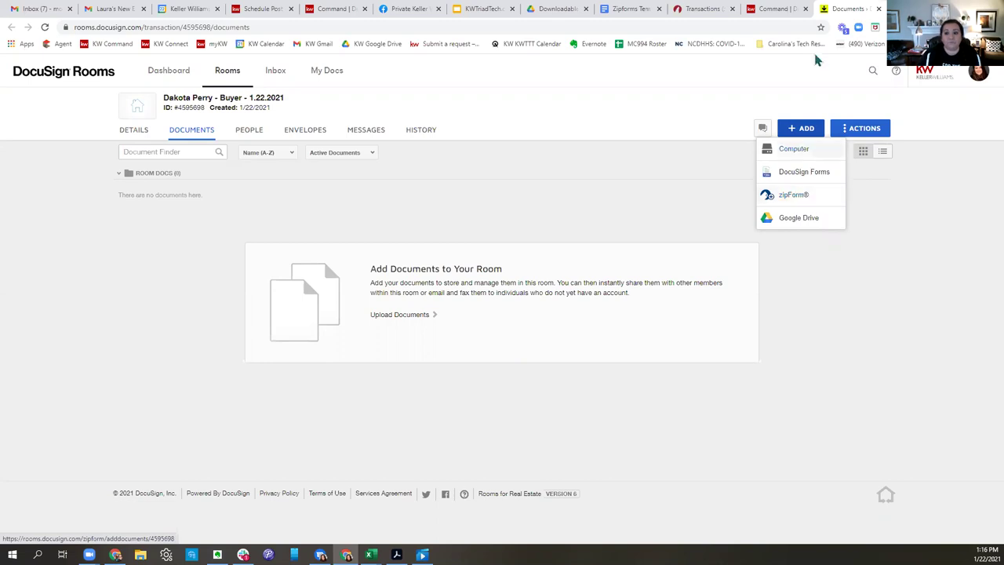
Go back to zipForm Plus and leave the blank form editor for the Transactions list.
{"action": "left_click", "coordinate": [694, 10]}
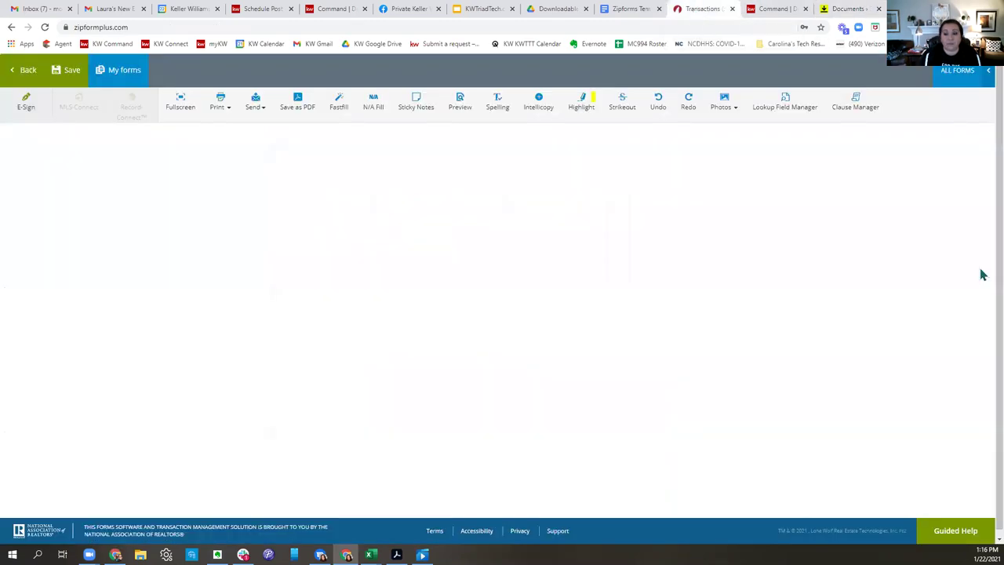
{"action": "left_click", "coordinate": [823, 11]}
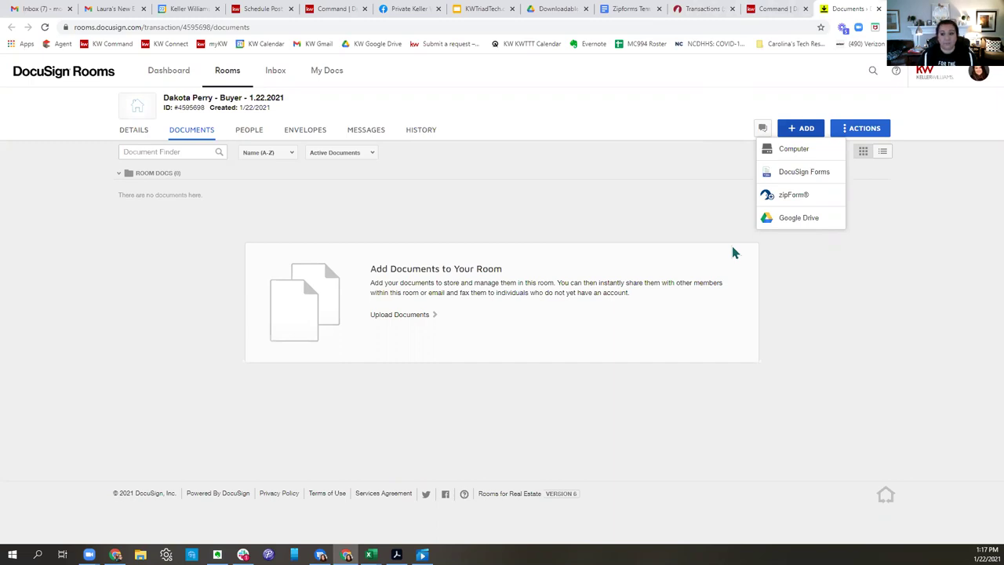
{"action": "left_click", "coordinate": [690, 15]}
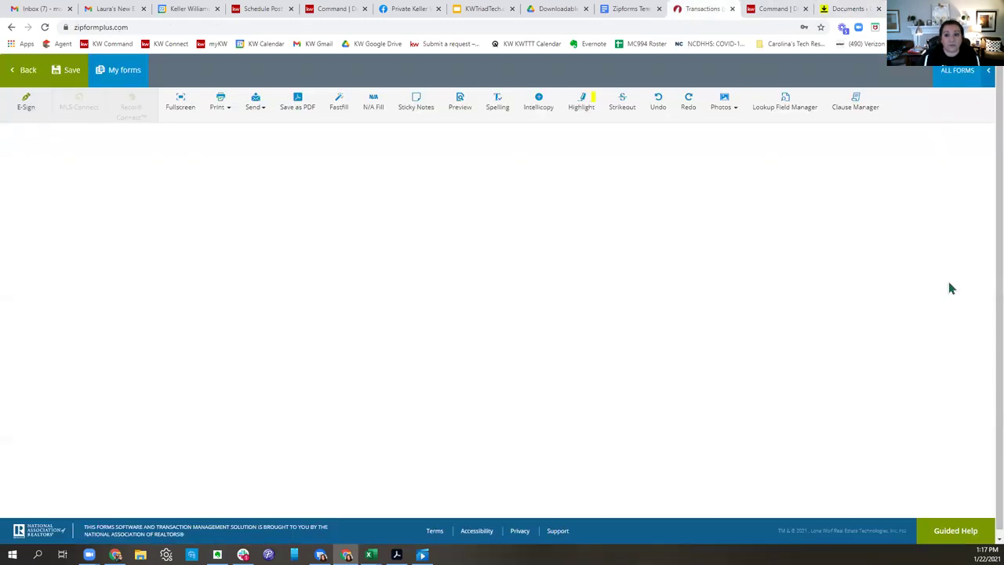
{"action": "left_click", "coordinate": [28, 72]}
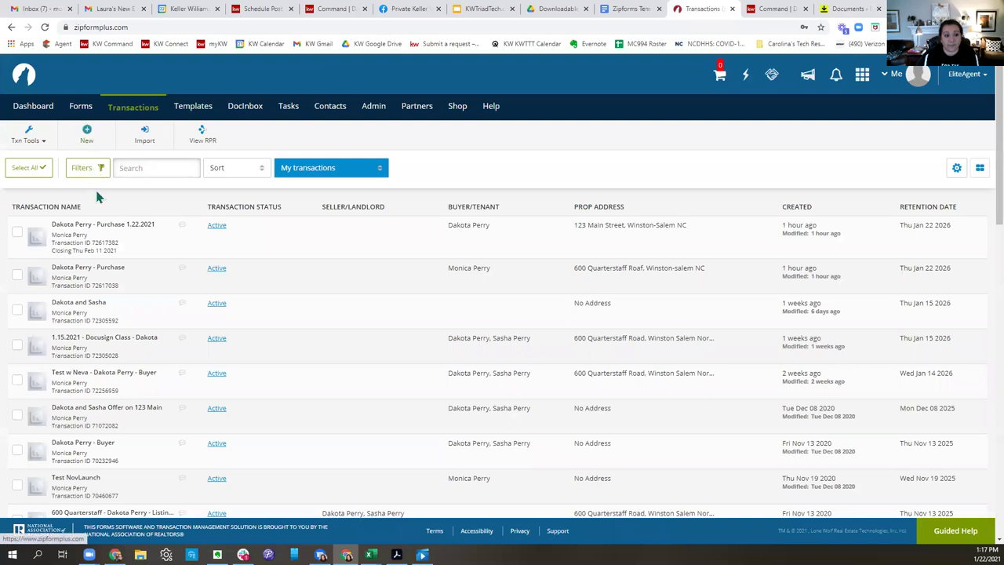
Start a new purchase or offer transaction named with the copied DocuSign room title.
{"action": "left_click", "coordinate": [87, 138]}
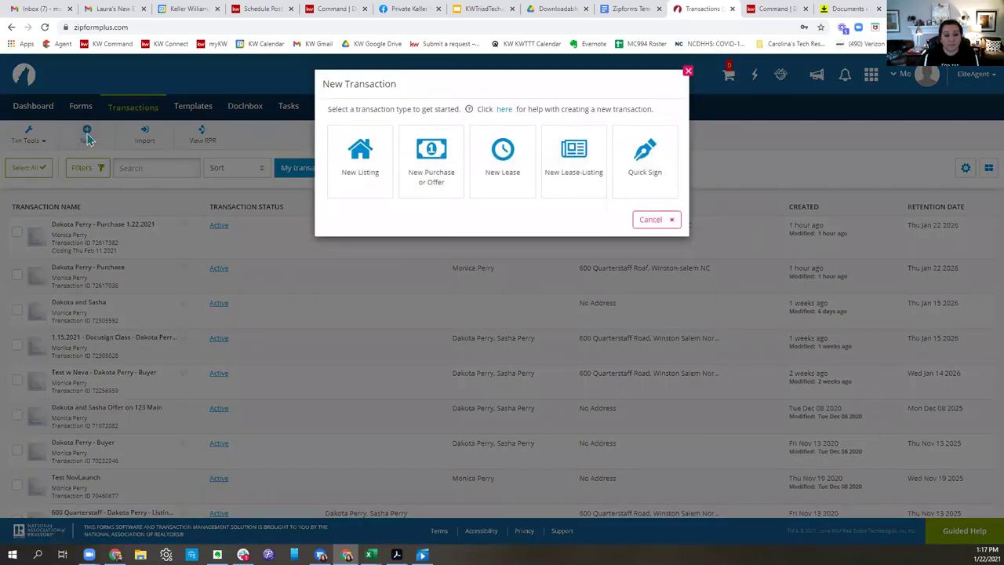
{"action": "left_click", "coordinate": [431, 154]}
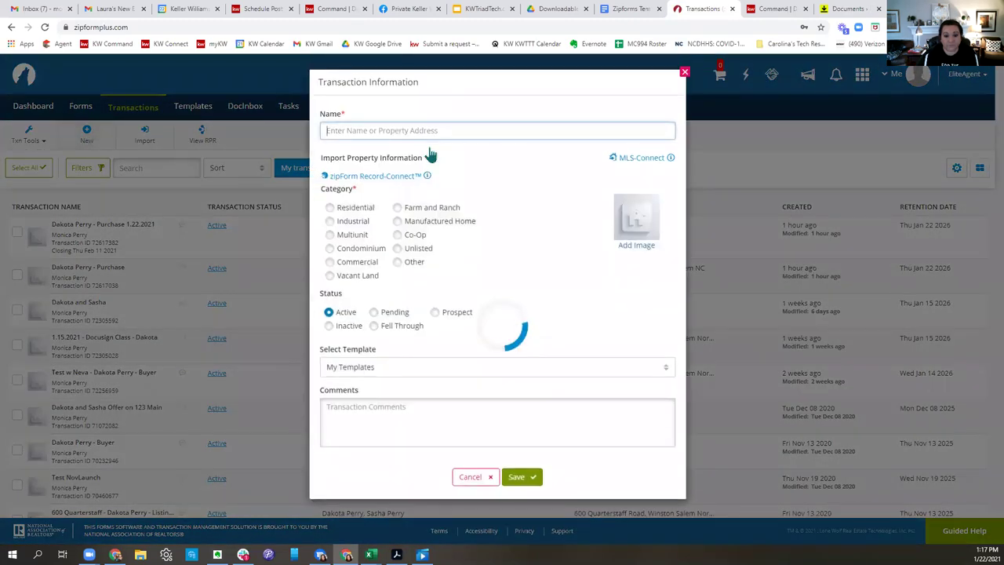
{"action": "left_click", "coordinate": [380, 130]}
{"action": "key", "text": "ctrl+v"}
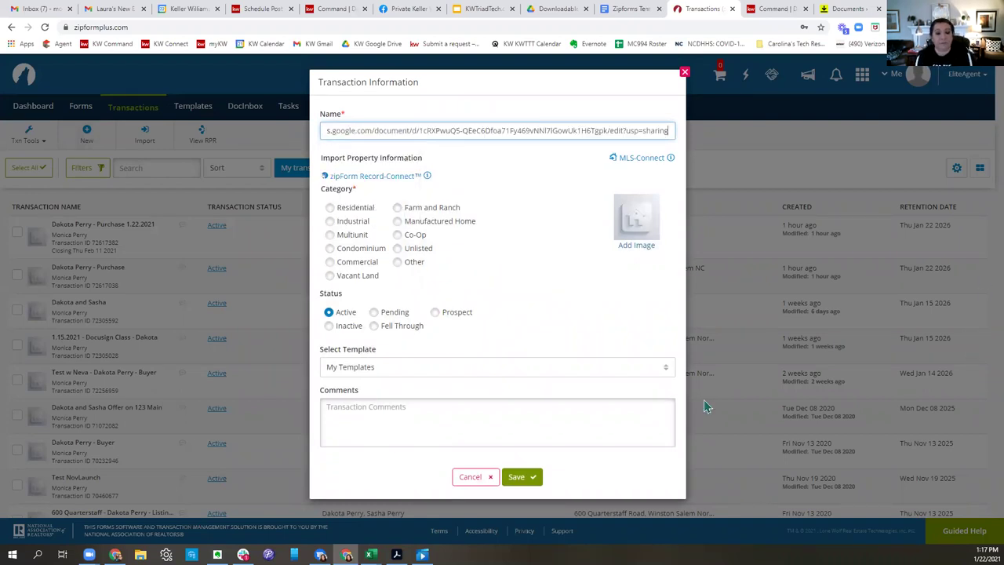
{"action": "left_click_drag", "start_coordinate": [663, 130], "coordinate": [327, 130]}
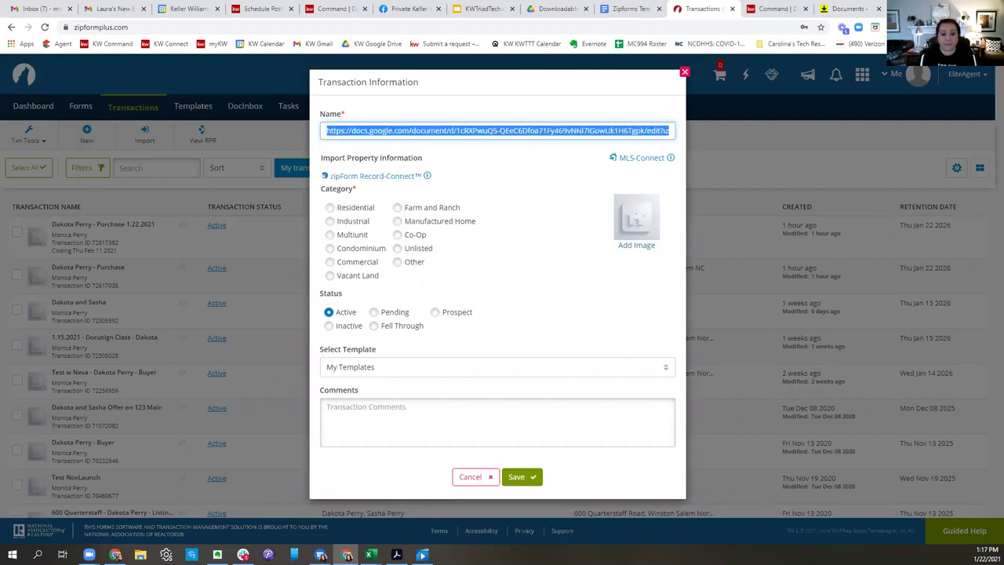
{"action": "key", "text": "BackSpace"}
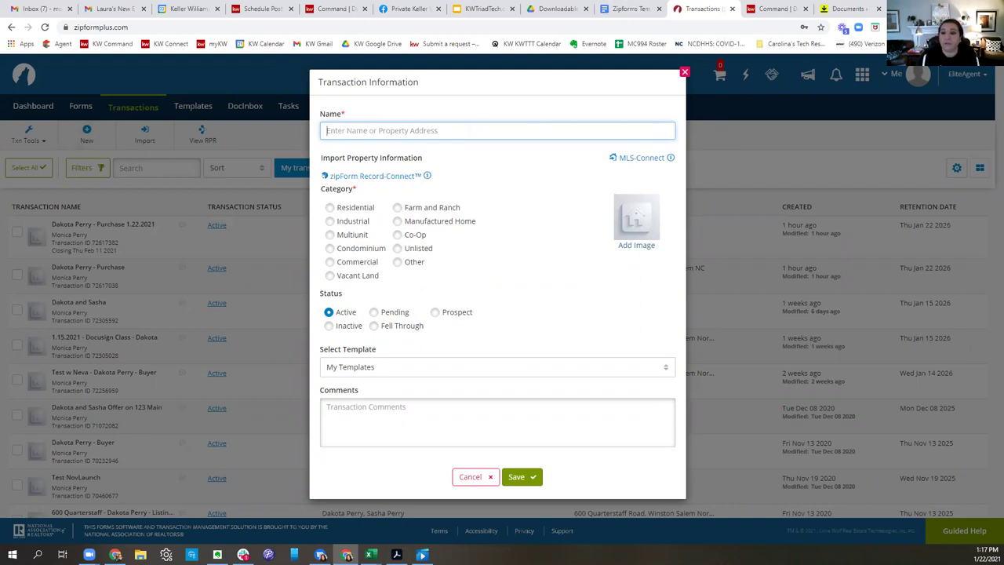
{"action": "left_click", "coordinate": [855, 7]}
{"action": "left_click_drag", "start_coordinate": [285, 99], "coordinate": [162, 102]}
{"action": "key", "text": "ctrl+c"}
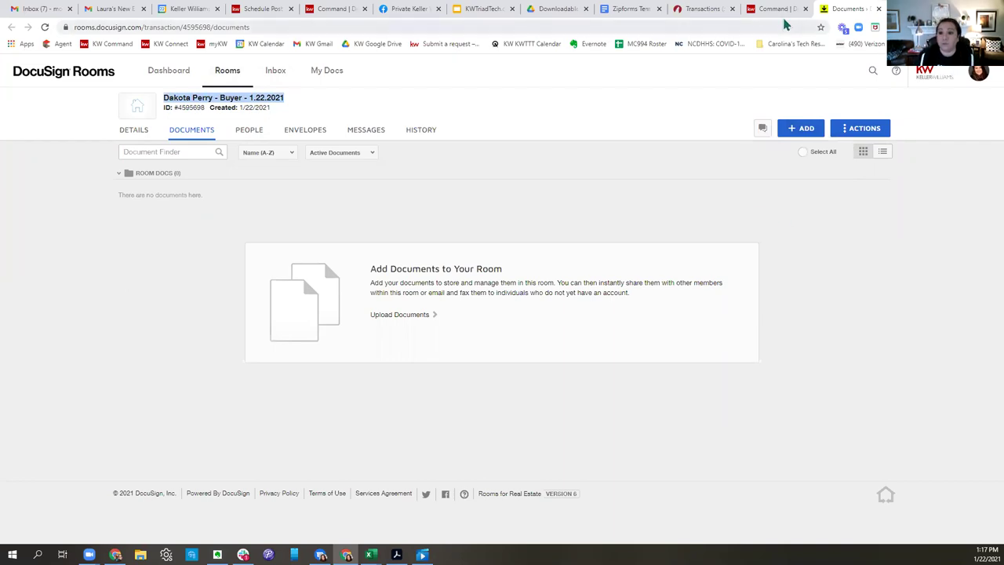
{"action": "left_click", "coordinate": [704, 9]}
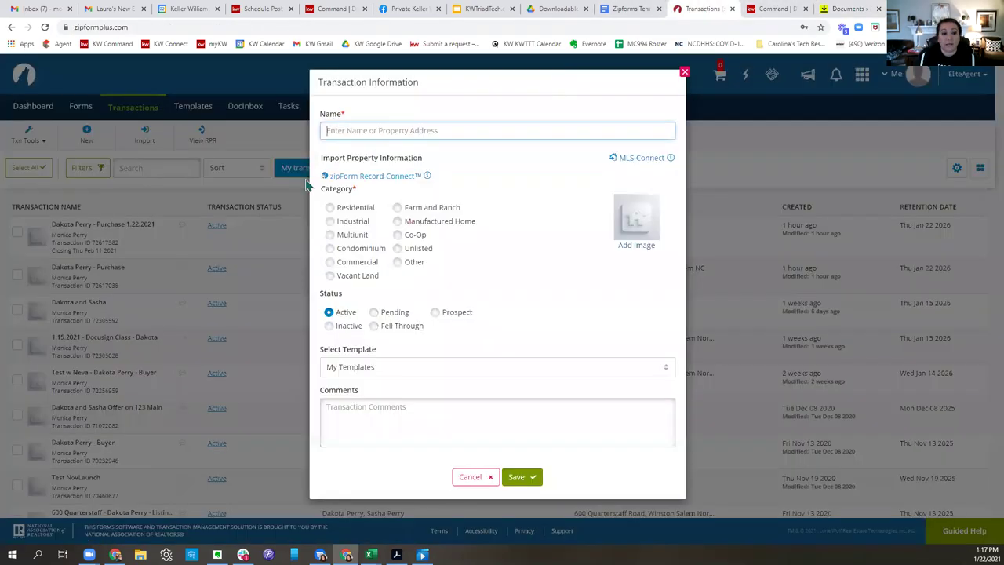
{"action": "left_click", "coordinate": [358, 130]}
{"action": "key", "text": "ctrl+v"}
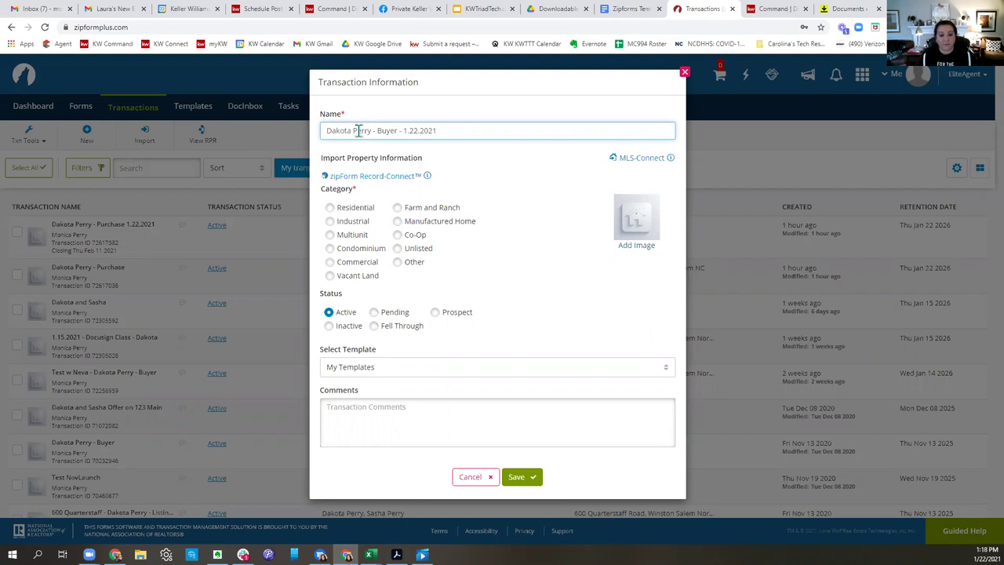
Set the category to Residential, apply the Personal - 2020 Buyer Package template, and save the transaction.
{"action": "left_click", "coordinate": [331, 212]}
{"action": "left_click", "coordinate": [330, 209]}
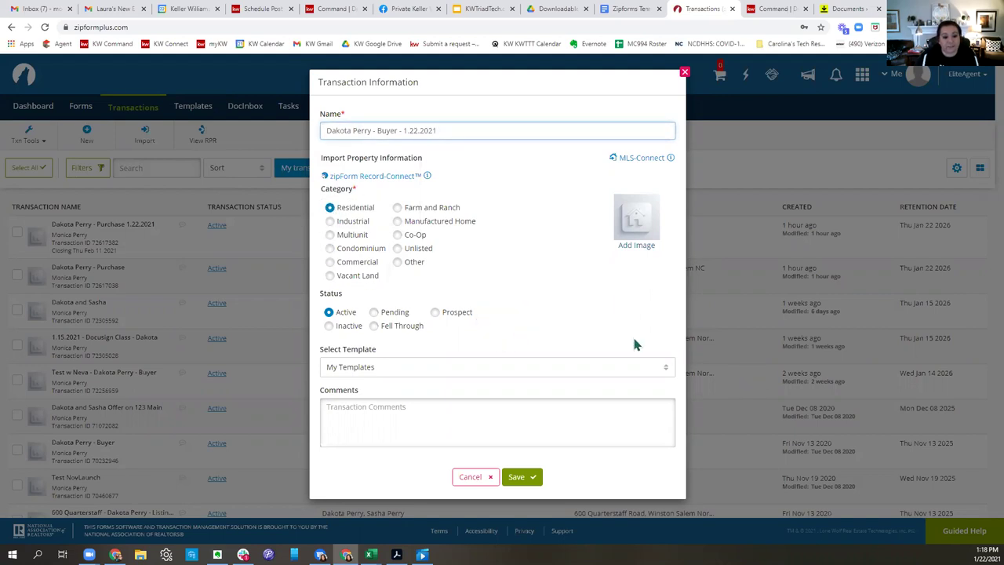
{"action": "left_click", "coordinate": [373, 370]}
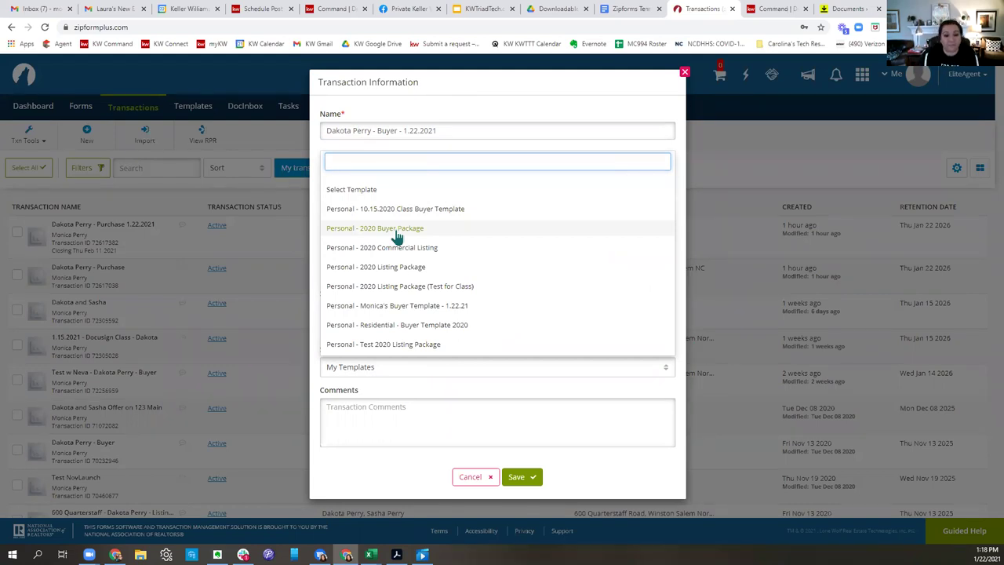
{"action": "left_click", "coordinate": [397, 236]}
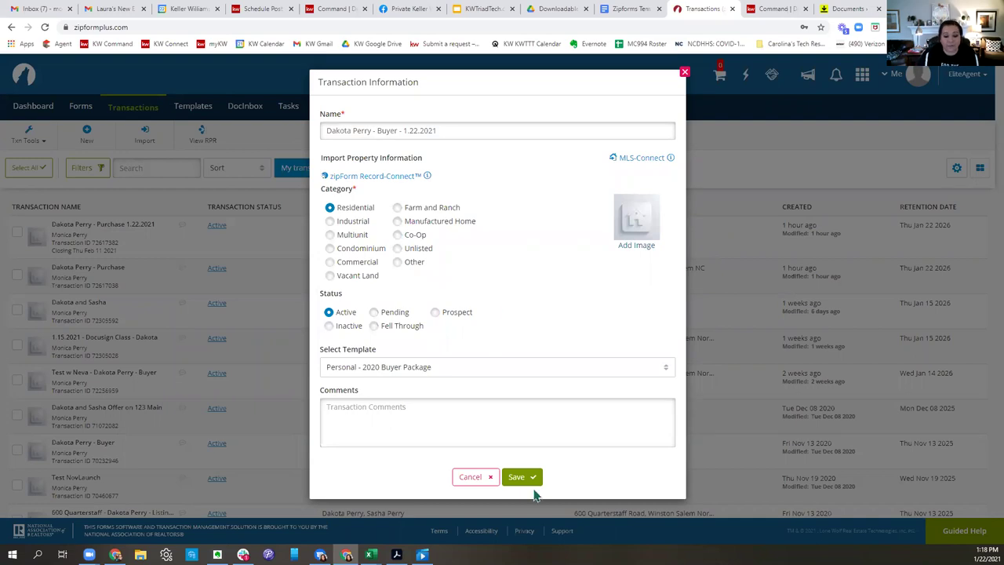
{"action": "left_click", "coordinate": [520, 476]}
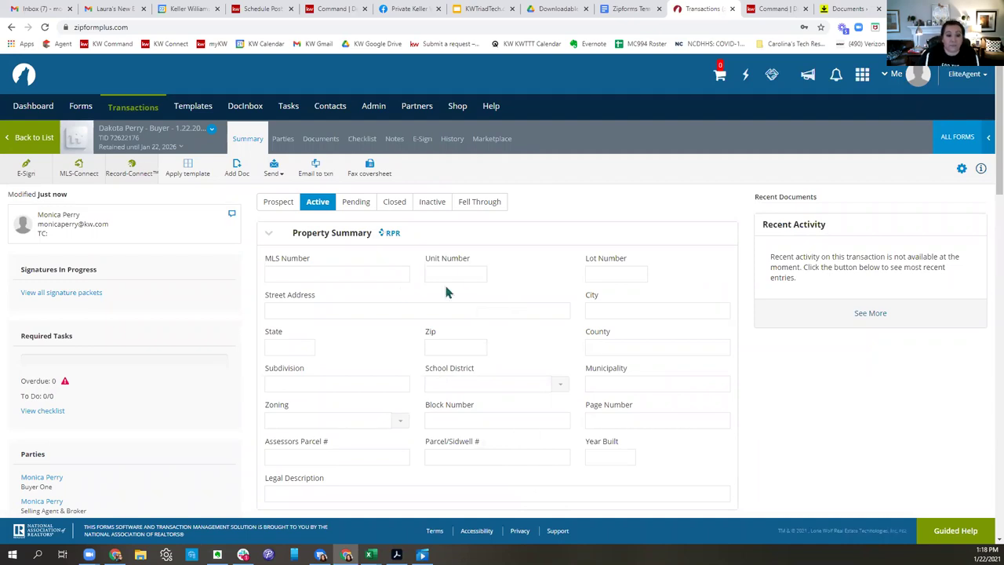
{"action": "left_click", "coordinate": [306, 309]}
Enter the street address and choose the suggestion 123 N Main St, Winston Salem NC.
{"action": "type", "text": "123 N"}
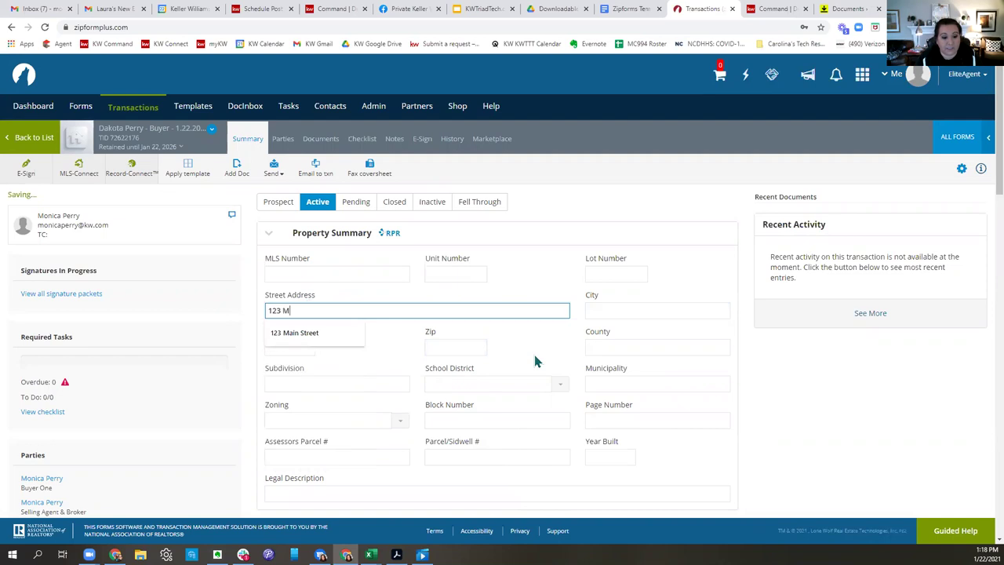
{"action": "key", "text": "BackSpace"}
{"action": "type", "text": "Main DS"}
{"action": "type", "text": "Street"}
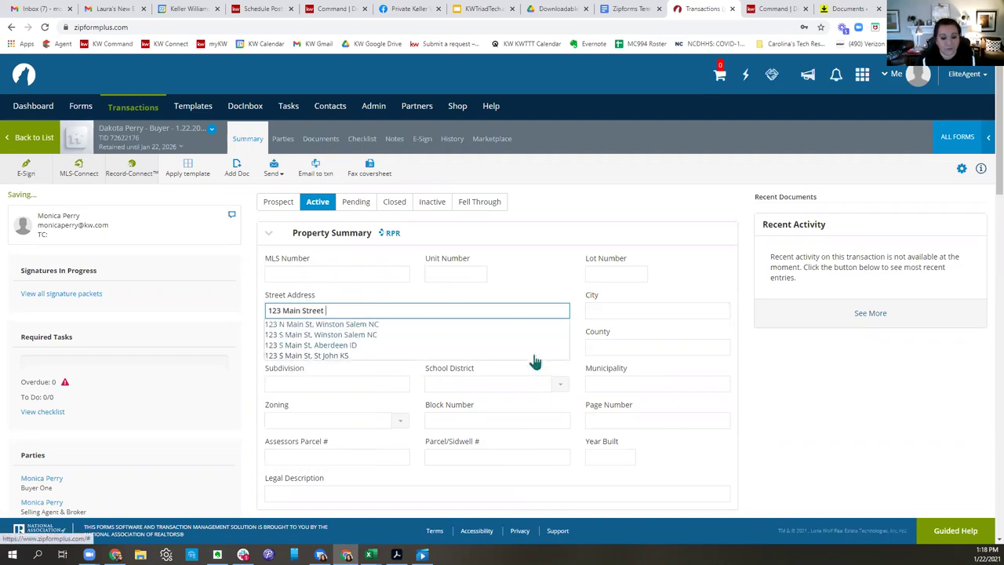
{"action": "left_click", "coordinate": [400, 324]}
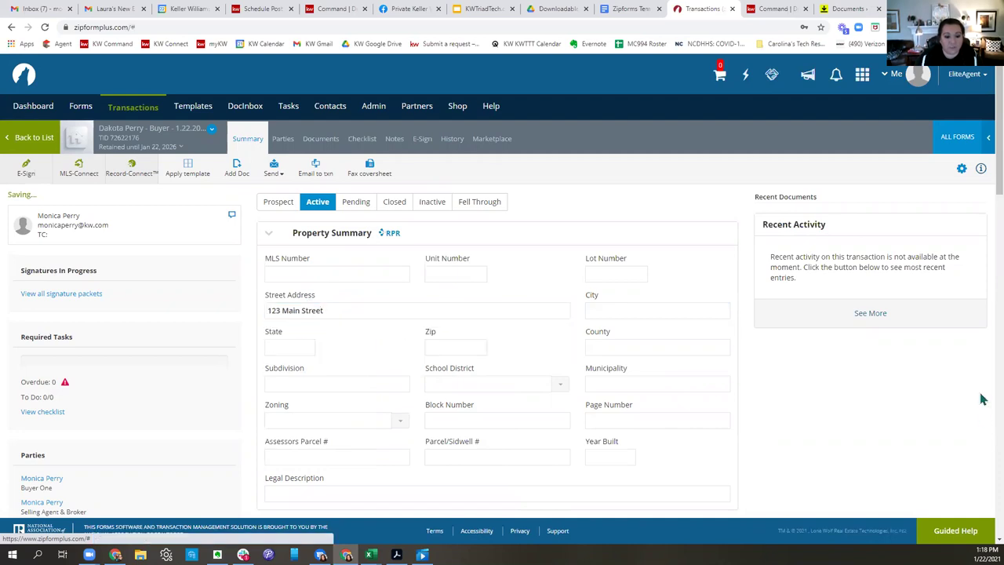
Review the Summary page's Legal Description area, then go to the transaction's Parties page.
{"action": "scroll", "coordinate": [650, 400], "scroll_direction": "down", "scroll_amount": 2}
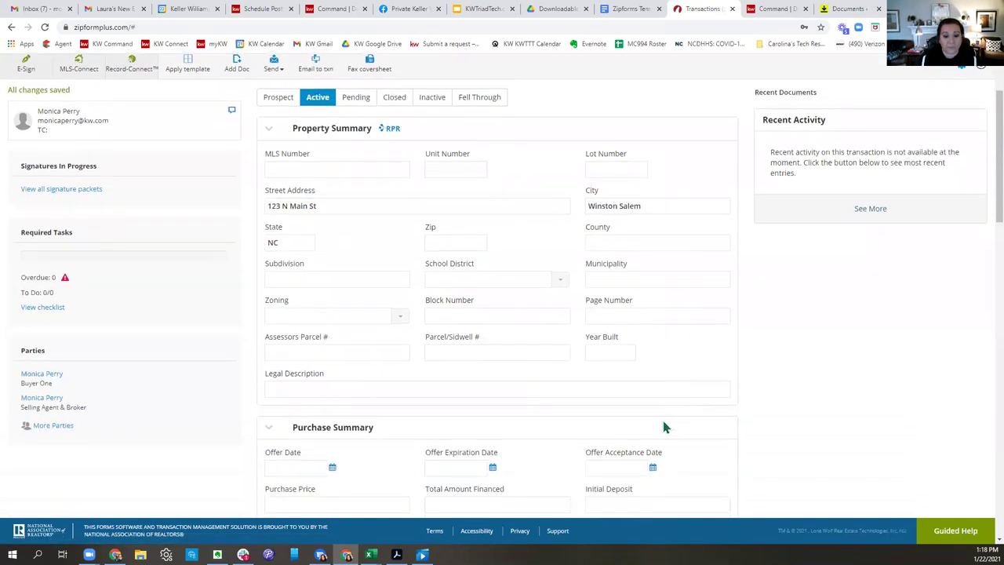
{"action": "left_click", "coordinate": [680, 389]}
{"action": "scroll", "coordinate": [692, 390], "scroll_direction": "down", "scroll_amount": 4}
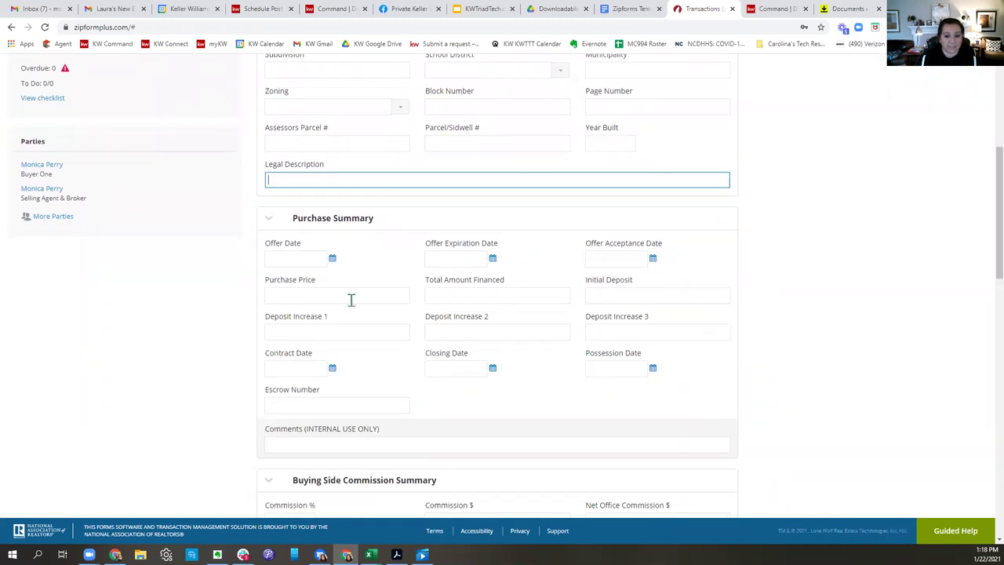
{"action": "scroll", "coordinate": [572, 411], "scroll_direction": "down", "scroll_amount": 5}
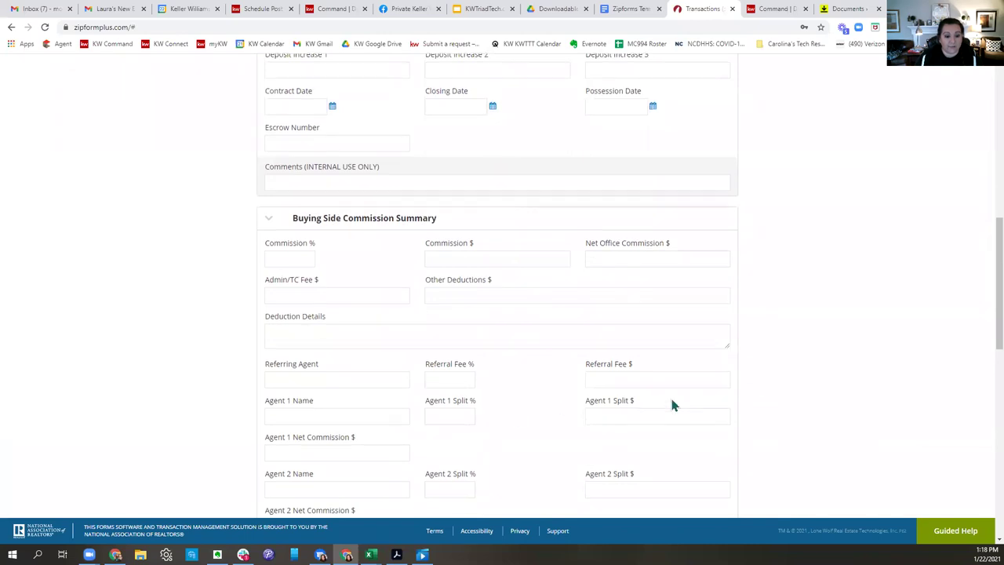
{"action": "scroll", "coordinate": [663, 408], "scroll_direction": "down", "scroll_amount": 8}
{"action": "scroll", "coordinate": [651, 412], "scroll_direction": "up", "scroll_amount": 15}
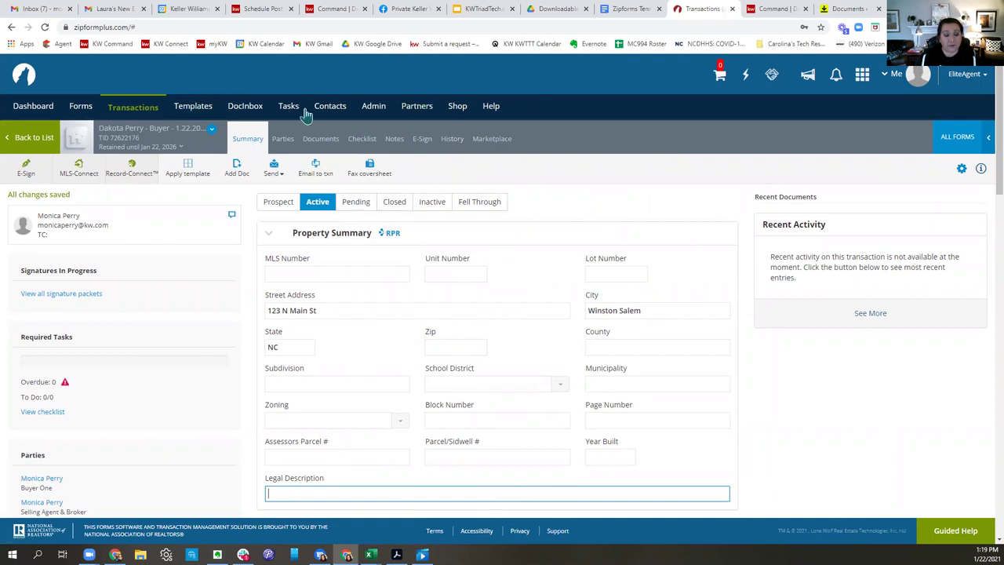
{"action": "left_click", "coordinate": [281, 144]}
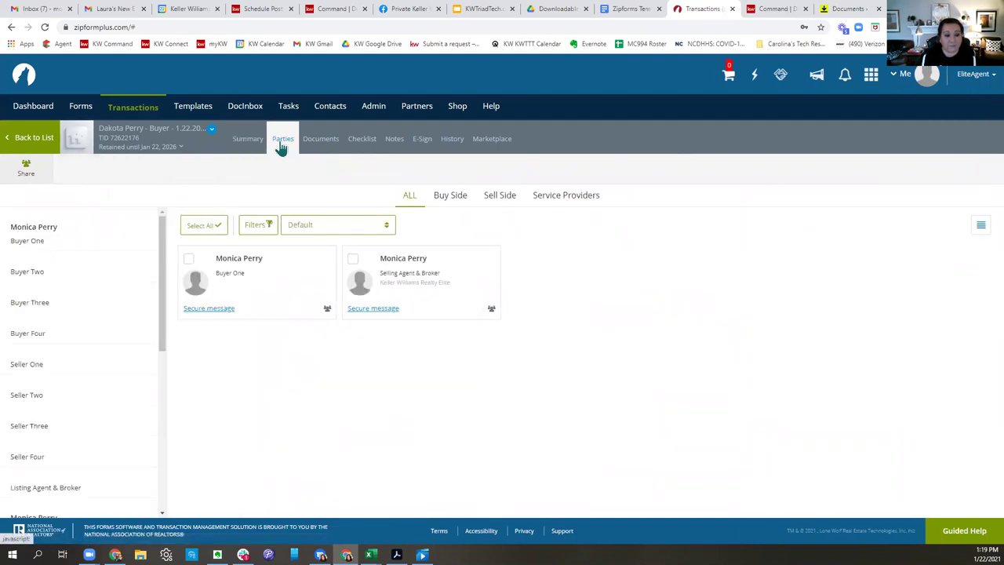
Delete the existing placeholder Buyer One party from the transaction.
{"action": "mouse_move", "coordinate": [246, 269]}
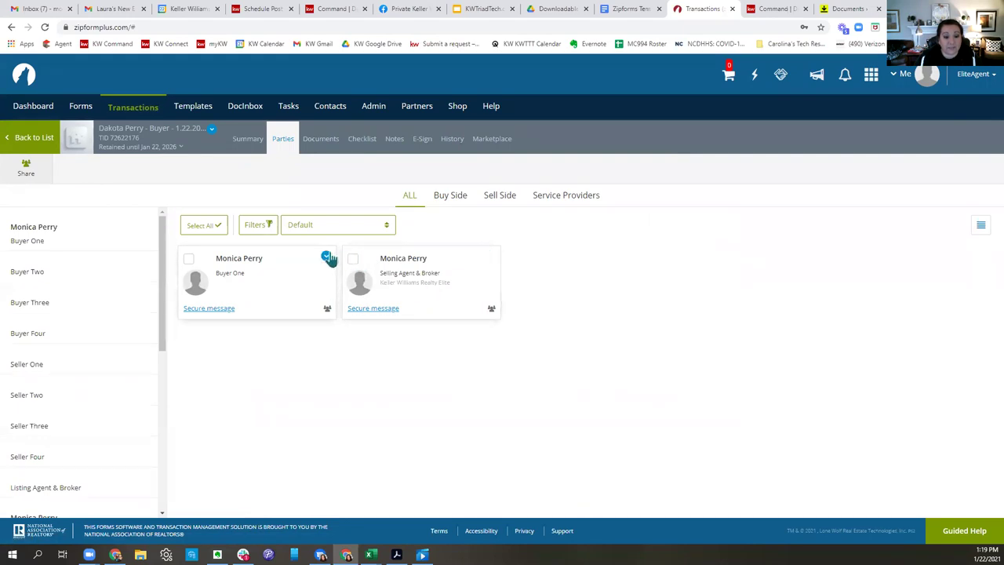
{"action": "left_click", "coordinate": [325, 258]}
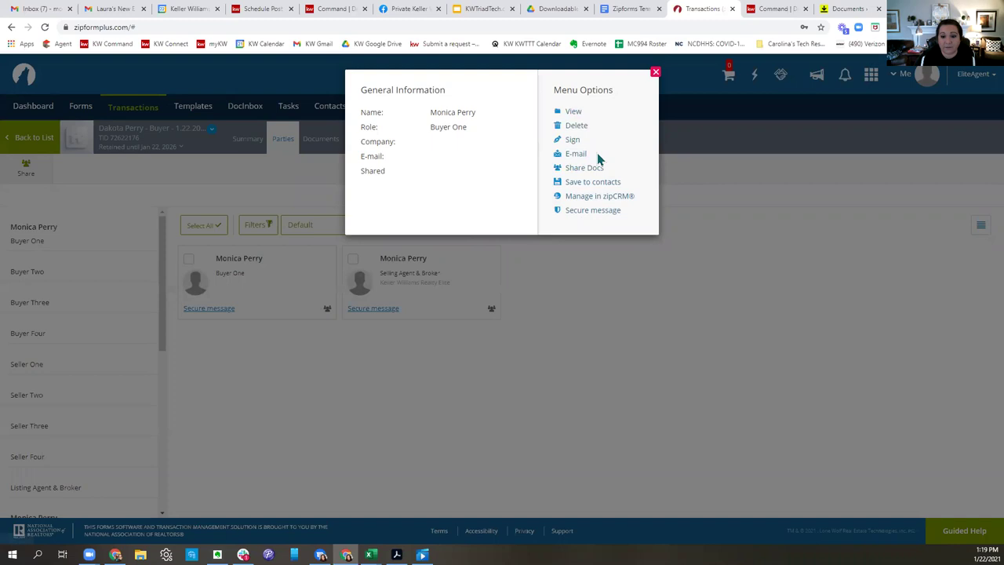
{"action": "left_click", "coordinate": [577, 126]}
{"action": "left_click", "coordinate": [598, 151]}
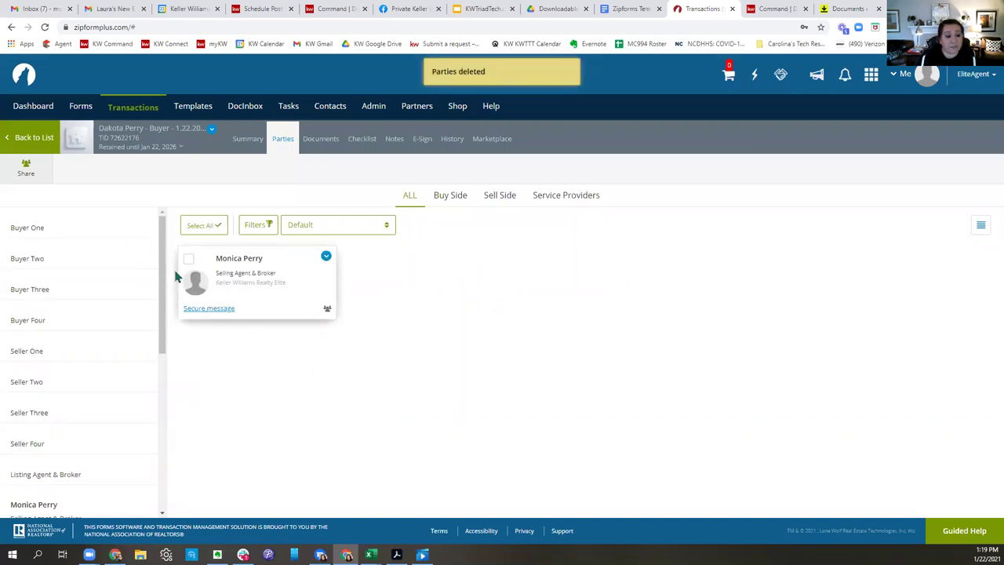
Add the client as the new Buyer One with first and last name, and save.
{"action": "left_click", "coordinate": [43, 235]}
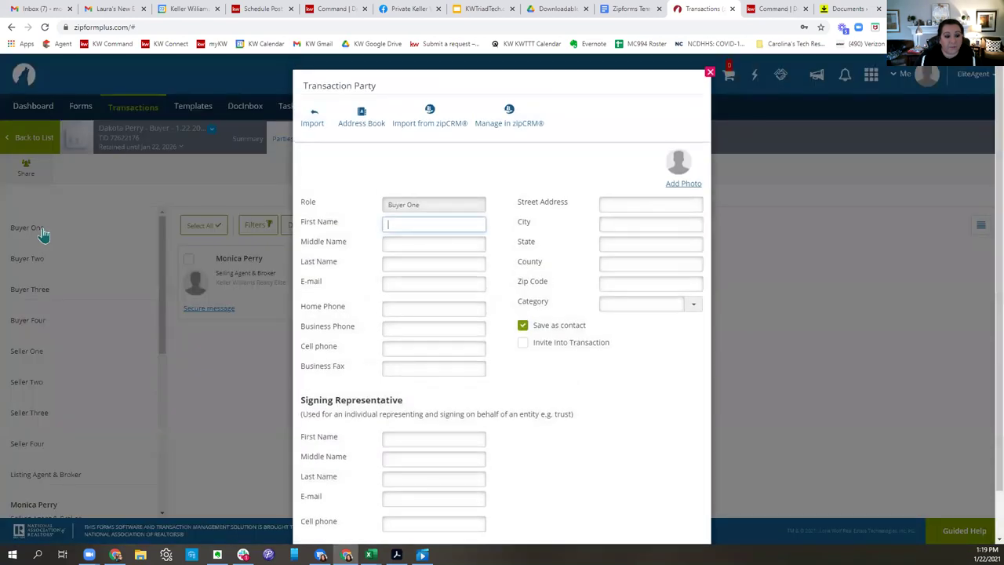
{"action": "type", "text": "Dakota"}
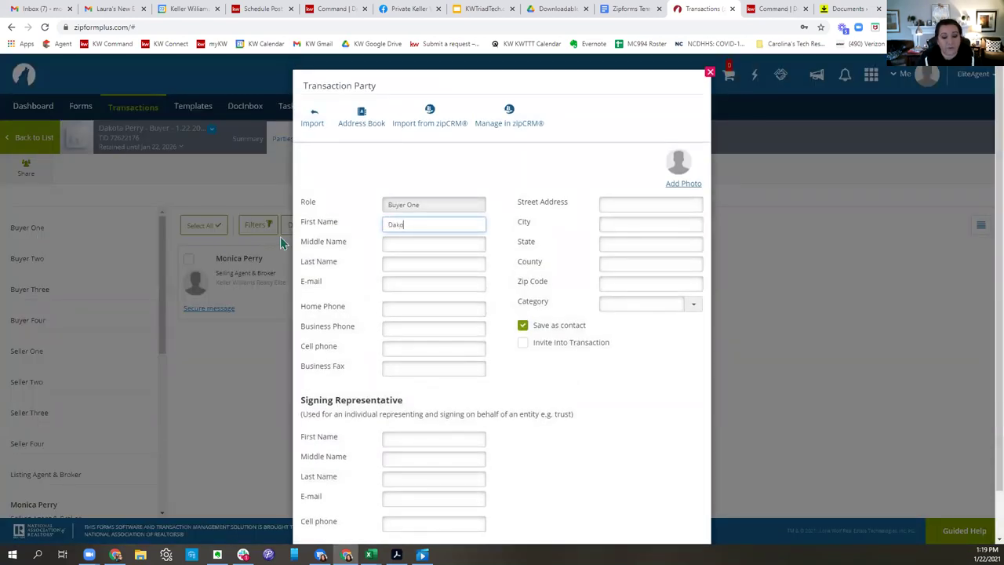
{"action": "key", "text": "Tab"}
{"action": "key", "text": "Tab"}
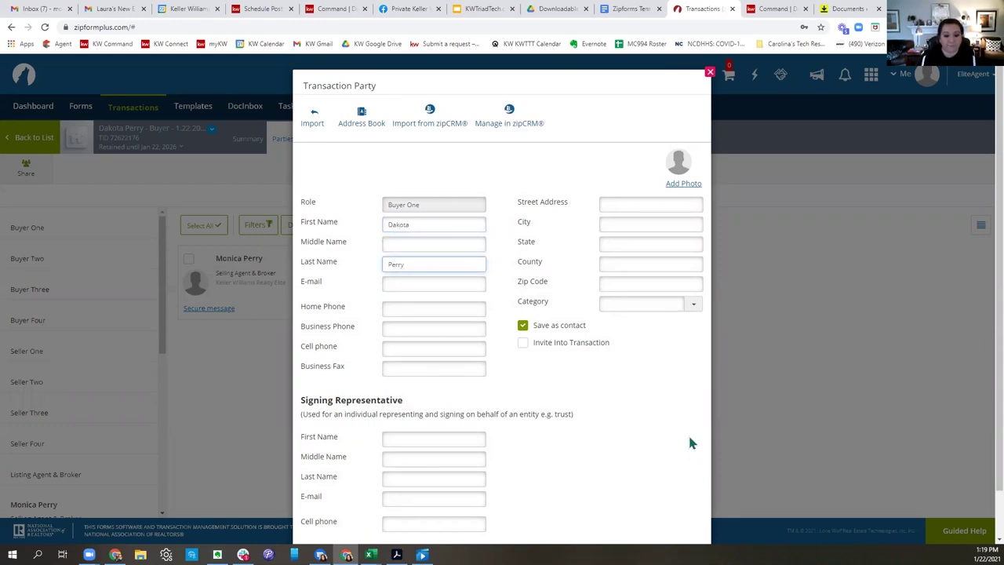
{"action": "scroll", "coordinate": [666, 352], "scroll_direction": "down", "scroll_amount": 1}
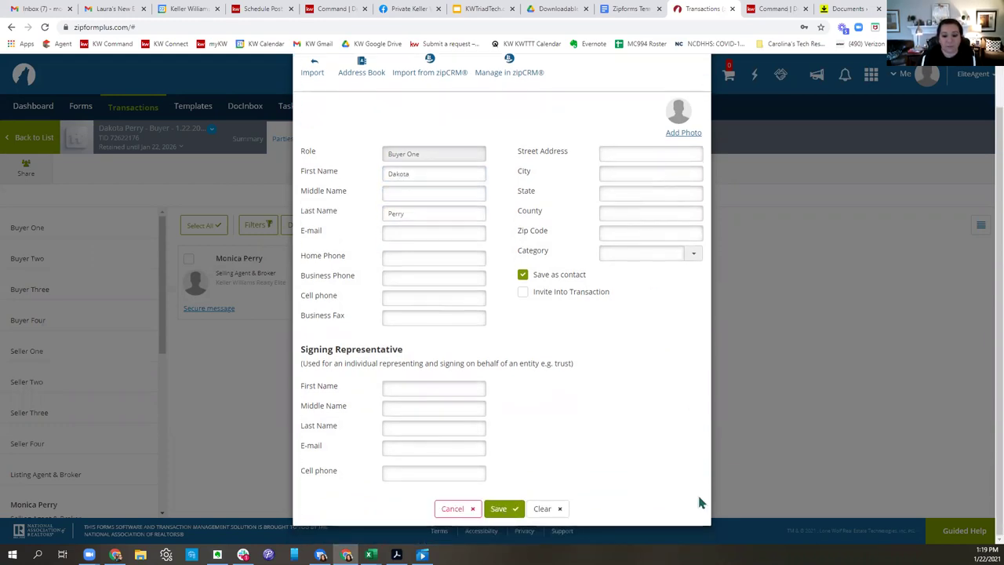
{"action": "left_click", "coordinate": [502, 508]}
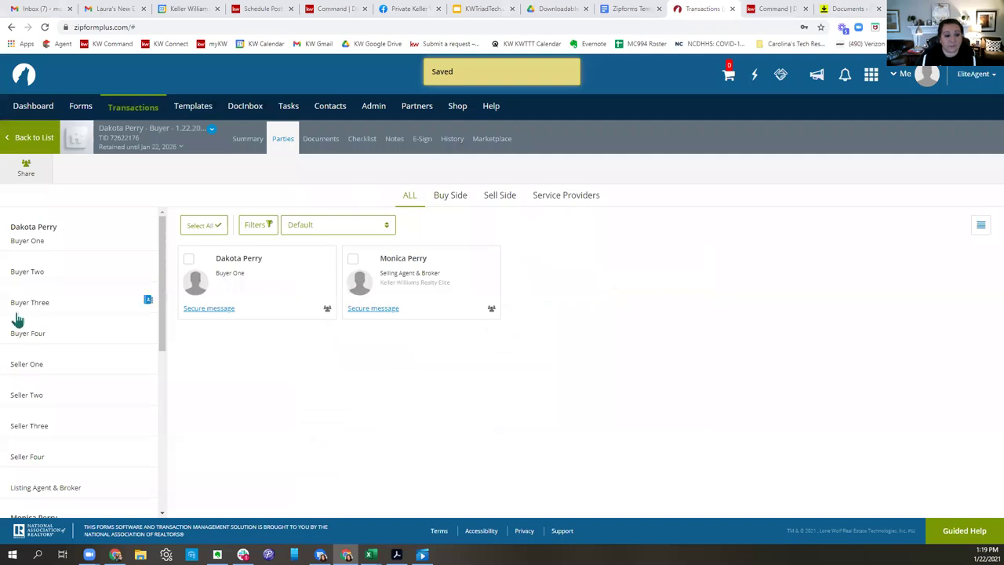
Save the co-buyer's first and last name as Buyer Two, then view the transaction's documents.
{"action": "left_click", "coordinate": [35, 274]}
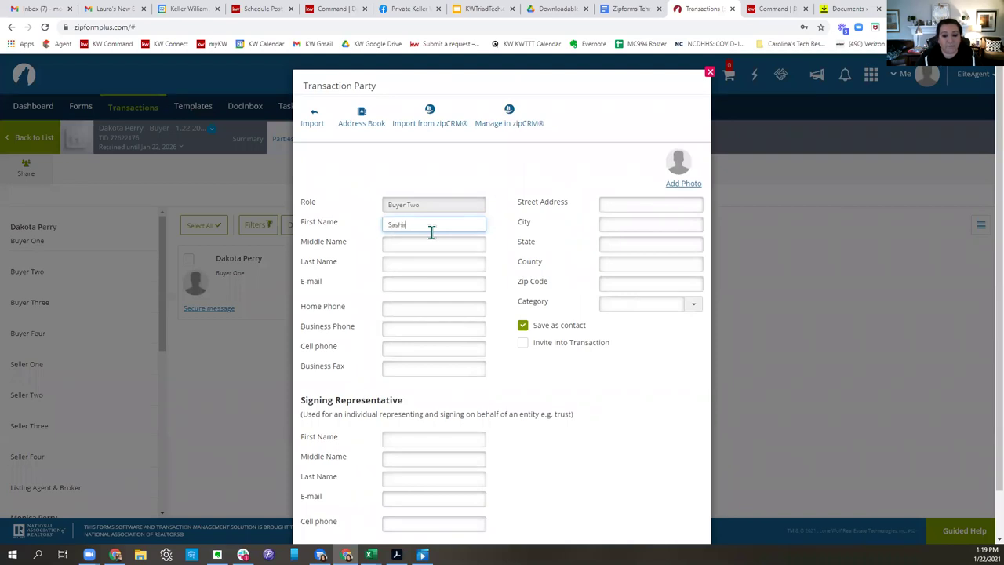
{"action": "left_click", "coordinate": [446, 265]}
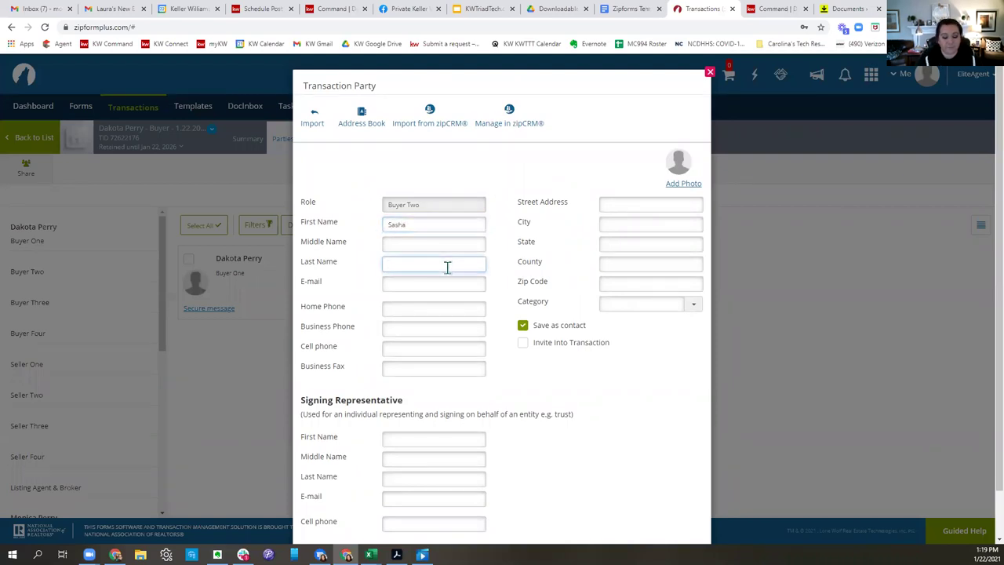
{"action": "scroll", "coordinate": [533, 362], "scroll_direction": "down", "scroll_amount": 1}
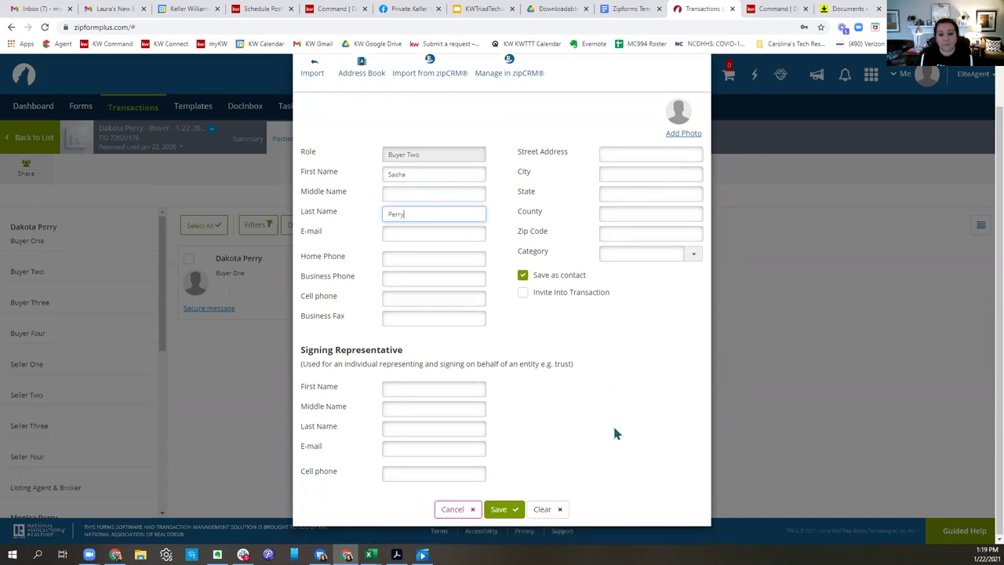
{"action": "left_click", "coordinate": [502, 508]}
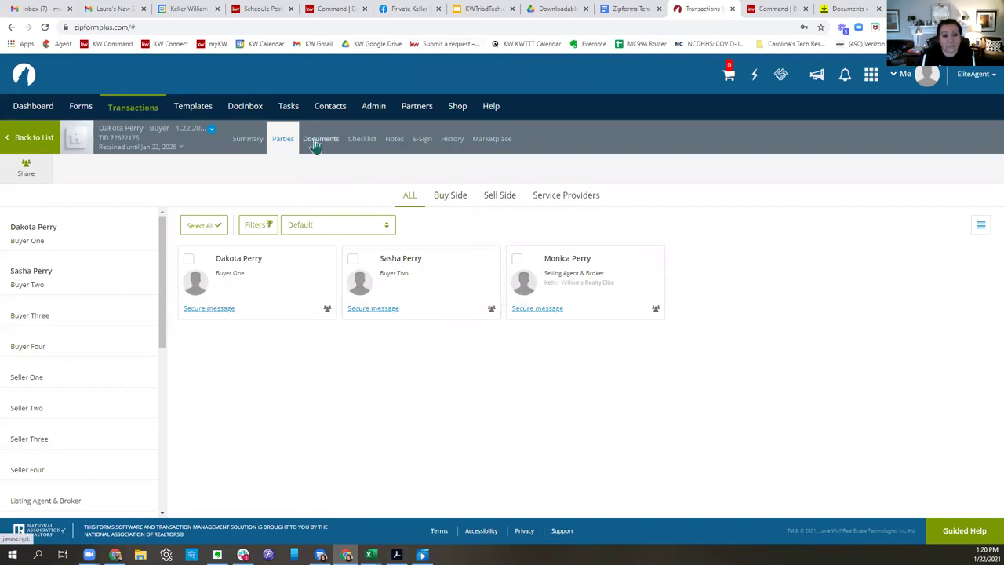
{"action": "left_click", "coordinate": [320, 139]}
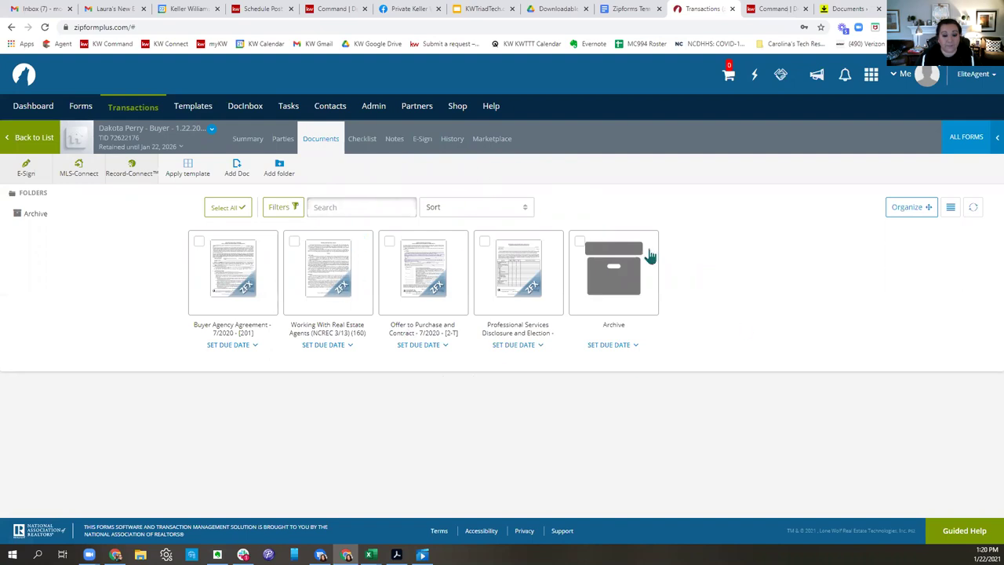
Open the Working With Real Estate Agents form and scroll to the Agent Name, License and Firm fields.
{"action": "left_click", "coordinate": [327, 276]}
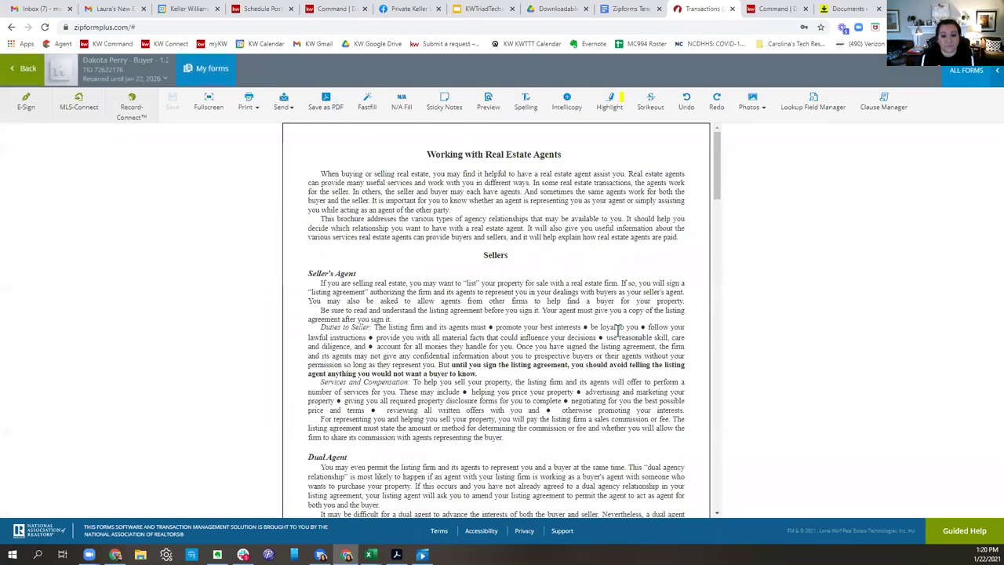
{"action": "scroll", "coordinate": [618, 330], "scroll_direction": "down", "scroll_amount": 3}
{"action": "scroll", "coordinate": [618, 329], "scroll_direction": "down", "scroll_amount": 10}
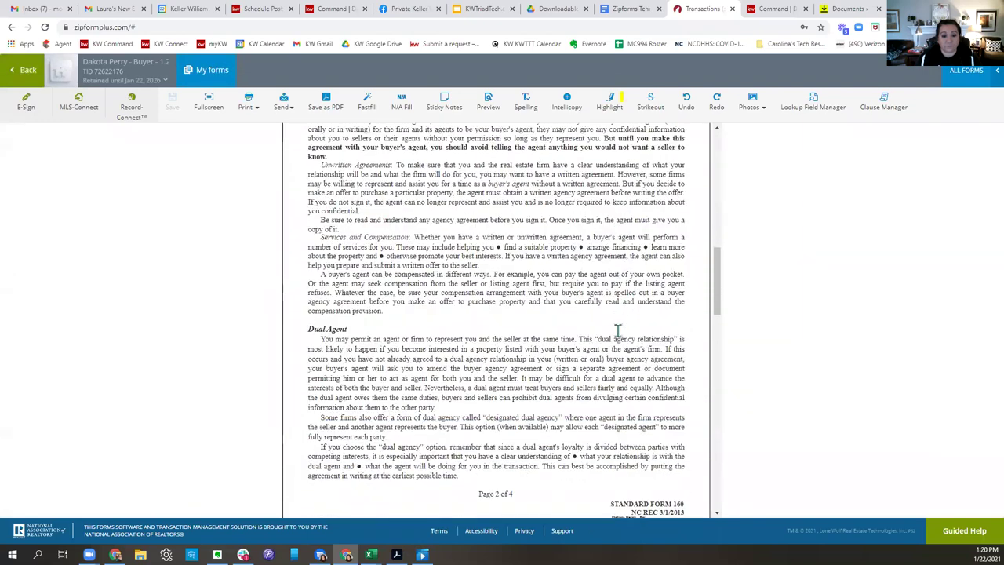
{"action": "scroll", "coordinate": [618, 329], "scroll_direction": "down", "scroll_amount": 3}
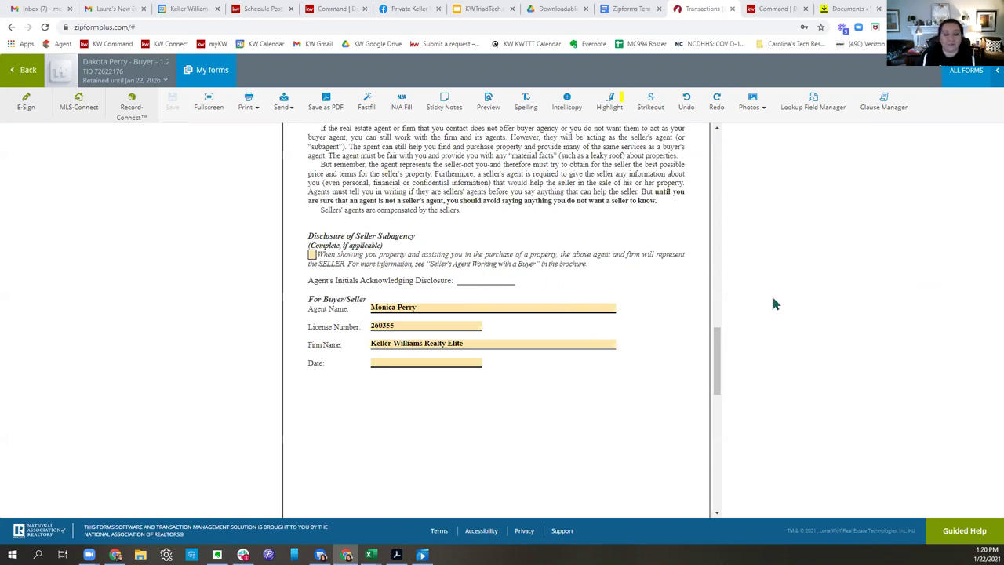
{"action": "scroll", "coordinate": [716, 323], "scroll_direction": "up", "scroll_amount": 15}
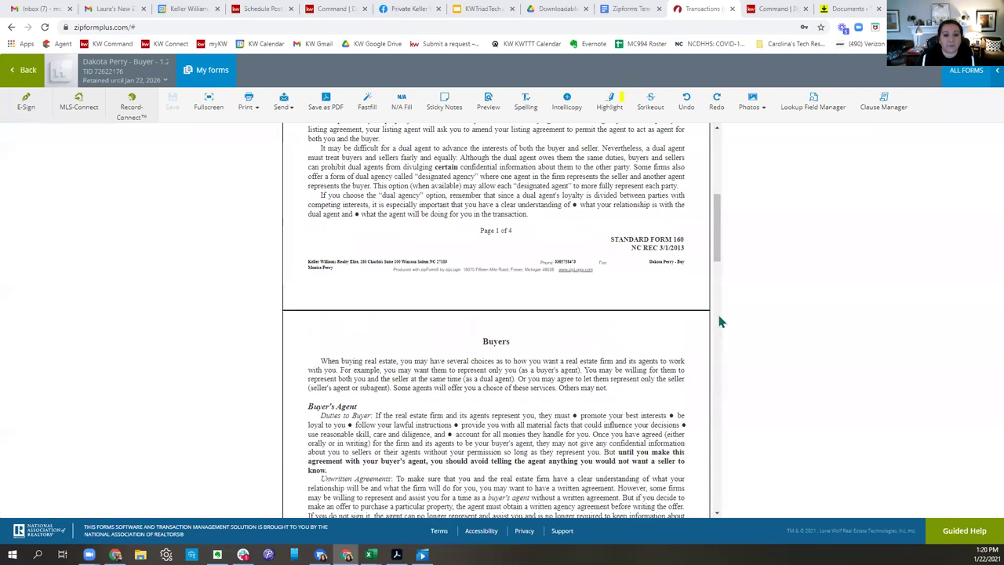
{"action": "scroll", "coordinate": [625, 314], "scroll_direction": "down", "scroll_amount": 20}
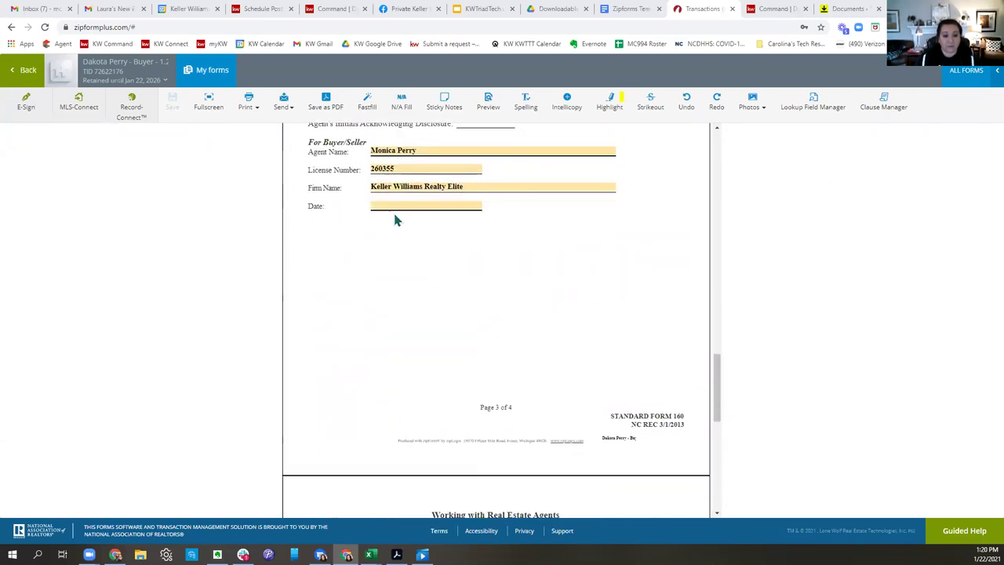
{"action": "left_click", "coordinate": [398, 207]}
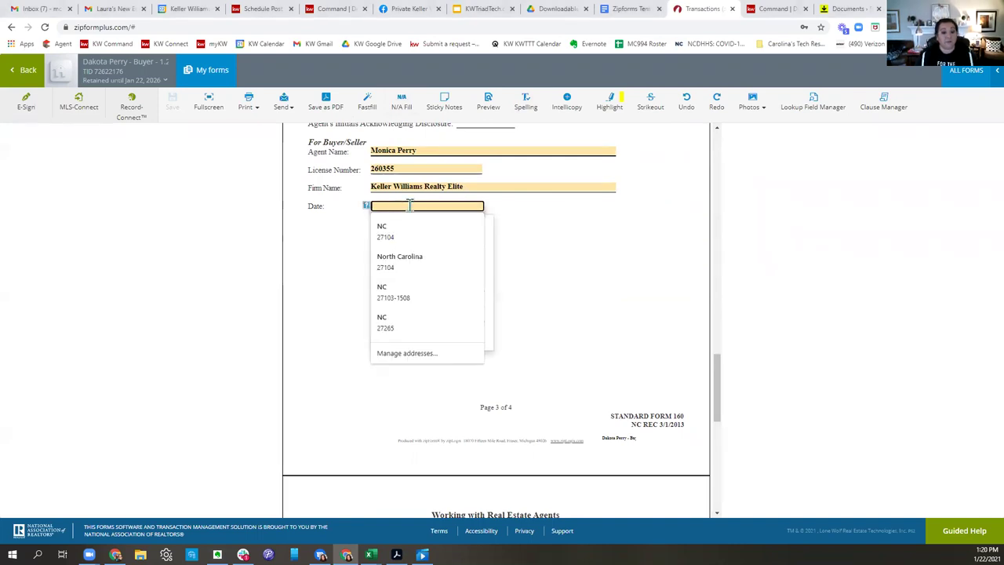
Set the agent Date to January 22, 2021, clearing the autofill suggestions that pop up.
{"action": "left_click", "coordinate": [586, 225]}
{"action": "left_click", "coordinate": [453, 207]}
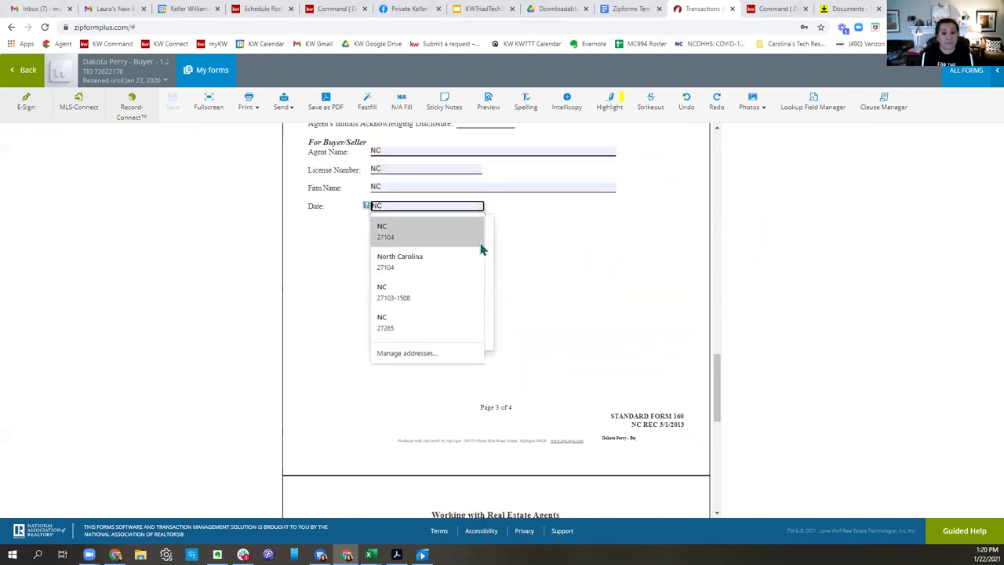
{"action": "left_click", "coordinate": [617, 316]}
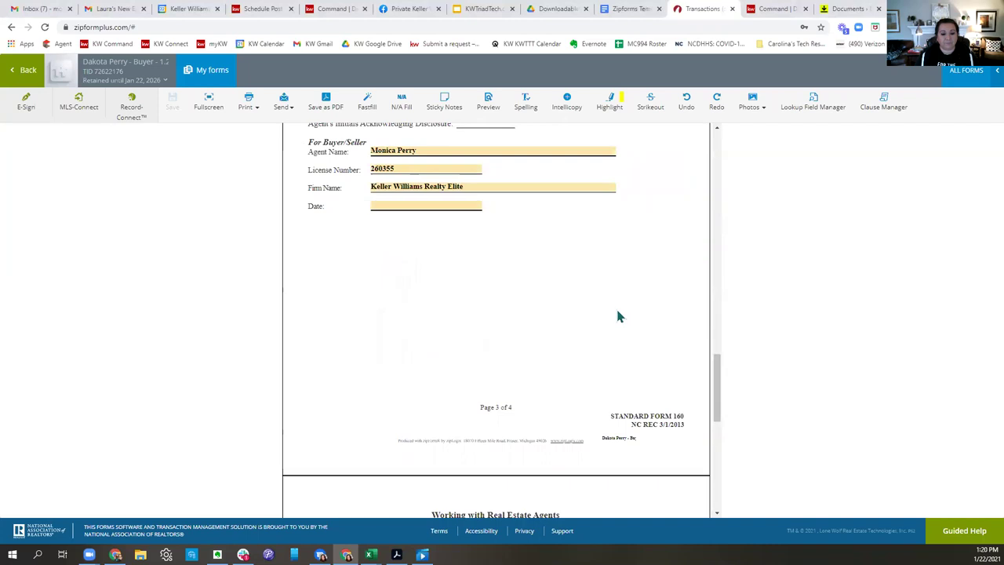
{"action": "left_click", "coordinate": [408, 204]}
{"action": "left_click", "coordinate": [504, 253]}
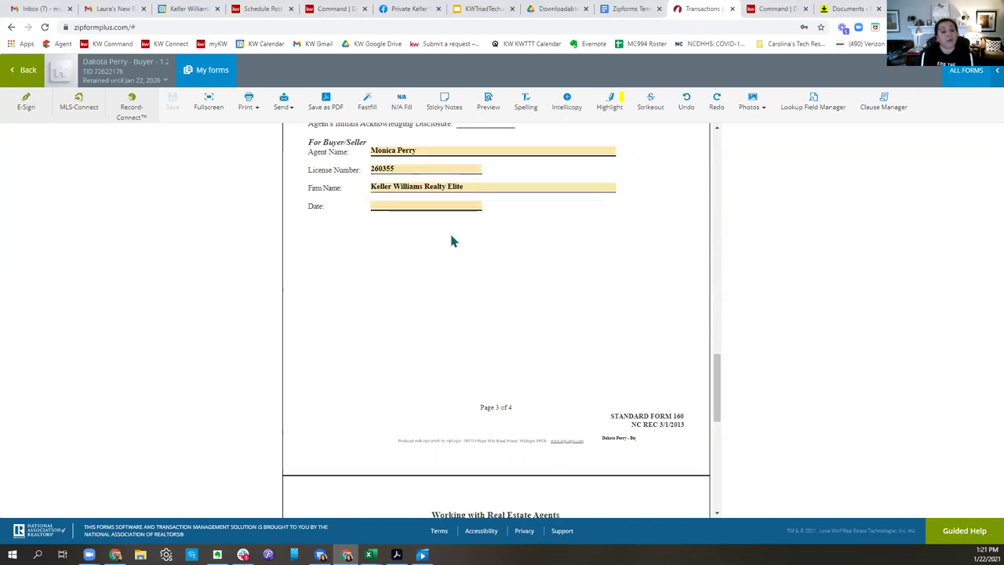
{"action": "left_click", "coordinate": [409, 205]}
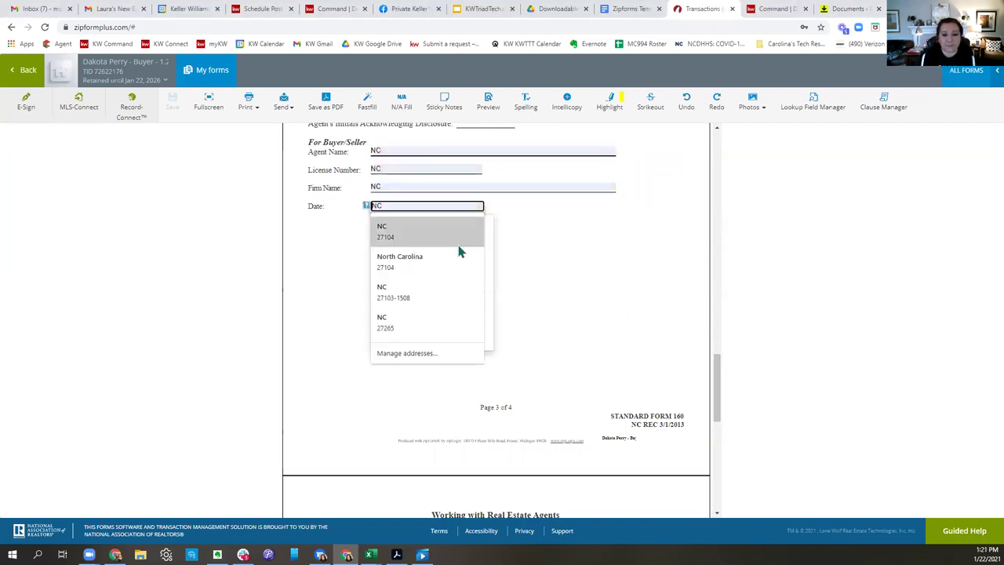
{"action": "left_click", "coordinate": [564, 231]}
{"action": "left_click", "coordinate": [442, 207]}
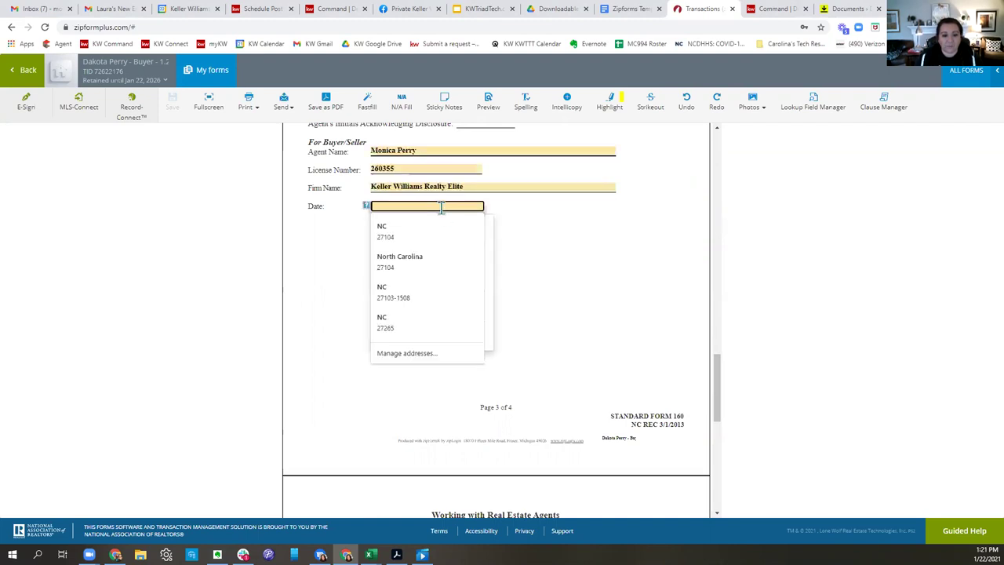
{"action": "type", "text": "01/"}
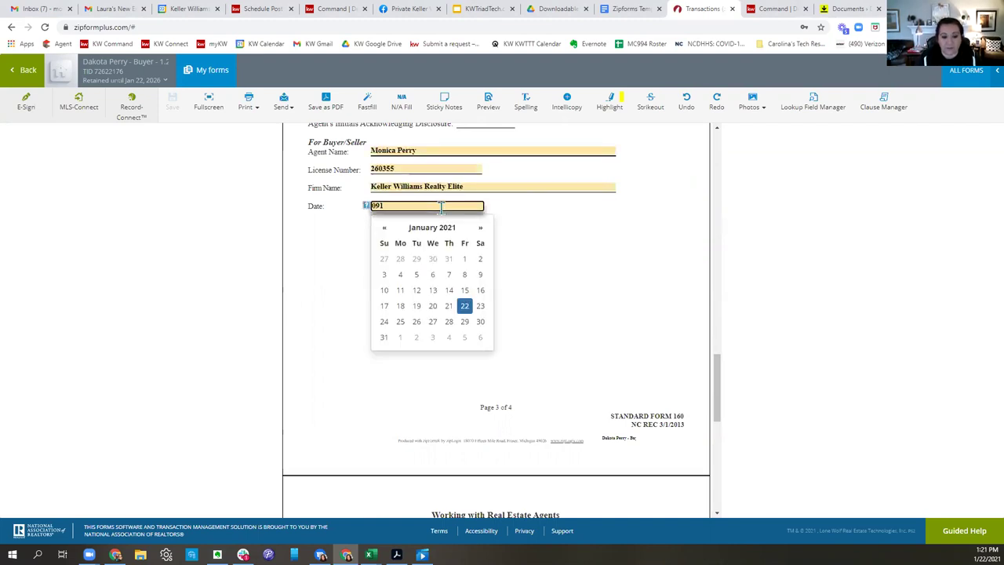
{"action": "left_click", "coordinate": [464, 305]}
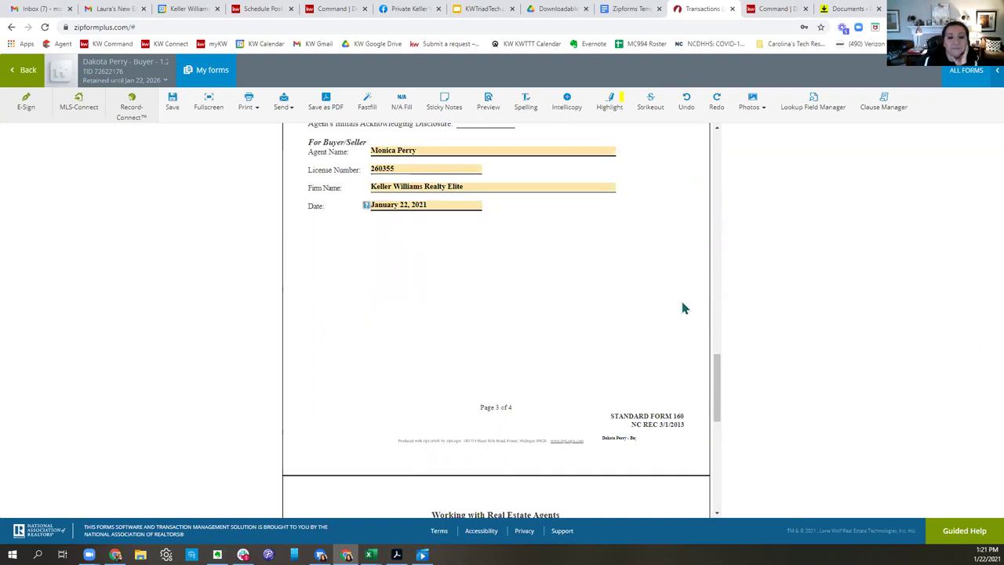
Check that both buyers' names are prefilled, leaving them unchanged.
{"action": "scroll", "coordinate": [683, 308], "scroll_direction": "down", "scroll_amount": 4}
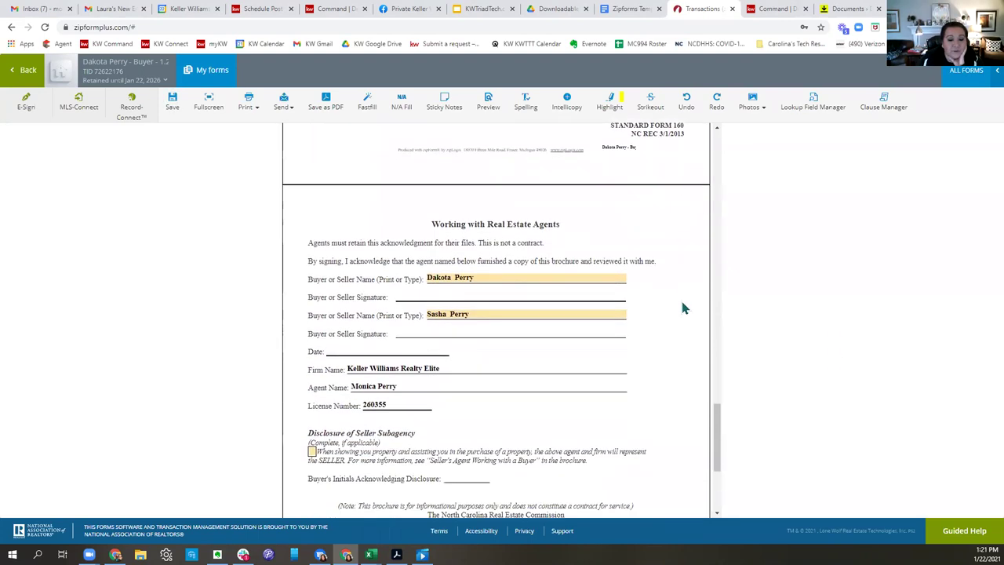
{"action": "left_click", "coordinate": [520, 254]}
{"action": "left_click_drag", "start_coordinate": [482, 292], "coordinate": [423, 293]}
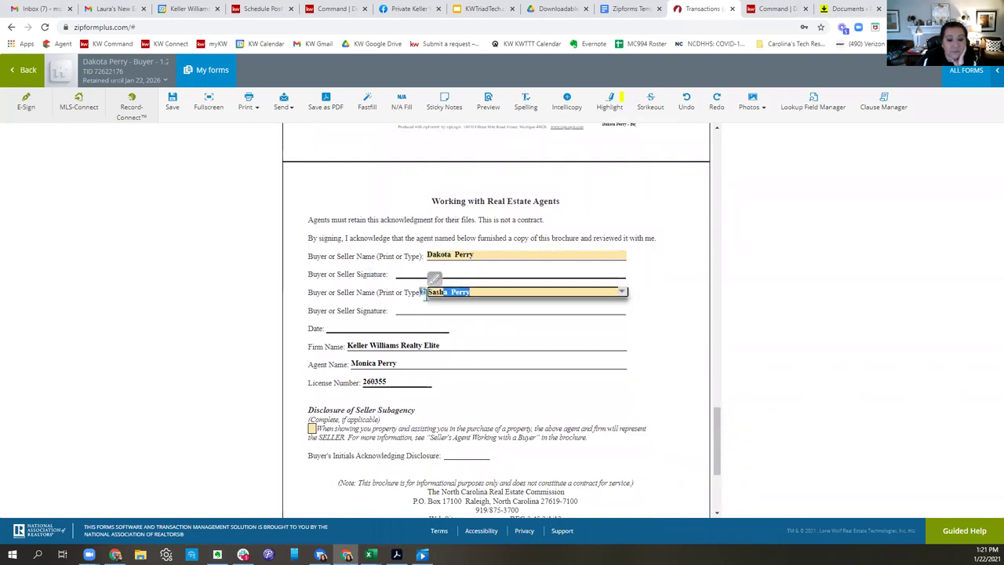
{"action": "left_click", "coordinate": [587, 358]}
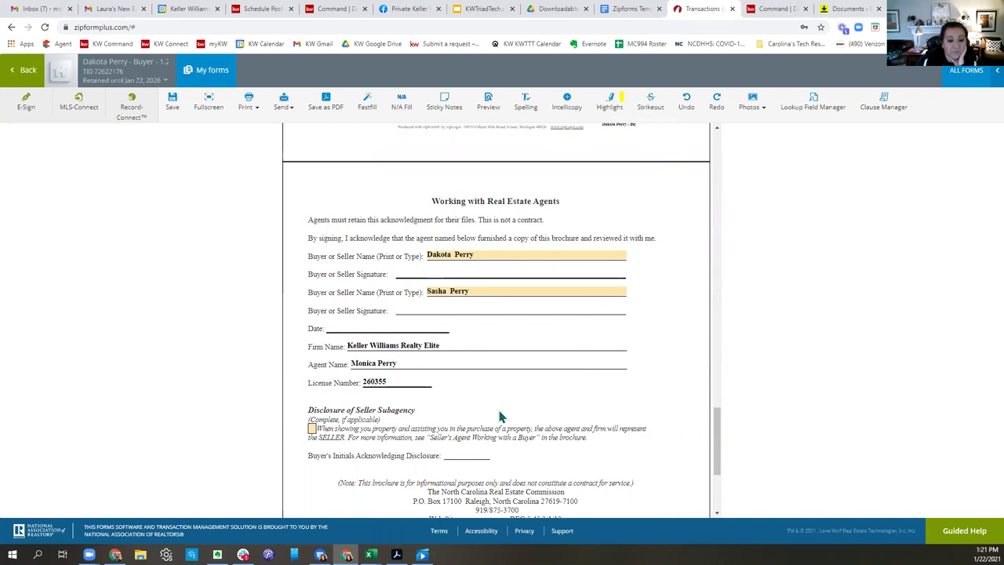
{"action": "scroll", "coordinate": [561, 334], "scroll_direction": "down", "scroll_amount": 3}
{"action": "scroll", "coordinate": [569, 332], "scroll_direction": "up", "scroll_amount": 15}
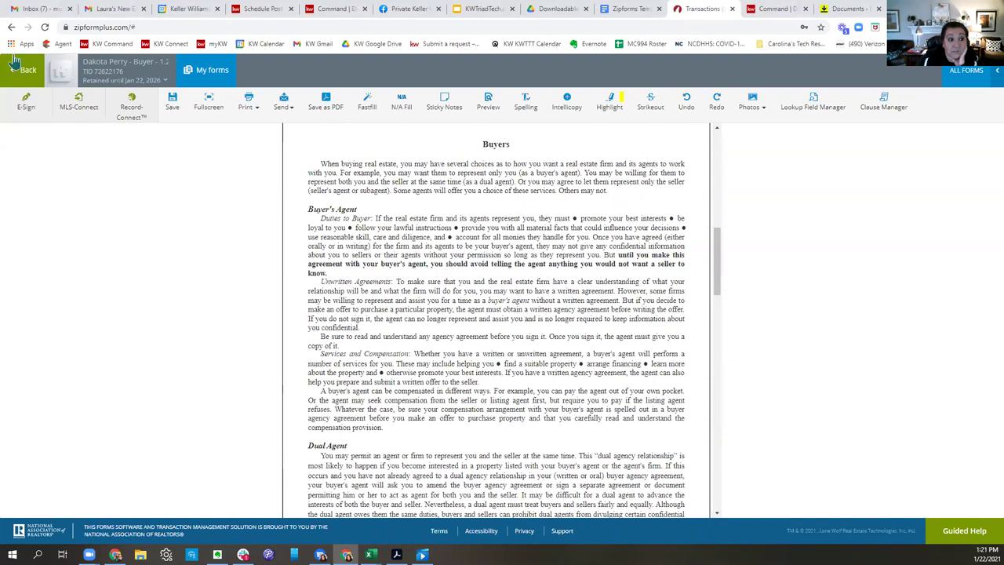
Open the Buyer Agency Agreement, accept the combined buyer names and date it January 22.
{"action": "left_click", "coordinate": [22, 69]}
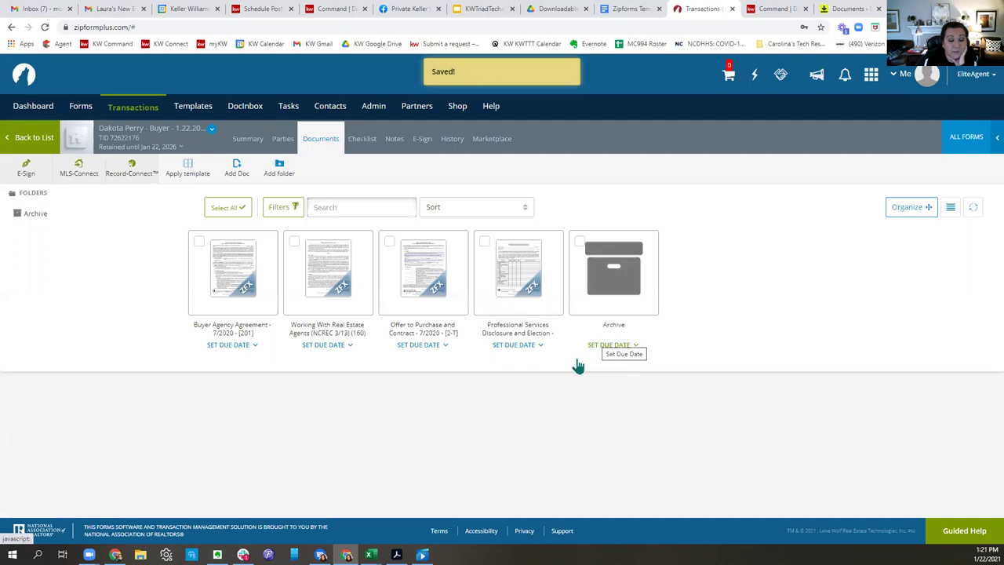
{"action": "left_click", "coordinate": [222, 269]}
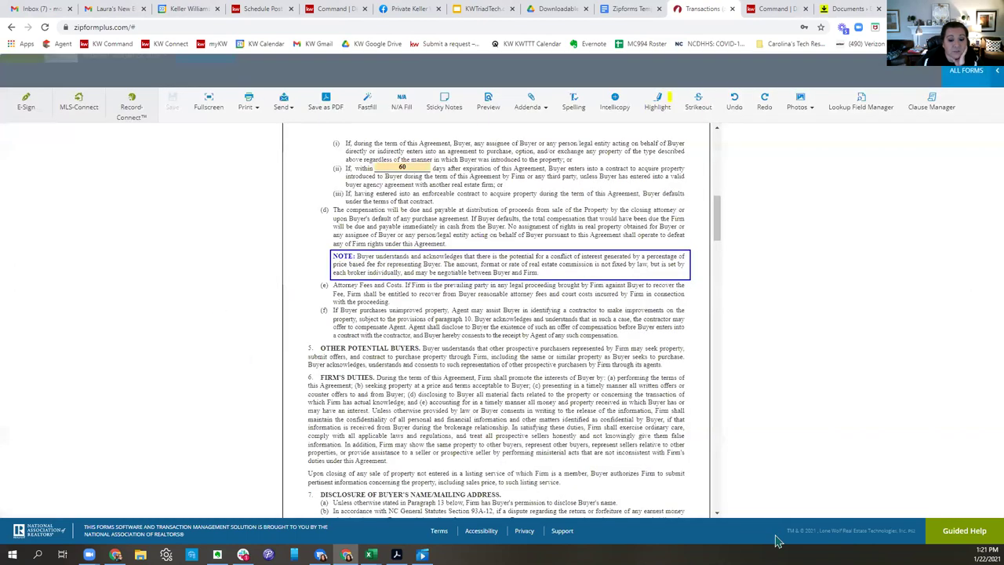
{"action": "scroll", "coordinate": [524, 353], "scroll_direction": "up", "scroll_amount": 10}
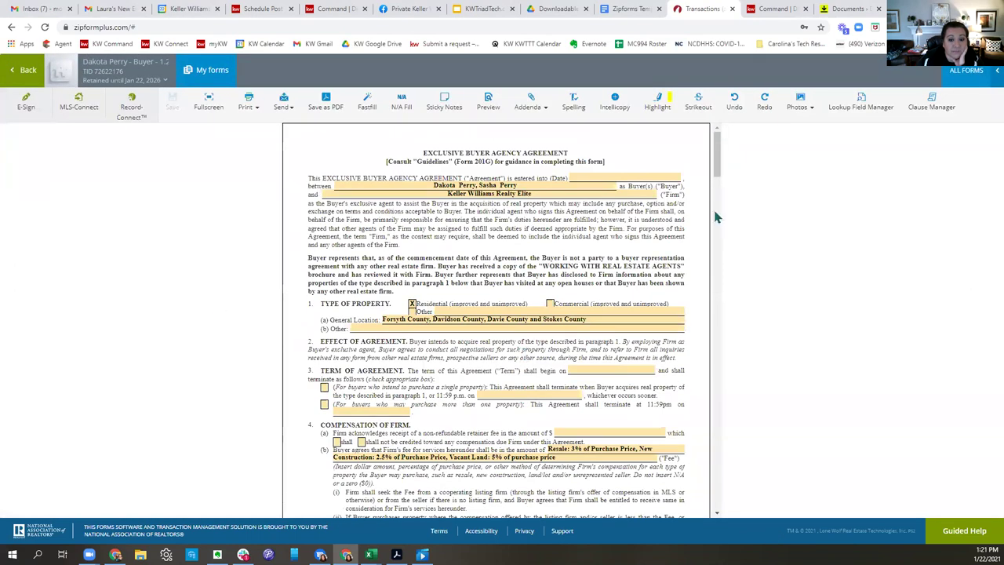
{"action": "left_click", "coordinate": [423, 185]}
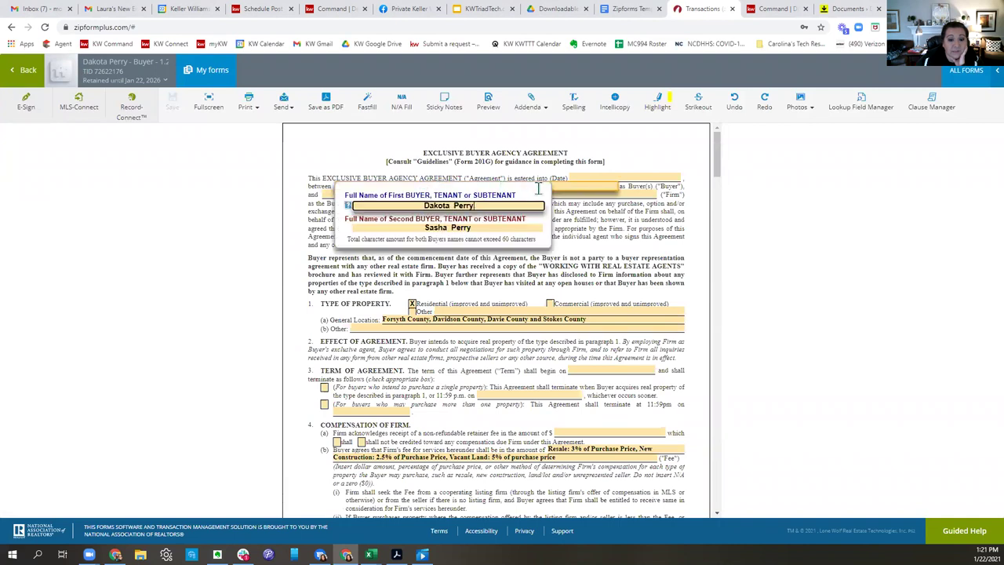
{"action": "left_click", "coordinate": [636, 257]}
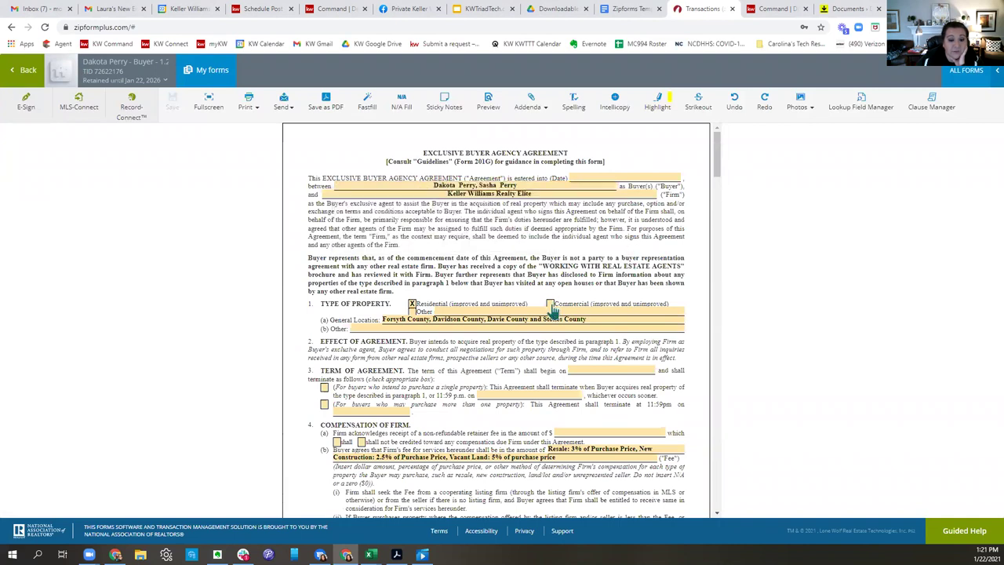
{"action": "left_click", "coordinate": [615, 176]}
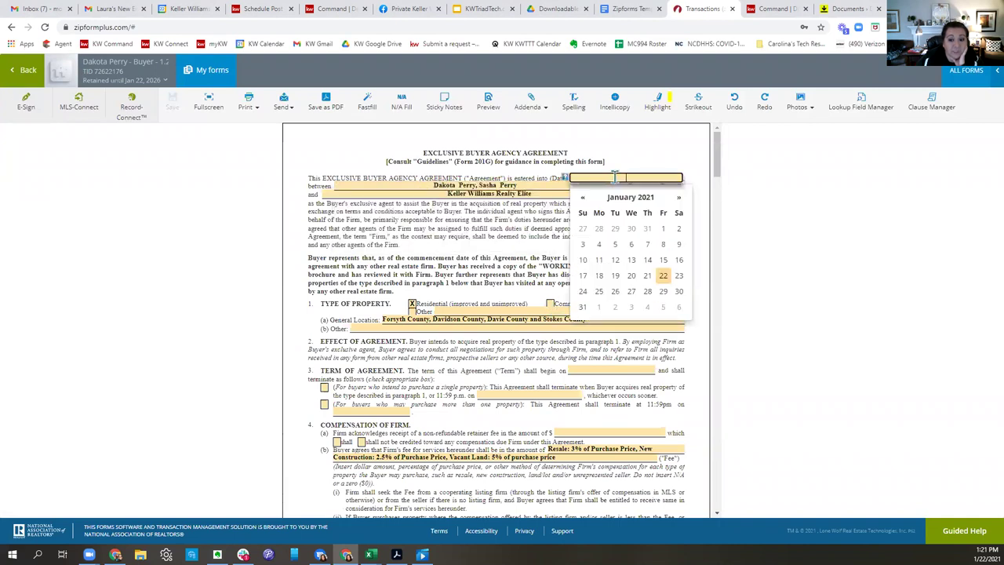
{"action": "left_click", "coordinate": [666, 276]}
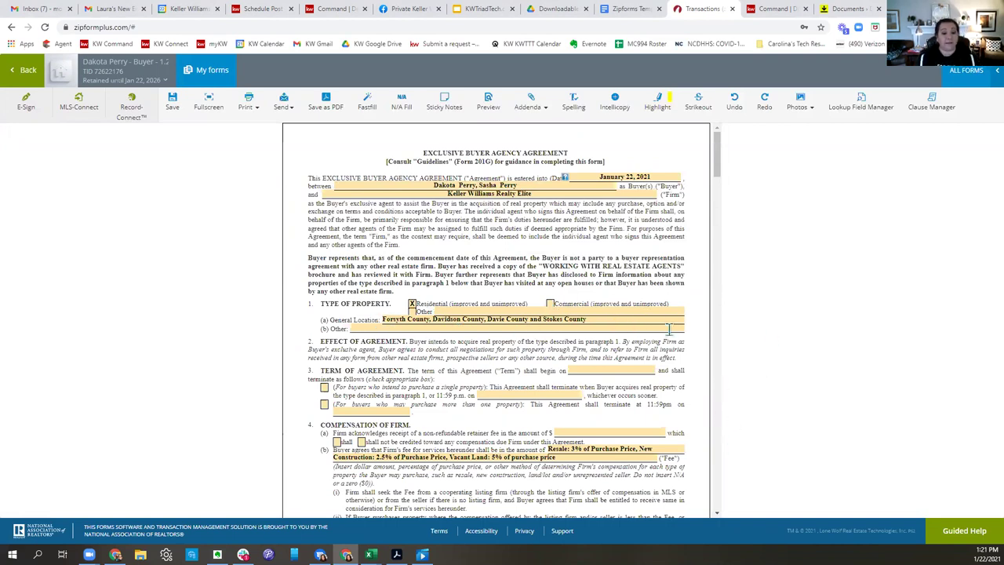
Set the term start to January 22, 2021 and tick the single-property termination option.
{"action": "scroll", "coordinate": [649, 283], "scroll_direction": "down", "scroll_amount": 2}
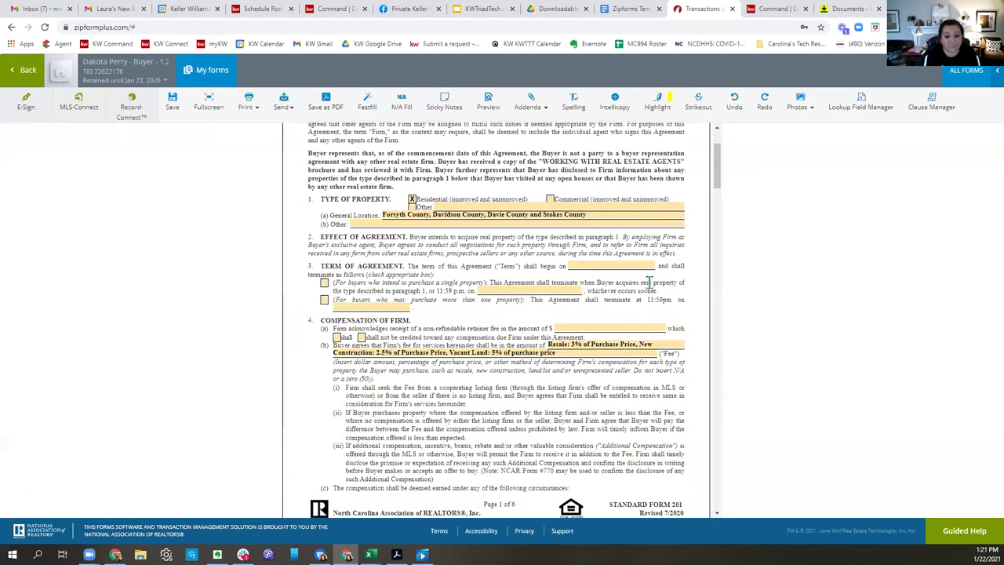
{"action": "left_click", "coordinate": [608, 265]}
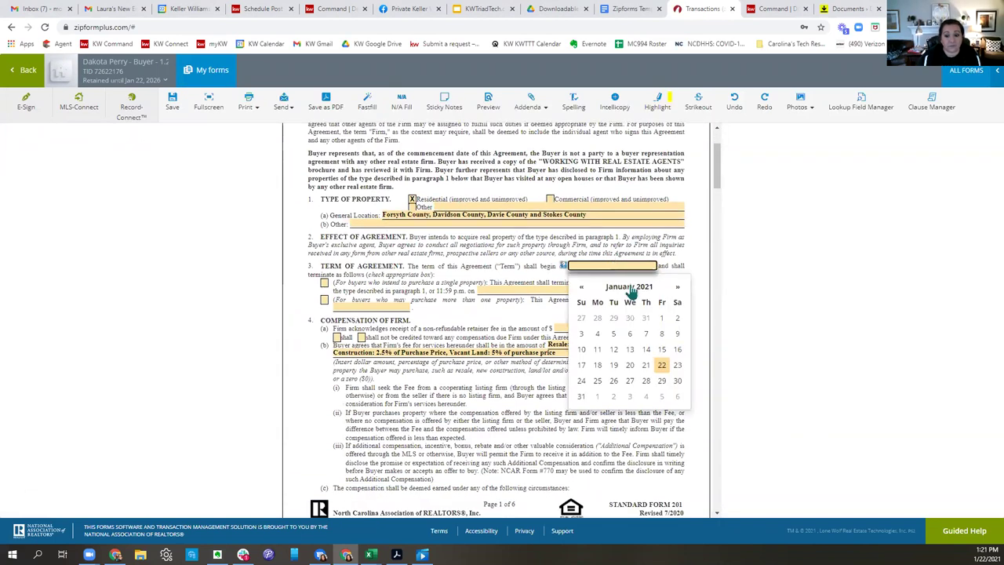
{"action": "left_click", "coordinate": [663, 365]}
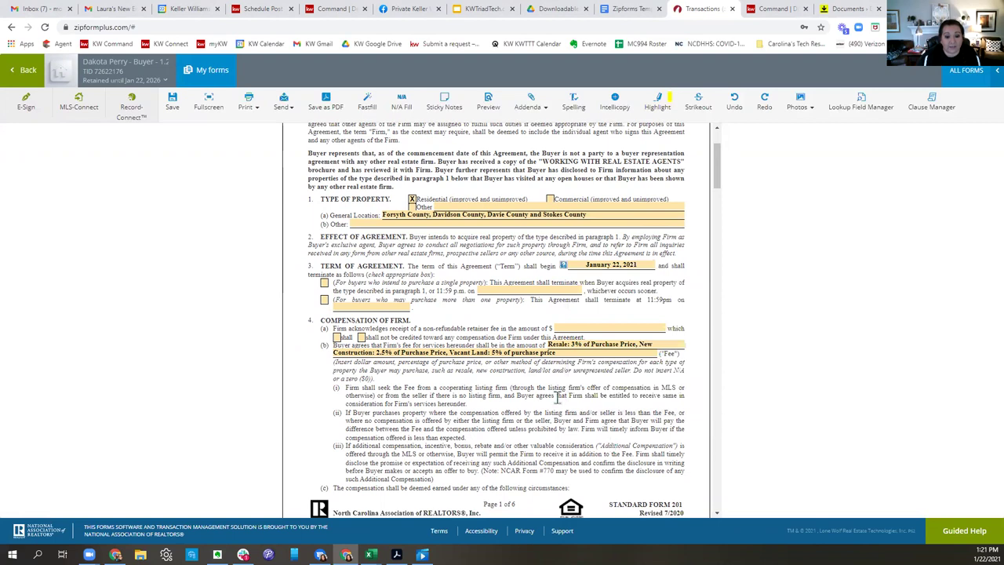
{"action": "left_click", "coordinate": [323, 302]}
Set the single-property term end date to March 31, 2021.
{"action": "left_click", "coordinate": [323, 284]}
{"action": "left_click", "coordinate": [529, 291]}
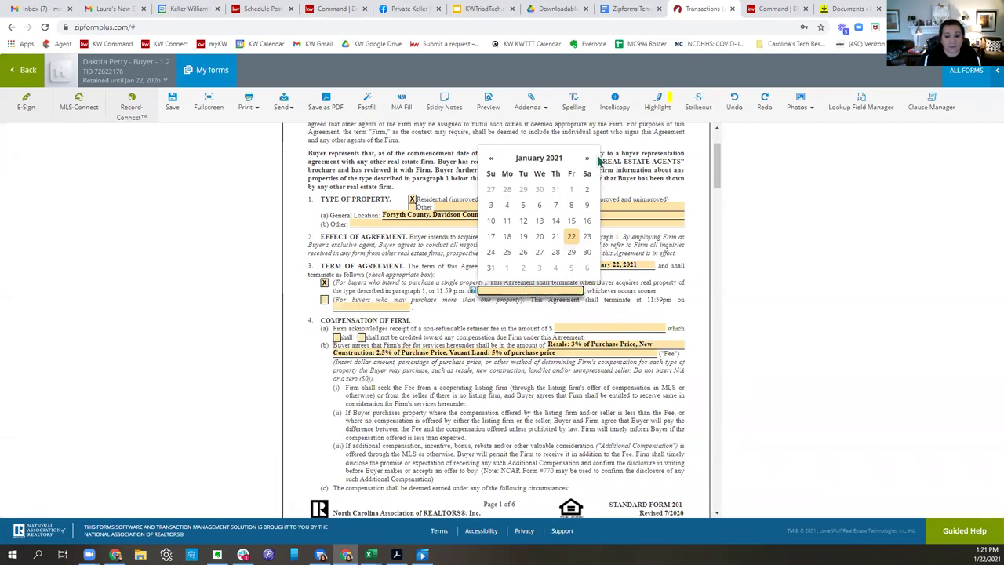
{"action": "left_click", "coordinate": [587, 157]}
{"action": "left_click", "coordinate": [587, 158]}
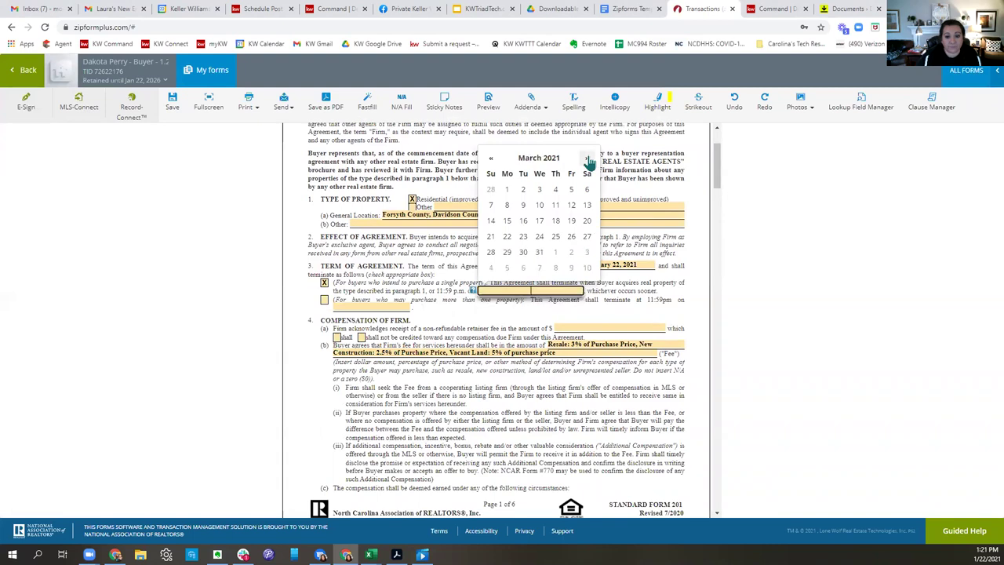
{"action": "left_click", "coordinate": [538, 252]}
{"action": "left_click", "coordinate": [566, 287]}
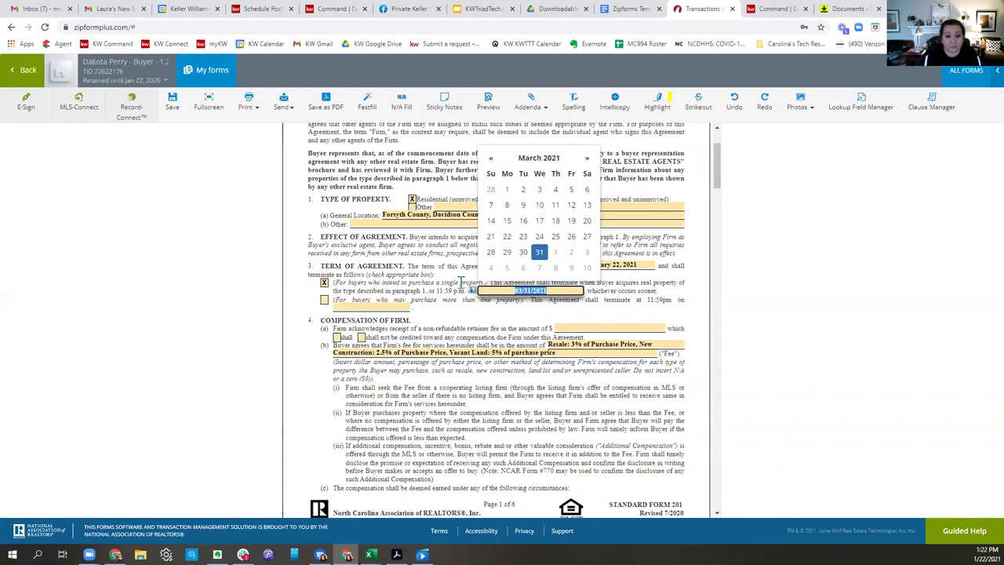
{"action": "left_click", "coordinate": [497, 325]}
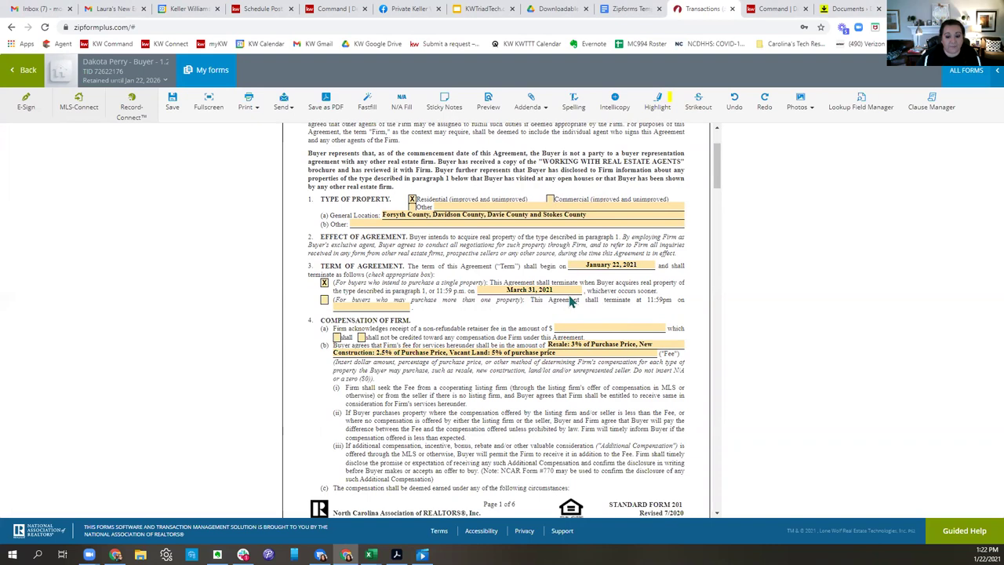
{"action": "left_click", "coordinate": [569, 288]}
{"action": "left_click", "coordinate": [490, 323]}
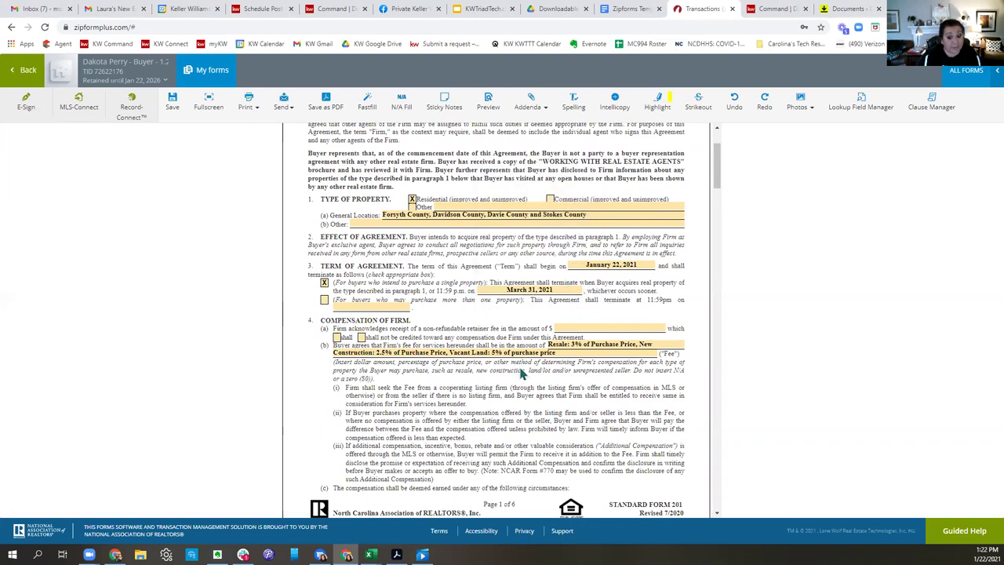
Save the reviewed Buyer Agency Agreement and open the Offer to Purchase and Contract.
{"action": "scroll", "coordinate": [555, 385], "scroll_direction": "down", "scroll_amount": 1}
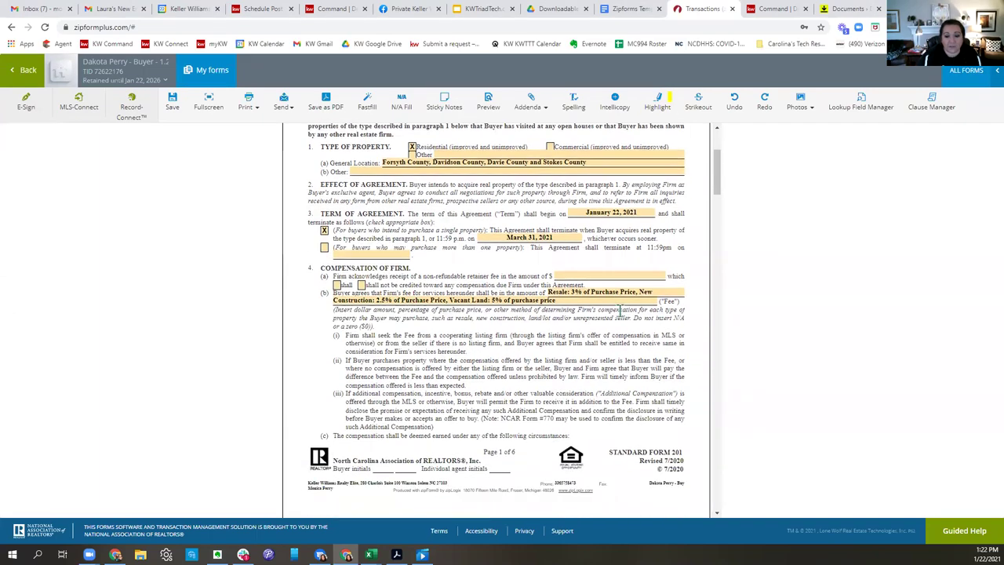
{"action": "scroll", "coordinate": [513, 366], "scroll_direction": "down", "scroll_amount": 6}
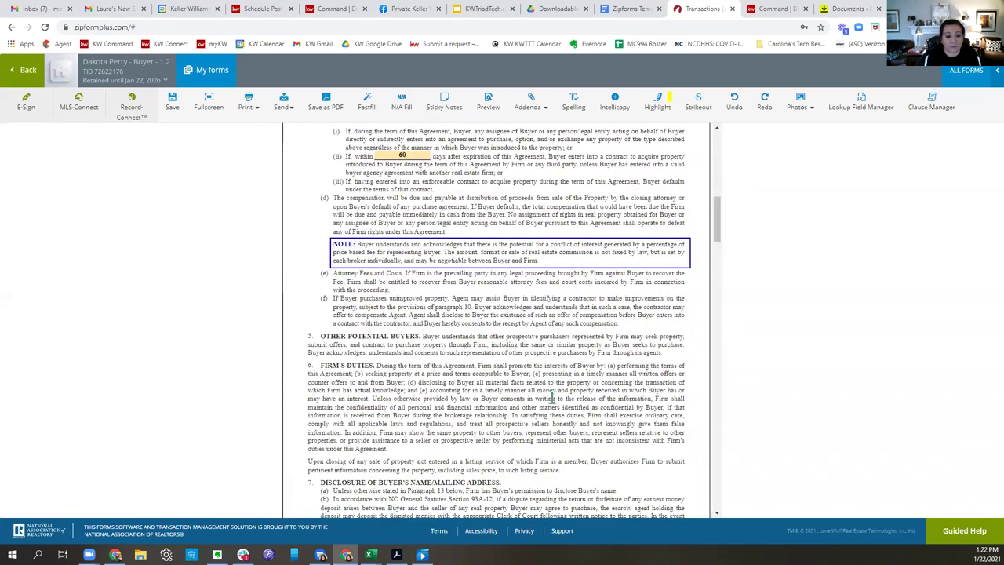
{"action": "scroll", "coordinate": [553, 398], "scroll_direction": "down", "scroll_amount": 10}
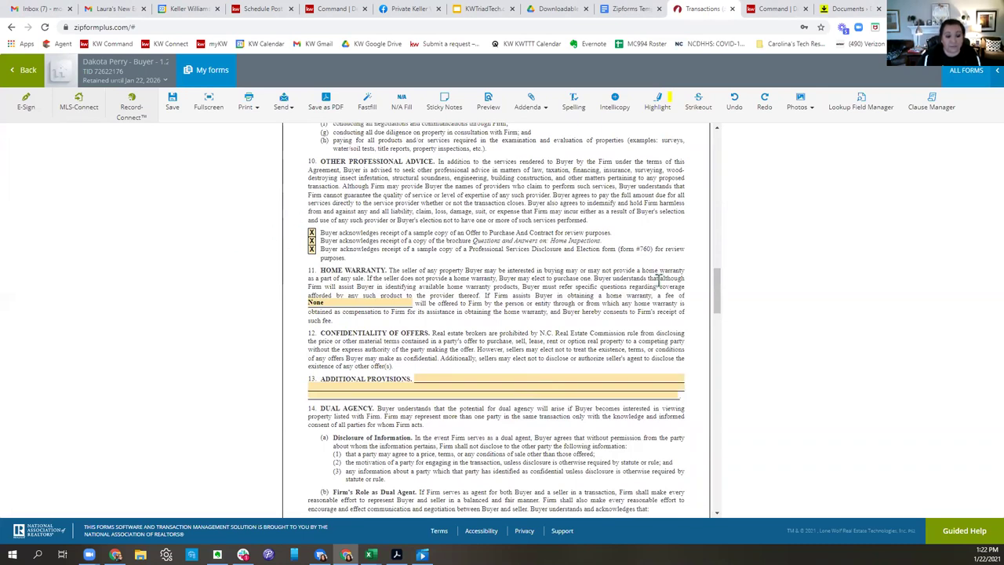
{"action": "scroll", "coordinate": [658, 278], "scroll_direction": "down", "scroll_amount": 2}
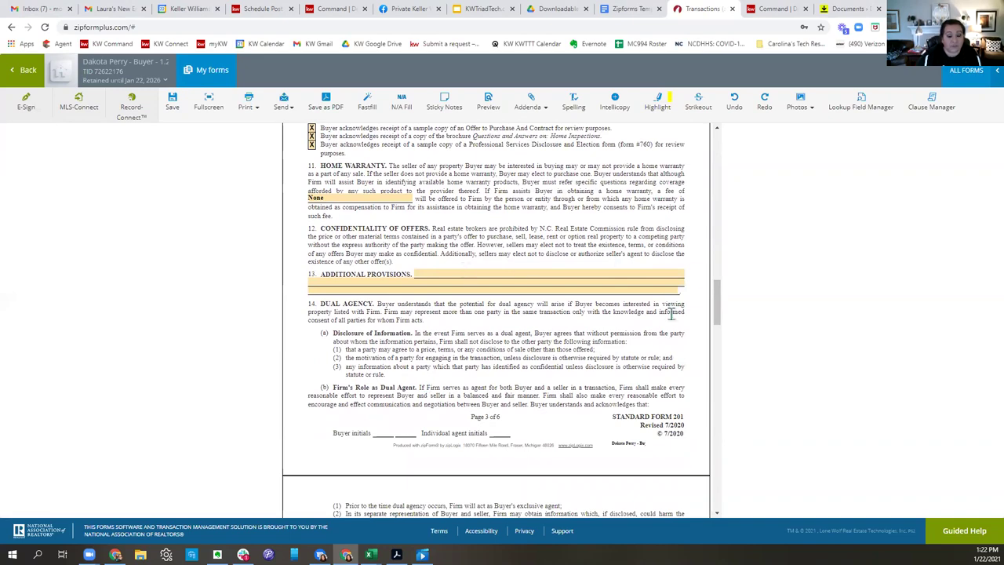
{"action": "scroll", "coordinate": [581, 328], "scroll_direction": "down", "scroll_amount": 9}
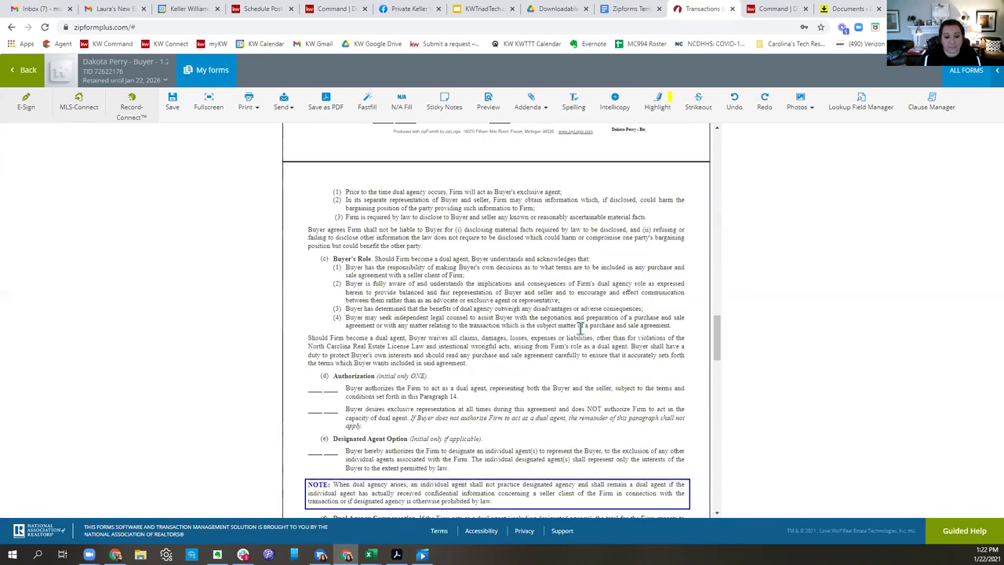
{"action": "scroll", "coordinate": [580, 327], "scroll_direction": "down", "scroll_amount": 1}
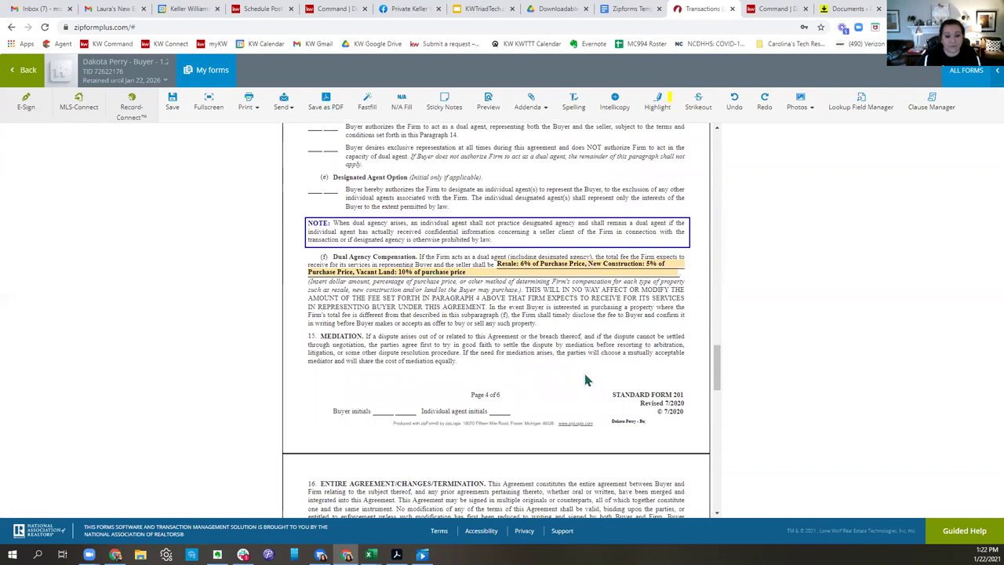
{"action": "scroll", "coordinate": [584, 371], "scroll_direction": "down", "scroll_amount": 7}
{"action": "scroll", "coordinate": [588, 374], "scroll_direction": "down", "scroll_amount": 8}
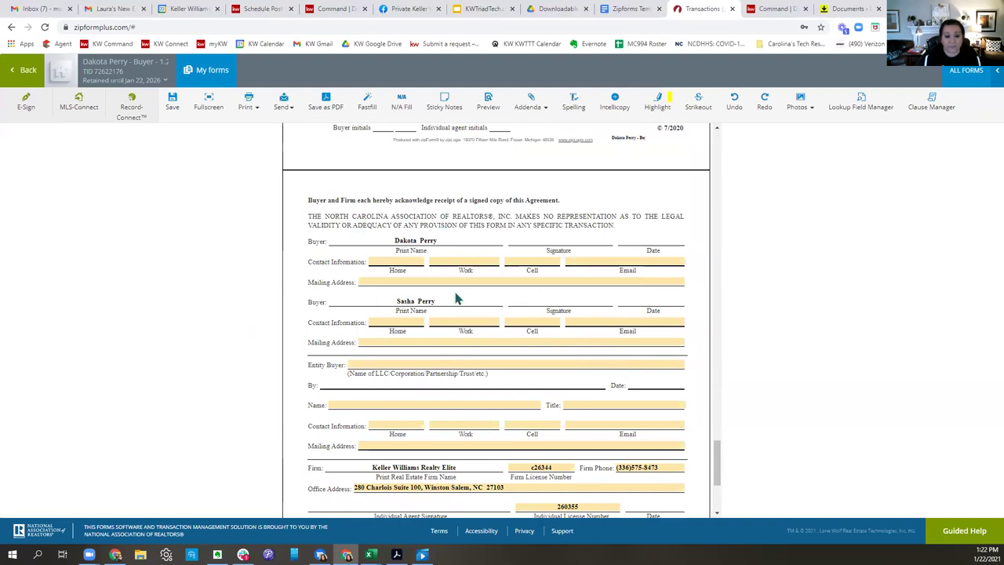
{"action": "scroll", "coordinate": [552, 274], "scroll_direction": "down", "scroll_amount": 3}
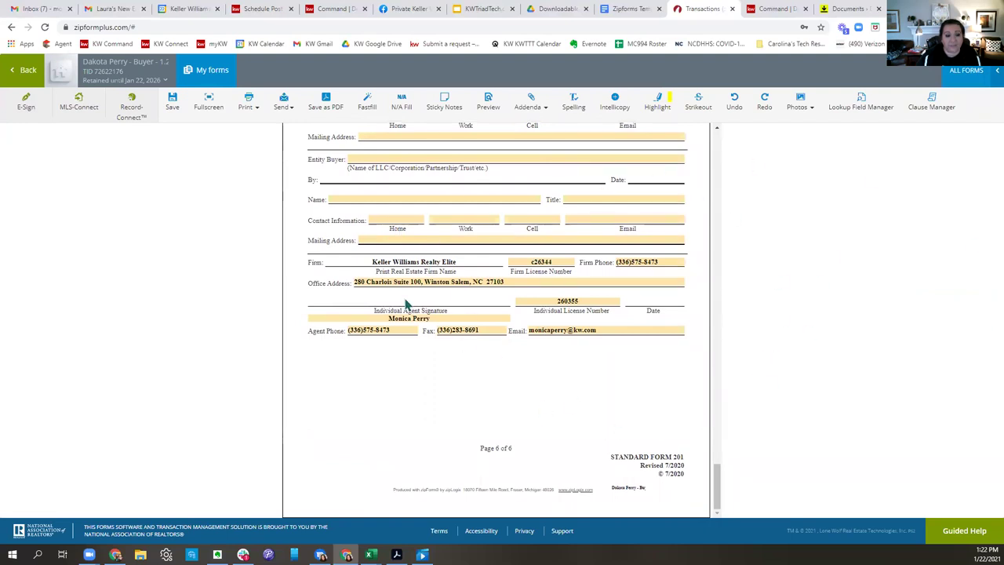
{"action": "left_click", "coordinate": [23, 70]}
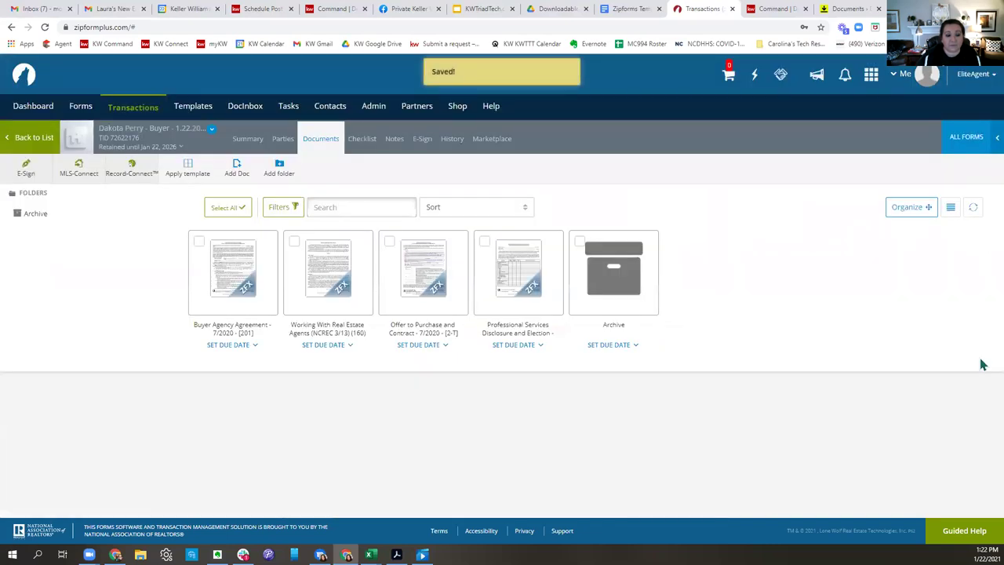
{"action": "left_click", "coordinate": [400, 282]}
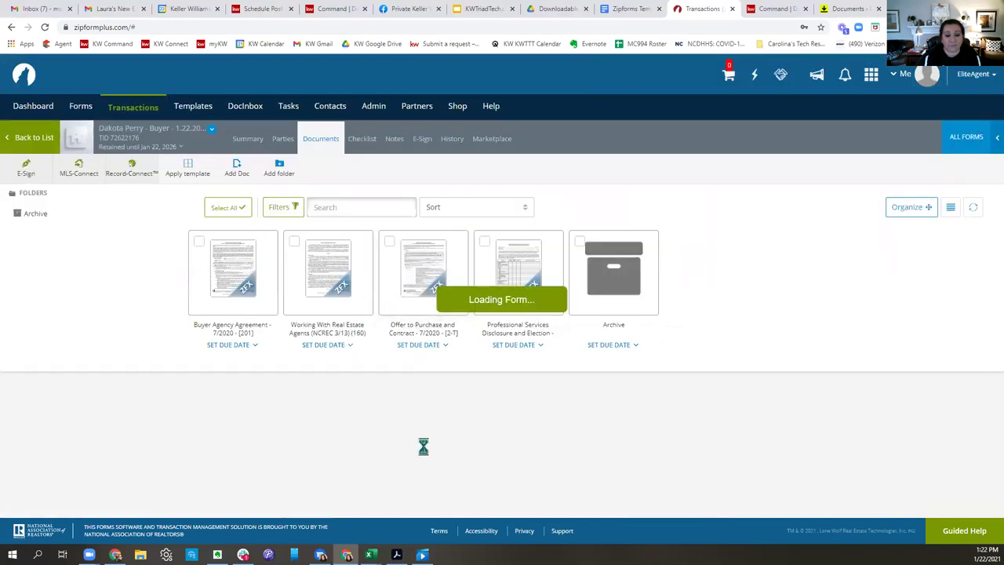
Enter both sellers' names in Seller and pick both buyers from the Buyer suggestions.
{"action": "scroll", "coordinate": [678, 343], "scroll_direction": "down", "scroll_amount": 10}
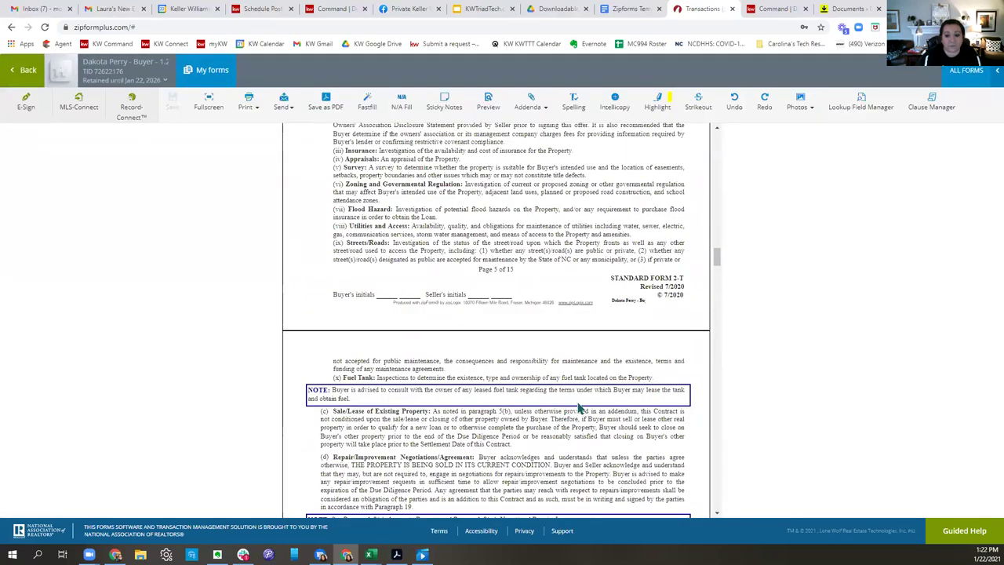
{"action": "scroll", "coordinate": [678, 343], "scroll_direction": "up", "scroll_amount": 15}
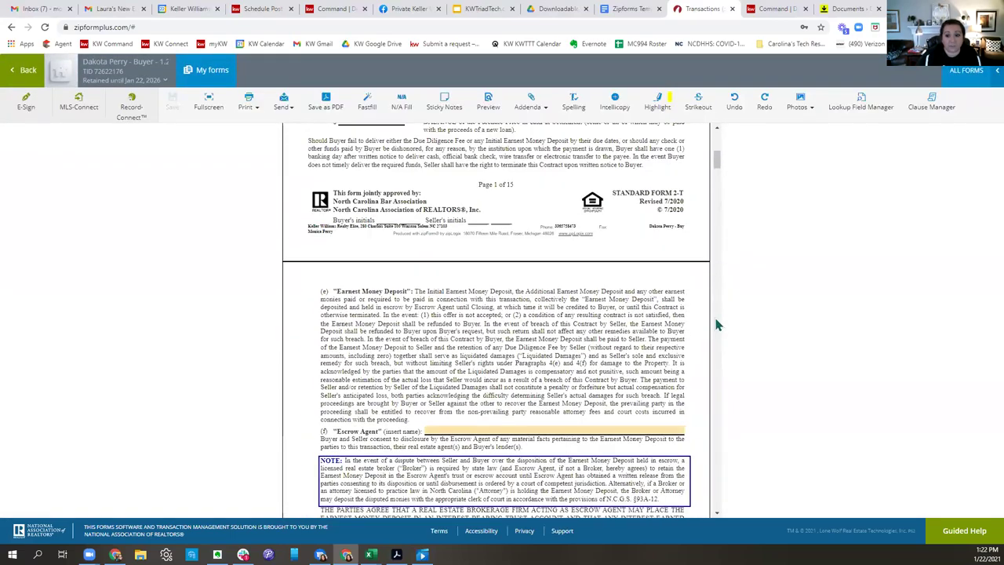
{"action": "left_click", "coordinate": [387, 221]}
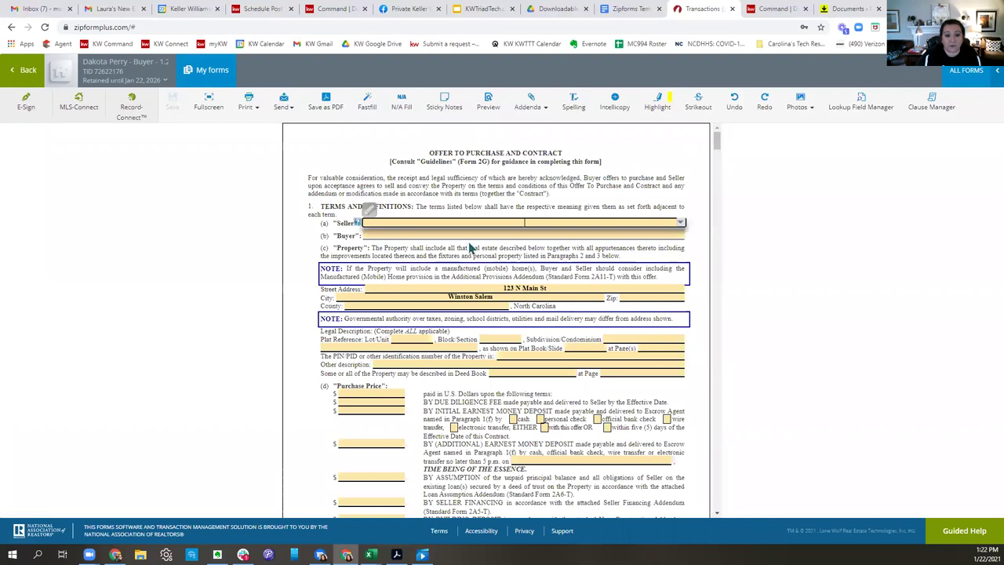
{"action": "type", "text": "Jan"}
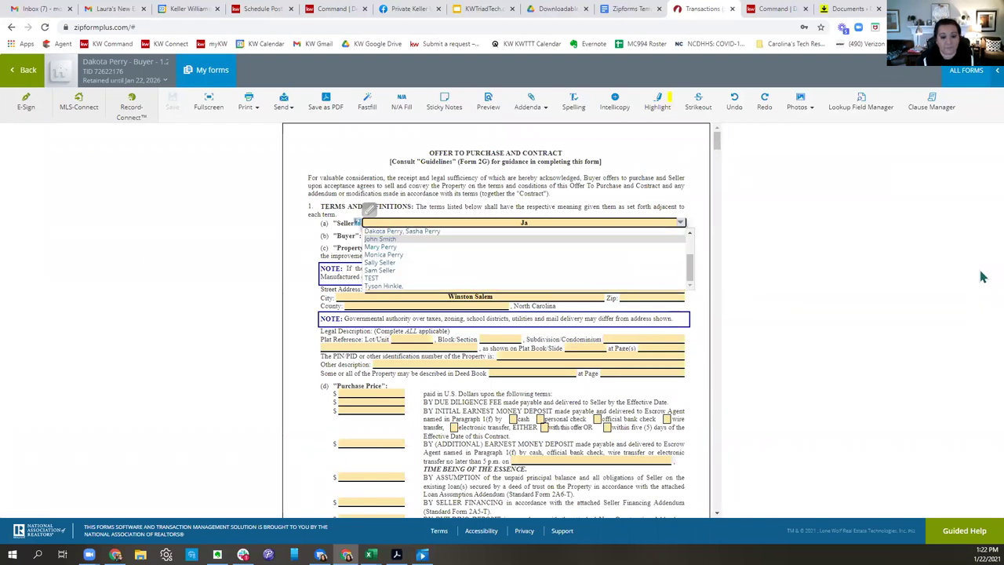
{"action": "left_click", "coordinate": [549, 240]}
{"action": "type", "text": "and"}
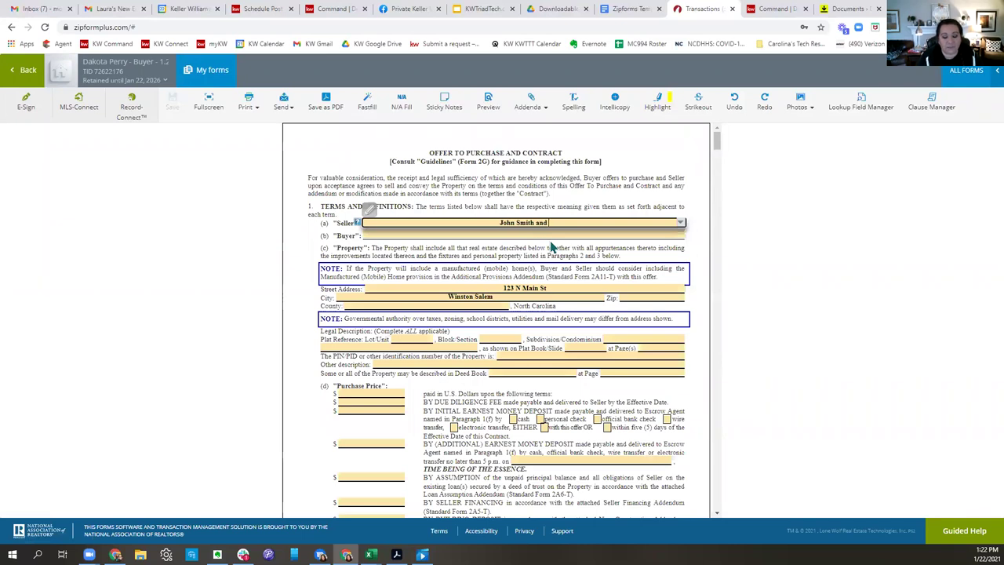
{"action": "type", "text": " Jane Smith"}
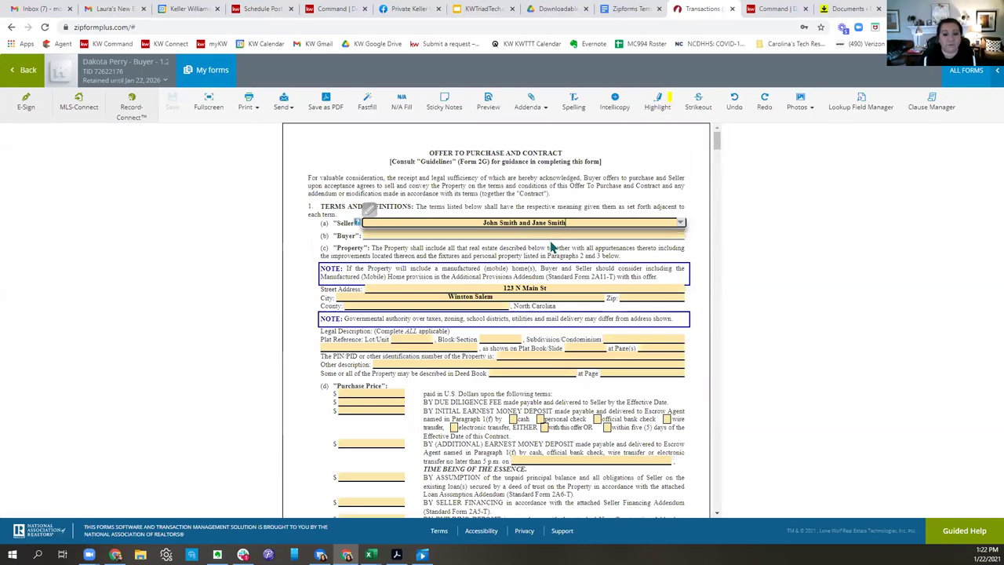
{"action": "key", "text": "Tab"}
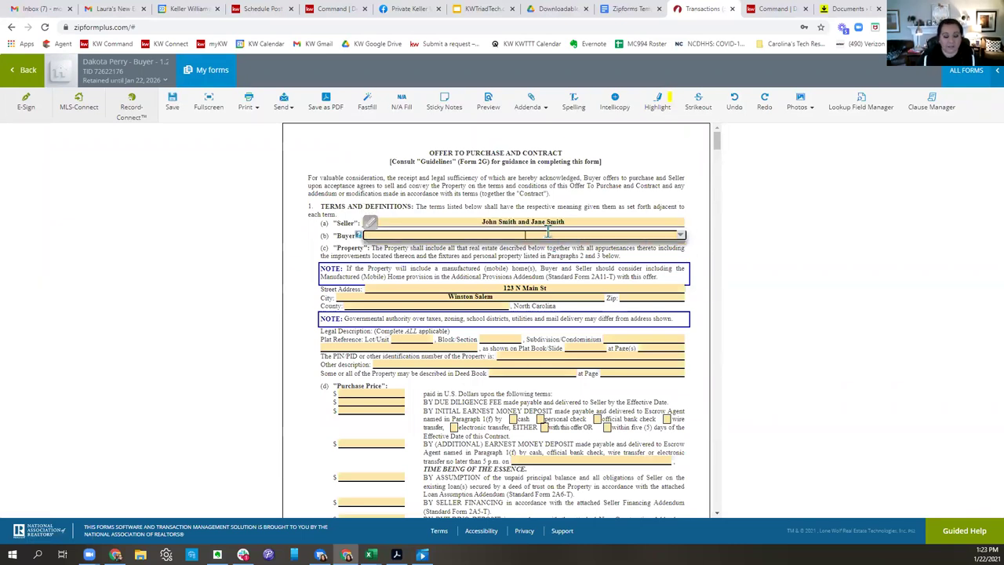
{"action": "type", "text": "Dako"}
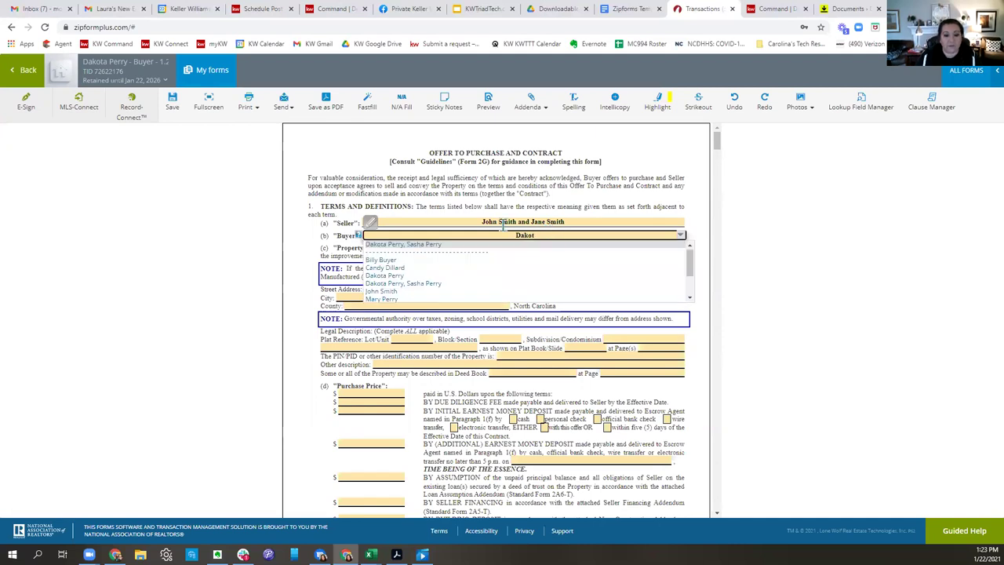
{"action": "type", "text": "t"}
{"action": "left_click", "coordinate": [423, 247]}
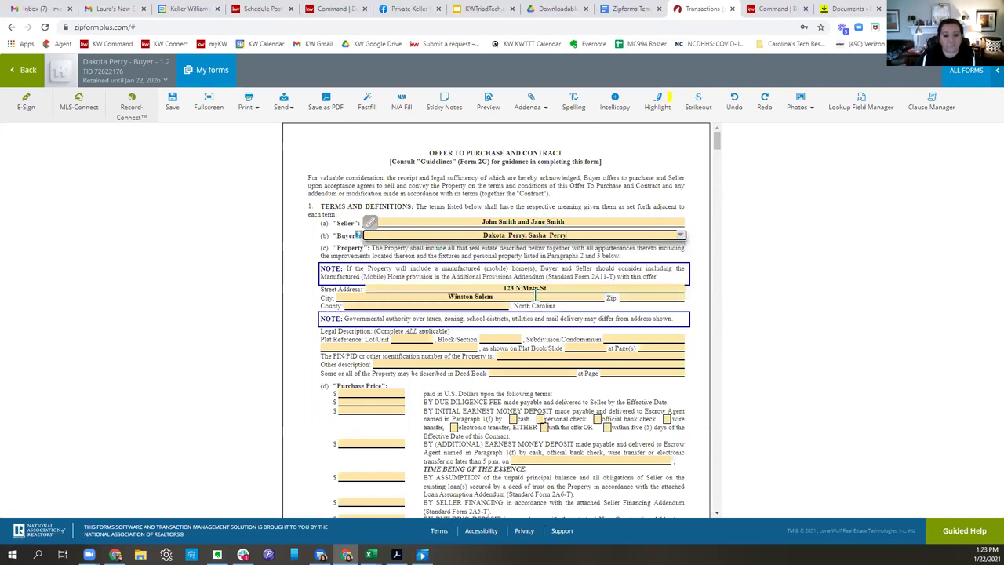
{"action": "left_click", "coordinate": [569, 277]}
Enter a 400,000.00 purchase price, 1,500.00 due diligence fee and 15,000.00 earnest money.
{"action": "scroll", "coordinate": [309, 157], "scroll_direction": "down", "scroll_amount": 1}
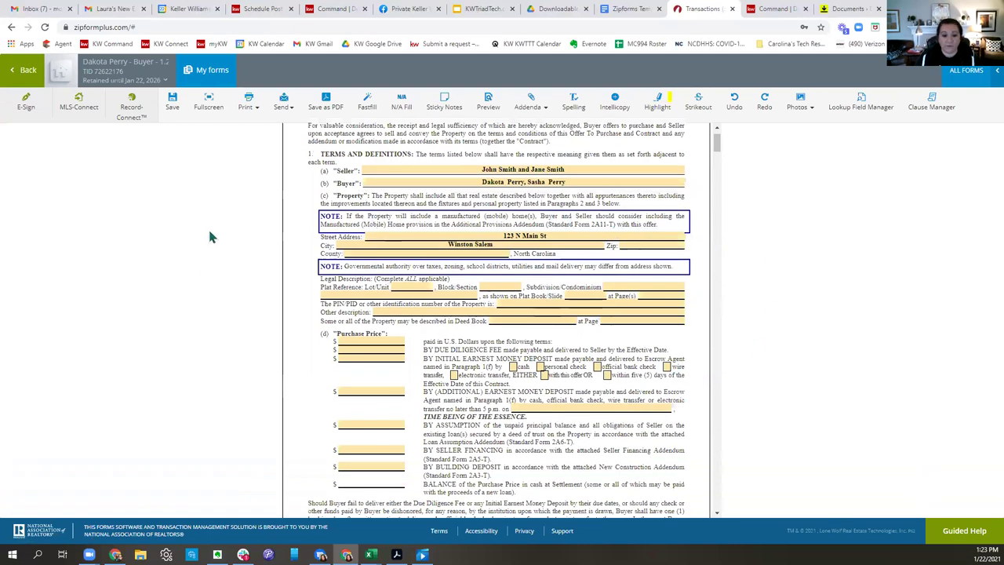
{"action": "left_click", "coordinate": [362, 342]}
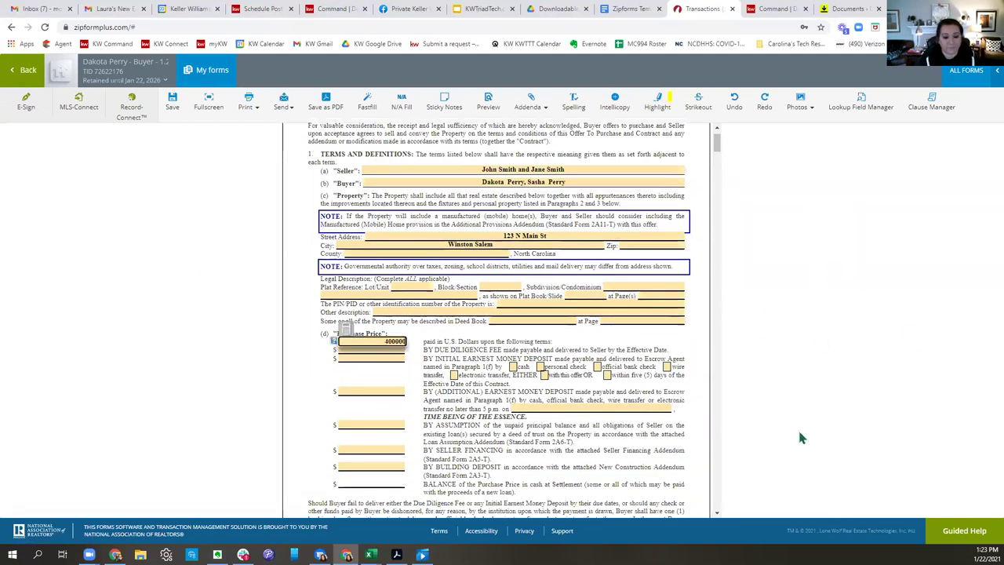
{"action": "key", "text": "Tab"}
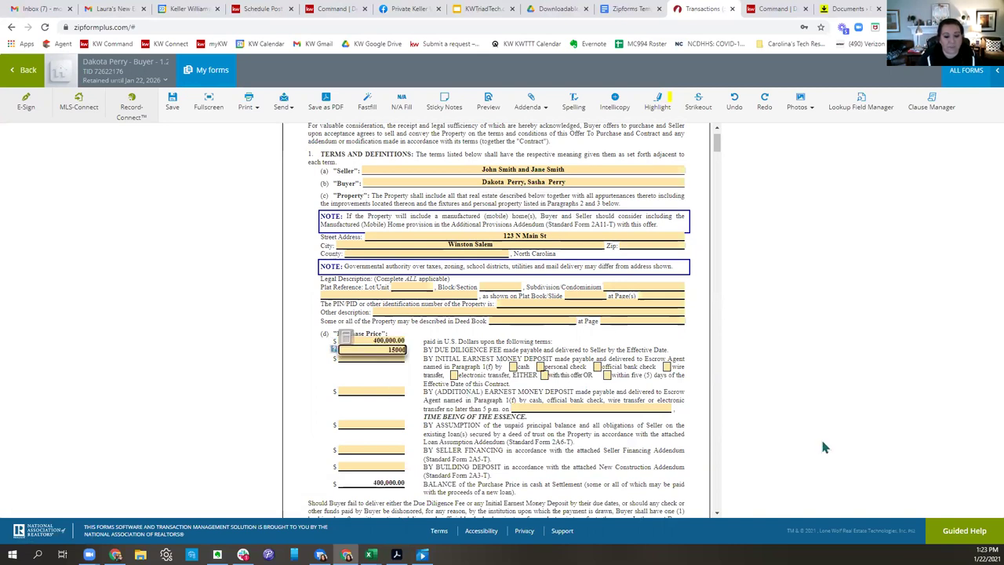
{"action": "key", "text": "Tab"}
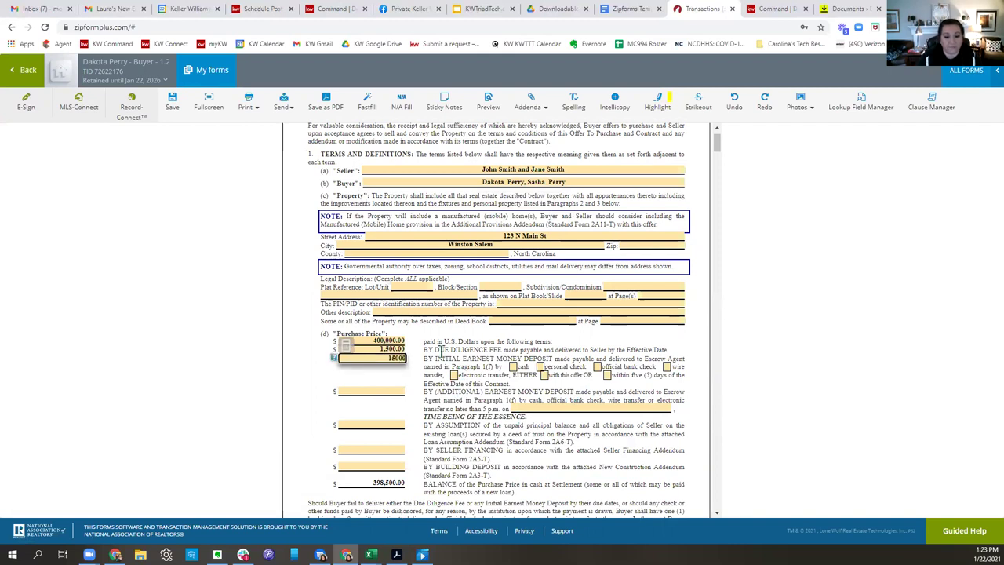
{"action": "key", "text": "Tab"}
Choose the law firm as the offer's escrow agent.
{"action": "scroll", "coordinate": [693, 401], "scroll_direction": "down", "scroll_amount": 2}
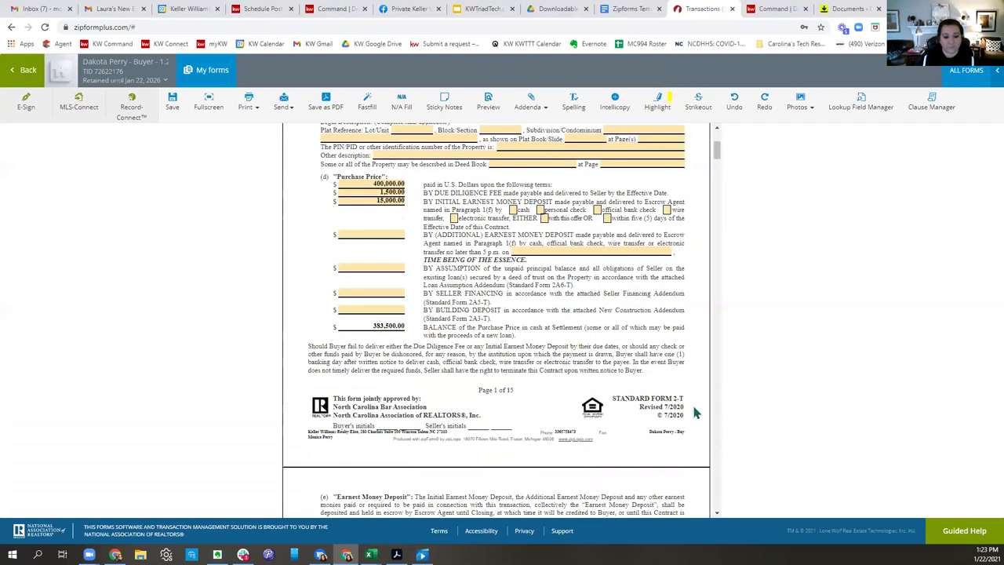
{"action": "scroll", "coordinate": [525, 301], "scroll_direction": "down", "scroll_amount": 8}
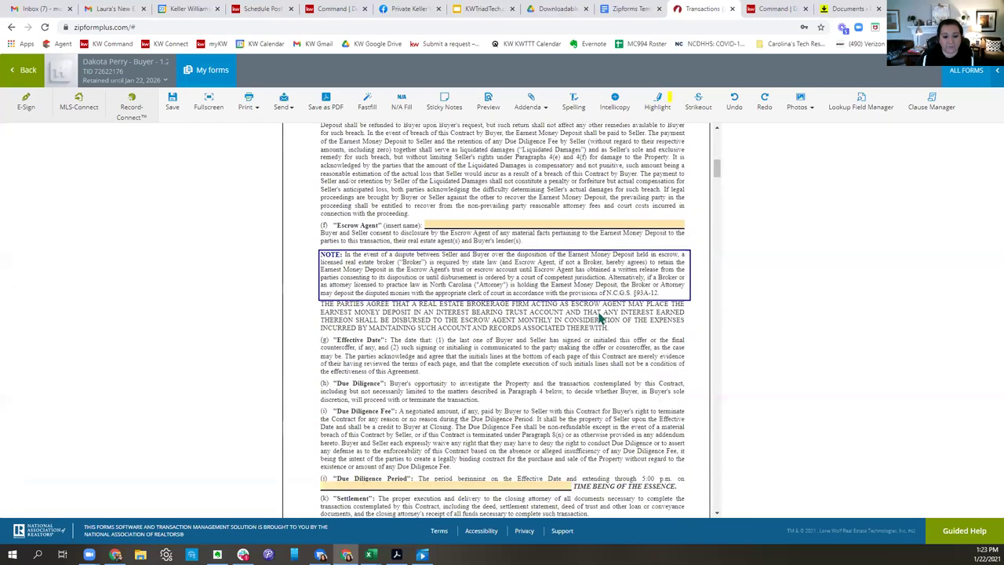
{"action": "left_click", "coordinate": [498, 218]}
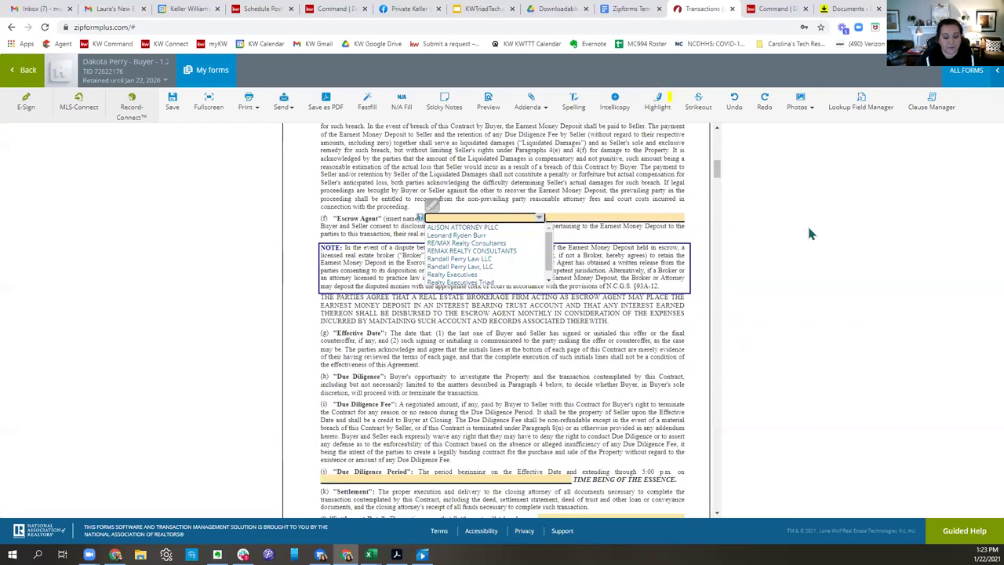
{"action": "left_click", "coordinate": [485, 261]}
Set the Due Diligence Period to February 11, 2021 and Settlement Date to February 26, 2021.
{"action": "scroll", "coordinate": [465, 354], "scroll_direction": "down", "scroll_amount": 1}
{"action": "scroll", "coordinate": [464, 355], "scroll_direction": "down", "scroll_amount": 3}
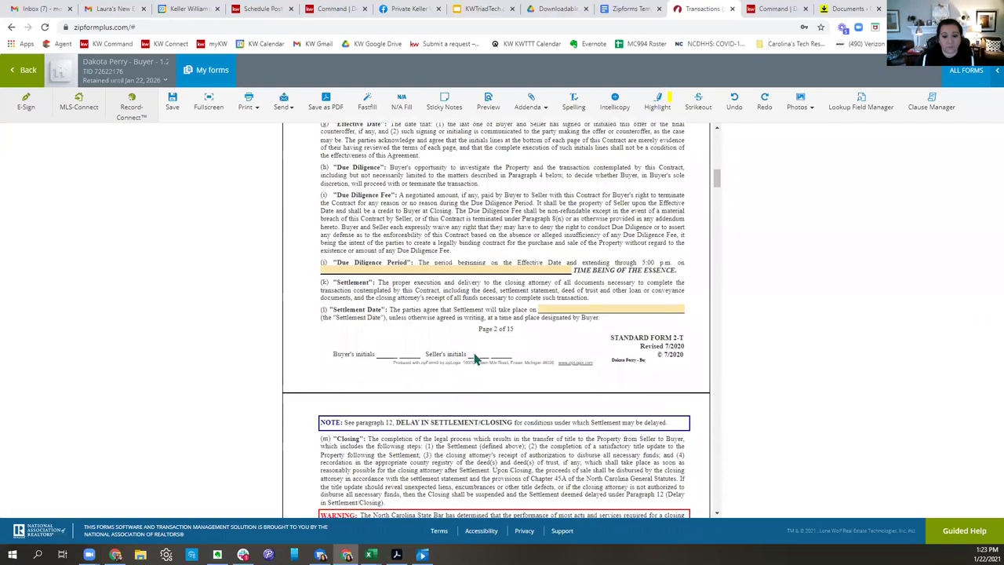
{"action": "left_click", "coordinate": [476, 264]}
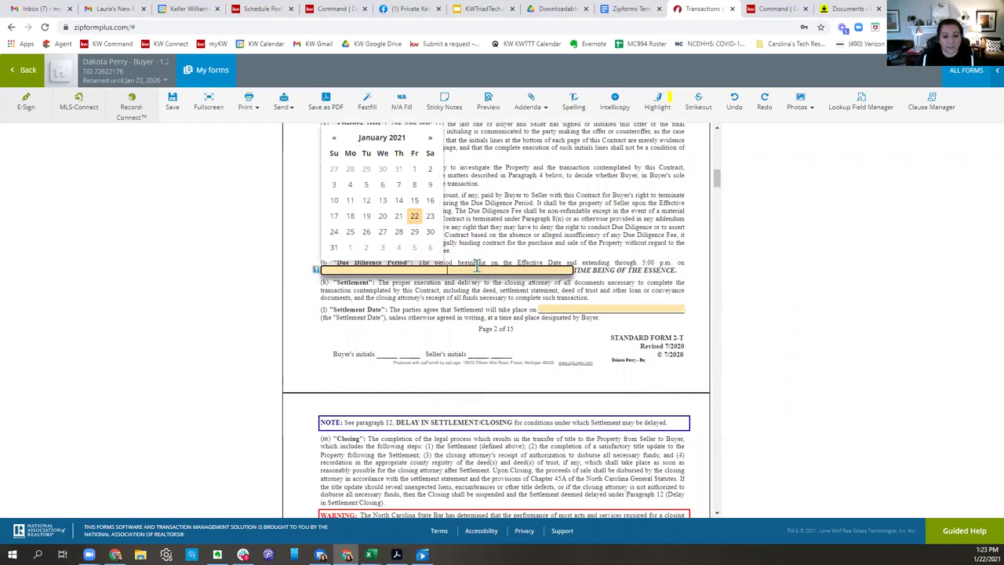
{"action": "left_click", "coordinate": [430, 138]}
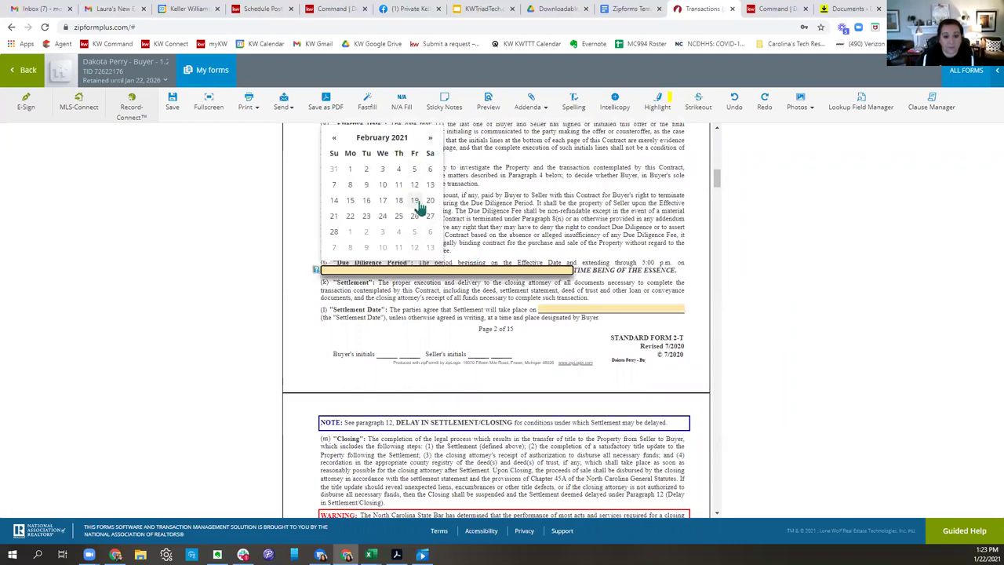
{"action": "left_click", "coordinate": [398, 185]}
{"action": "left_click", "coordinate": [614, 309]}
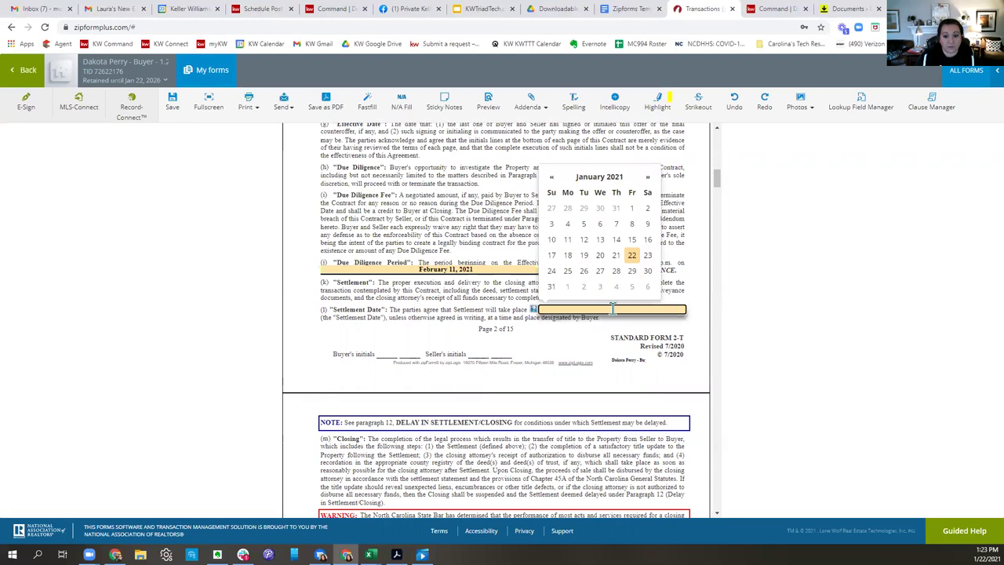
{"action": "left_click", "coordinate": [647, 178]}
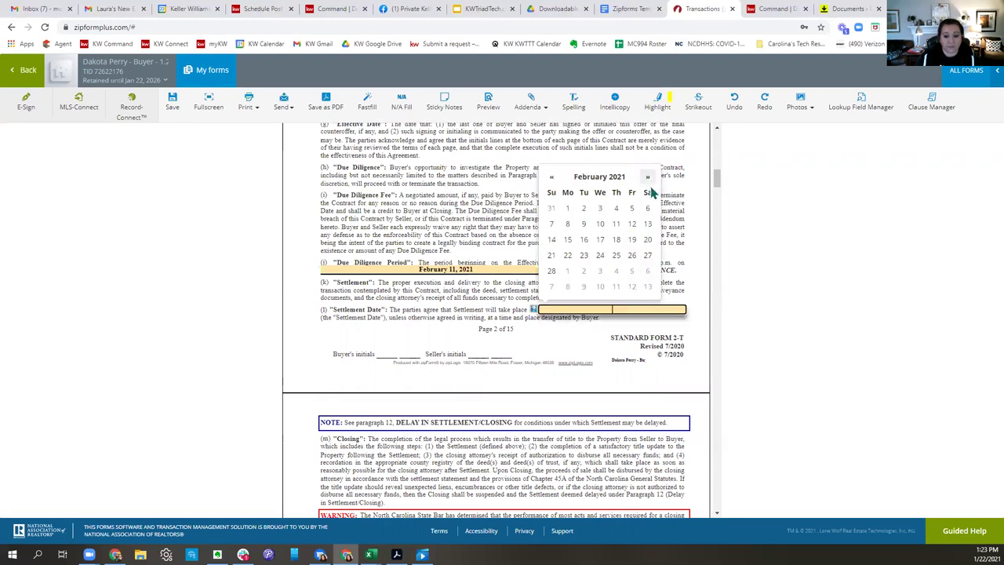
{"action": "left_click", "coordinate": [632, 255]}
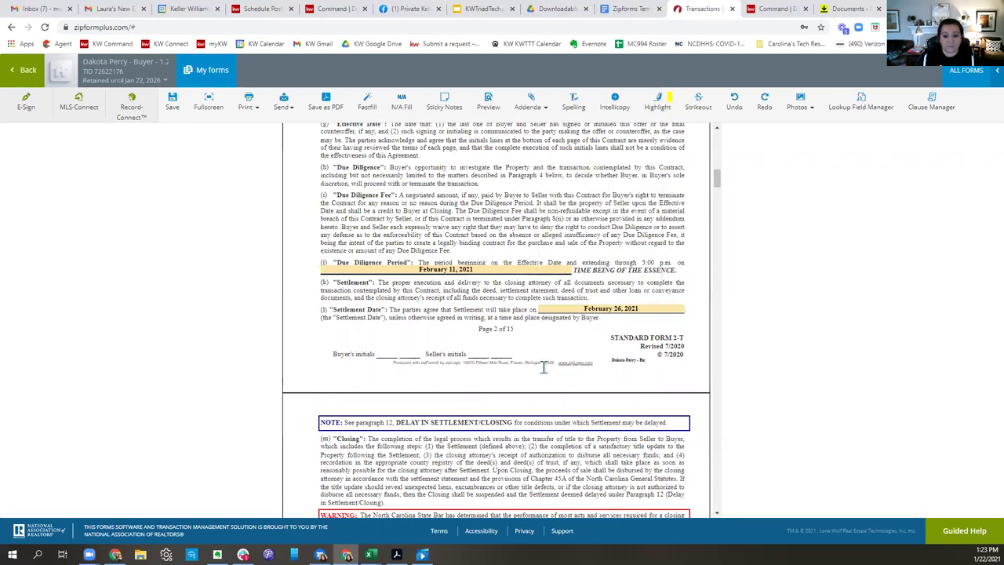
Save the offer, return to the transaction's forms and switch to the DocuSign Rooms window.
{"action": "scroll", "coordinate": [570, 384], "scroll_direction": "down", "scroll_amount": 3}
{"action": "scroll", "coordinate": [570, 385], "scroll_direction": "down", "scroll_amount": 10}
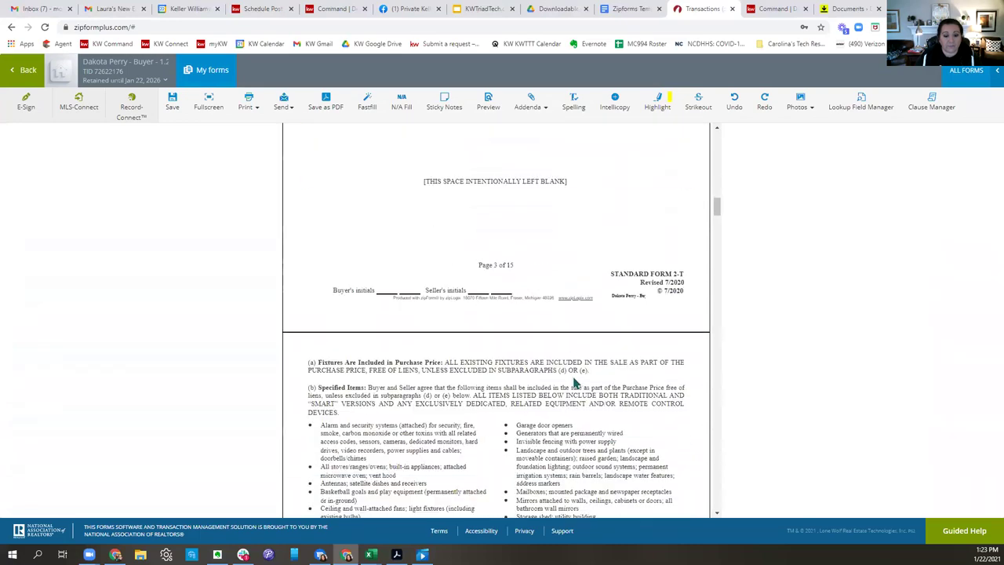
{"action": "scroll", "coordinate": [577, 383], "scroll_direction": "down", "scroll_amount": 3}
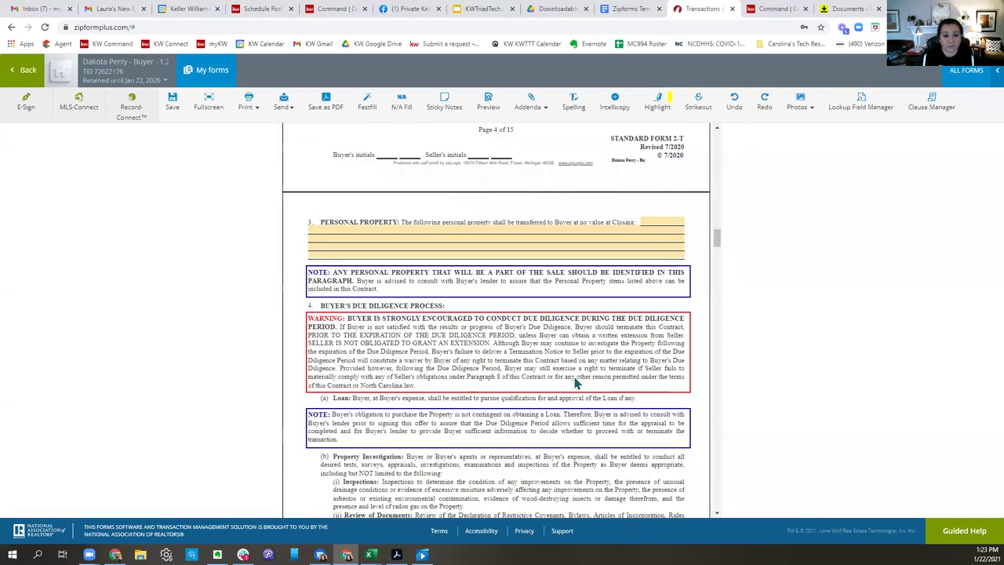
{"action": "scroll", "coordinate": [574, 382], "scroll_direction": "down", "scroll_amount": 10}
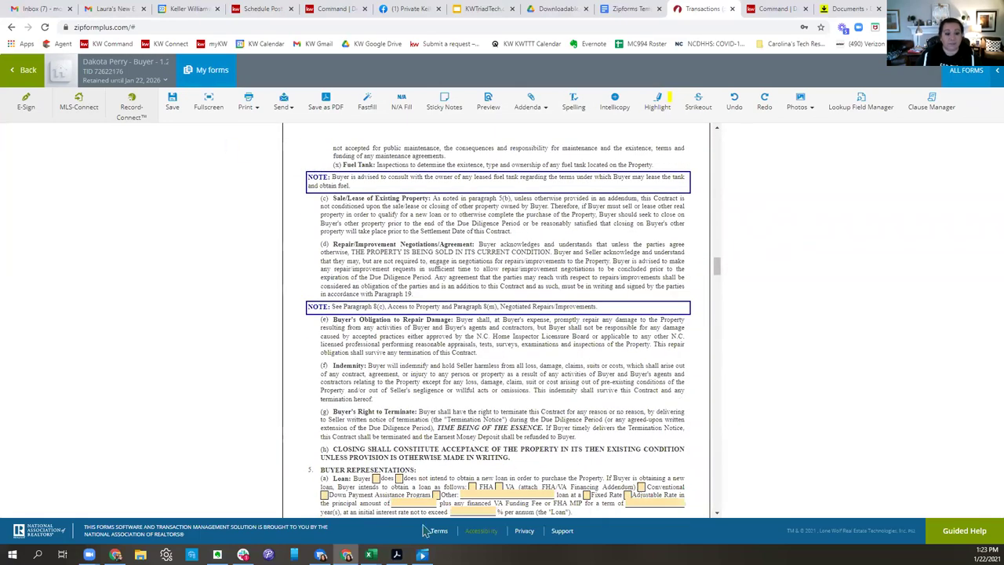
{"action": "left_click", "coordinate": [26, 70]}
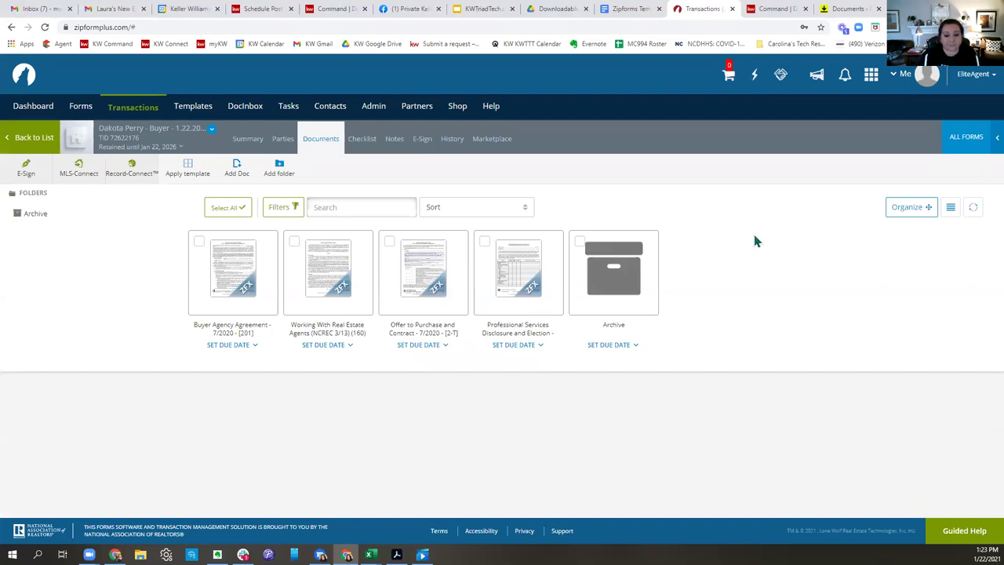
{"action": "left_click", "coordinate": [847, 8]}
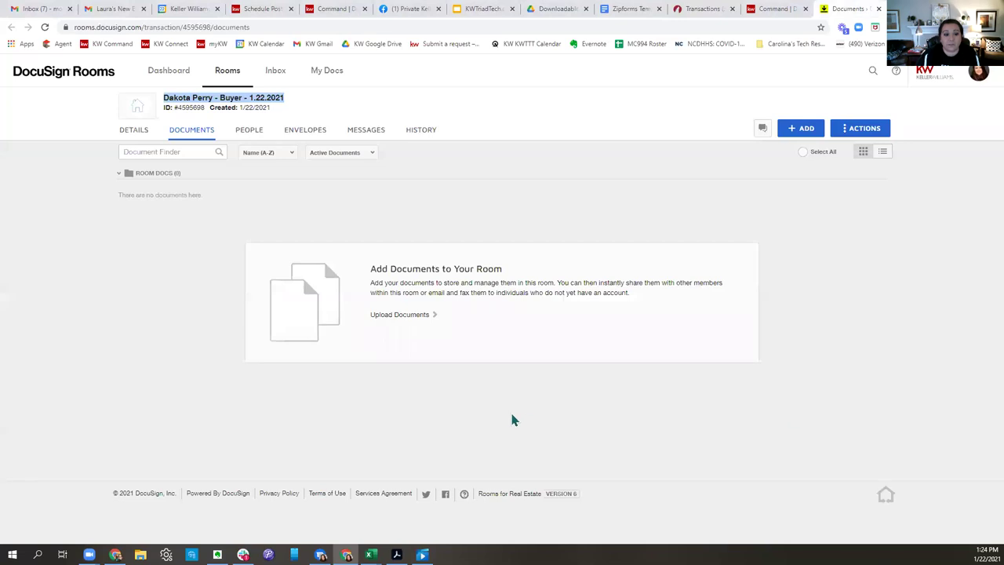
Link the buyer room to its matching buyer transaction via ADD > zipForm®.
{"action": "left_click", "coordinate": [338, 102]}
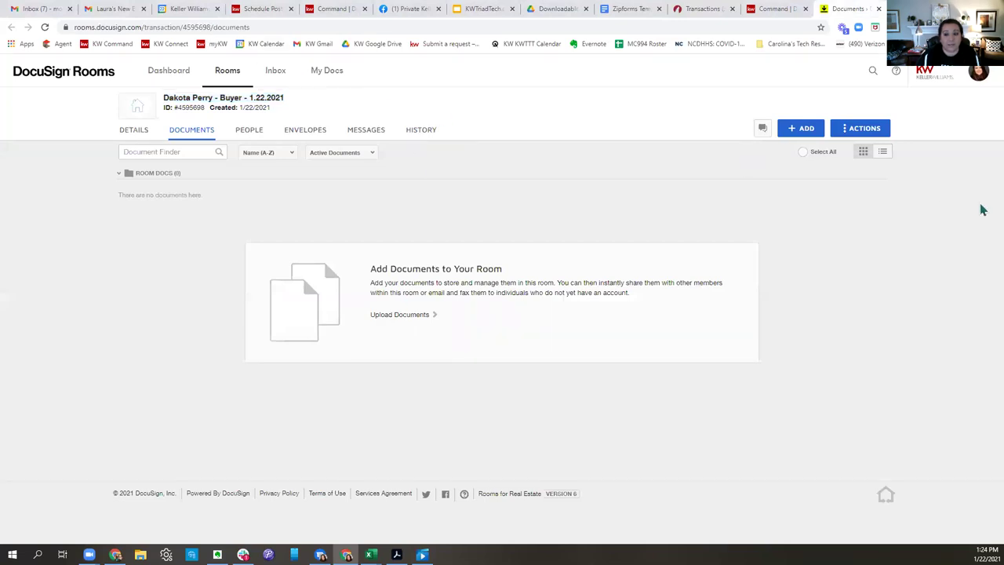
{"action": "left_click", "coordinate": [811, 128]}
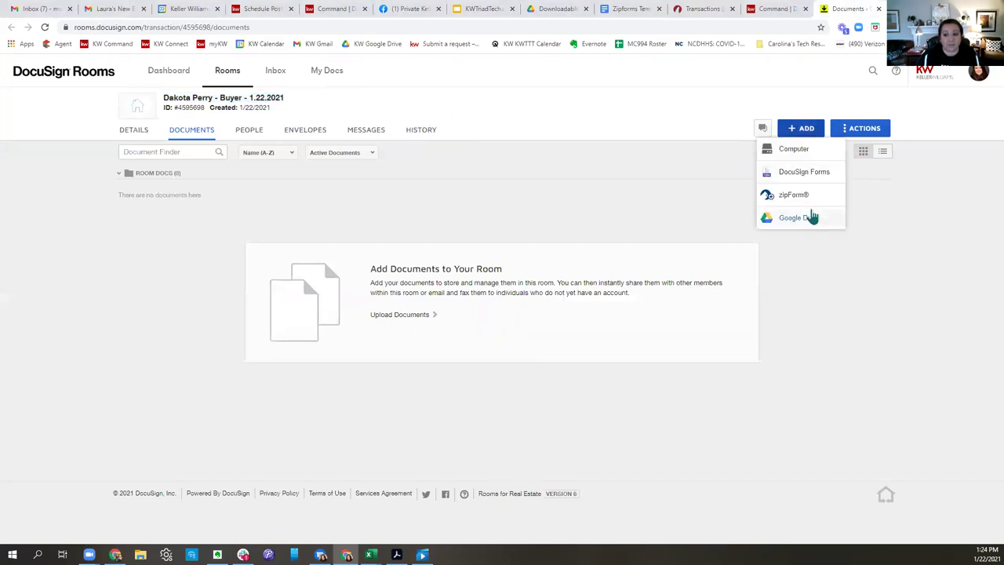
{"action": "left_click", "coordinate": [794, 194]}
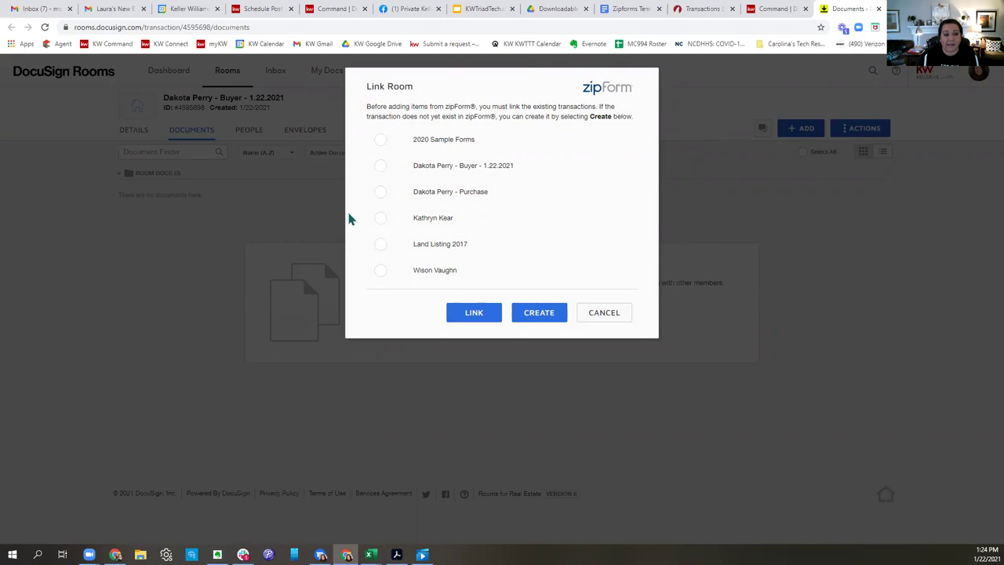
{"action": "left_click_drag", "start_coordinate": [526, 173], "coordinate": [415, 174]}
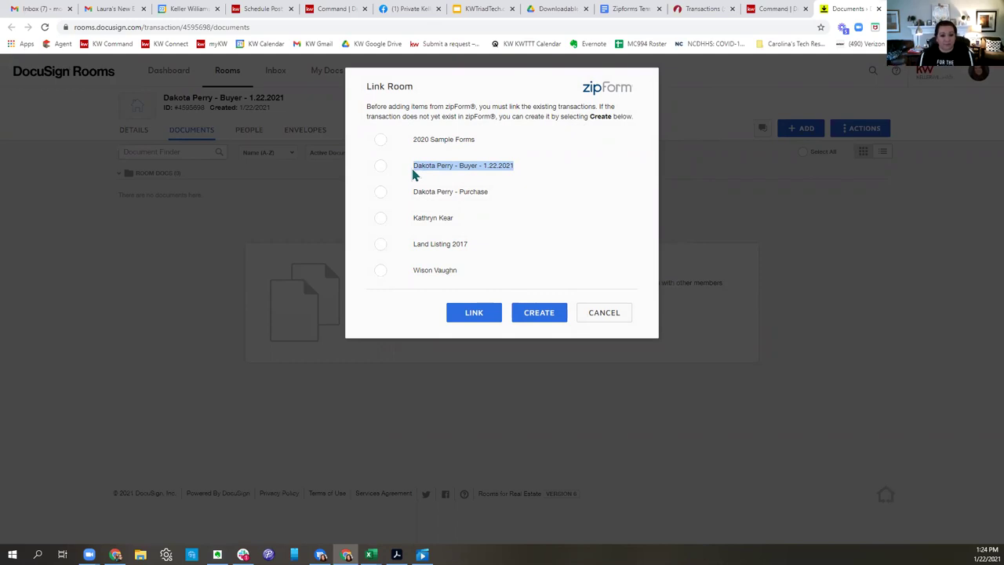
{"action": "left_click", "coordinate": [381, 167]}
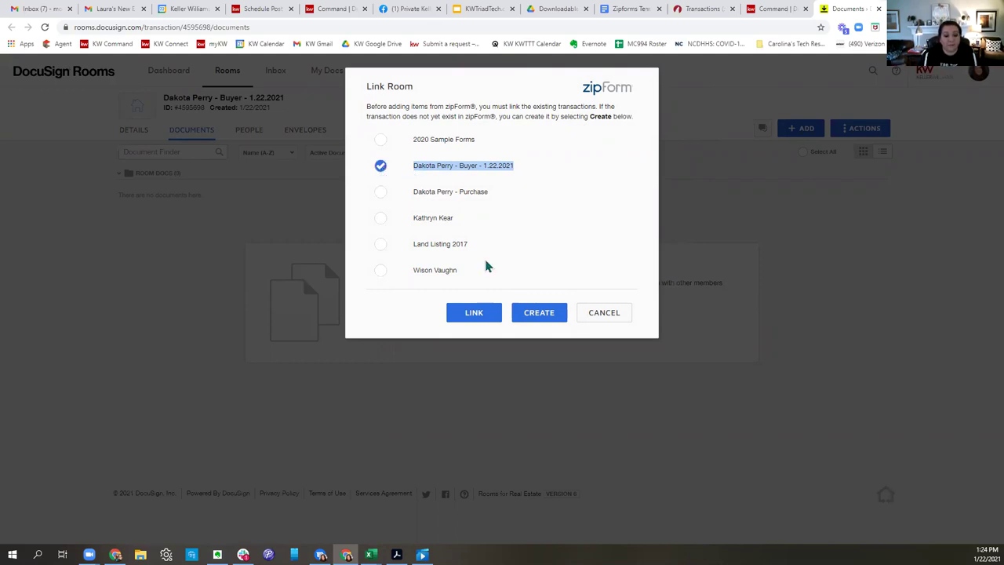
{"action": "left_click", "coordinate": [487, 321]}
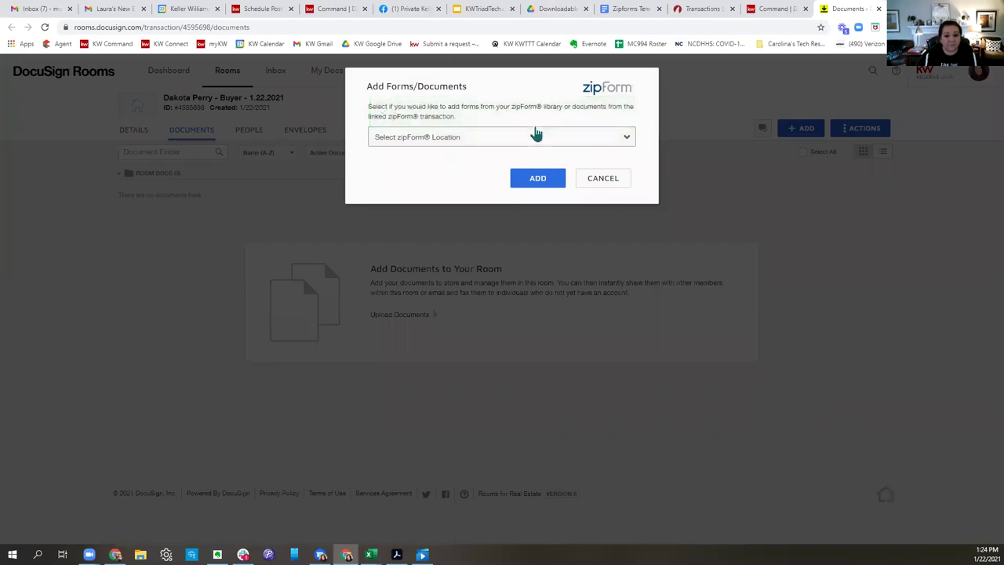
In Add Forms/Documents, choose Linked Transaction as the zipForm source location.
{"action": "left_click_drag", "start_coordinate": [366, 113], "coordinate": [549, 129]}
{"action": "mouse_move", "coordinate": [475, 139]}
{"action": "left_mouse_down"}
{"action": "mouse_move", "coordinate": [494, 157]}
{"action": "mouse_move", "coordinate": [475, 94]}
{"action": "mouse_move", "coordinate": [482, 134]}
{"action": "mouse_move", "coordinate": [473, 144]}
{"action": "left_mouse_up"}
{"action": "left_click", "coordinate": [472, 144]}
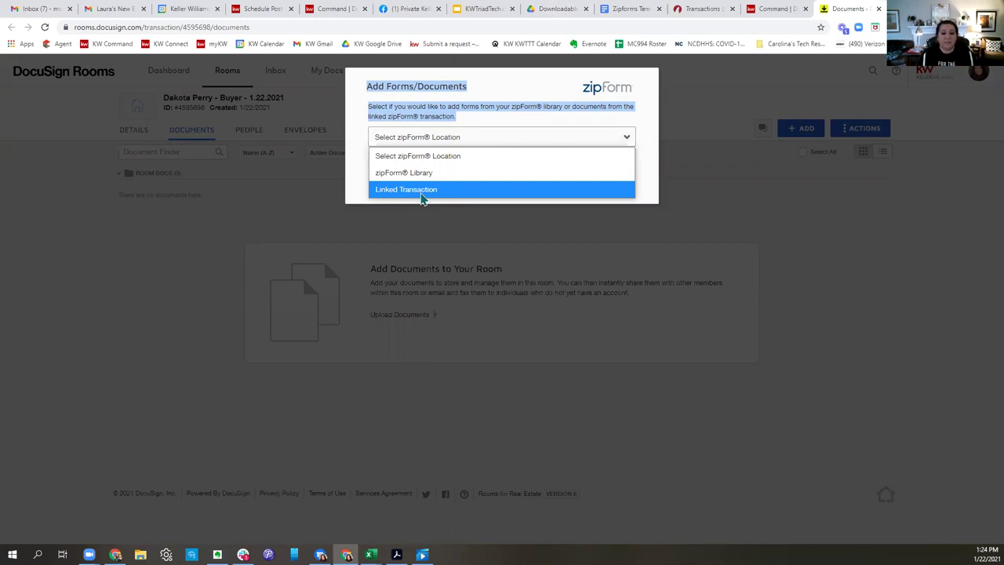
{"action": "left_click", "coordinate": [421, 190]}
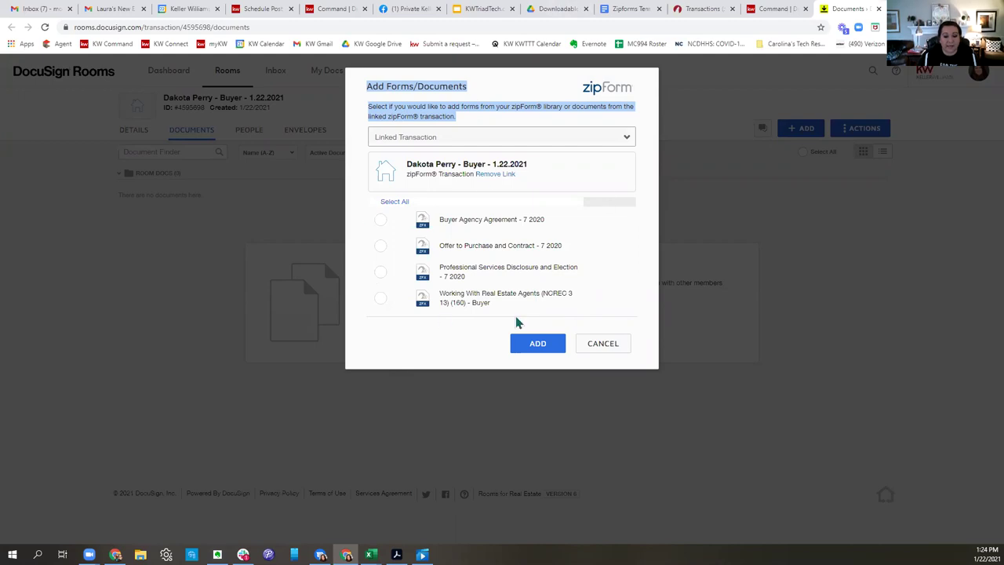
Add Buyer Agency Agreement, Offer to Purchase, Professional Services Disclosure and Working With Real Estate Agents to the room.
{"action": "left_click", "coordinate": [380, 219]}
{"action": "left_click", "coordinate": [380, 245]}
{"action": "left_click", "coordinate": [381, 272]}
{"action": "left_click", "coordinate": [381, 301]}
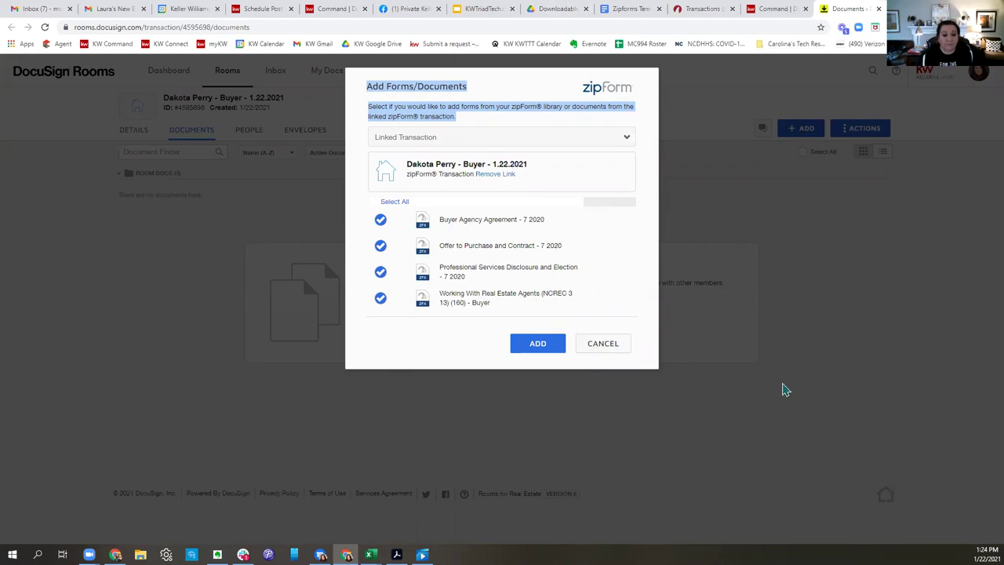
{"action": "left_click", "coordinate": [535, 345]}
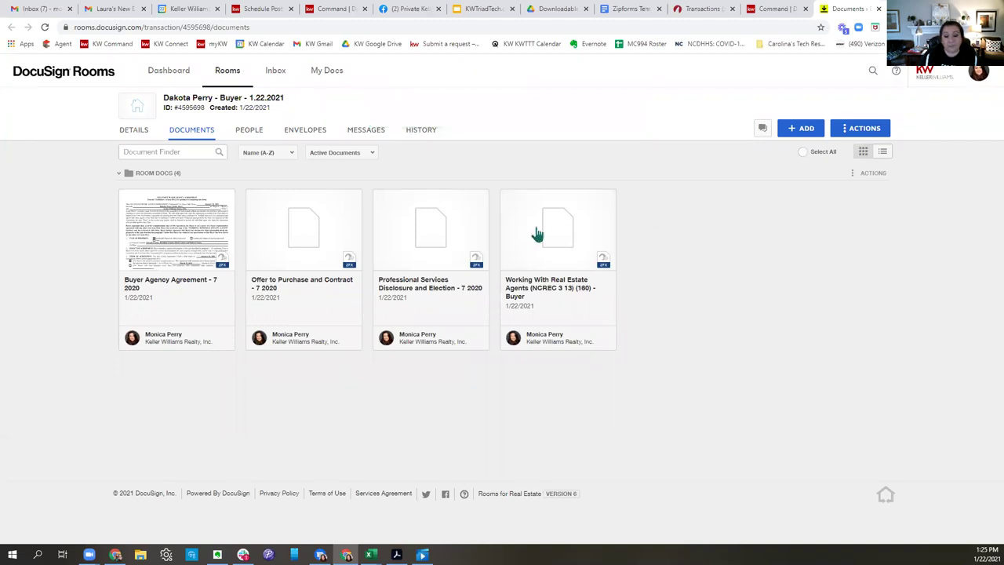
{"action": "left_click", "coordinate": [507, 199]}
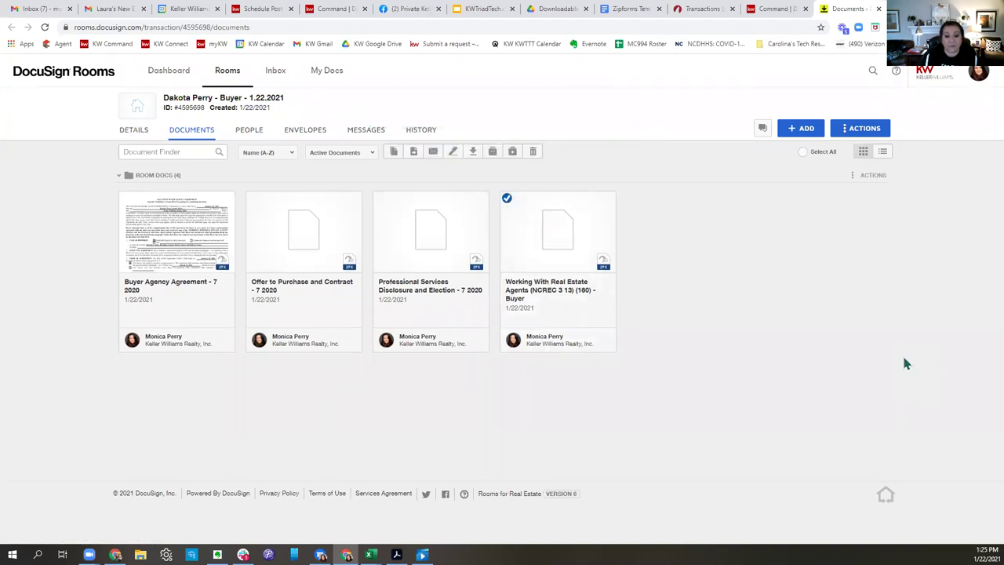
Also select the Buyer Agency Agreement and Offer to Purchase cards, then create an envelope from them.
{"action": "left_click", "coordinate": [126, 198]}
{"action": "left_click", "coordinate": [252, 199]}
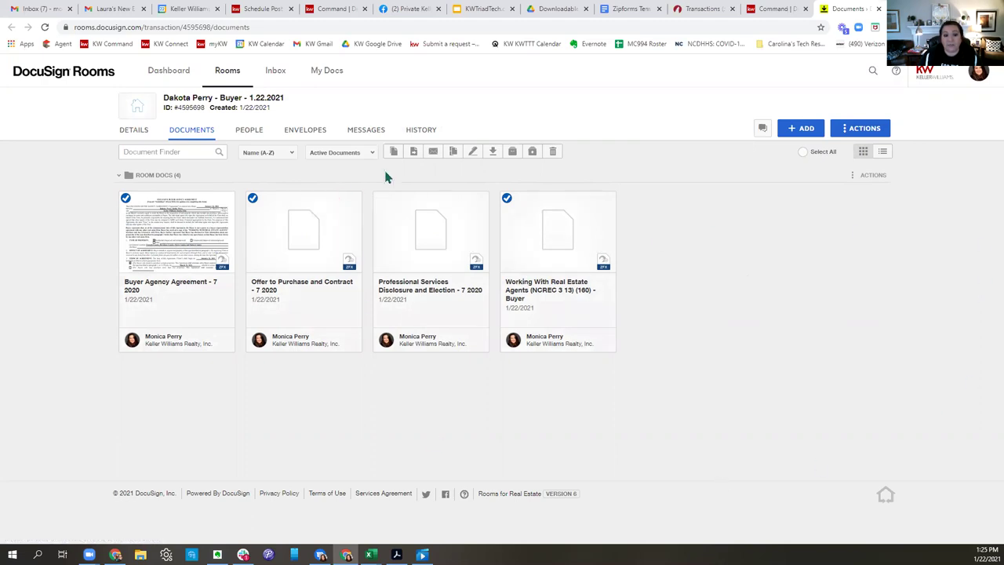
{"action": "left_click", "coordinate": [473, 154]}
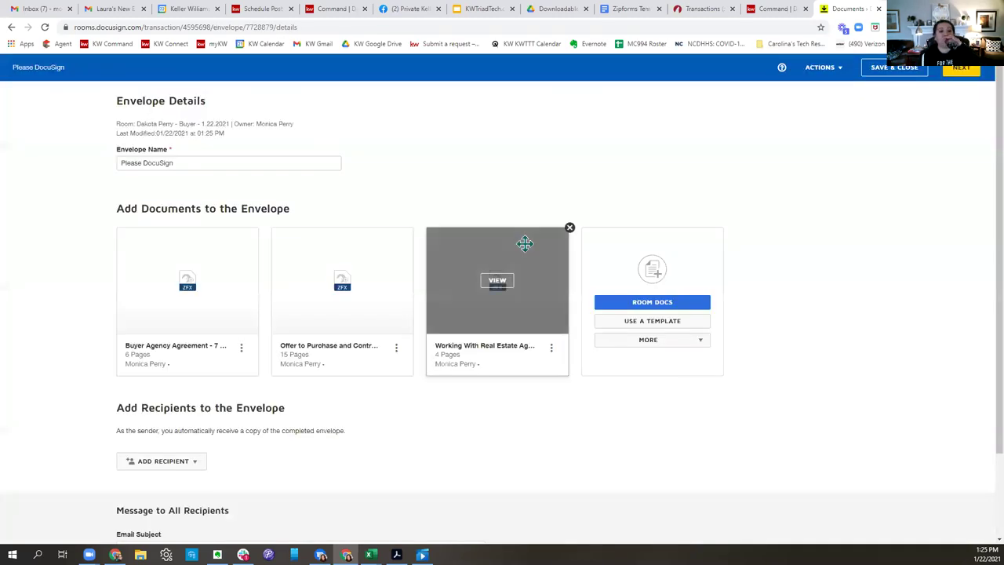
Append the buyer's name and 'Offer 123 Main' to the envelope name.
{"action": "left_click", "coordinate": [122, 164]}
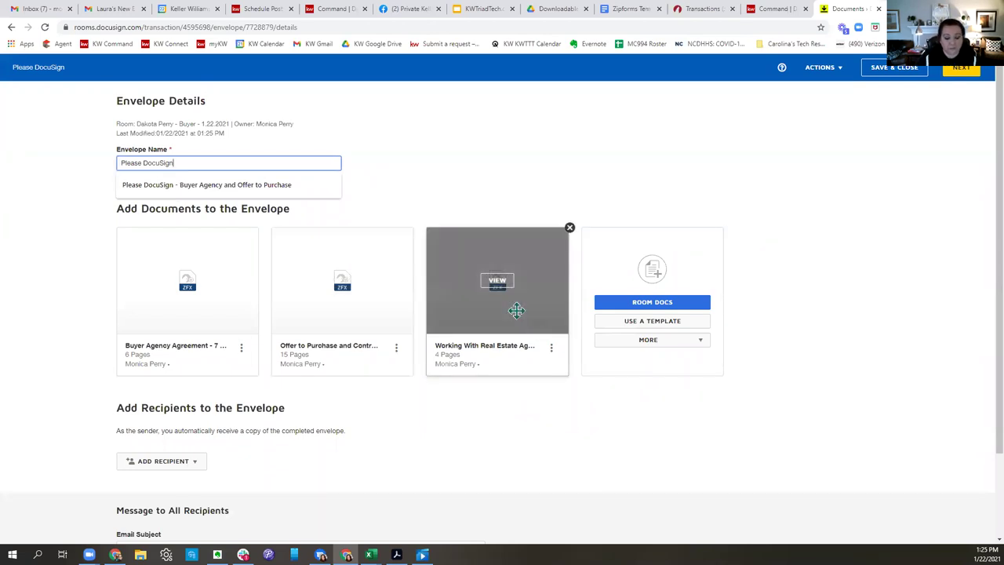
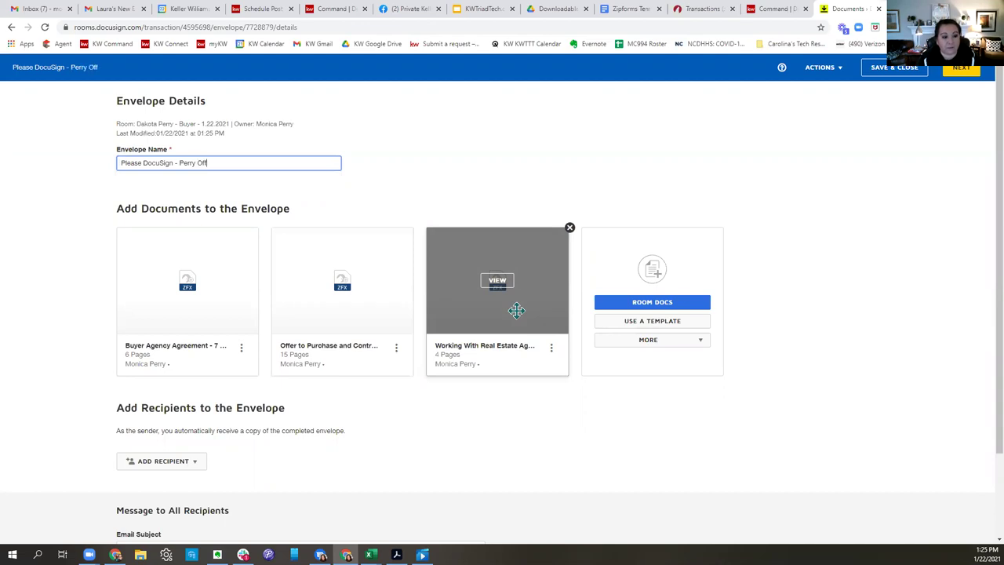
{"action": "key", "text": "BackSpace"}
{"action": "key", "text": "BackSpace"}
{"action": "key", "text": "BackSpace"}
{"action": "key", "text": "BackSpace"}
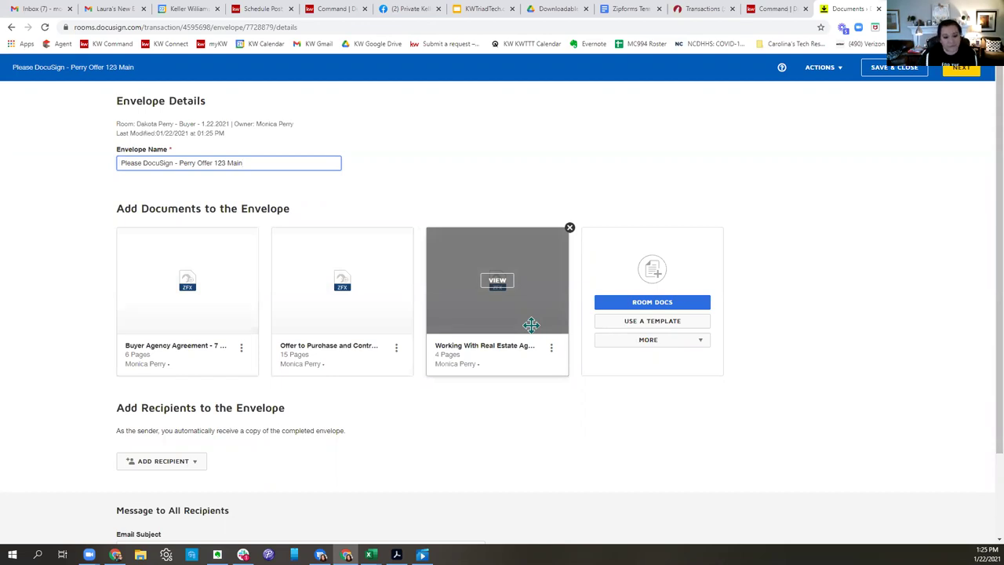
Move Working With Real Estate Agents to the first document slot and show recipient options.
{"action": "left_click_drag", "start_coordinate": [533, 315], "coordinate": [166, 323]}
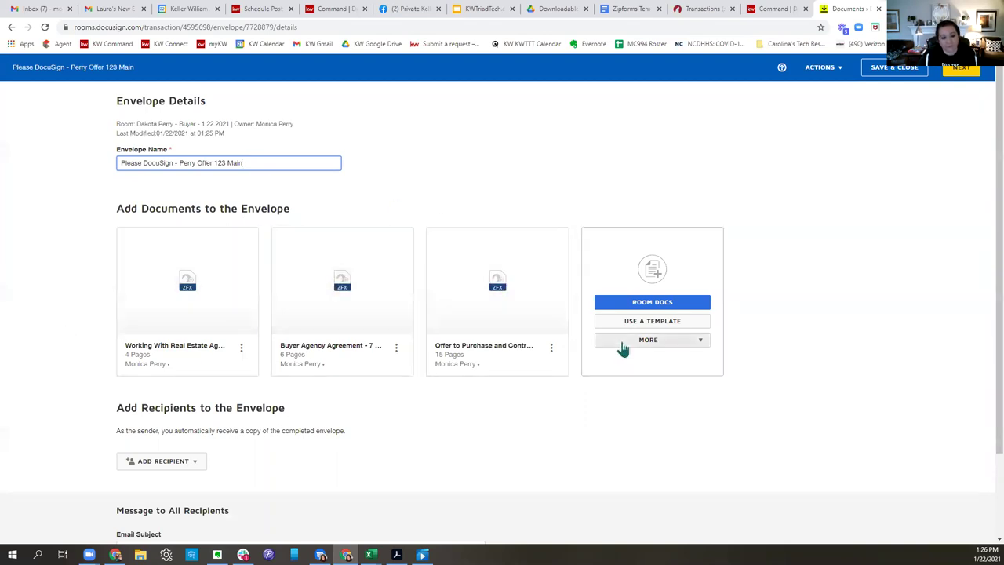
{"action": "scroll", "coordinate": [904, 256], "scroll_direction": "down", "scroll_amount": 2}
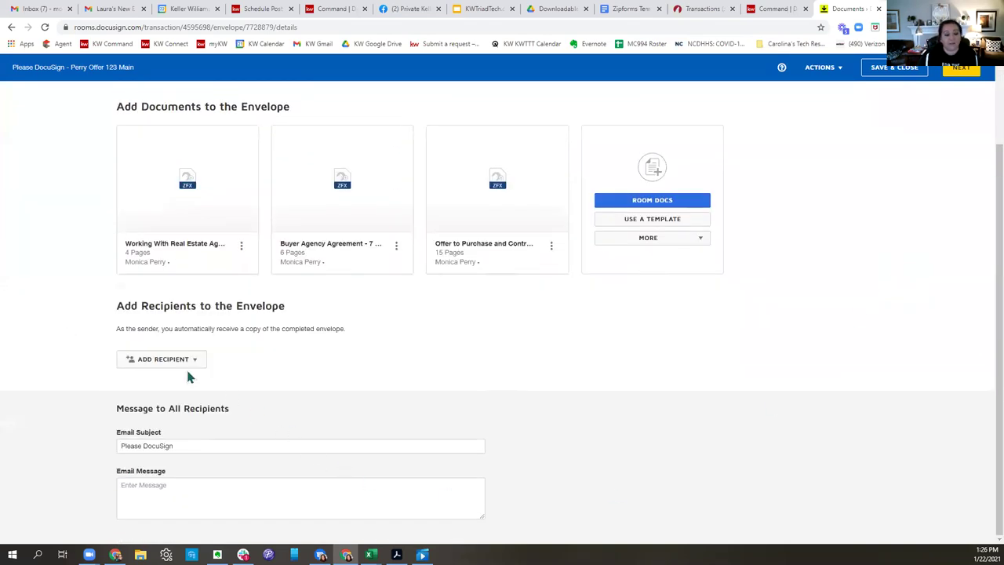
{"action": "left_click", "coordinate": [166, 361]}
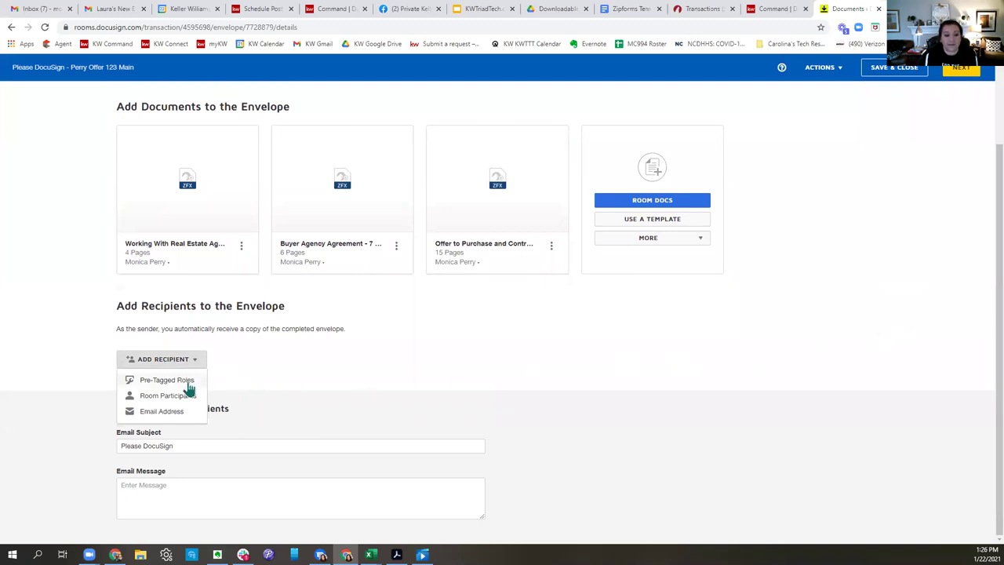
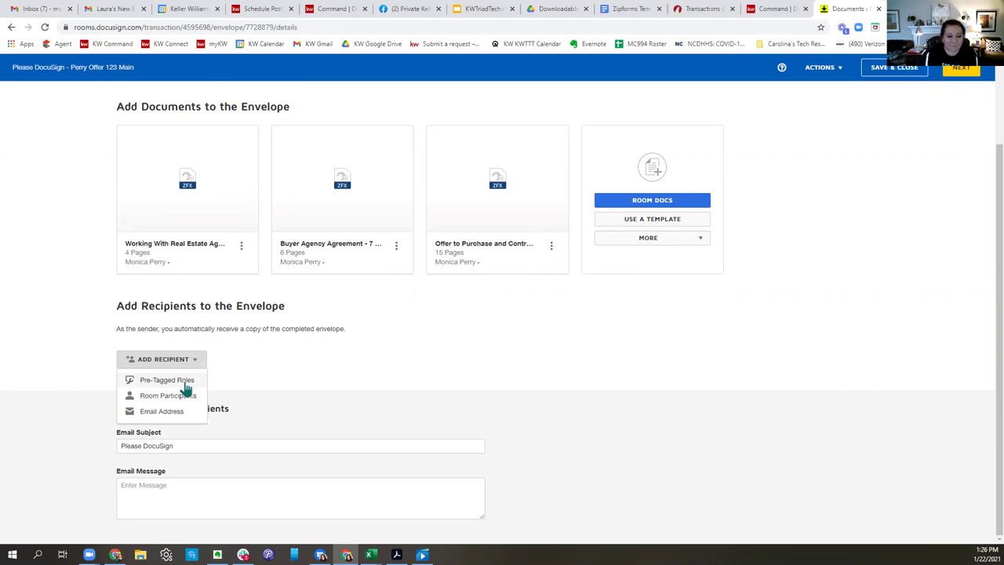
Add the pre-tagged buyer one, buyer two and selling agent roles, each assigned its matching contact.
{"action": "left_click", "coordinate": [180, 381]}
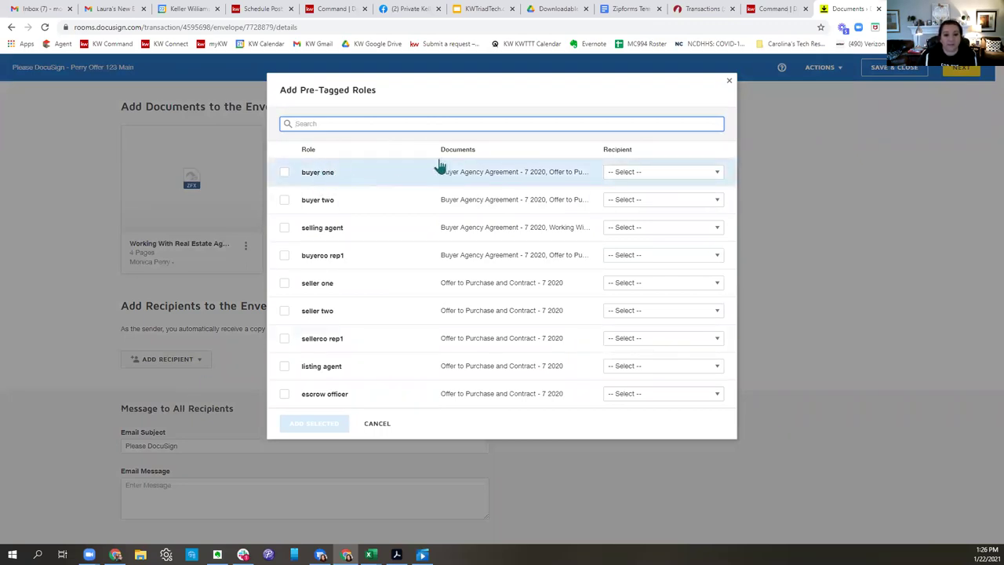
{"action": "left_click", "coordinate": [663, 175]}
{"action": "left_click", "coordinate": [654, 360]}
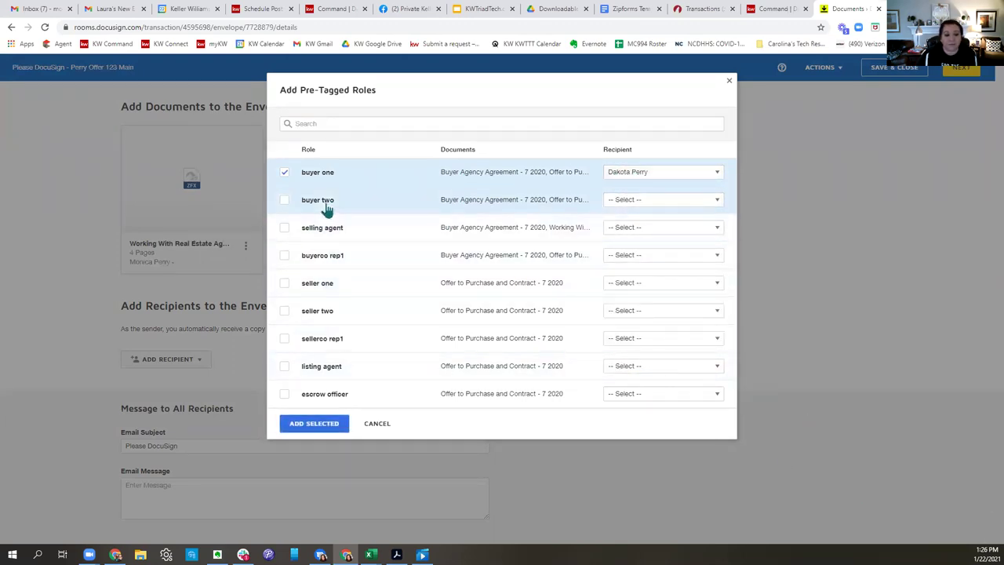
{"action": "left_click", "coordinate": [285, 202]}
{"action": "left_click", "coordinate": [697, 202]}
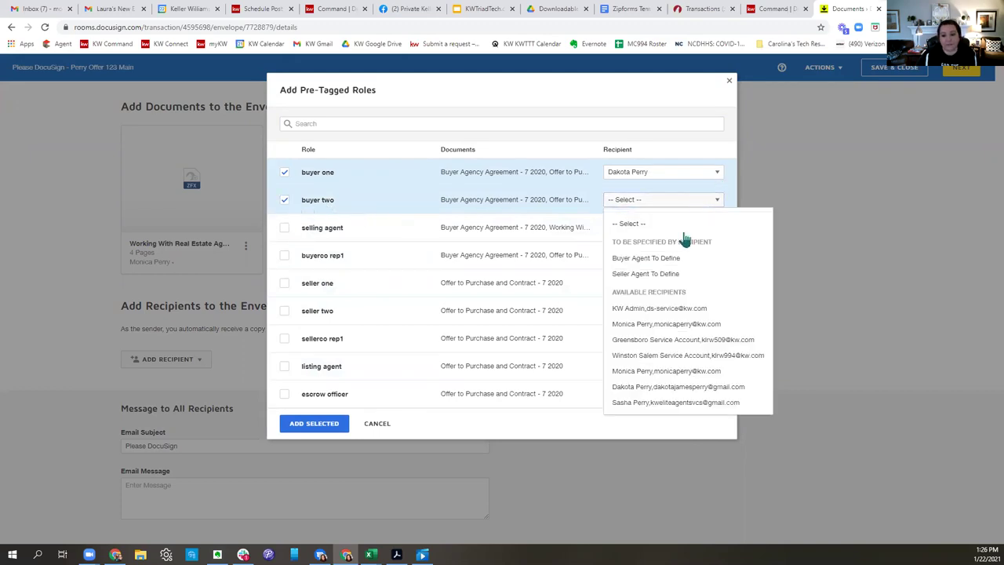
{"action": "left_click", "coordinate": [665, 403]}
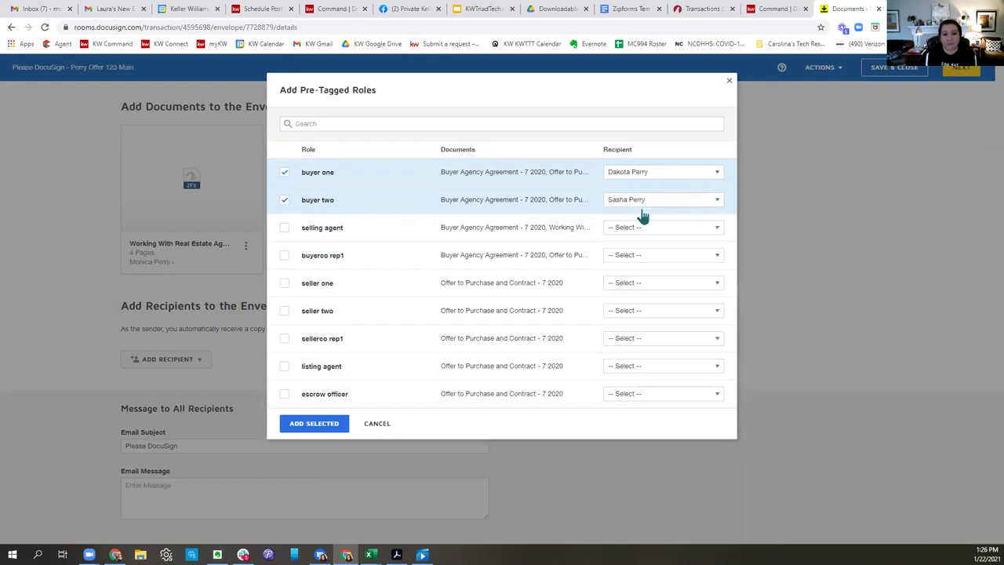
{"action": "left_click", "coordinate": [284, 228]}
{"action": "left_click", "coordinate": [669, 228]}
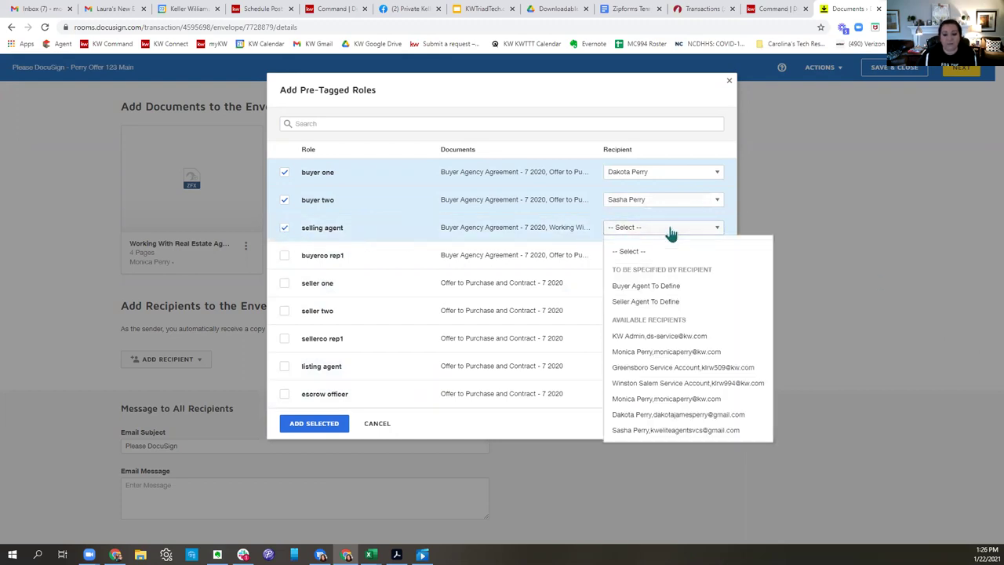
{"action": "left_click", "coordinate": [683, 399]}
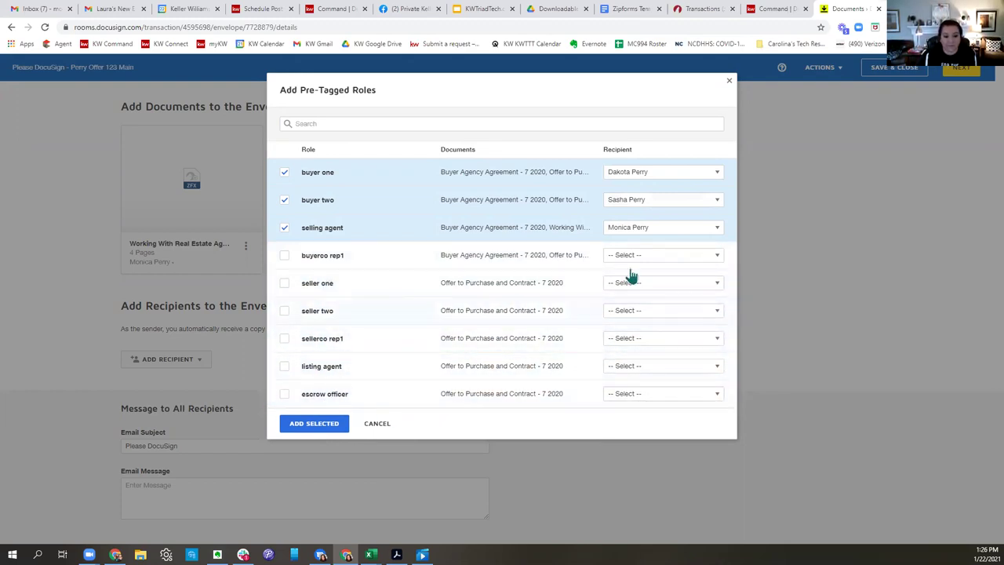
{"action": "left_click", "coordinate": [329, 428]}
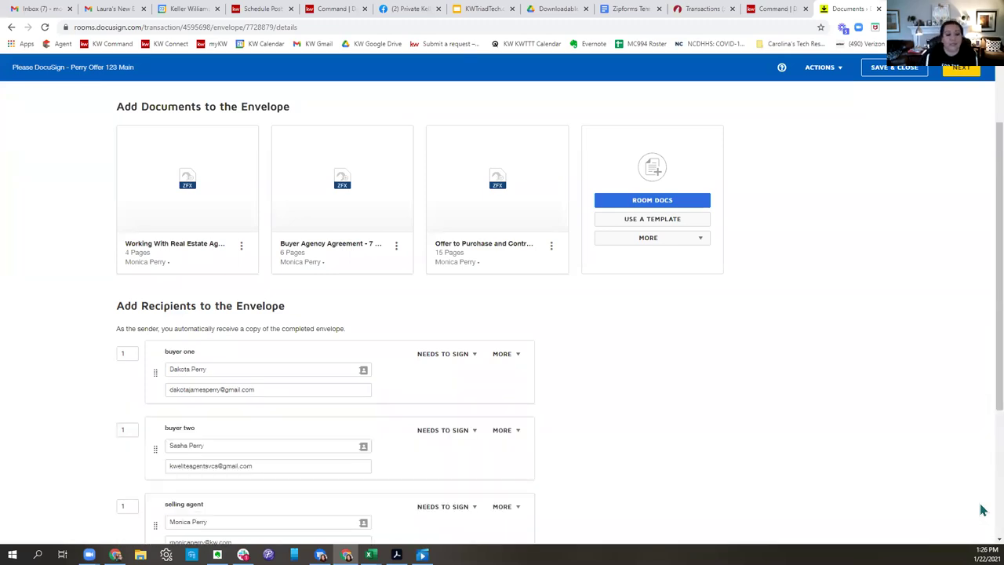
Check the signing order for buyer one, buyer two and selling agent, then continue to field placement.
{"action": "scroll", "coordinate": [706, 358], "scroll_direction": "down", "scroll_amount": 3}
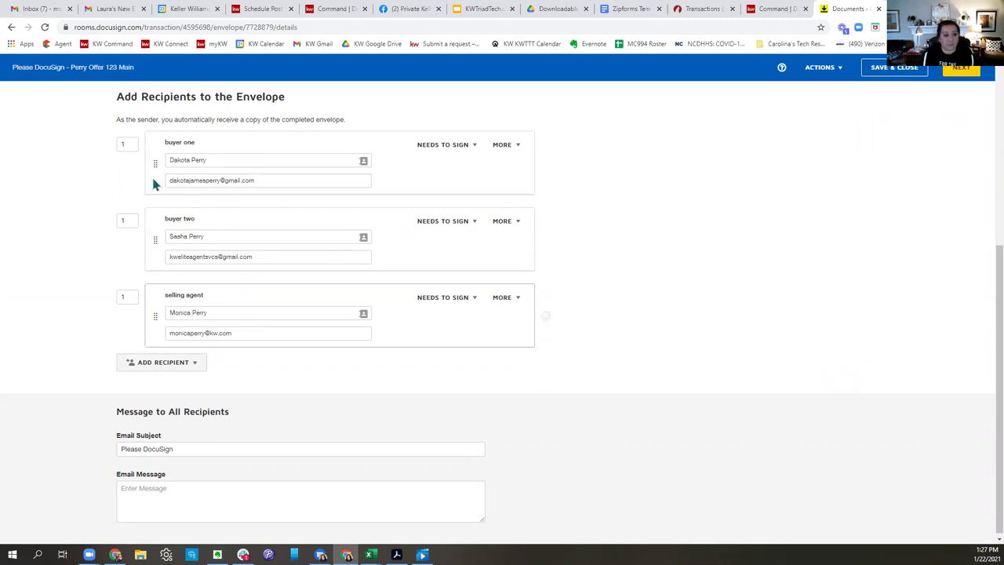
{"action": "left_click", "coordinate": [126, 144]}
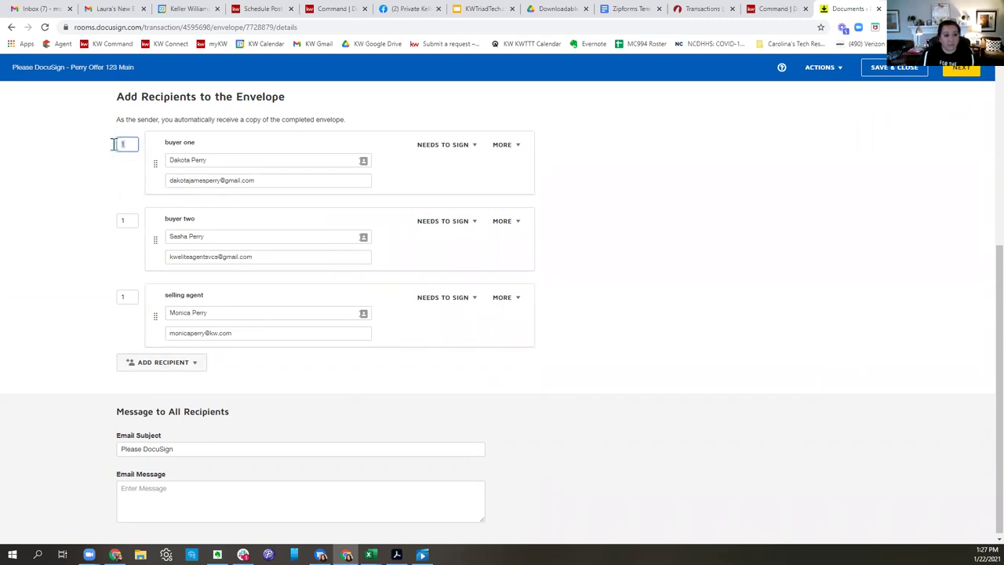
{"action": "left_click", "coordinate": [122, 220]}
{"action": "left_click", "coordinate": [124, 297]}
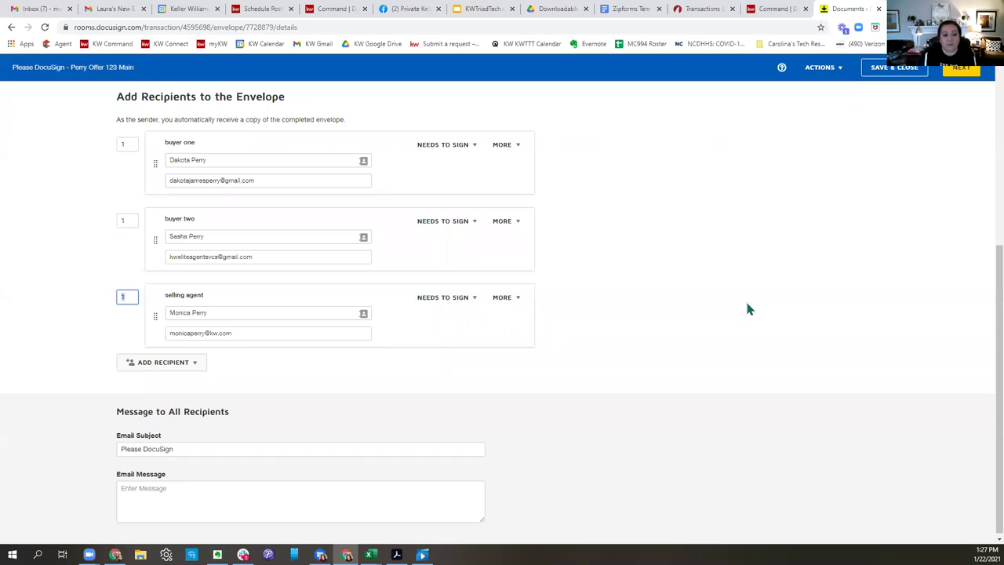
{"action": "scroll", "coordinate": [709, 467], "scroll_direction": "down", "scroll_amount": 1}
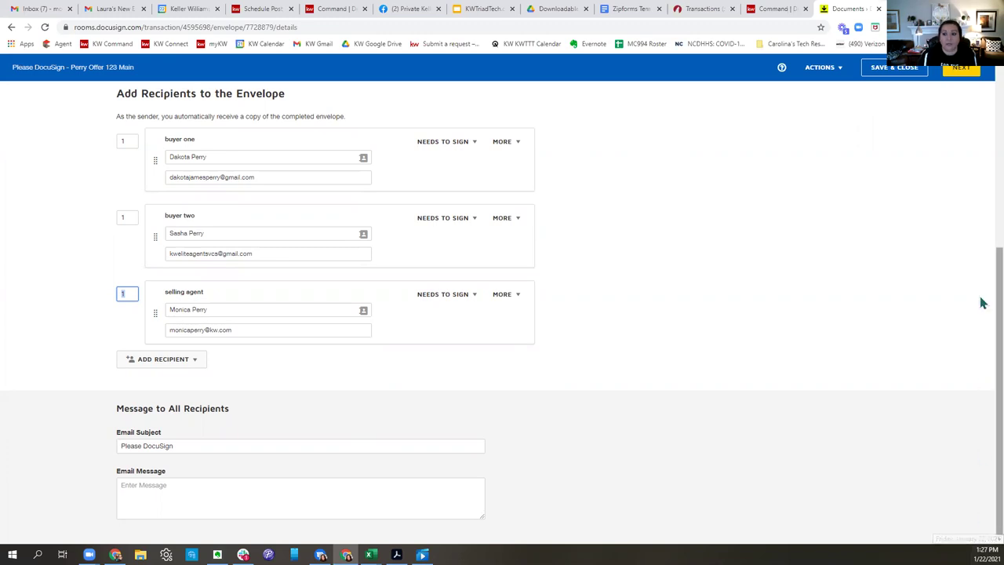
{"action": "left_click", "coordinate": [966, 75]}
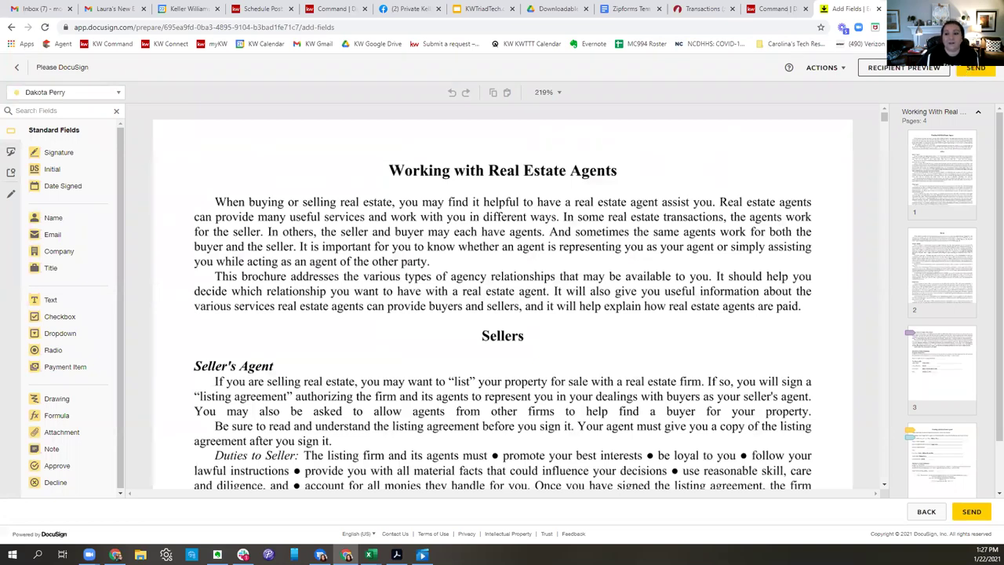
Expand and scan the Buyer Agency Agreement and Offer to Purchase pages in the thumbnail panel.
{"action": "scroll", "coordinate": [966, 190], "scroll_direction": "down", "scroll_amount": 2}
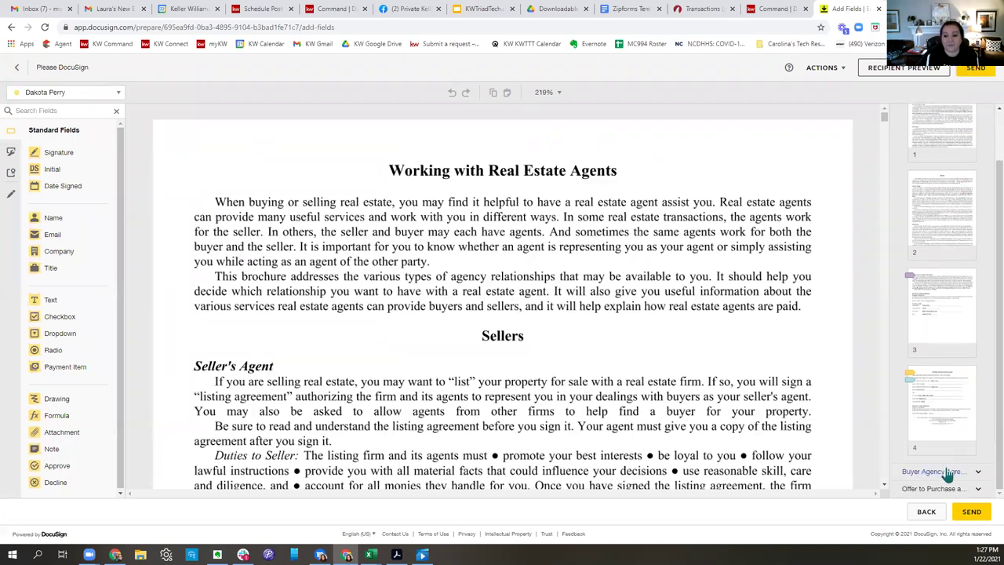
{"action": "left_click", "coordinate": [978, 469]}
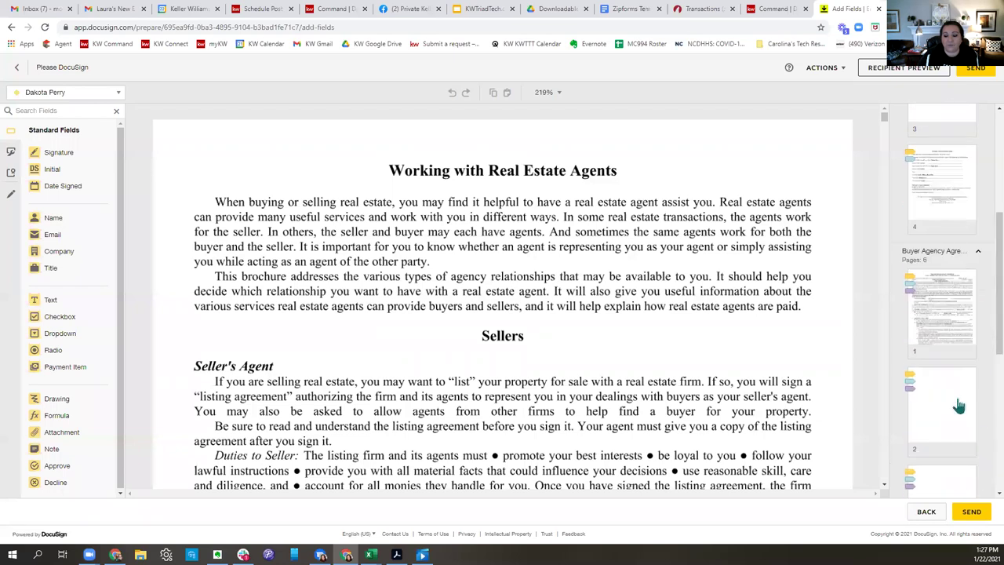
{"action": "scroll", "coordinate": [965, 298], "scroll_direction": "down", "scroll_amount": 5}
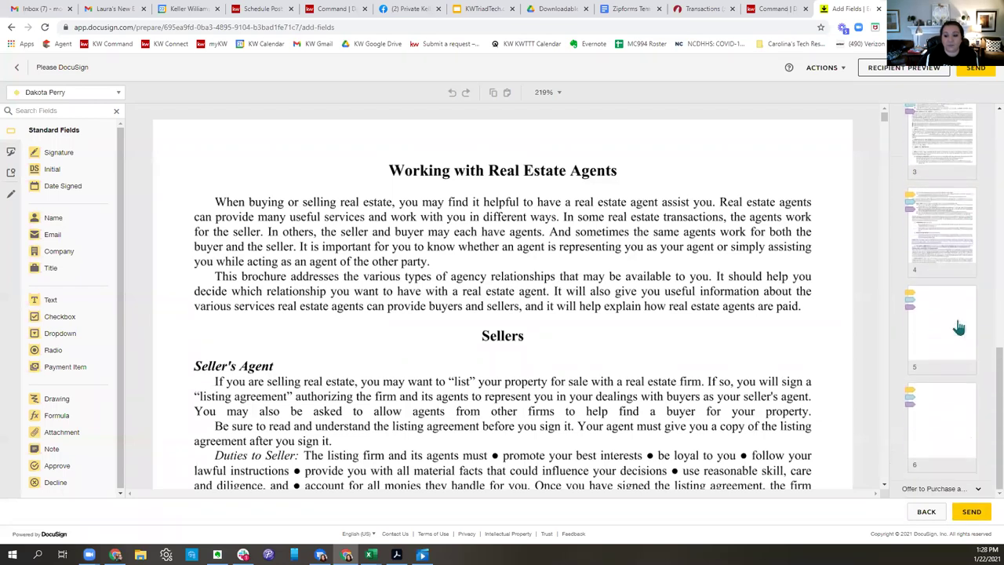
{"action": "left_click", "coordinate": [931, 494]}
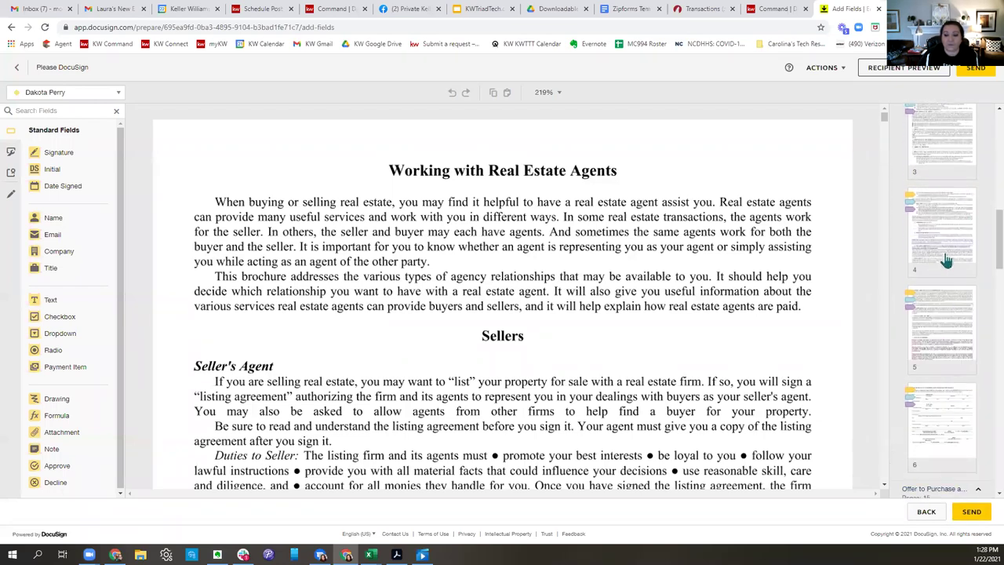
{"action": "scroll", "coordinate": [946, 261], "scroll_direction": "down", "scroll_amount": 10}
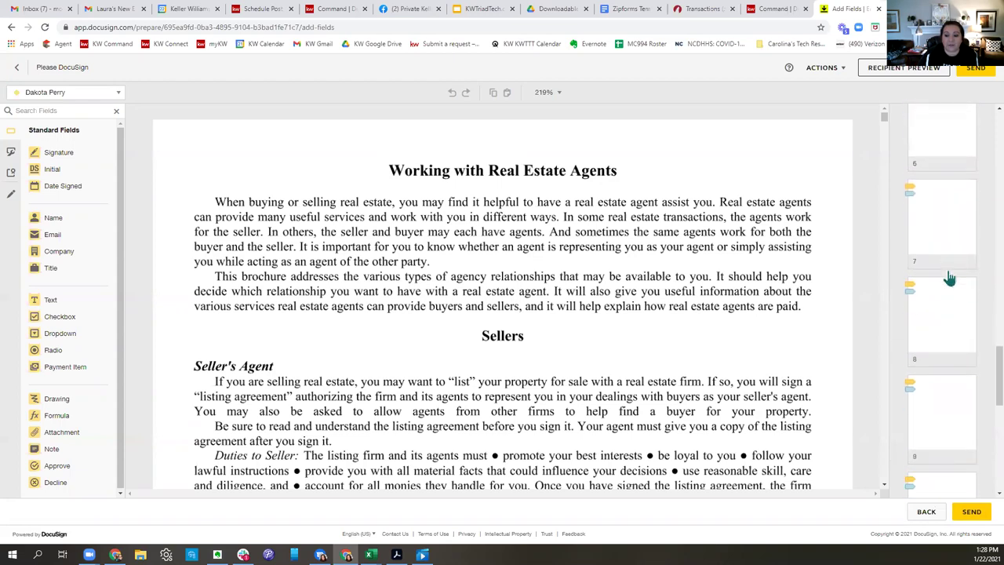
{"action": "scroll", "coordinate": [948, 279], "scroll_direction": "down", "scroll_amount": 4}
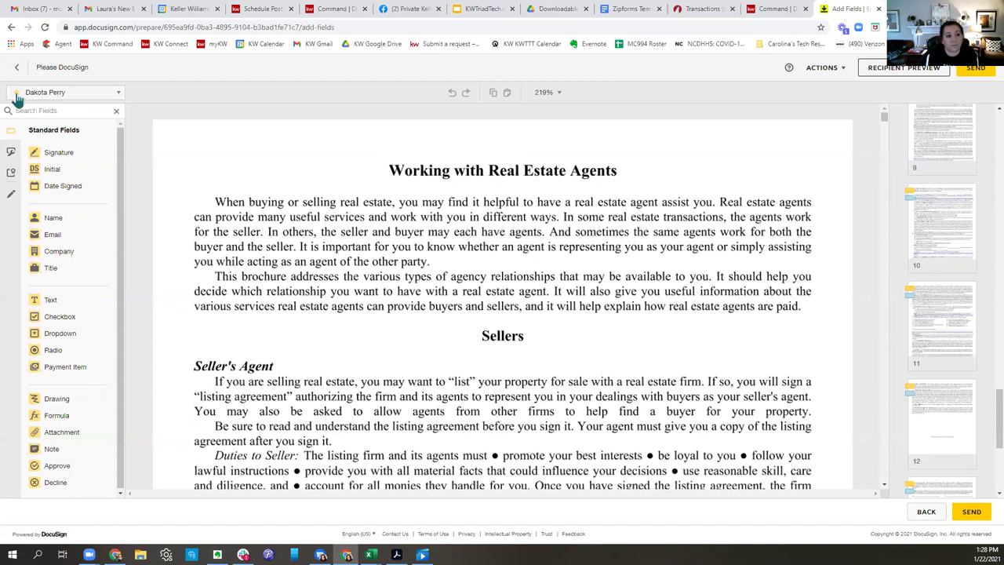
Check the recipient list, close it unchanged, and scroll to the Disclosure of Seller Subagency section.
{"action": "left_click", "coordinate": [100, 101]}
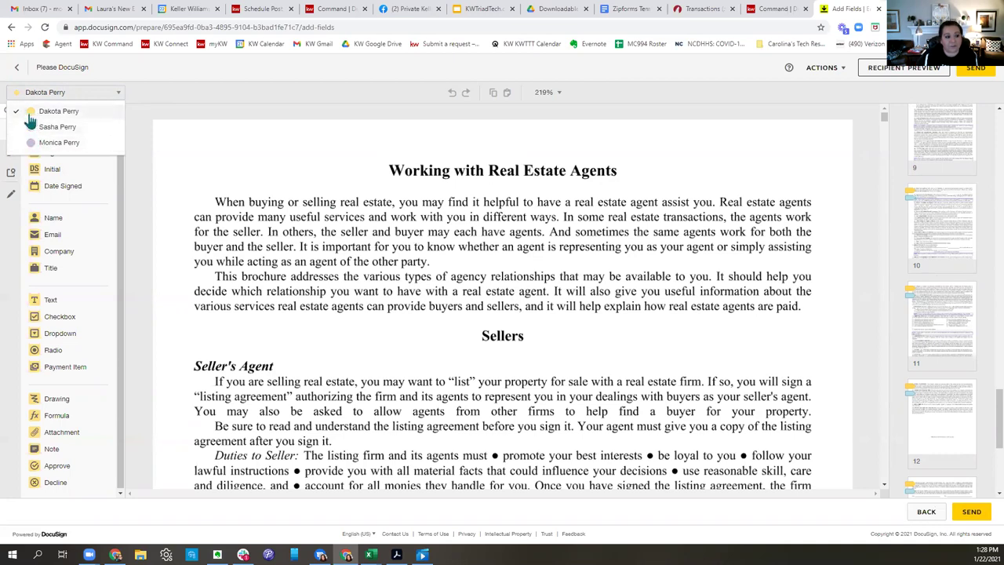
{"action": "scroll", "coordinate": [970, 310], "scroll_direction": "up", "scroll_amount": 1}
{"action": "scroll", "coordinate": [970, 304], "scroll_direction": "up", "scroll_amount": 10}
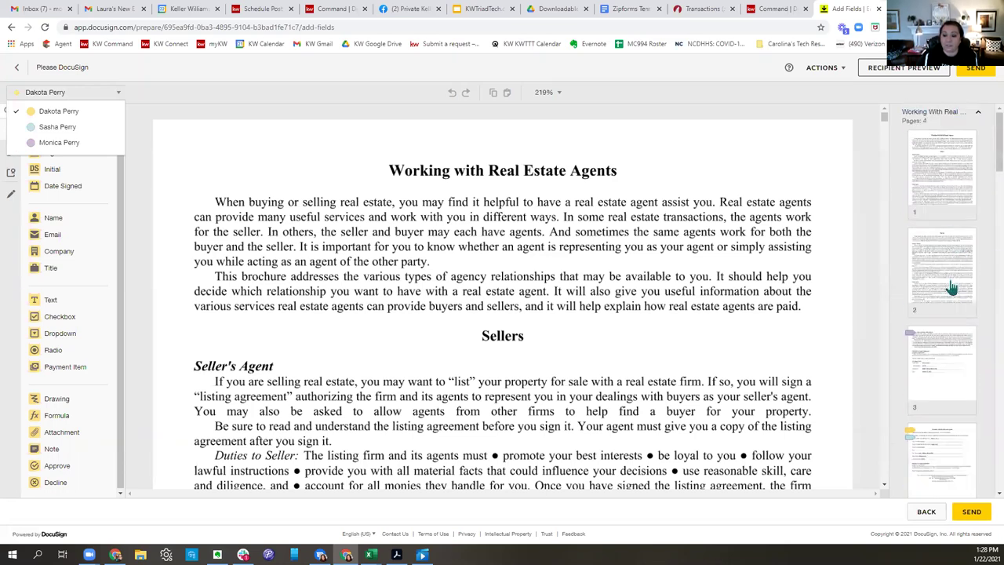
{"action": "scroll", "coordinate": [949, 282], "scroll_direction": "down", "scroll_amount": 4}
{"action": "scroll", "coordinate": [950, 268], "scroll_direction": "up", "scroll_amount": 4}
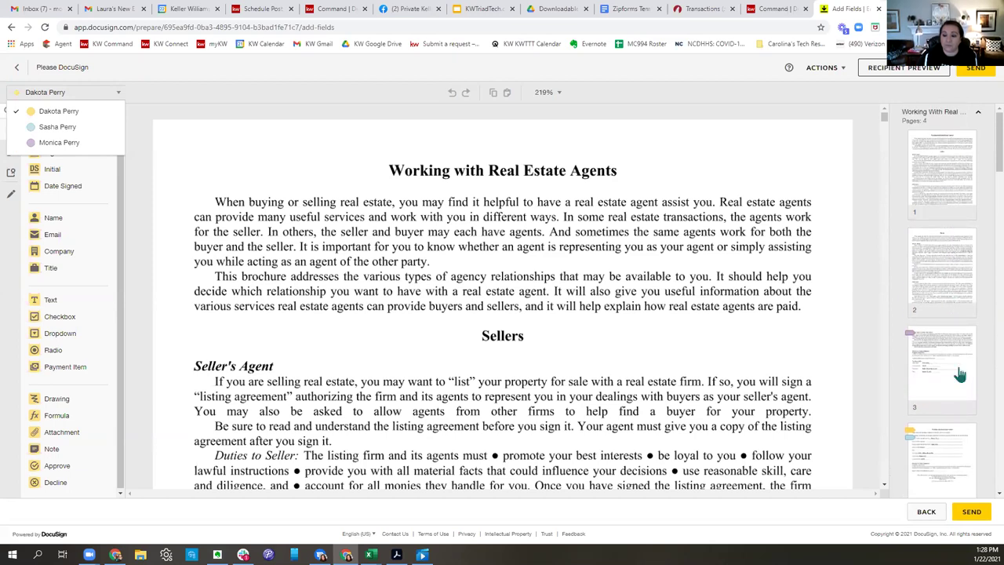
{"action": "scroll", "coordinate": [958, 375], "scroll_direction": "down", "scroll_amount": 2}
{"action": "scroll", "coordinate": [959, 379], "scroll_direction": "down", "scroll_amount": 2}
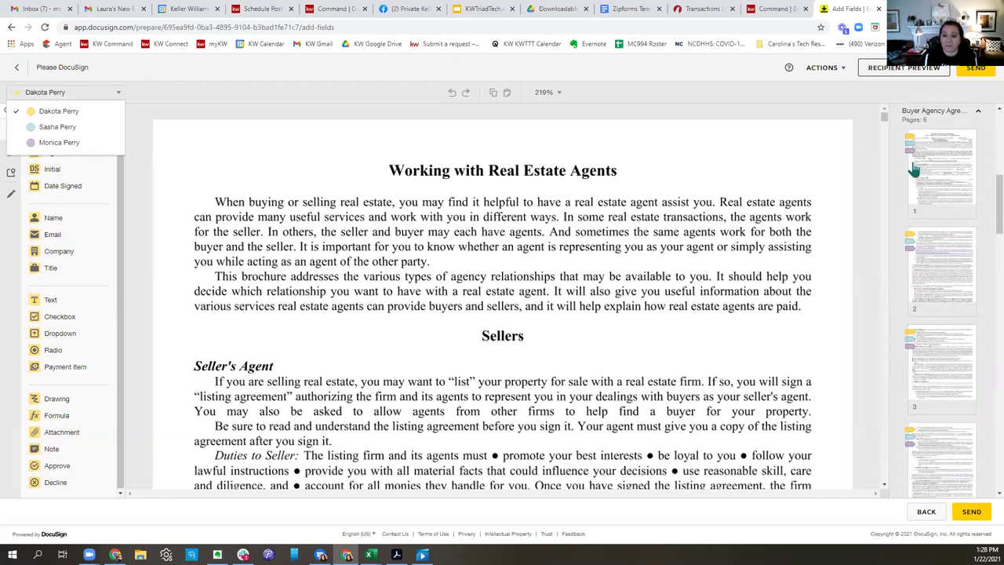
{"action": "scroll", "coordinate": [916, 372], "scroll_direction": "down", "scroll_amount": 3}
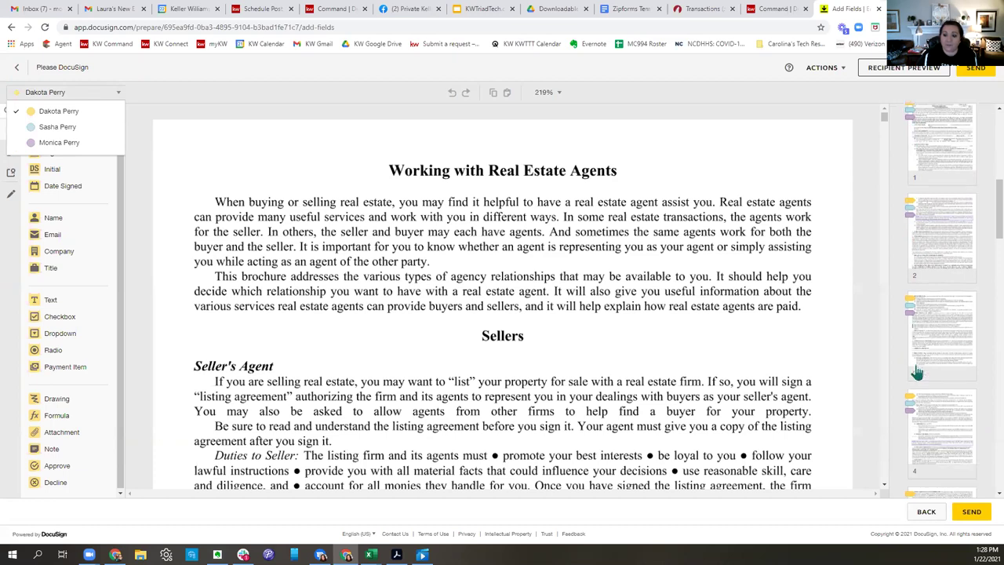
{"action": "scroll", "coordinate": [926, 379], "scroll_direction": "up", "scroll_amount": 3}
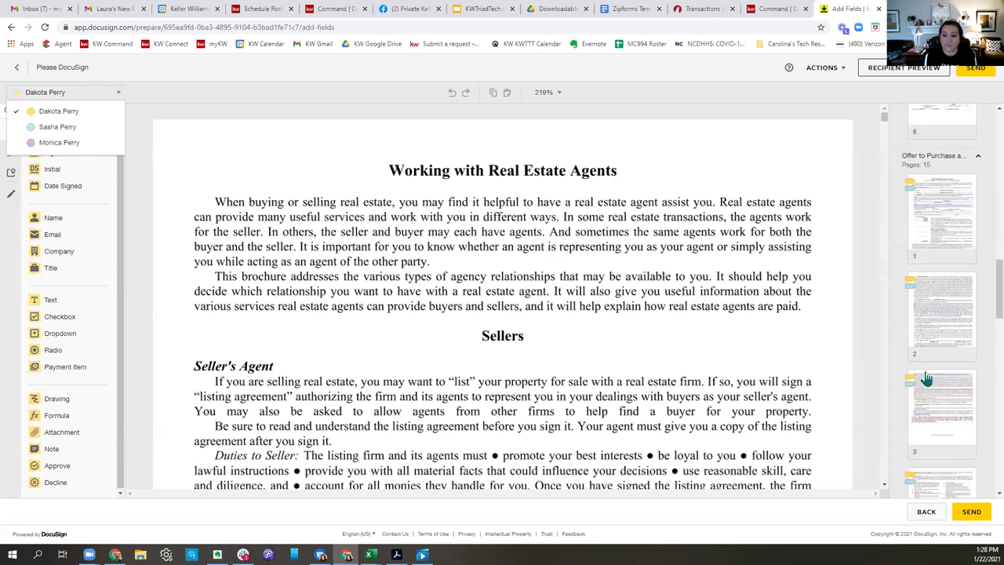
{"action": "scroll", "coordinate": [952, 235], "scroll_direction": "down", "scroll_amount": 5}
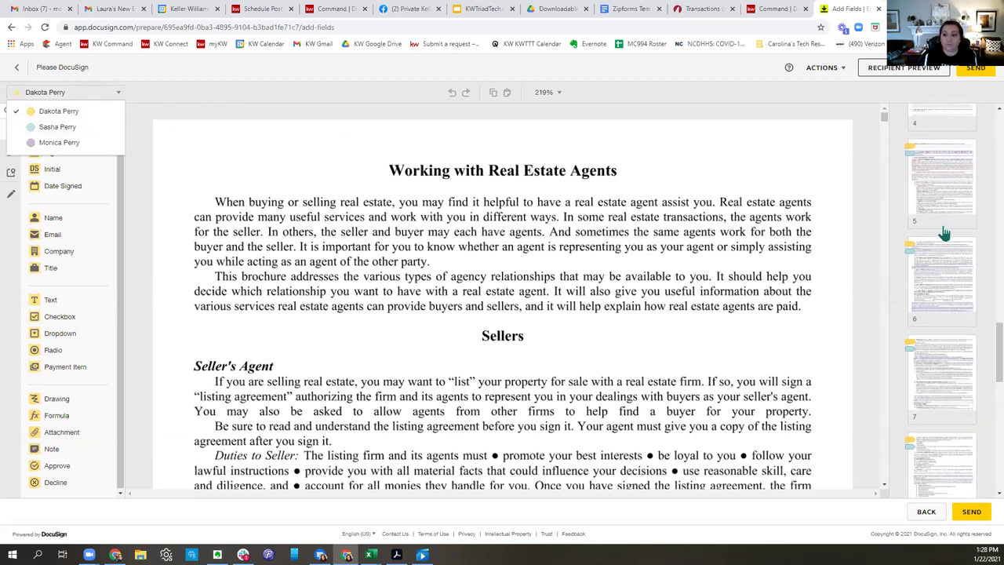
{"action": "scroll", "coordinate": [936, 313], "scroll_direction": "down", "scroll_amount": 7}
{"action": "left_click", "coordinate": [341, 188]}
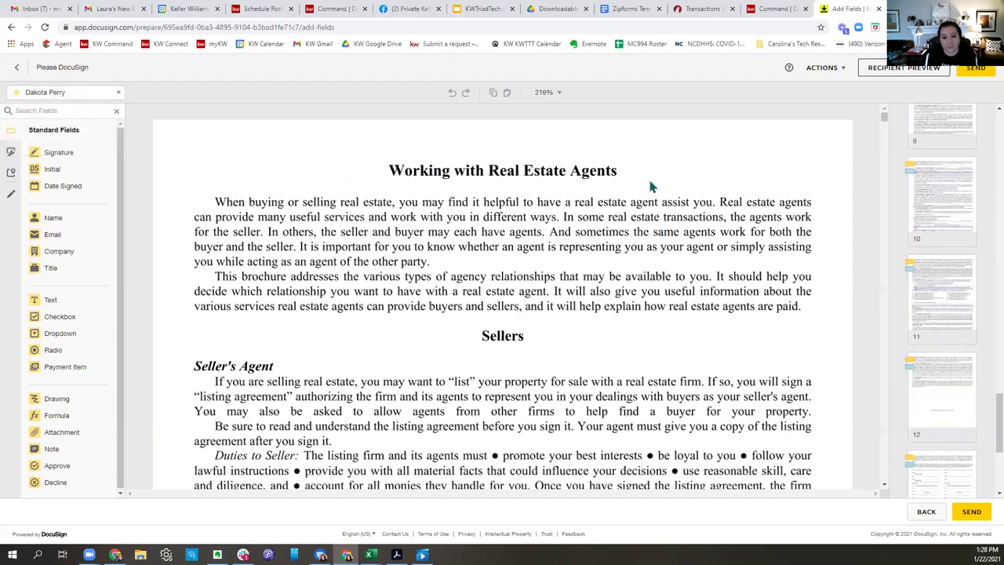
{"action": "scroll", "coordinate": [649, 186], "scroll_direction": "down", "scroll_amount": 10}
{"action": "scroll", "coordinate": [649, 186], "scroll_direction": "down", "scroll_amount": 10}
{"action": "scroll", "coordinate": [650, 185], "scroll_direction": "down", "scroll_amount": 8}
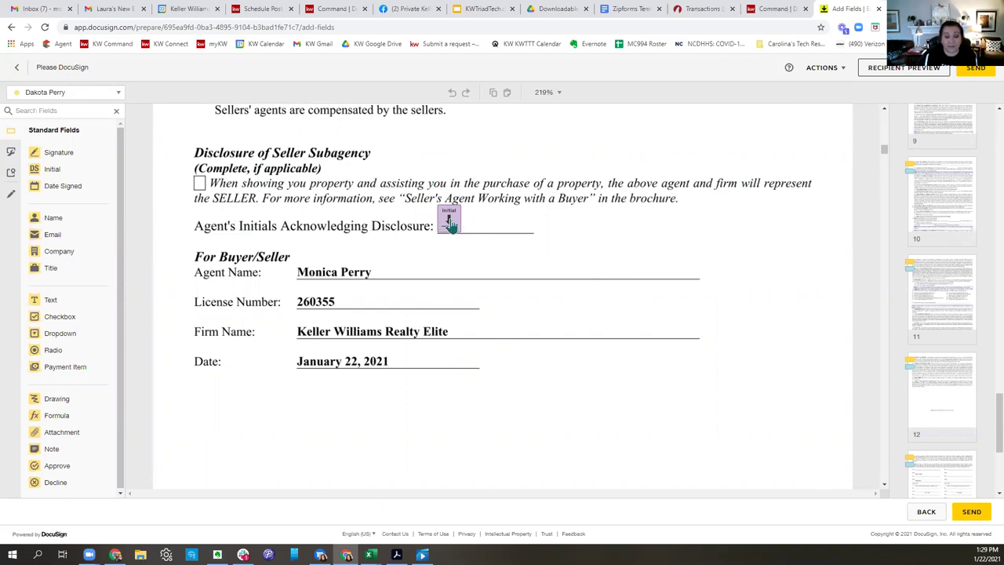
Delete the Initial fields on the Buyer's Initials Acknowledging Disclosure line.
{"action": "left_click", "coordinate": [450, 224]}
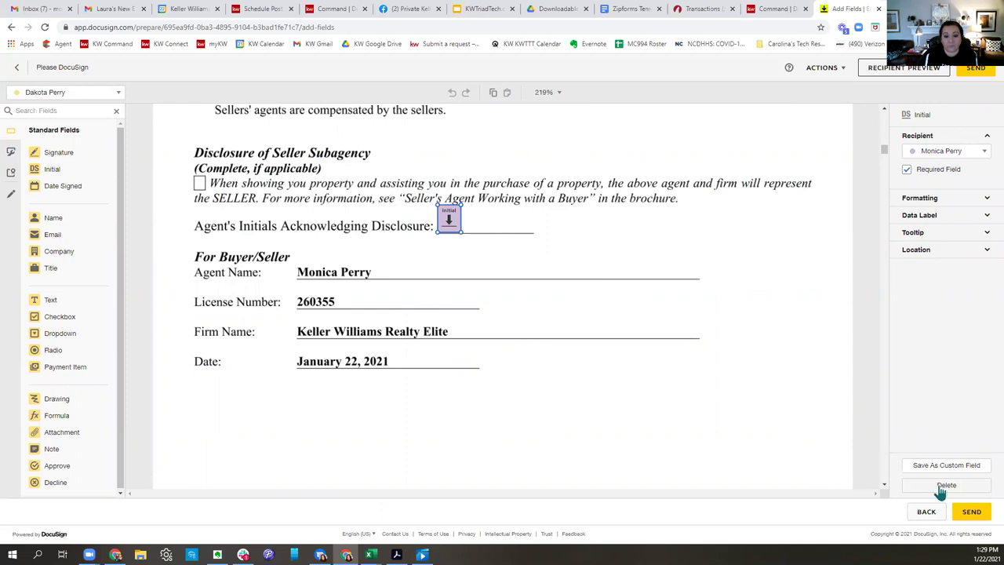
{"action": "key", "text": "Delete"}
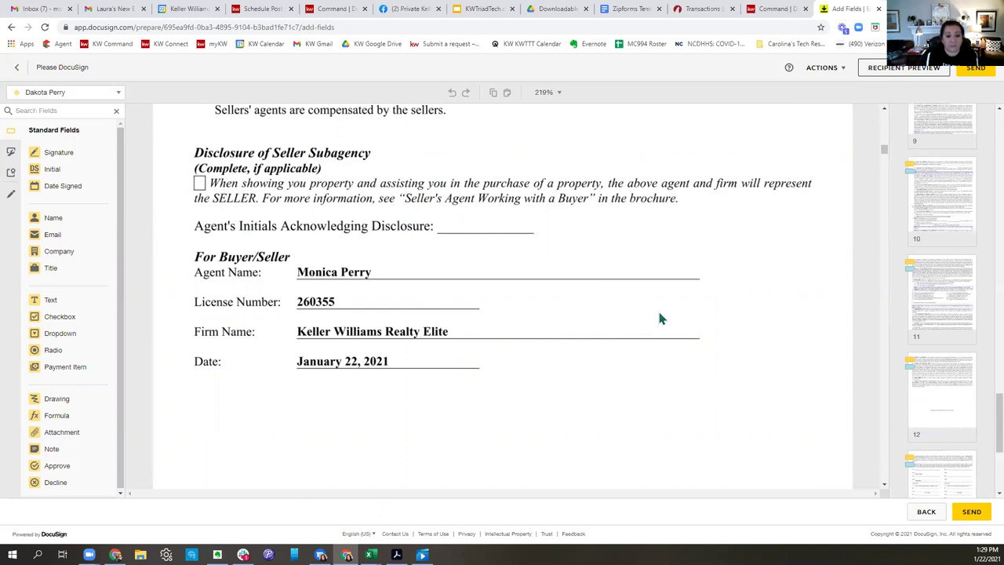
{"action": "scroll", "coordinate": [659, 319], "scroll_direction": "down", "scroll_amount": 10}
{"action": "scroll", "coordinate": [670, 327], "scroll_direction": "down", "scroll_amount": 8}
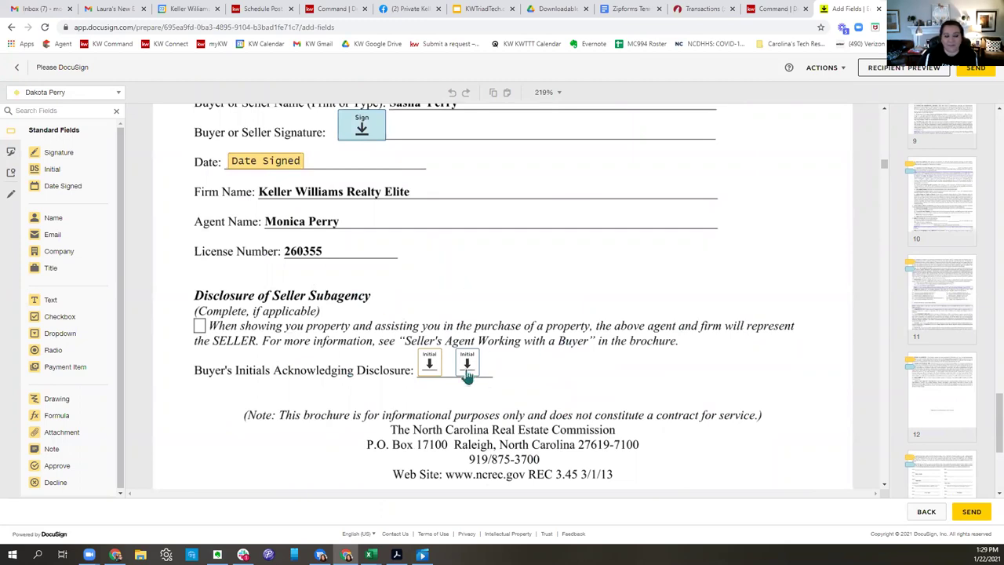
{"action": "left_click", "coordinate": [428, 365]}
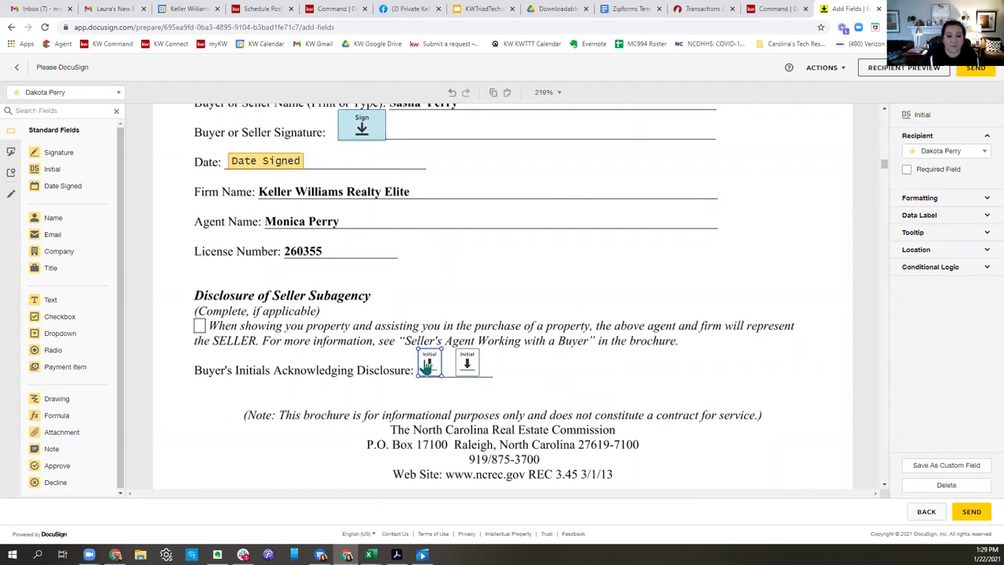
{"action": "key", "text": "Delete"}
{"action": "left_click", "coordinate": [471, 368]}
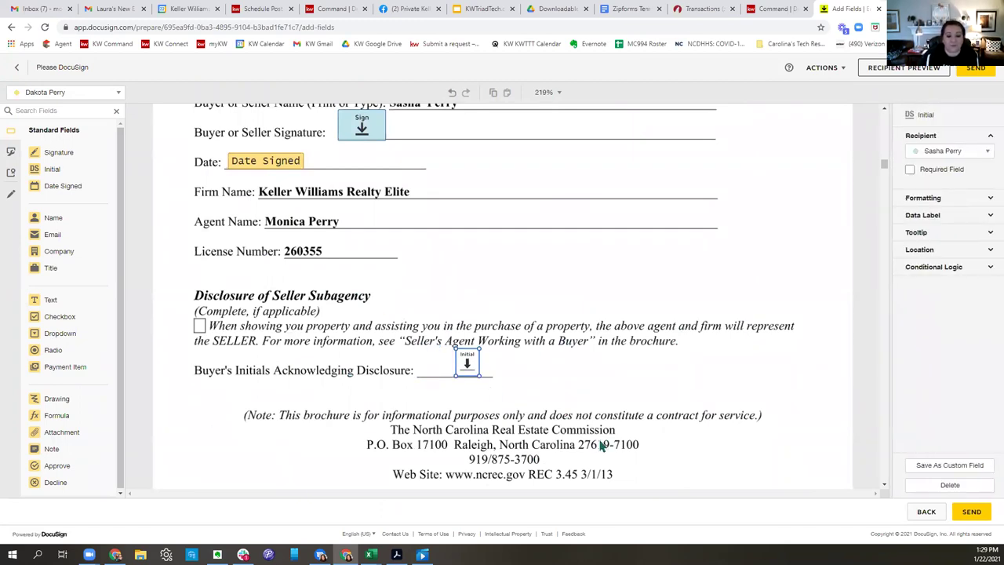
{"action": "key", "text": "Delete"}
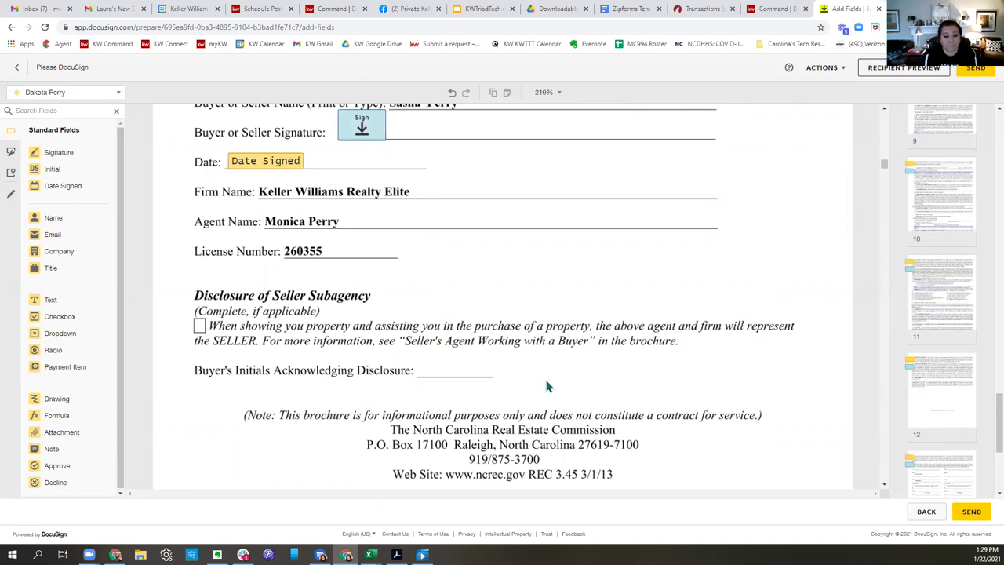
Scroll through the Buyer Agency Agreement, check the Authorization Initial field, and open Recipient Preview.
{"action": "scroll", "coordinate": [547, 386], "scroll_direction": "down", "scroll_amount": 10}
{"action": "scroll", "coordinate": [667, 280], "scroll_direction": "down", "scroll_amount": 3}
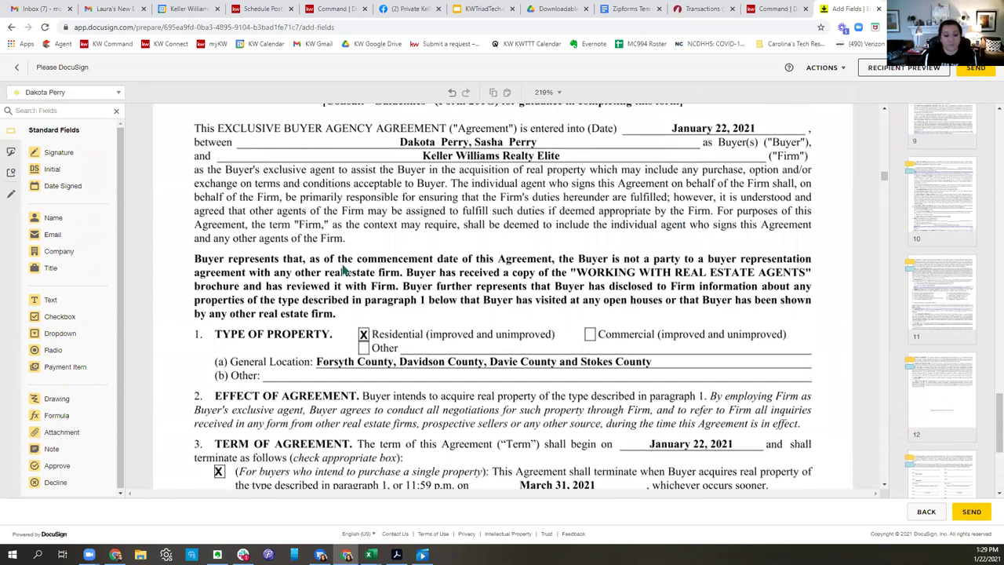
{"action": "scroll", "coordinate": [749, 240], "scroll_direction": "down", "scroll_amount": 3}
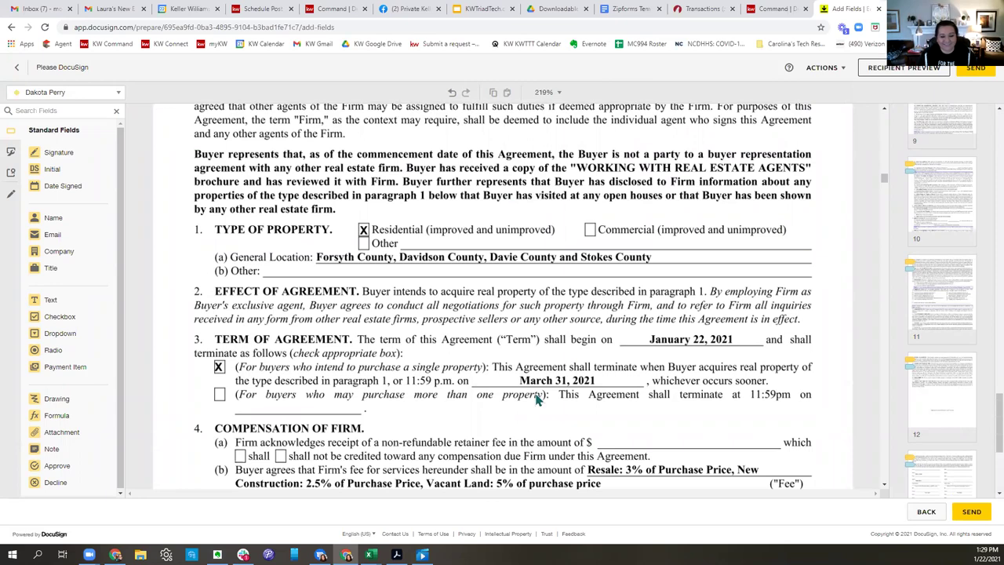
{"action": "scroll", "coordinate": [538, 399], "scroll_direction": "down", "scroll_amount": 3}
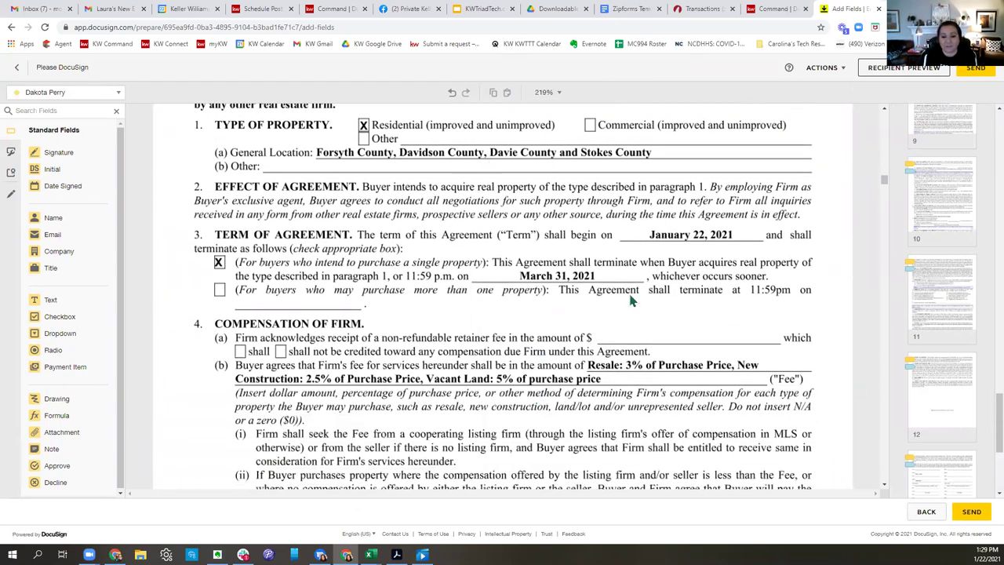
{"action": "scroll", "coordinate": [631, 301], "scroll_direction": "down", "scroll_amount": 7}
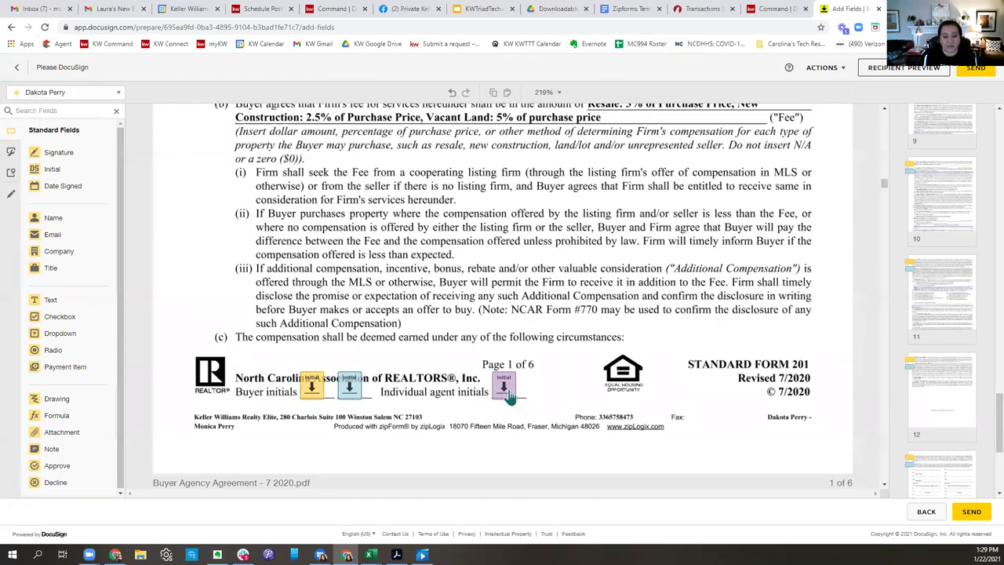
{"action": "scroll", "coordinate": [625, 381], "scroll_direction": "down", "scroll_amount": 15}
{"action": "scroll", "coordinate": [625, 381], "scroll_direction": "down", "scroll_amount": 15}
{"action": "scroll", "coordinate": [628, 371], "scroll_direction": "down", "scroll_amount": 10}
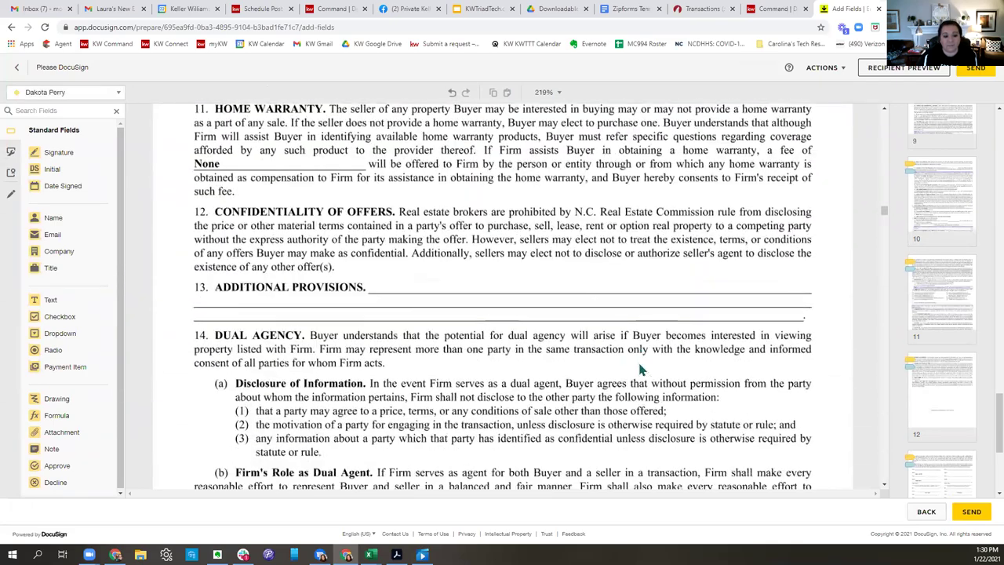
{"action": "scroll", "coordinate": [639, 368], "scroll_direction": "down", "scroll_amount": 10}
{"action": "scroll", "coordinate": [639, 369], "scroll_direction": "down", "scroll_amount": 5}
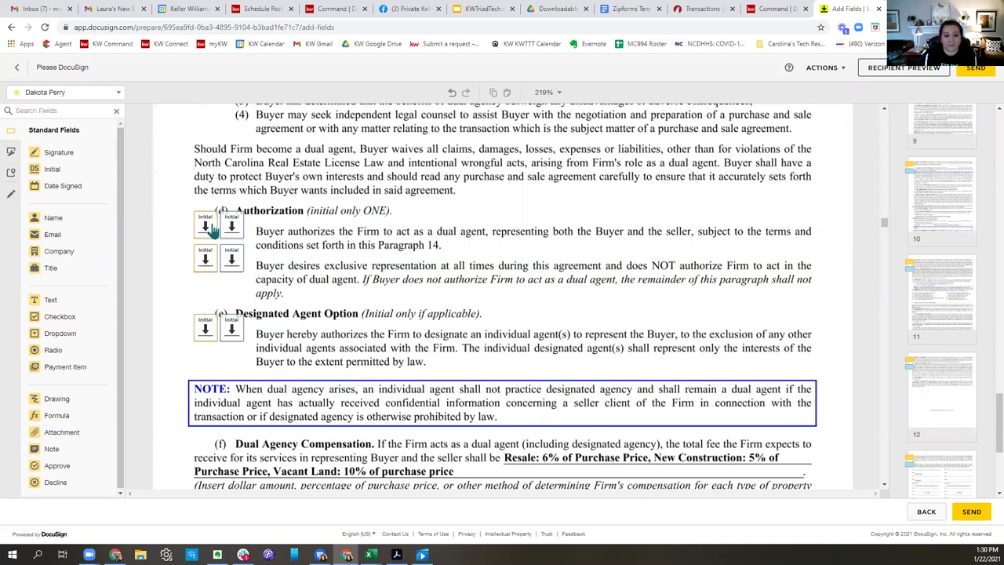
{"action": "left_click", "coordinate": [210, 228]}
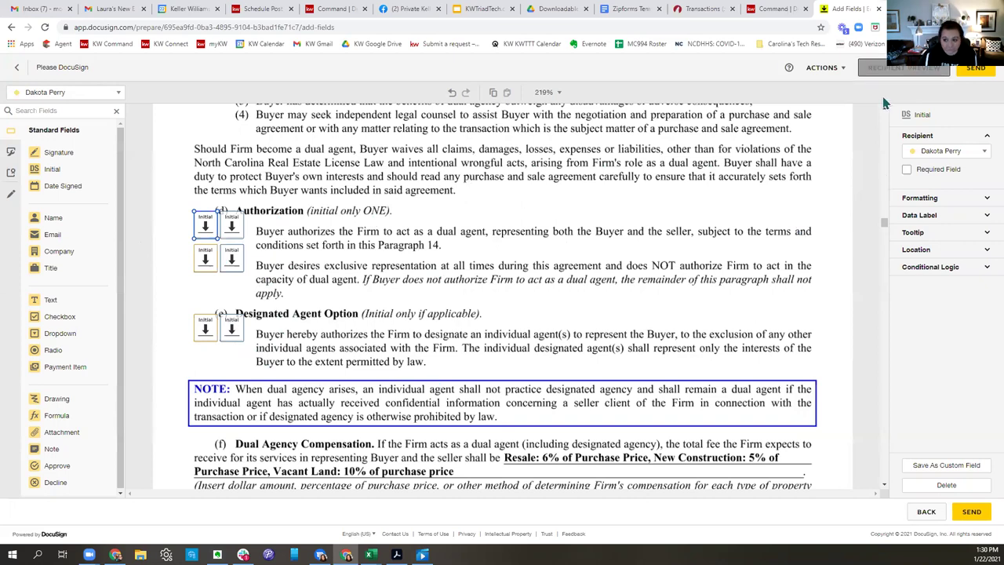
{"action": "left_click", "coordinate": [869, 67]}
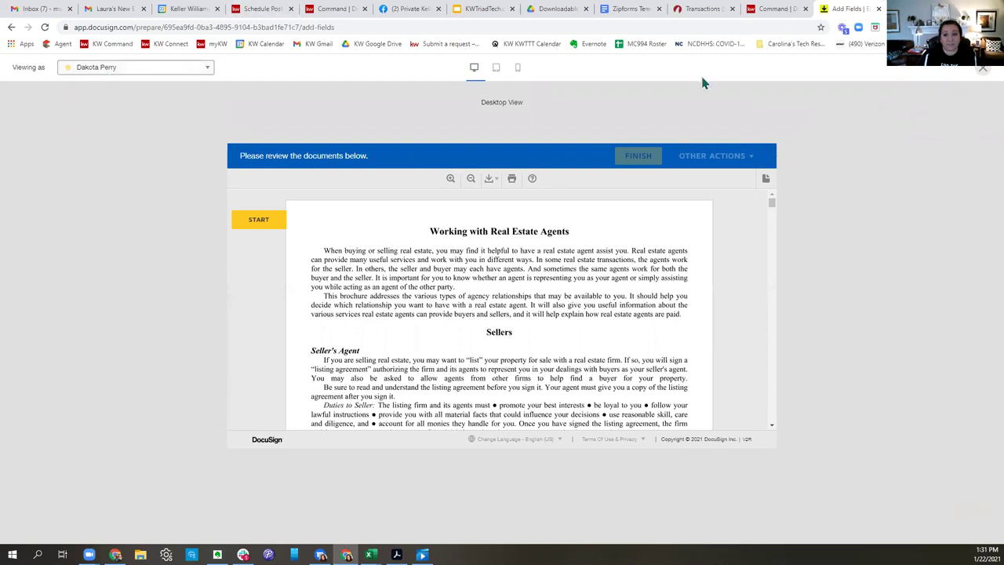
{"action": "left_click", "coordinate": [882, 146]}
{"action": "left_click", "coordinate": [495, 69]}
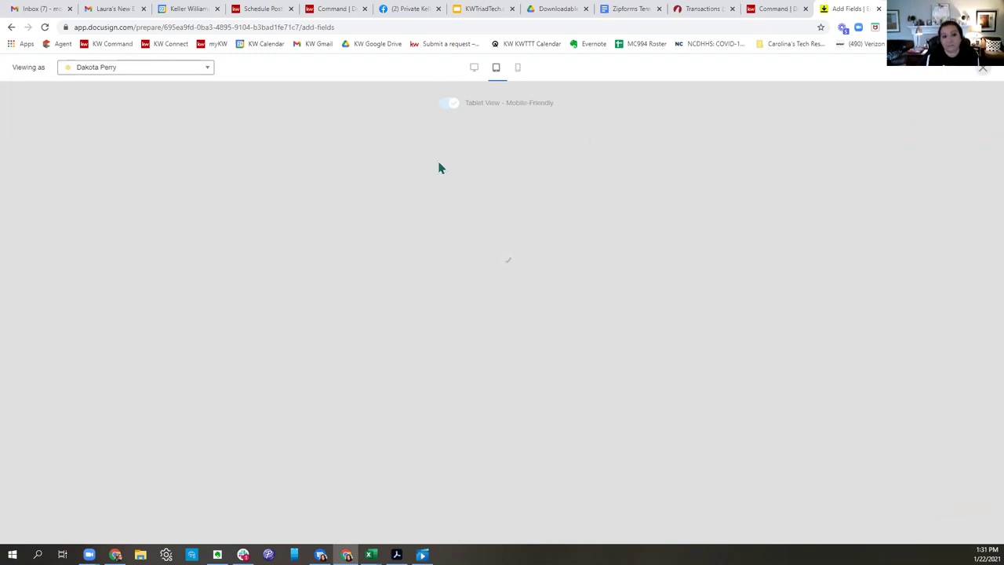
{"action": "left_click", "coordinate": [474, 68]}
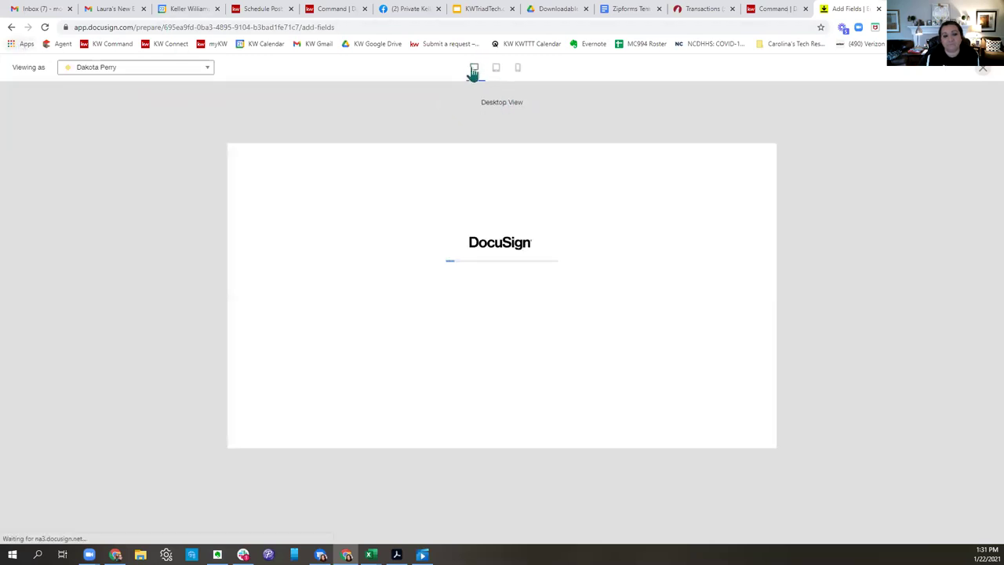
{"action": "left_click", "coordinate": [496, 68]}
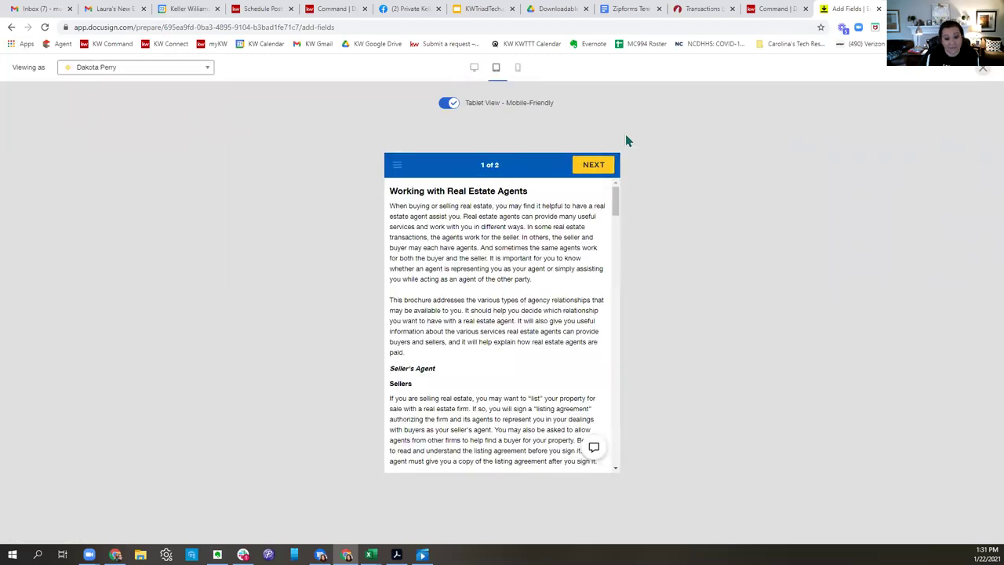
{"action": "left_click", "coordinate": [517, 69]}
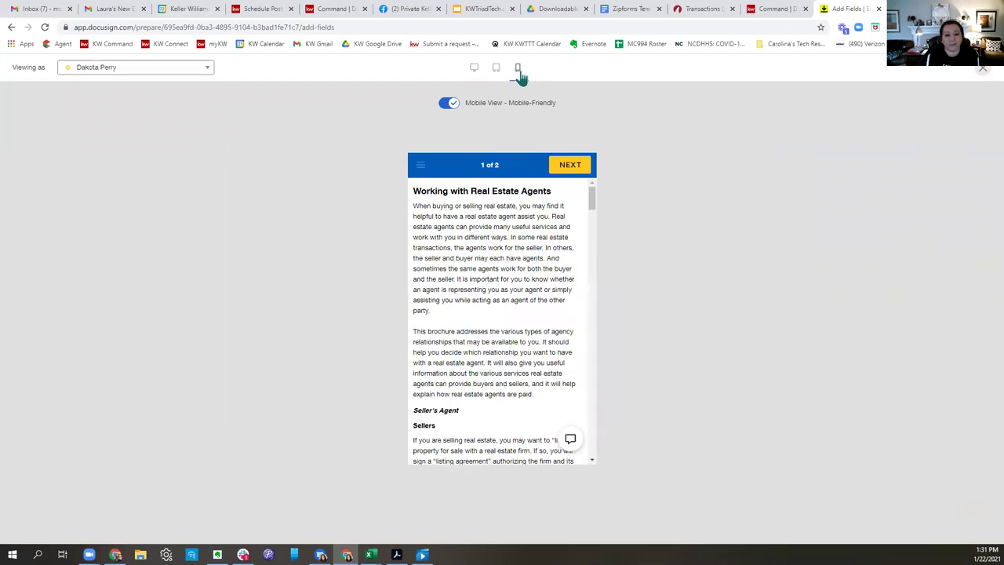
{"action": "scroll", "coordinate": [545, 316], "scroll_direction": "down", "scroll_amount": 10}
{"action": "scroll", "coordinate": [548, 316], "scroll_direction": "down", "scroll_amount": 15}
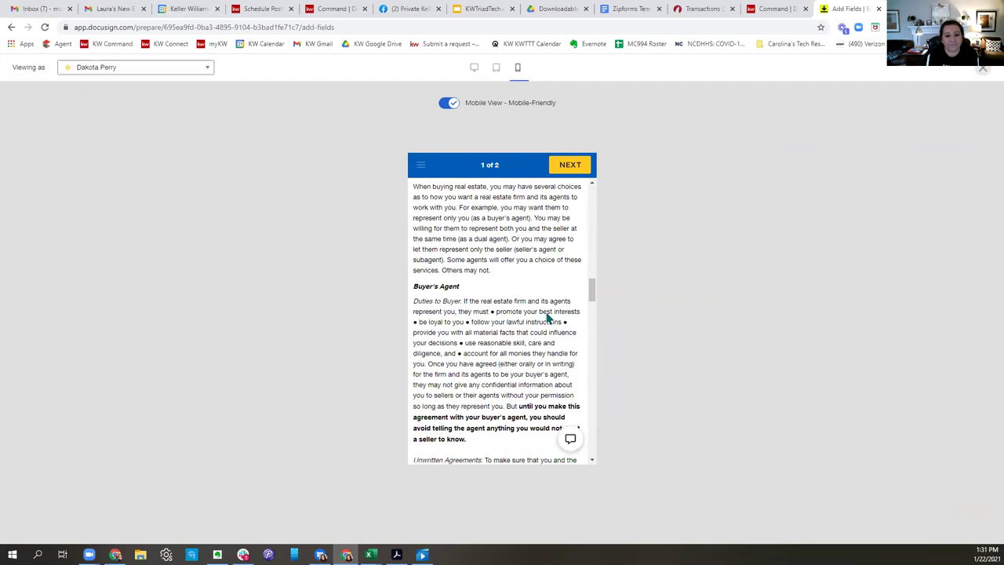
{"action": "scroll", "coordinate": [547, 316], "scroll_direction": "down", "scroll_amount": 10}
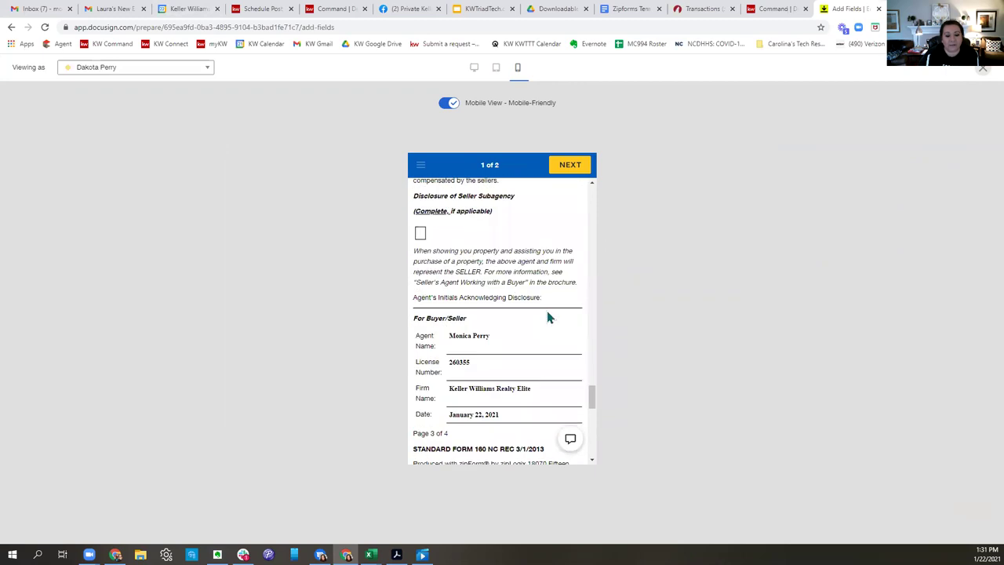
{"action": "scroll", "coordinate": [547, 316], "scroll_direction": "down", "scroll_amount": 10}
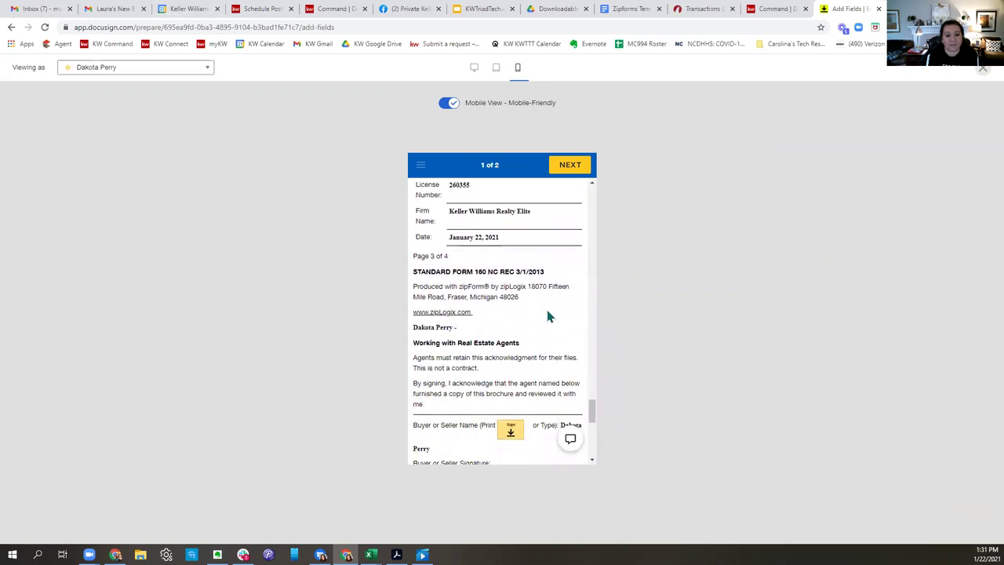
{"action": "left_click", "coordinate": [496, 68]}
{"action": "scroll", "coordinate": [536, 266], "scroll_direction": "down", "scroll_amount": 3}
{"action": "scroll", "coordinate": [537, 264], "scroll_direction": "up", "scroll_amount": 15}
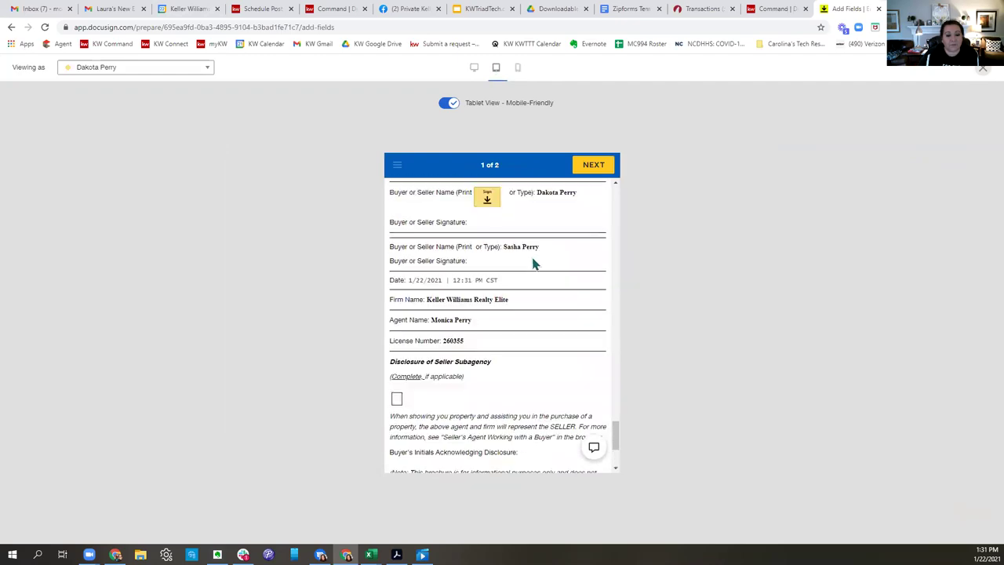
{"action": "scroll", "coordinate": [557, 254], "scroll_direction": "up", "scroll_amount": 10}
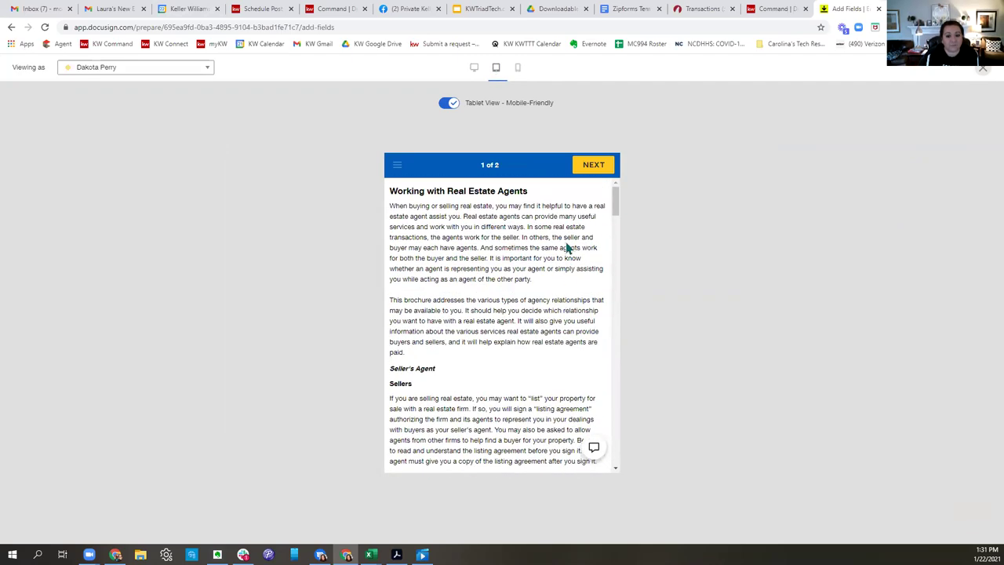
{"action": "left_click", "coordinate": [475, 69]}
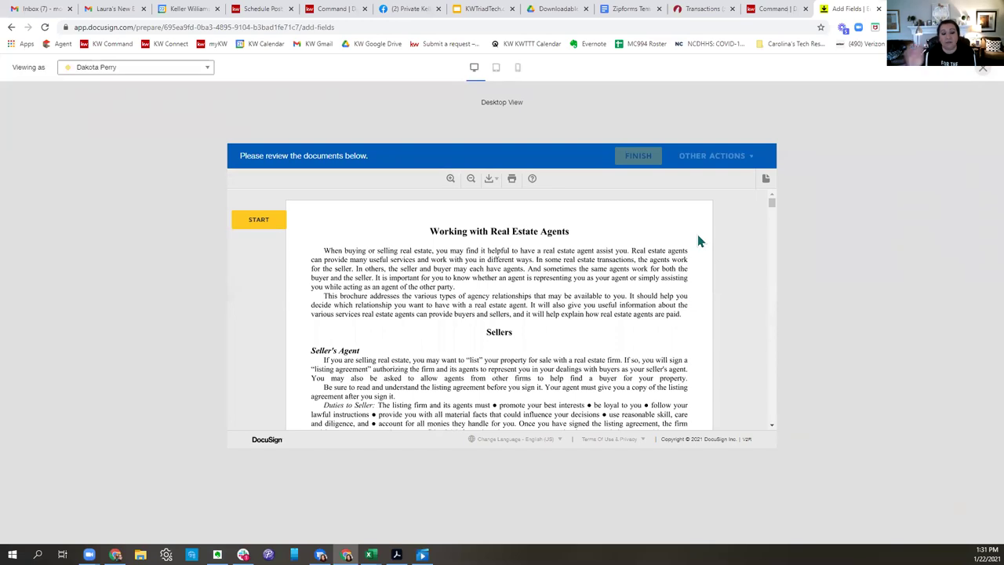
{"action": "left_click", "coordinate": [276, 224]}
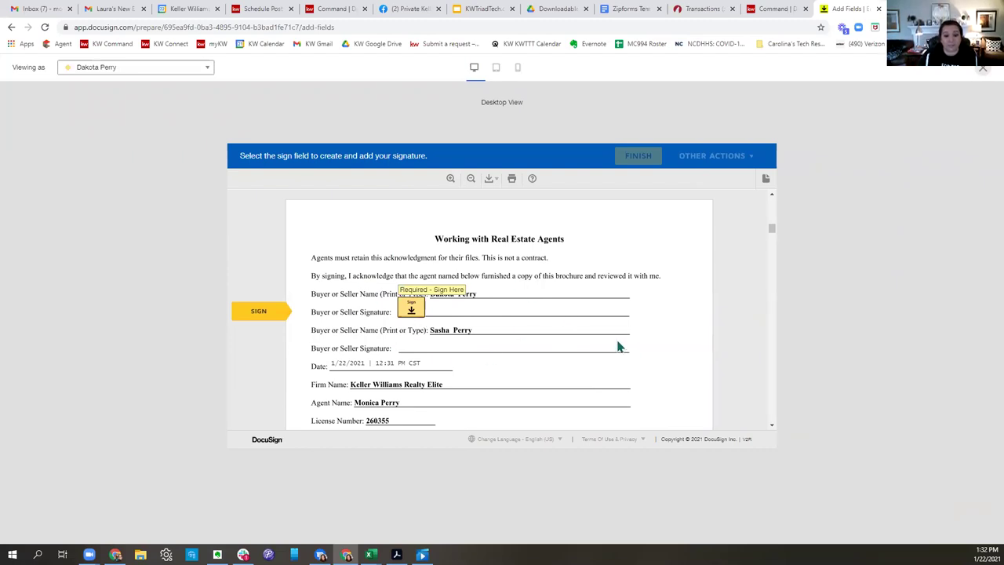
In the preview, sign and initial the first buyer's fields on pages 1 through 4.
{"action": "left_click", "coordinate": [414, 308]}
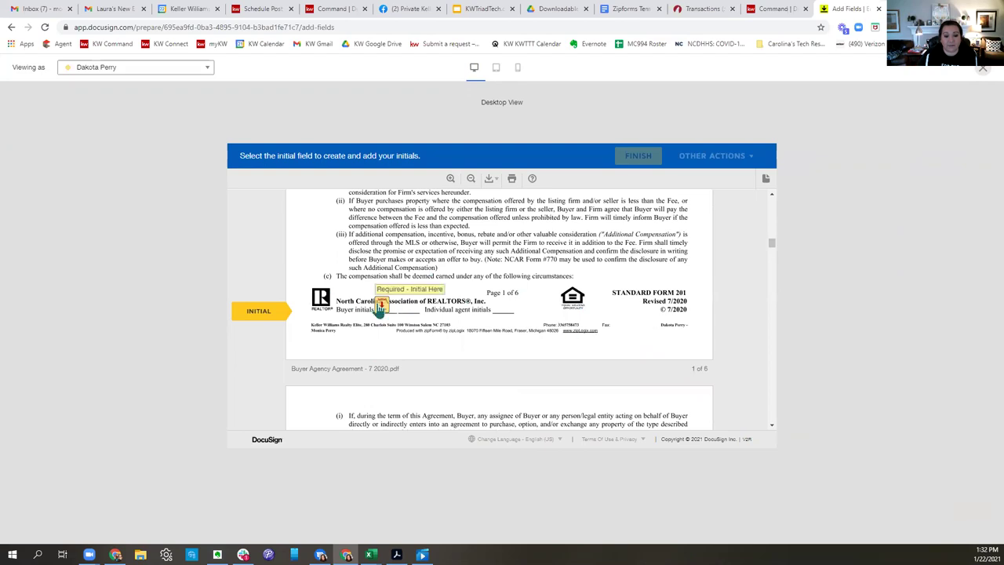
{"action": "left_click", "coordinate": [381, 308]}
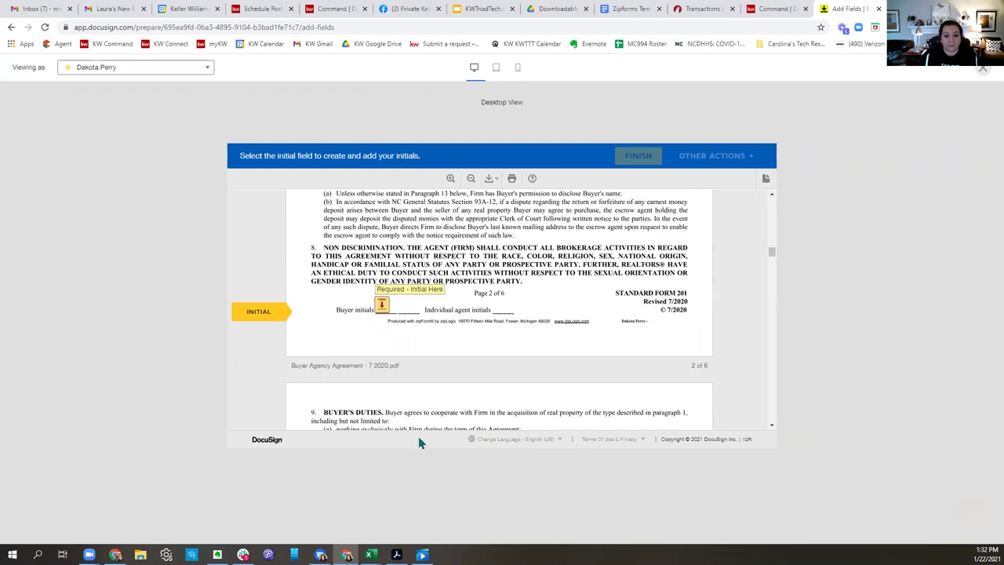
{"action": "left_click", "coordinate": [381, 307]}
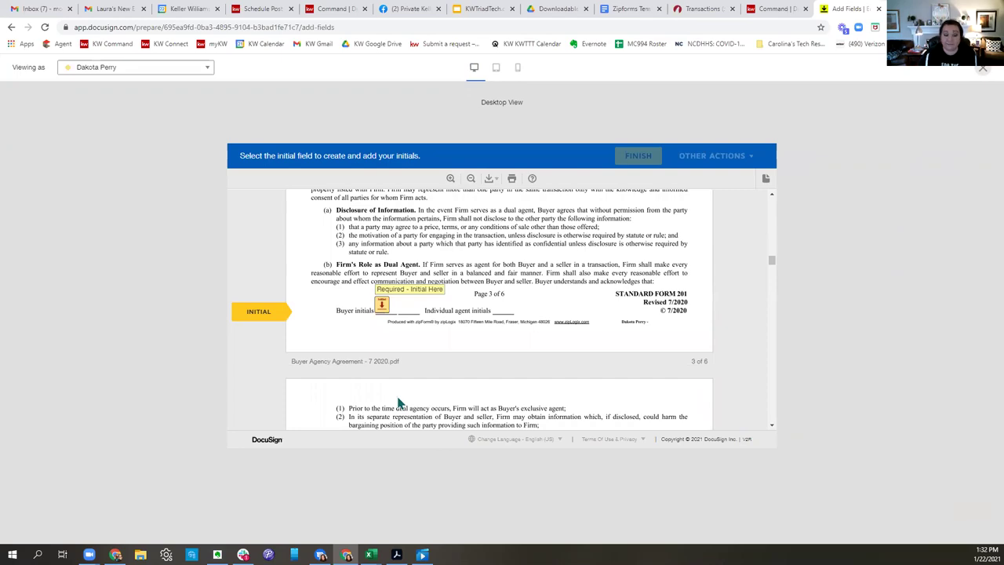
{"action": "scroll", "coordinate": [398, 403], "scroll_direction": "down", "scroll_amount": 6}
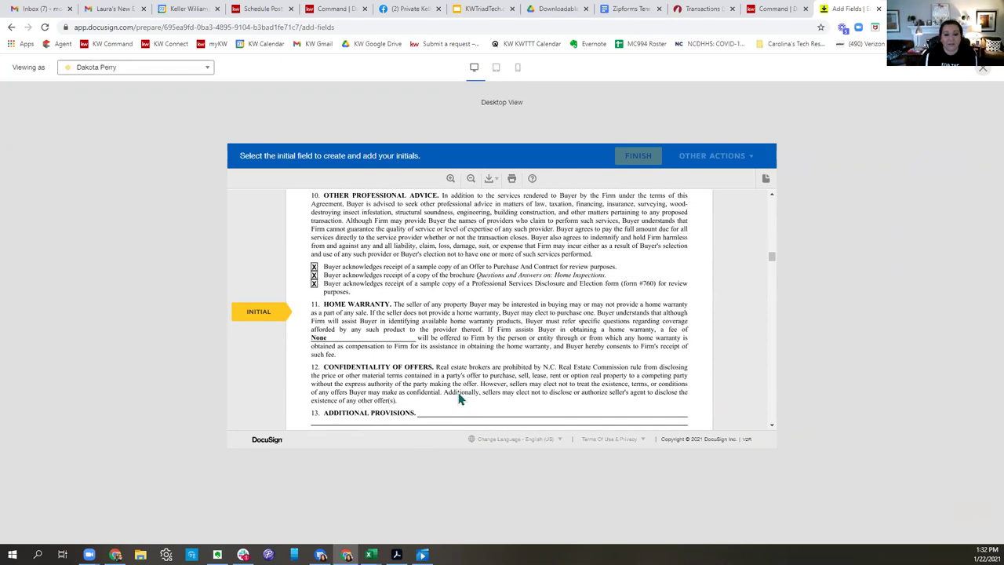
{"action": "scroll", "coordinate": [461, 398], "scroll_direction": "down", "scroll_amount": 10}
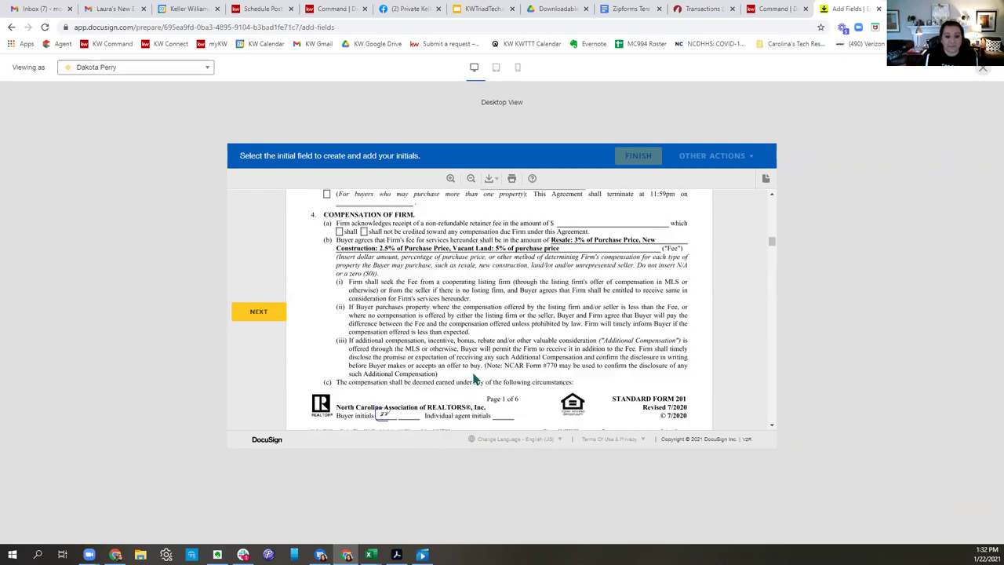
{"action": "scroll", "coordinate": [564, 356], "scroll_direction": "down", "scroll_amount": 10}
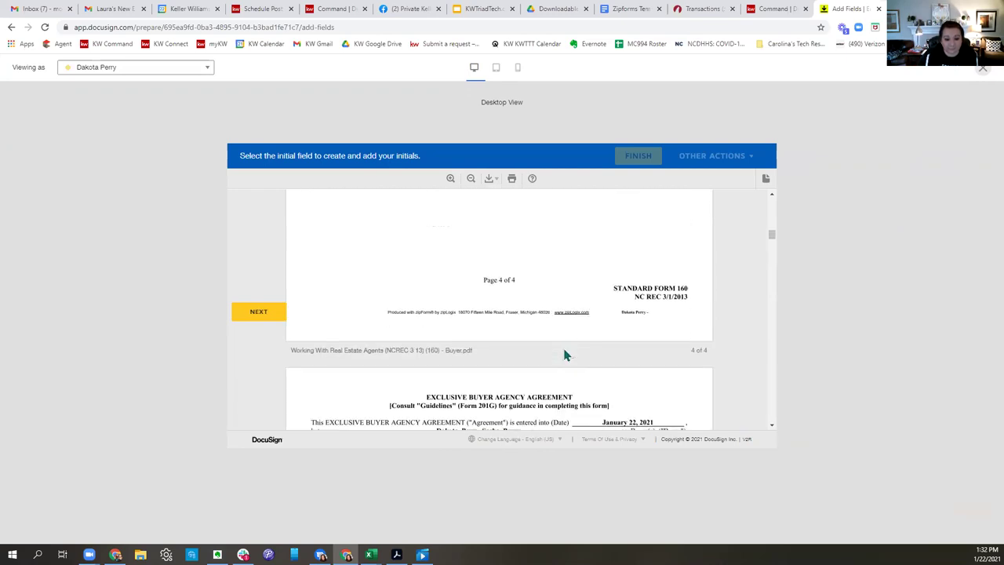
{"action": "scroll", "coordinate": [564, 355], "scroll_direction": "down", "scroll_amount": 10}
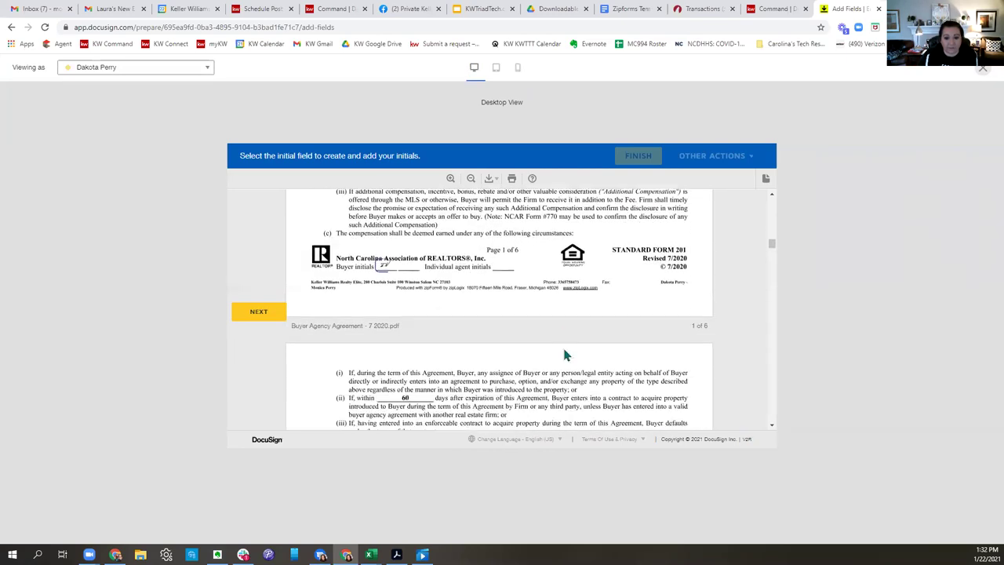
{"action": "scroll", "coordinate": [564, 355], "scroll_direction": "down", "scroll_amount": 10}
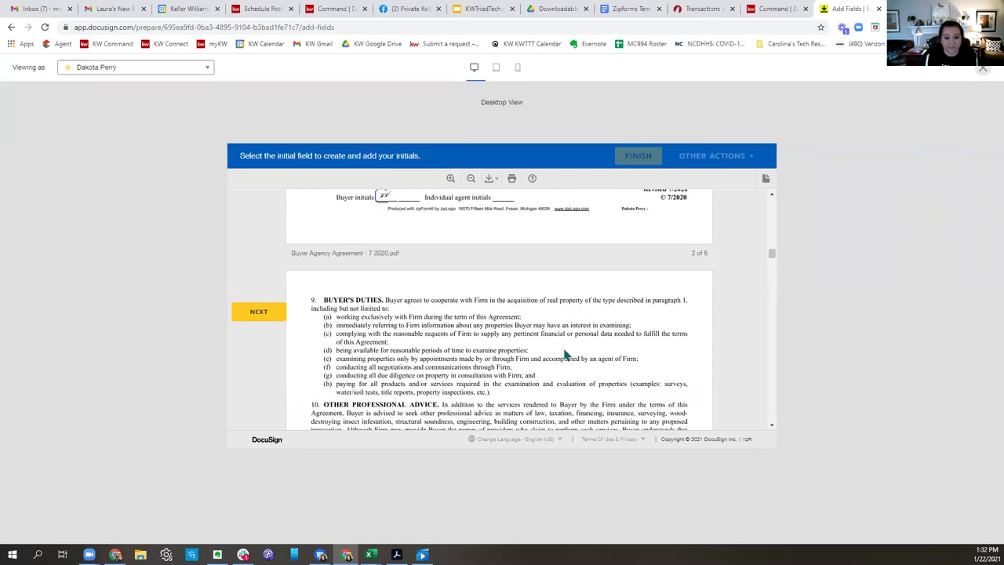
{"action": "scroll", "coordinate": [565, 355], "scroll_direction": "down", "scroll_amount": 1}
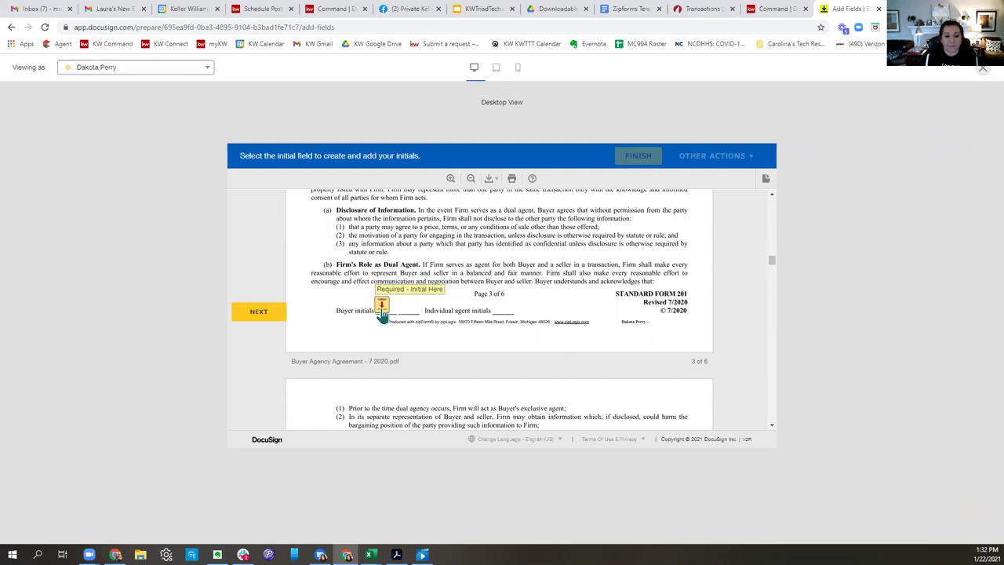
{"action": "left_click", "coordinate": [382, 311]}
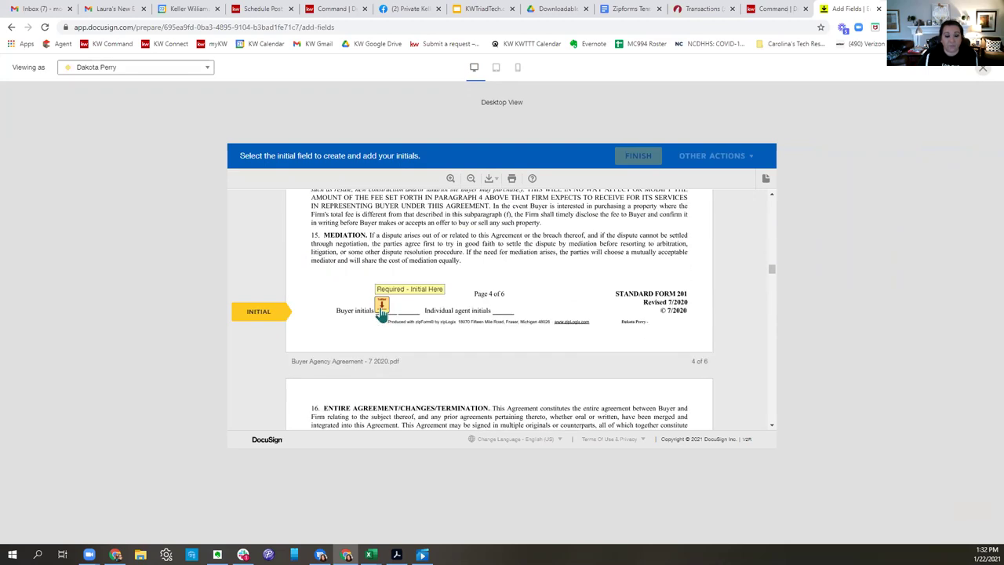
{"action": "left_click", "coordinate": [381, 312]}
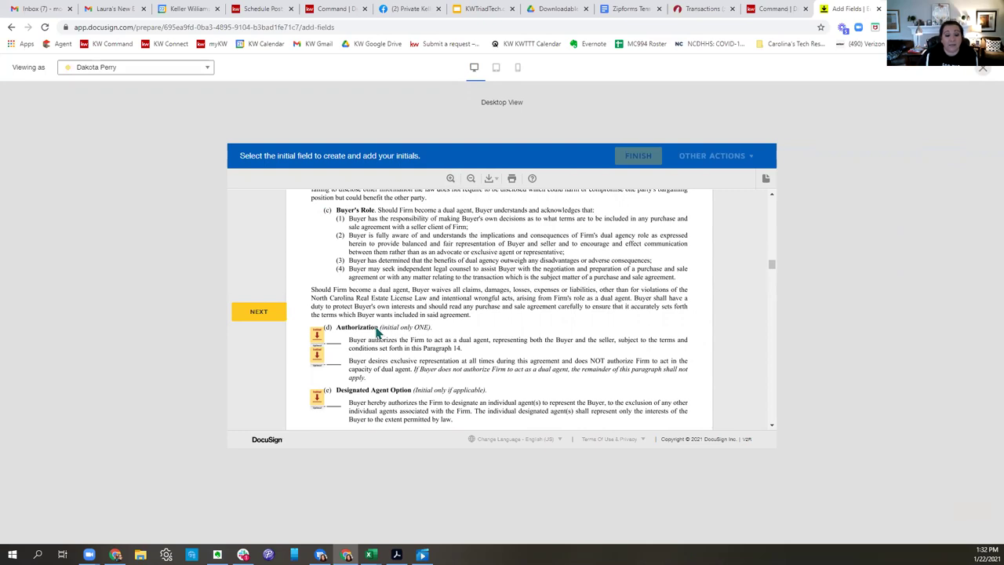
Review the Authorization section's initials and close the recipient preview.
{"action": "scroll", "coordinate": [410, 344], "scroll_direction": "down", "scroll_amount": 5}
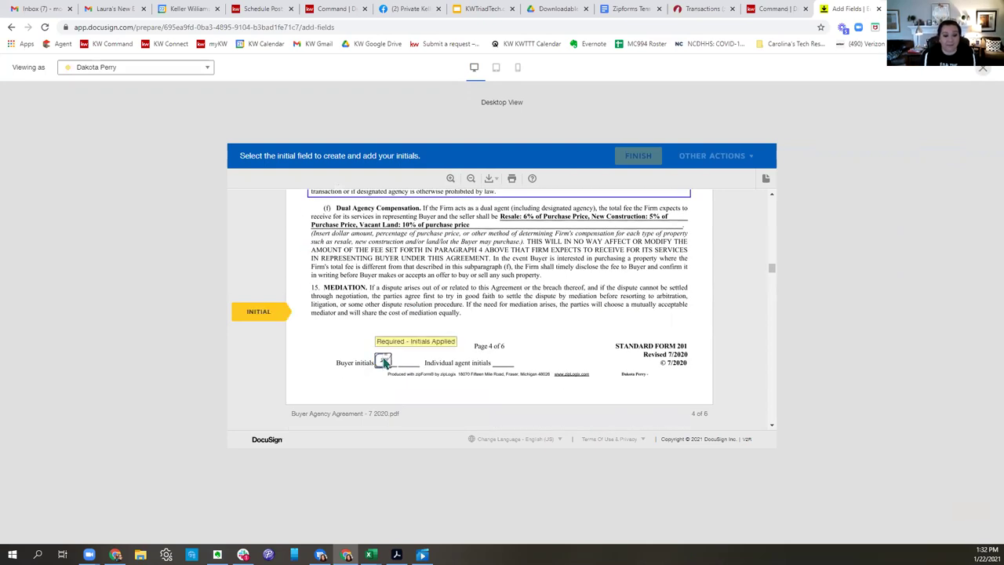
{"action": "scroll", "coordinate": [411, 368], "scroll_direction": "down", "scroll_amount": 7}
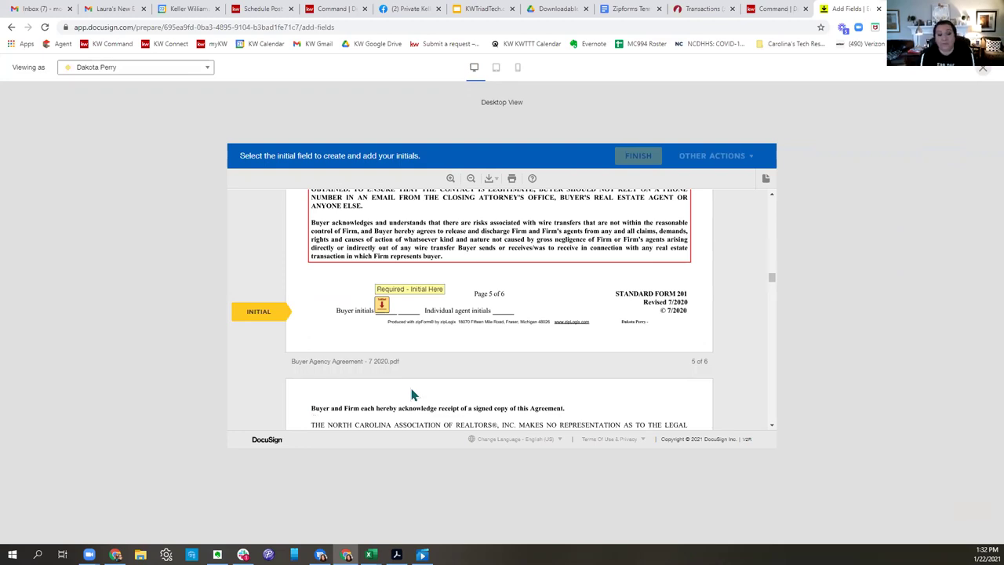
{"action": "scroll", "coordinate": [411, 394], "scroll_direction": "up", "scroll_amount": 12}
{"action": "scroll", "coordinate": [458, 400], "scroll_direction": "up", "scroll_amount": 3}
{"action": "scroll", "coordinate": [458, 400], "scroll_direction": "down", "scroll_amount": 3}
{"action": "scroll", "coordinate": [458, 400], "scroll_direction": "down", "scroll_amount": 2}
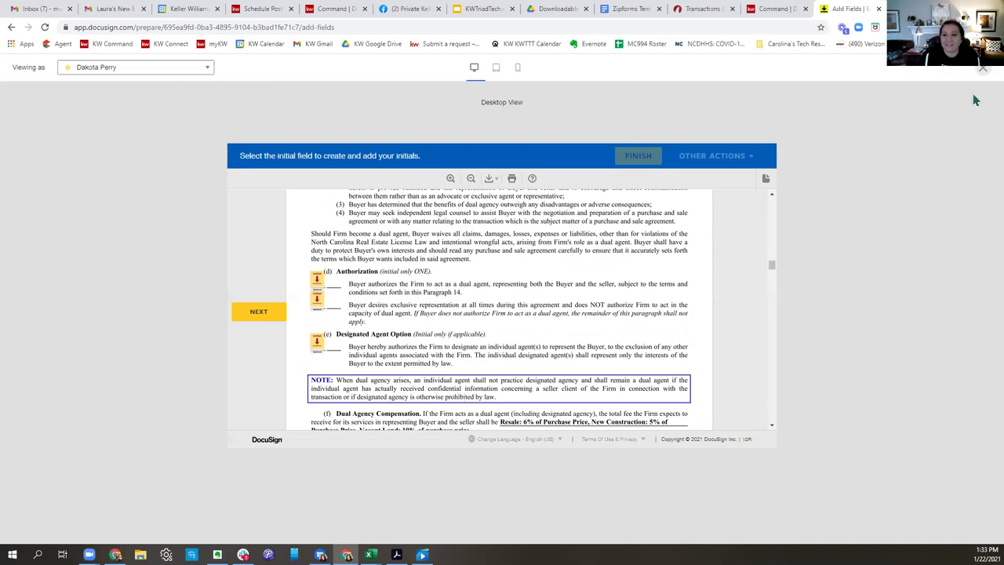
{"action": "left_click", "coordinate": [982, 69]}
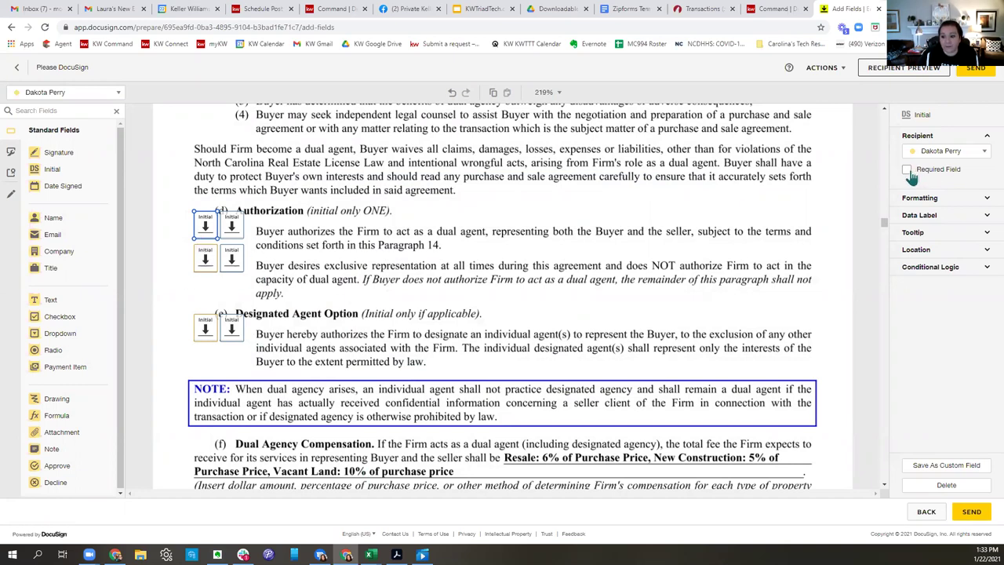
Delete the extra Initial fields from the second Authorization option.
{"action": "left_click", "coordinate": [228, 234]}
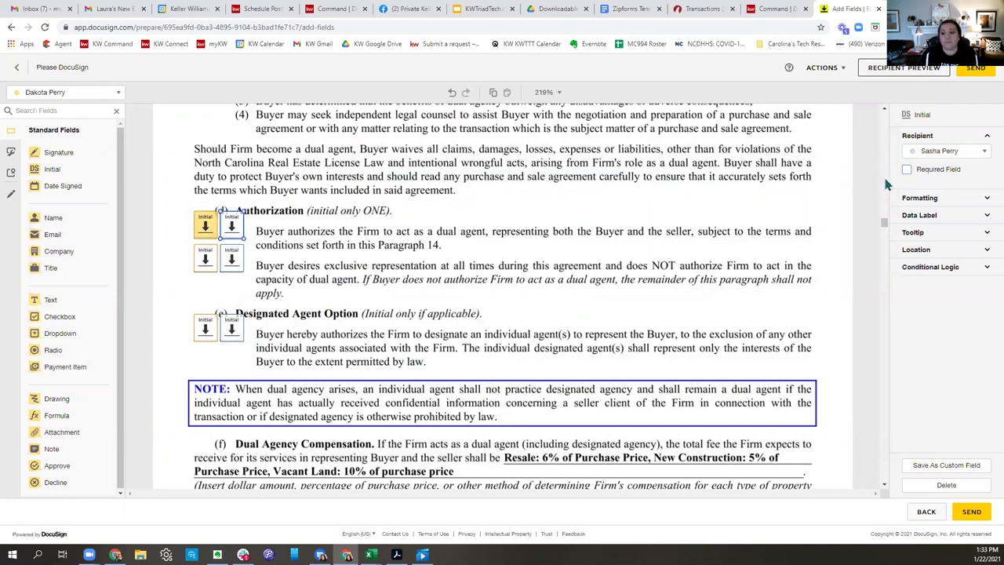
{"action": "left_click", "coordinate": [207, 264]}
{"action": "key", "text": "Delete"}
{"action": "left_click", "coordinate": [230, 261]}
{"action": "key", "text": "Delete"}
Delete both Designated Agent Option initial fields and start the buyer's recipient preview walkthrough.
{"action": "left_click", "coordinate": [204, 329]}
{"action": "key", "text": "Delete"}
{"action": "left_click", "coordinate": [231, 333]}
{"action": "key", "text": "Delete"}
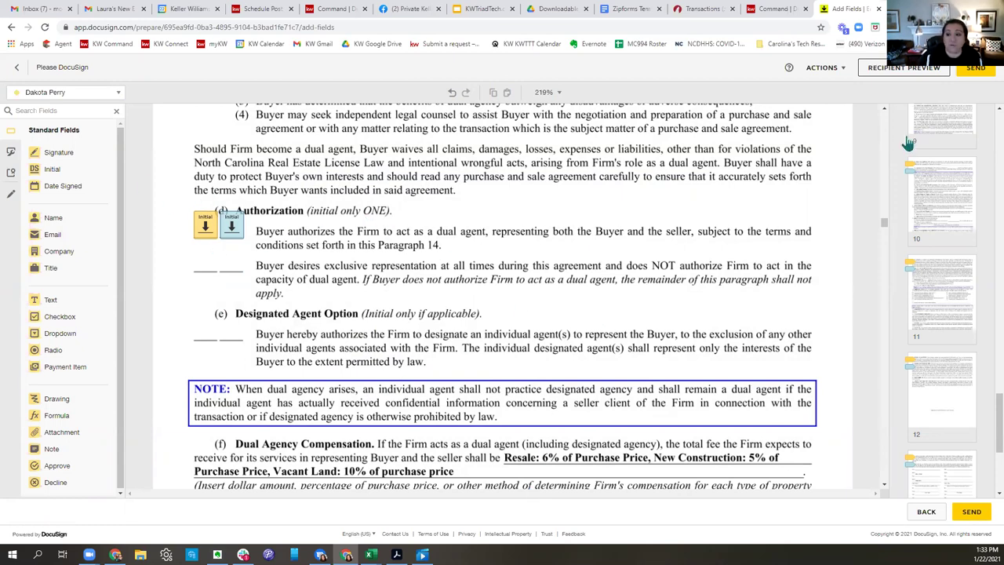
{"action": "left_click", "coordinate": [902, 71]}
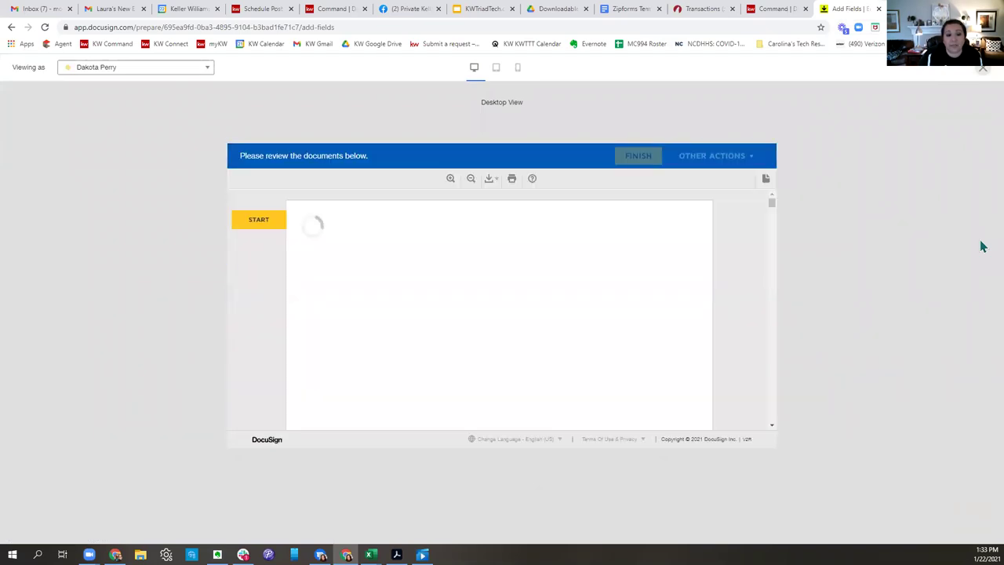
{"action": "left_click", "coordinate": [258, 219]}
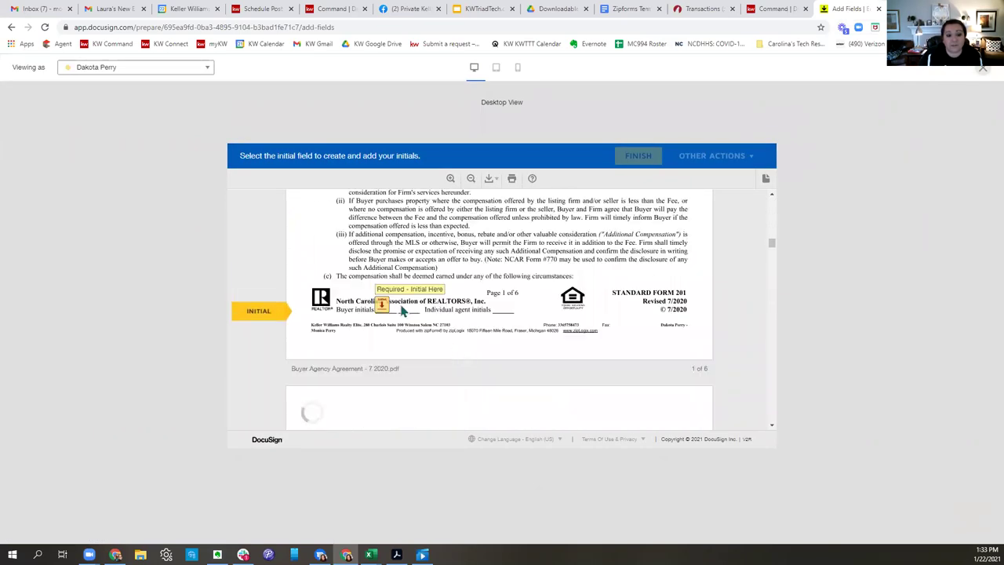
Initial pages 1-5 and the Authorization option, sign the Buyer Agency Agreement, and close the preview.
{"action": "left_click", "coordinate": [382, 308]}
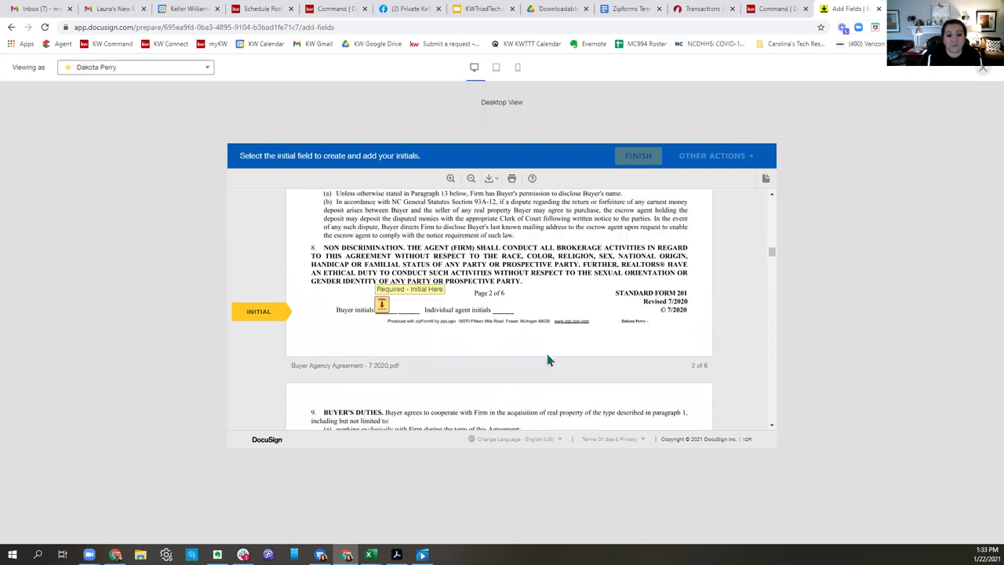
{"action": "left_click", "coordinate": [382, 307]}
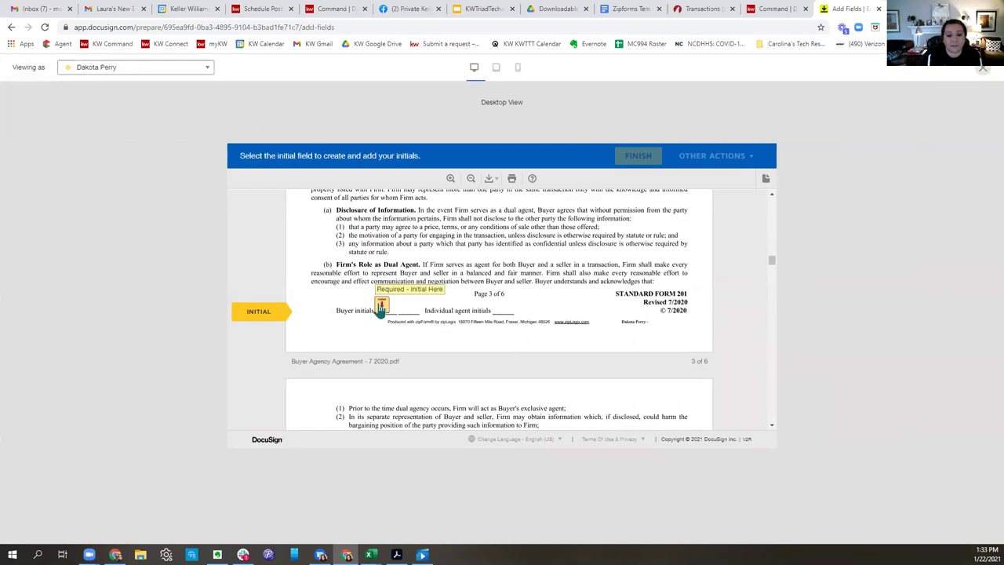
{"action": "left_click", "coordinate": [381, 307]}
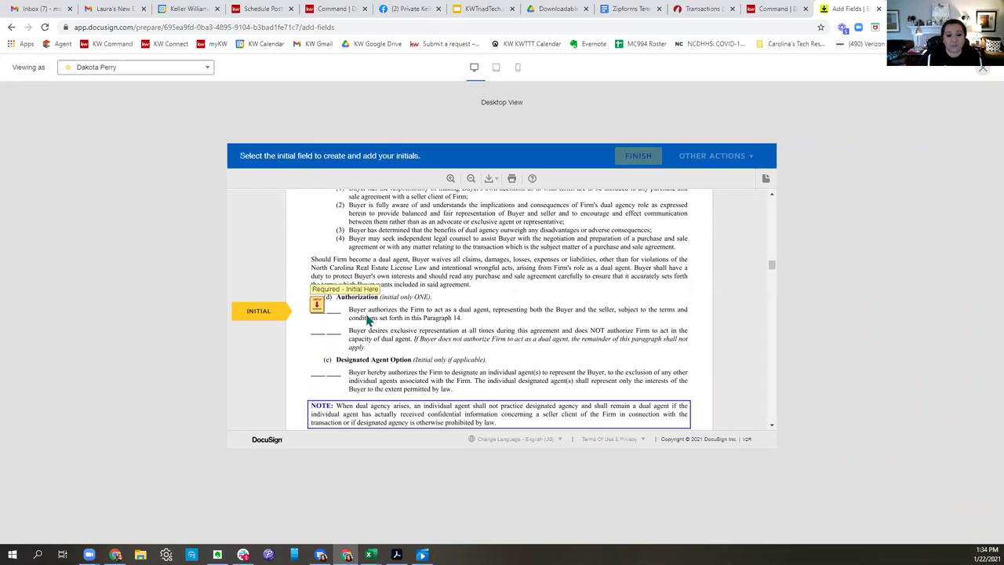
{"action": "left_click", "coordinate": [316, 310]}
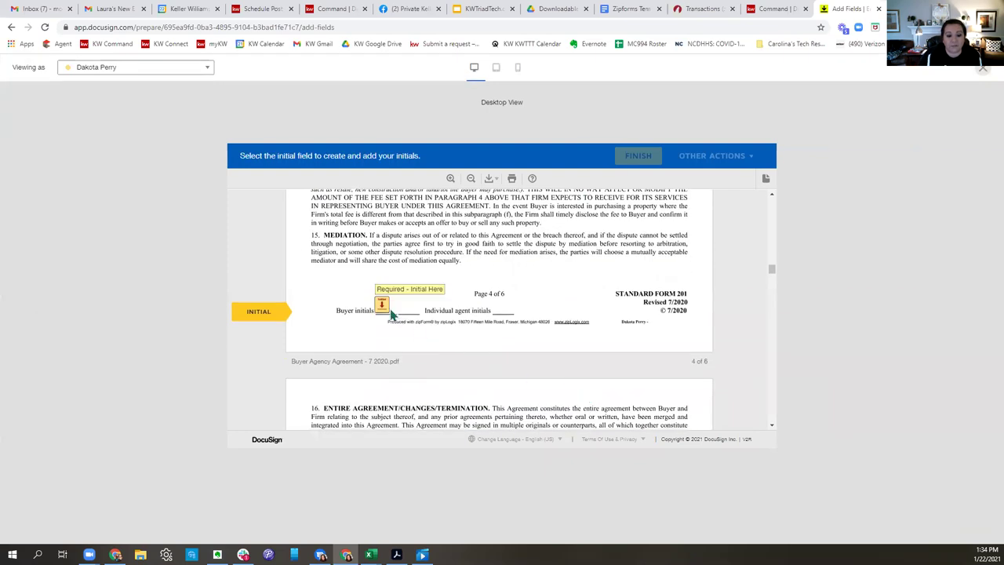
{"action": "left_click", "coordinate": [382, 308]}
{"action": "left_click", "coordinate": [384, 312]}
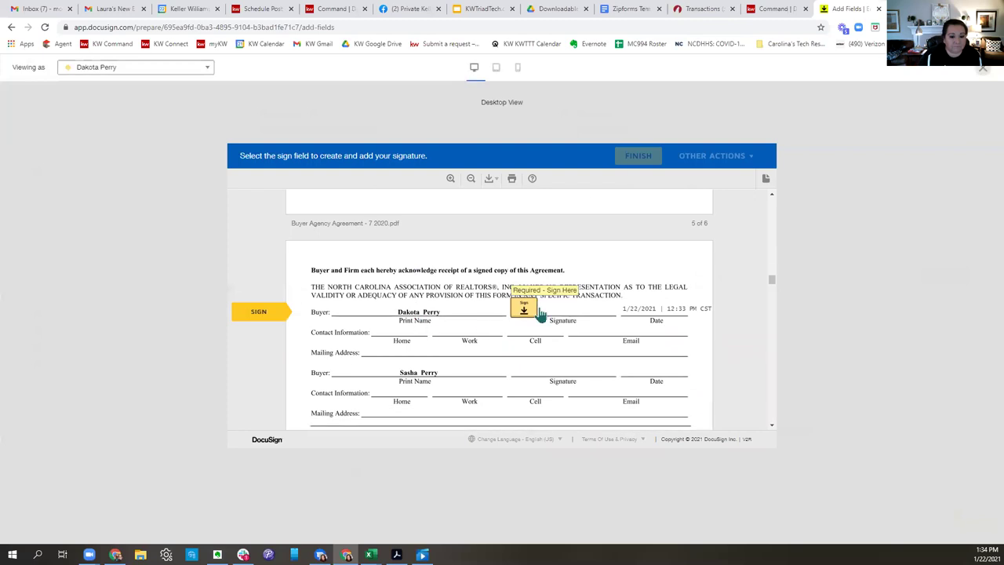
{"action": "left_click", "coordinate": [527, 313]}
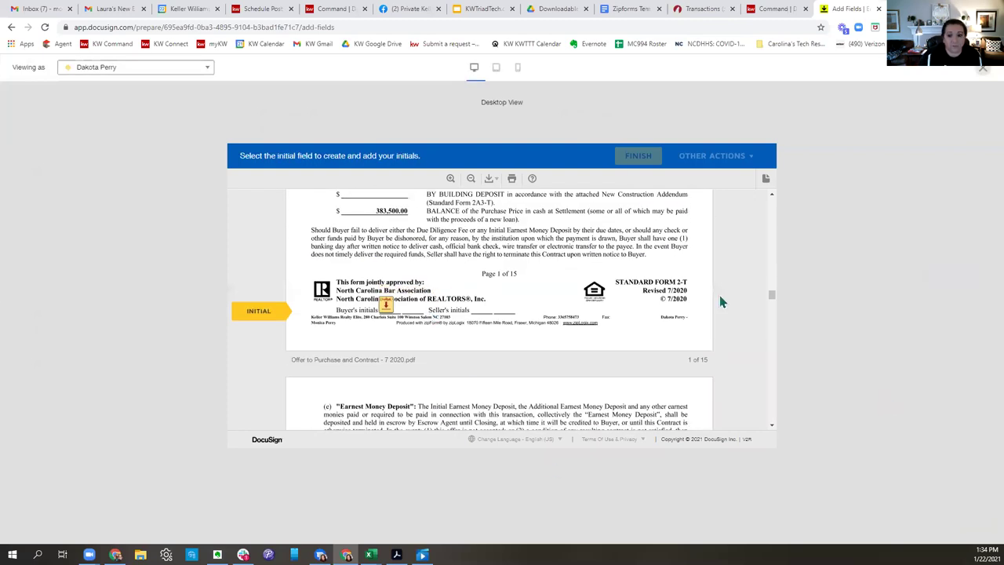
{"action": "left_click", "coordinate": [982, 68]}
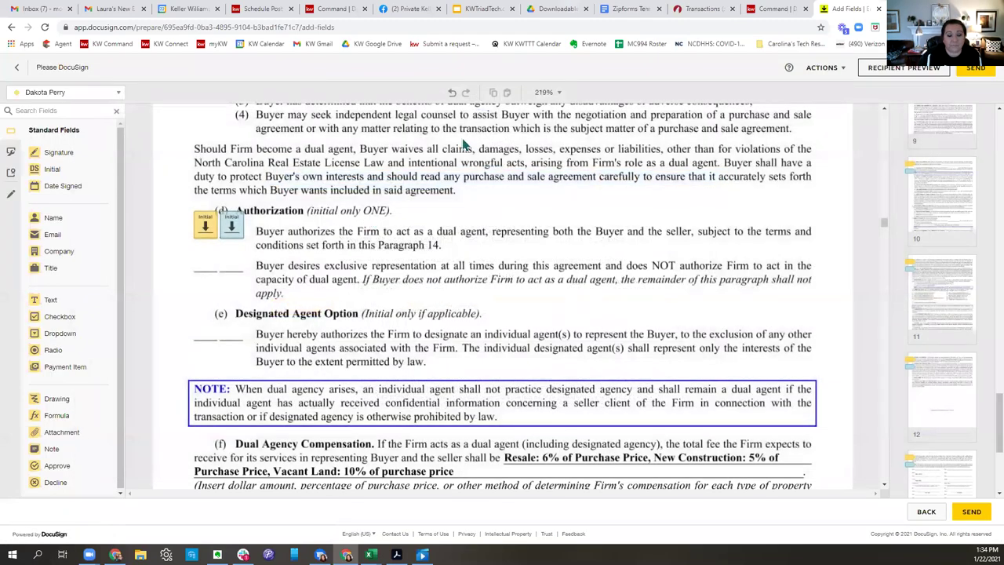
Scroll through the Offer to Purchase fields, then return to the Envelope Details page.
{"action": "scroll", "coordinate": [580, 292], "scroll_direction": "down", "scroll_amount": 10}
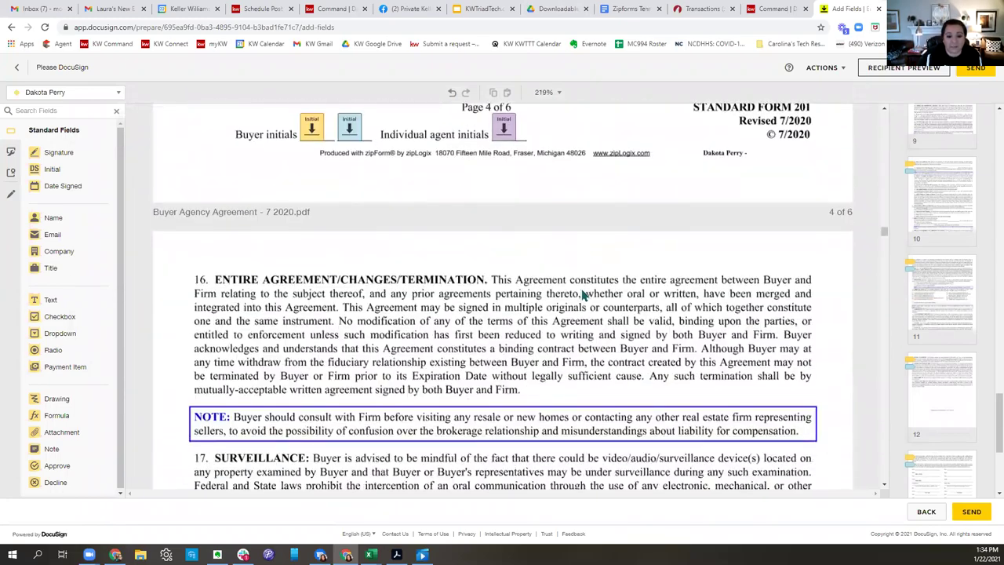
{"action": "scroll", "coordinate": [580, 292], "scroll_direction": "down", "scroll_amount": 15}
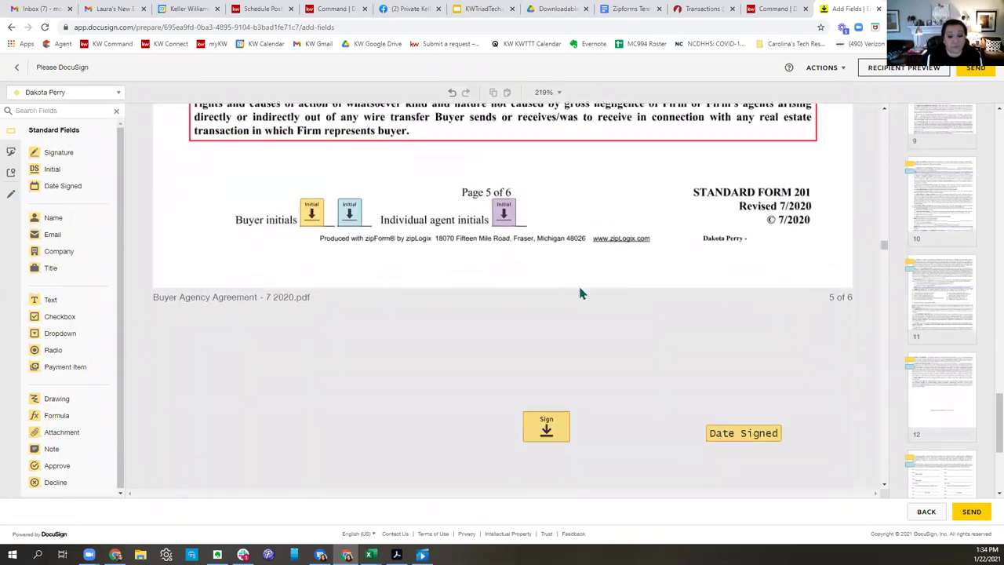
{"action": "scroll", "coordinate": [580, 292], "scroll_direction": "down", "scroll_amount": 15}
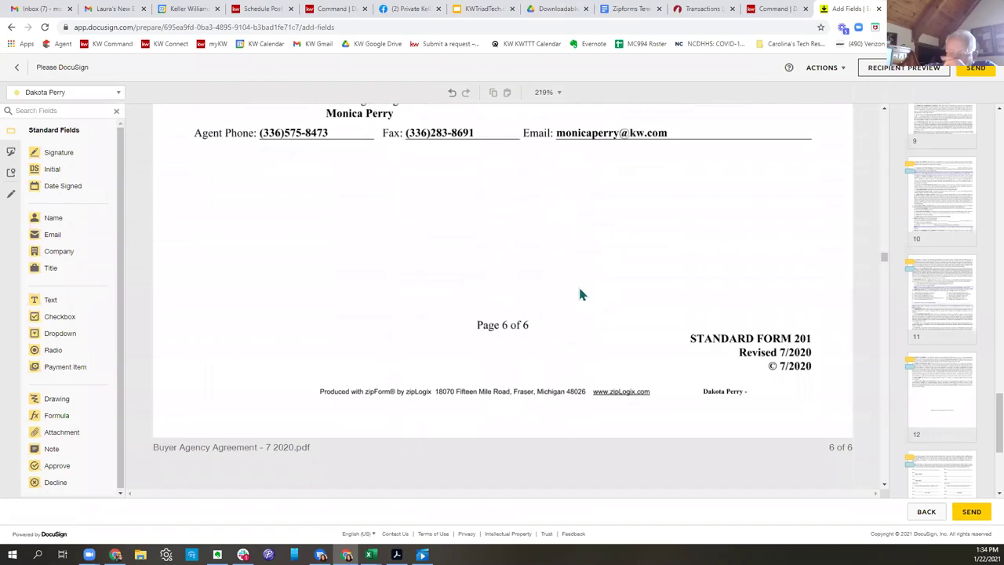
{"action": "scroll", "coordinate": [580, 292], "scroll_direction": "down", "scroll_amount": 10}
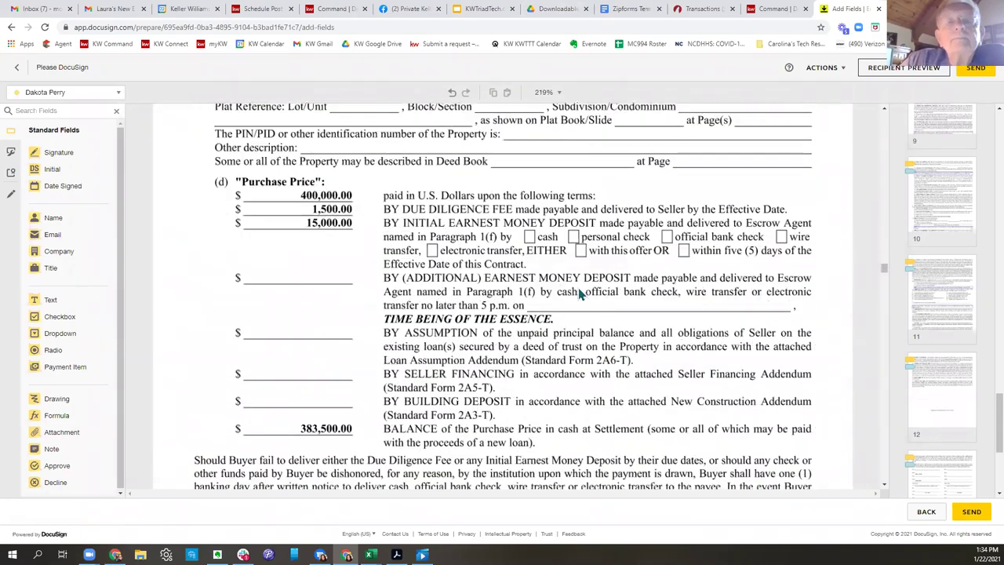
{"action": "scroll", "coordinate": [580, 292], "scroll_direction": "down", "scroll_amount": 15}
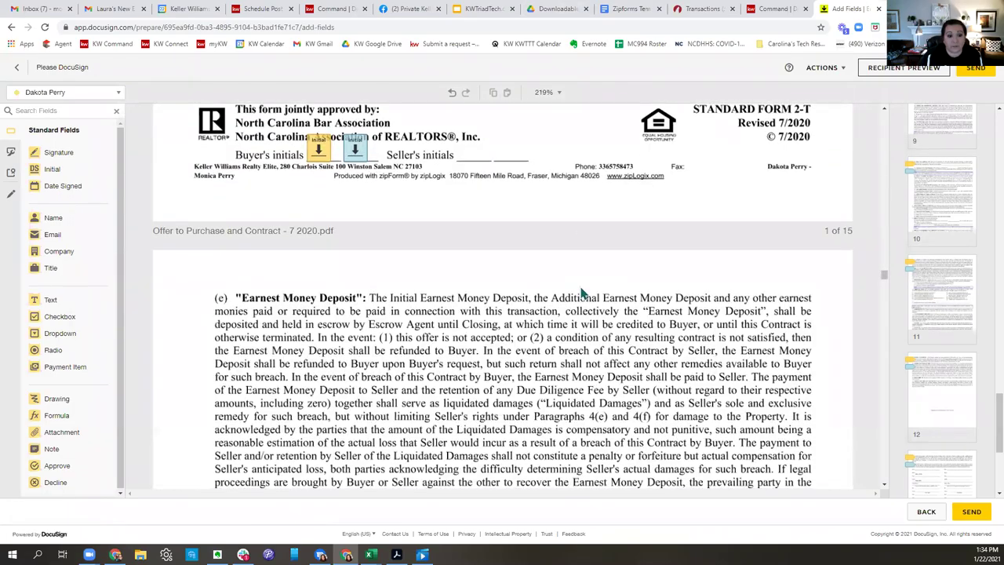
{"action": "scroll", "coordinate": [582, 292], "scroll_direction": "down", "scroll_amount": 15}
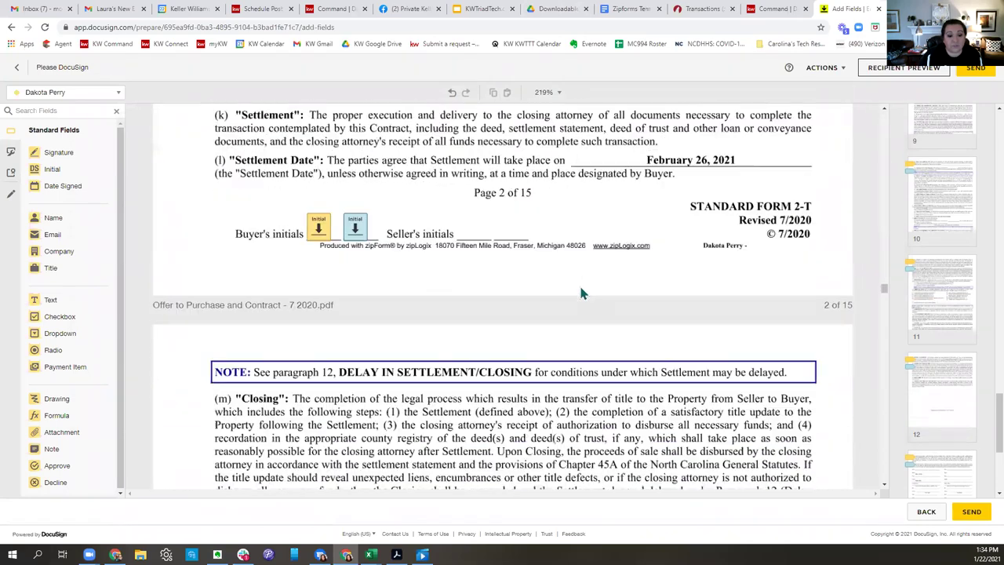
{"action": "scroll", "coordinate": [580, 292], "scroll_direction": "down", "scroll_amount": 15}
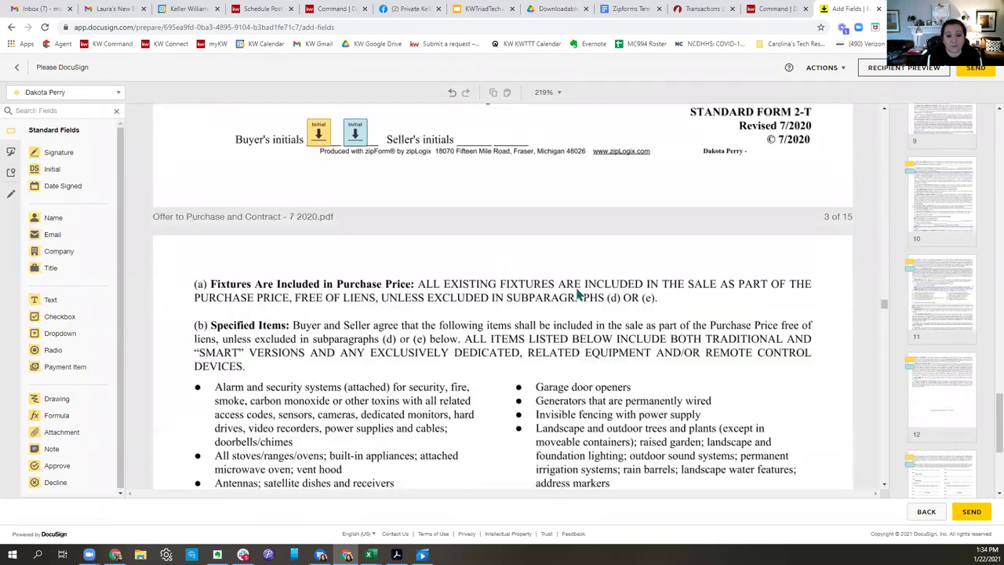
{"action": "scroll", "coordinate": [578, 294], "scroll_direction": "down", "scroll_amount": 15}
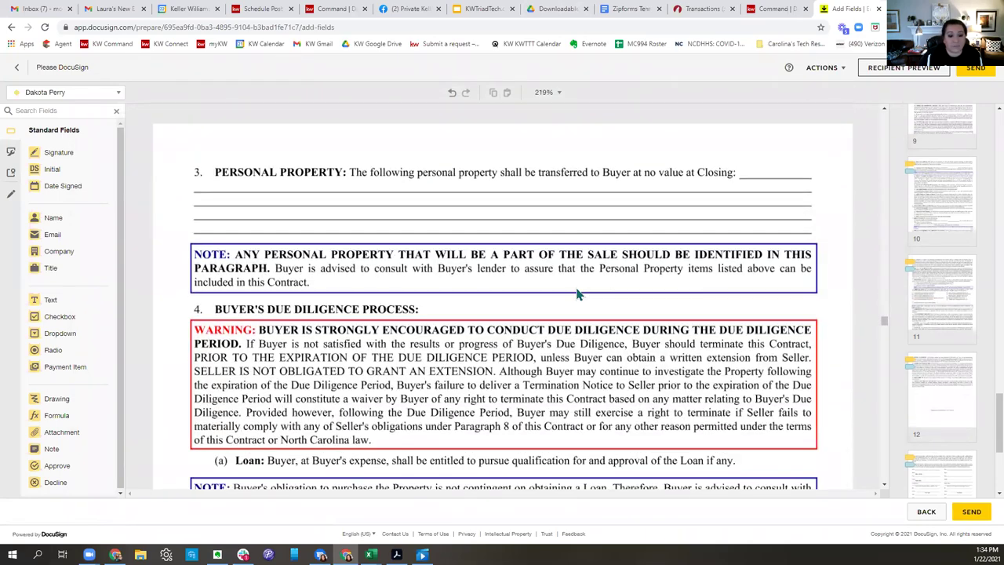
{"action": "scroll", "coordinate": [578, 293], "scroll_direction": "down", "scroll_amount": 15}
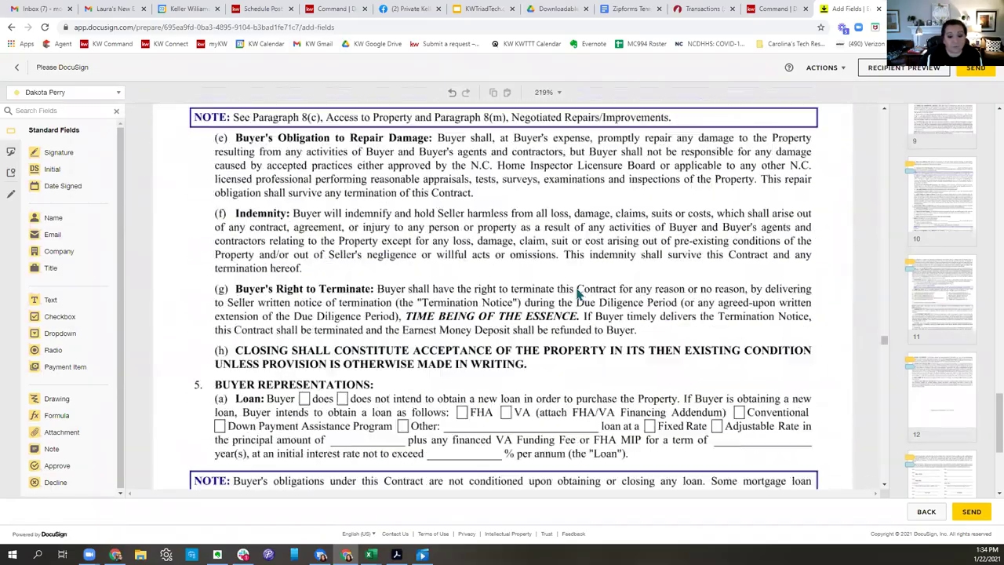
{"action": "scroll", "coordinate": [578, 293], "scroll_direction": "down", "scroll_amount": 8}
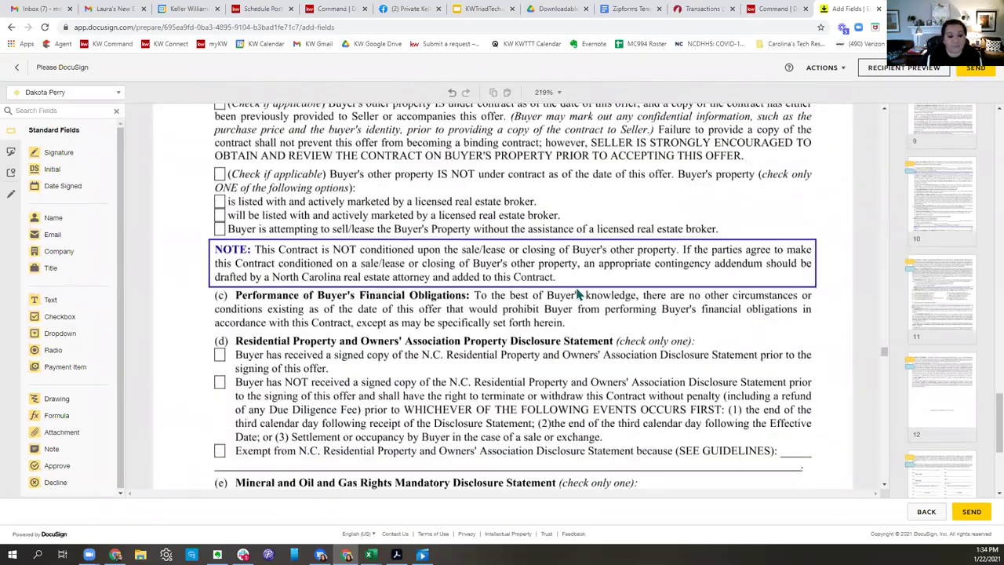
{"action": "scroll", "coordinate": [577, 294], "scroll_direction": "down", "scroll_amount": 10}
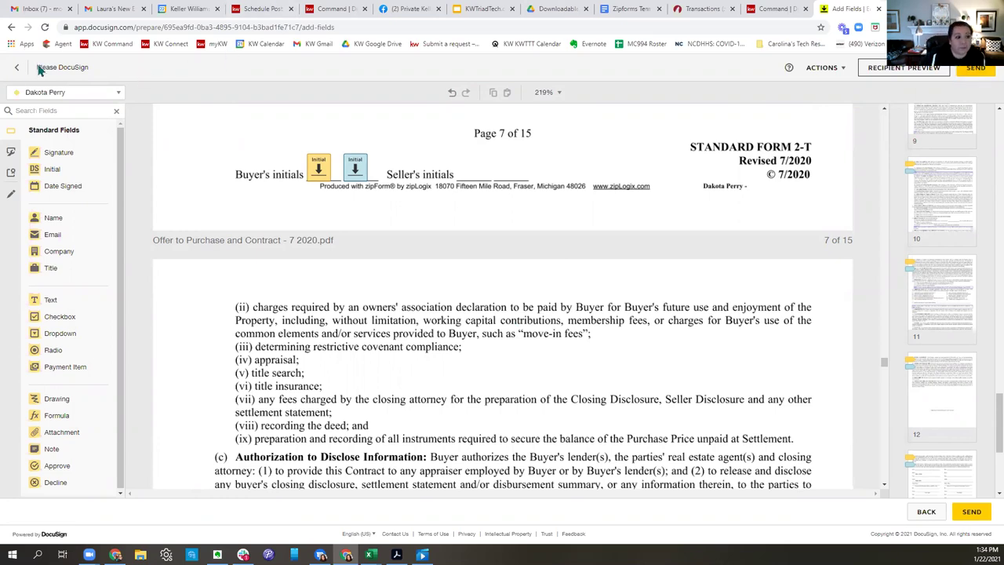
{"action": "left_click", "coordinate": [13, 73]}
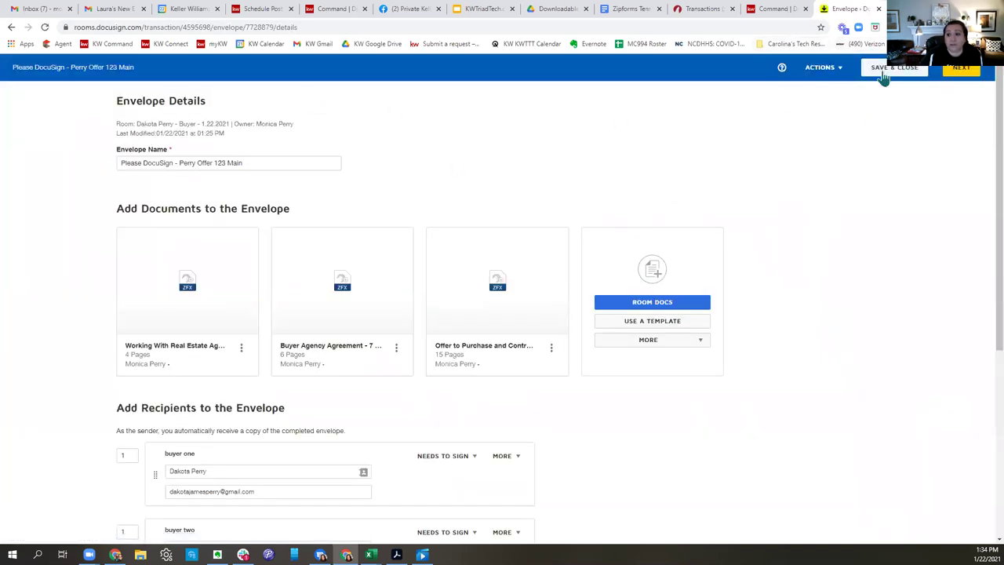
Save and close the envelope as a draft, dismiss the room search, and show the room's documents.
{"action": "left_click", "coordinate": [884, 71]}
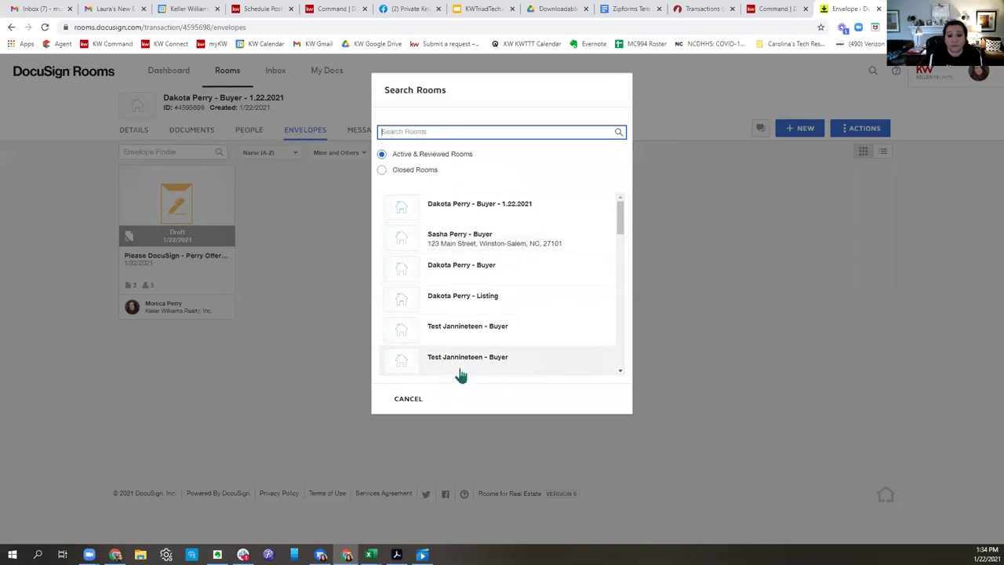
{"action": "left_click", "coordinate": [408, 398]}
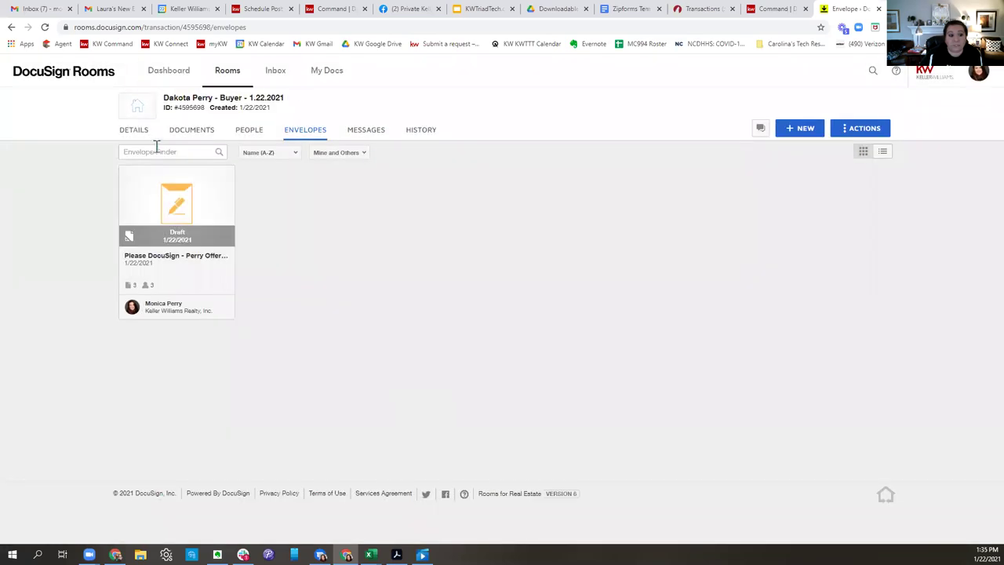
{"action": "left_click", "coordinate": [188, 130]}
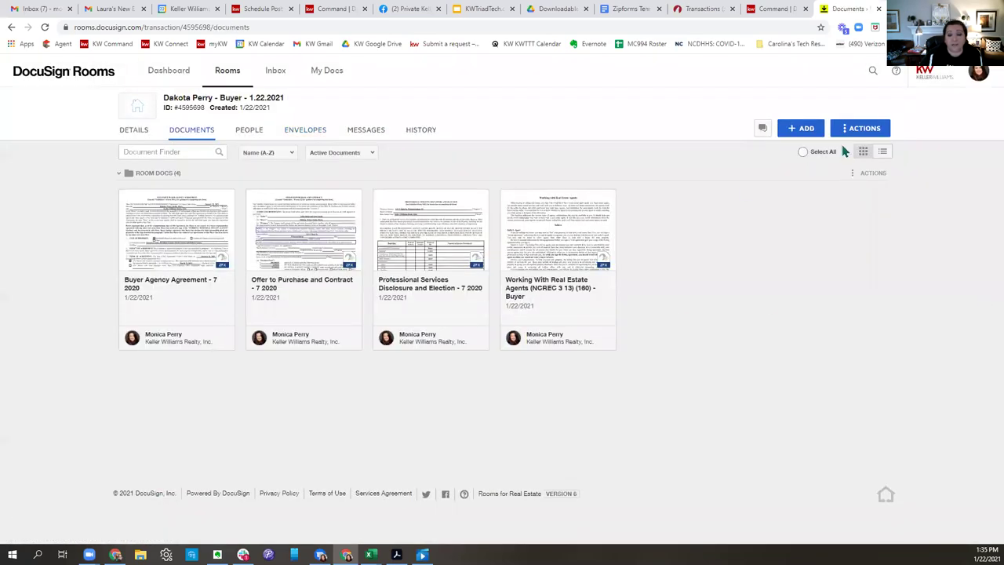
Browse the KWRE Buyer Forms group under DocuSign Forms, then cancel without adding any forms.
{"action": "left_click", "coordinate": [816, 135]}
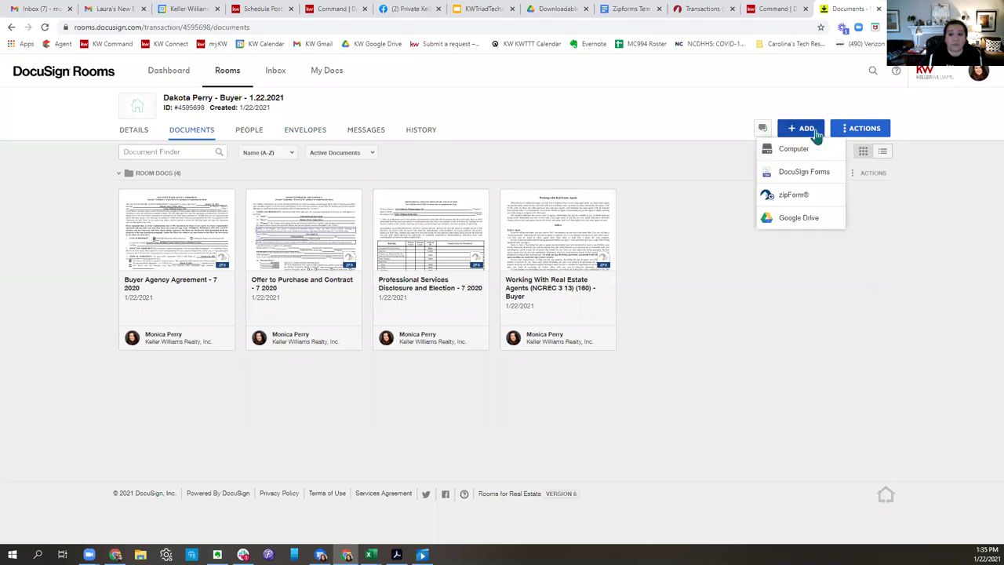
{"action": "left_click", "coordinate": [813, 176]}
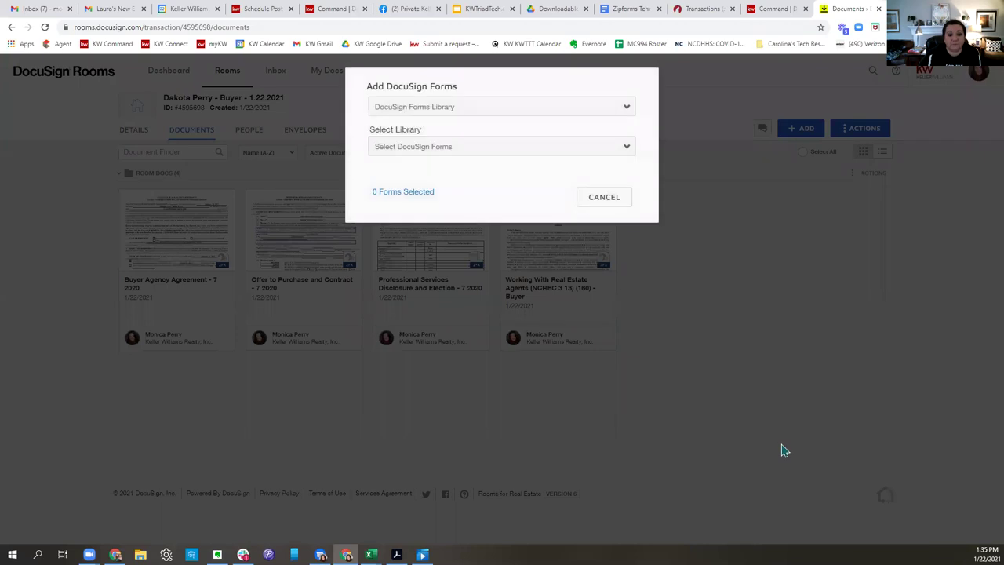
{"action": "left_click", "coordinate": [401, 107]}
{"action": "left_click", "coordinate": [413, 142]}
{"action": "left_click", "coordinate": [396, 149]}
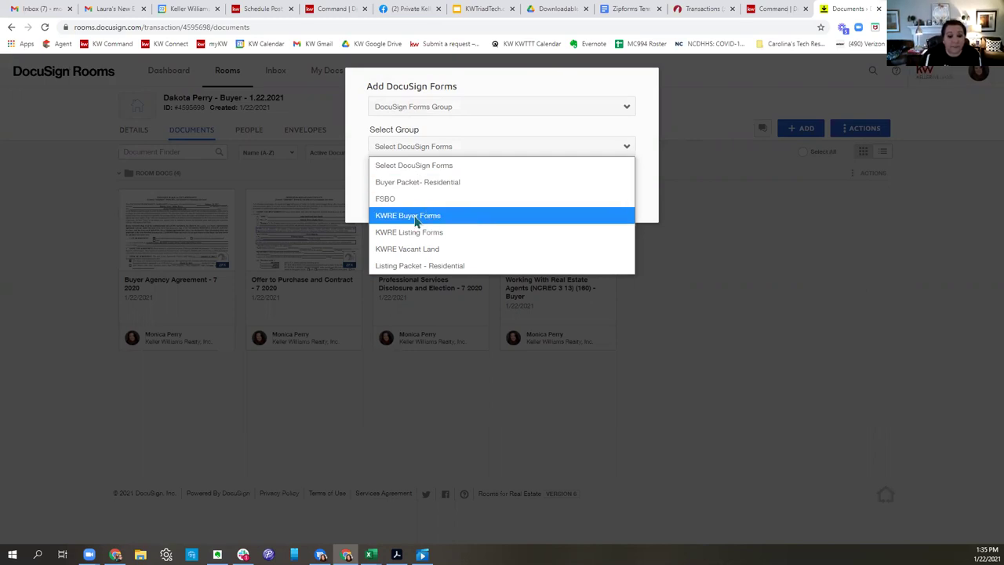
{"action": "left_click", "coordinate": [415, 216]}
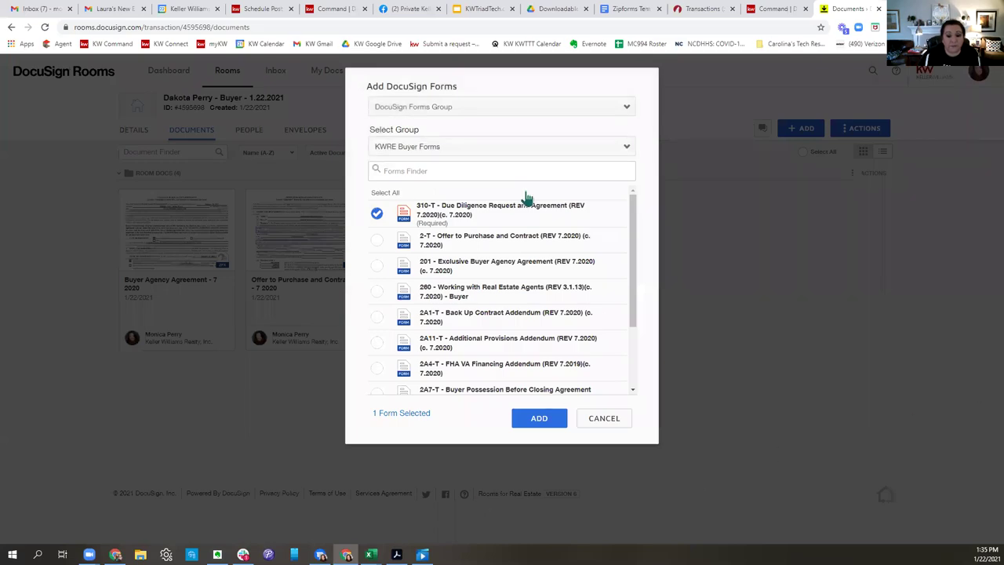
{"action": "scroll", "coordinate": [540, 232], "scroll_direction": "down", "scroll_amount": 3}
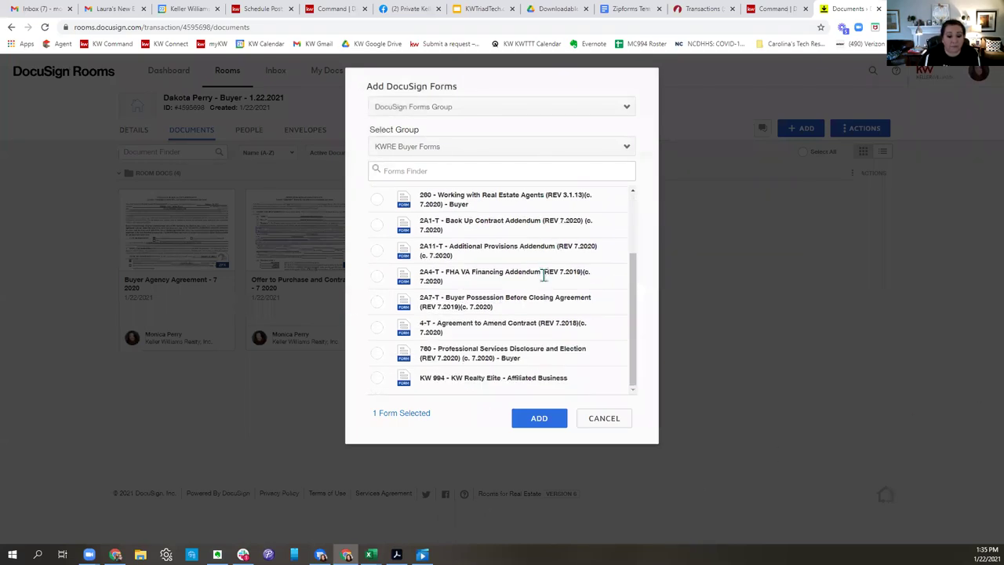
{"action": "scroll", "coordinate": [543, 274], "scroll_direction": "up", "scroll_amount": 3}
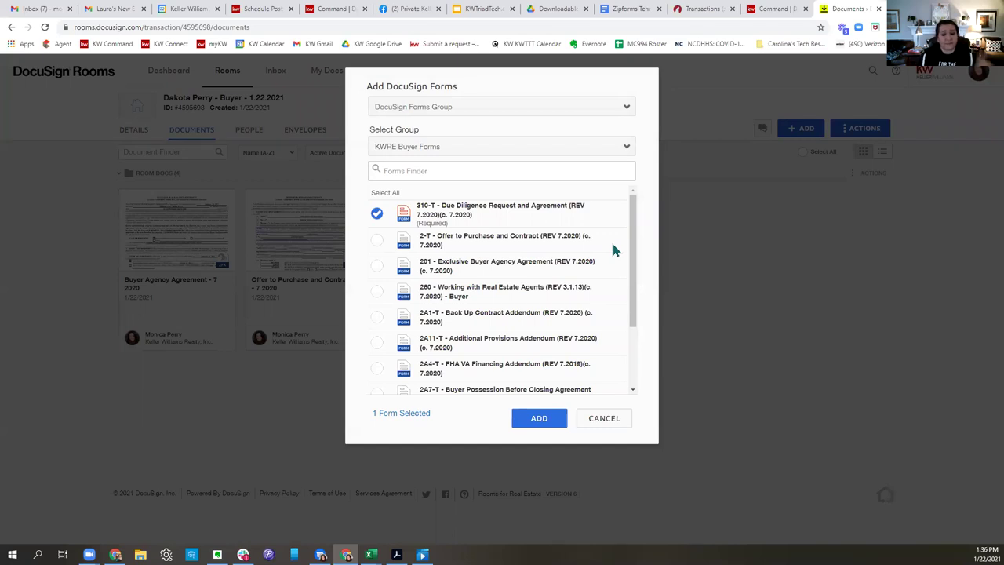
{"action": "left_click", "coordinate": [624, 417]}
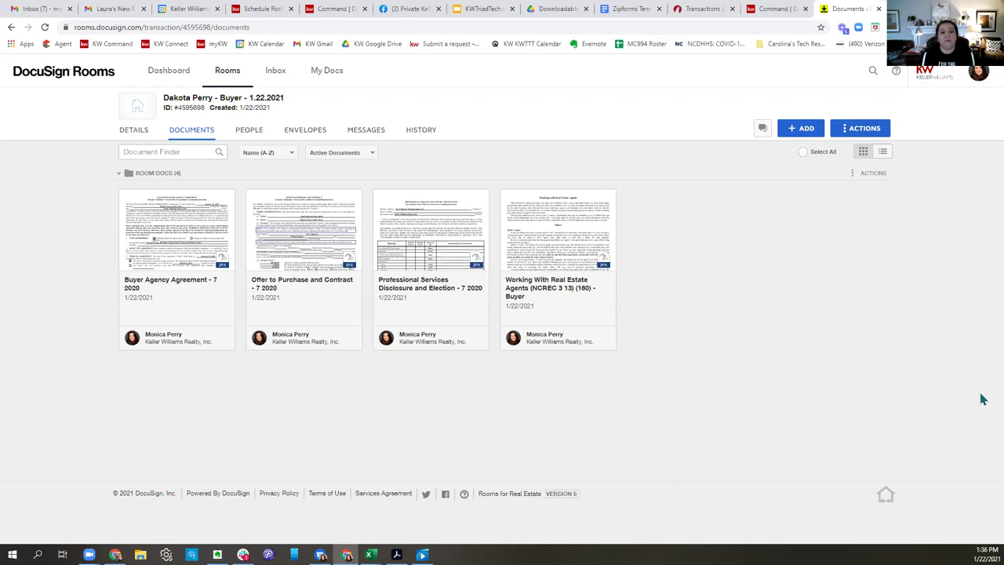
Invite a fellow agent to the room by e-mail, on the Buy Side transaction side.
{"action": "left_click", "coordinate": [249, 131]}
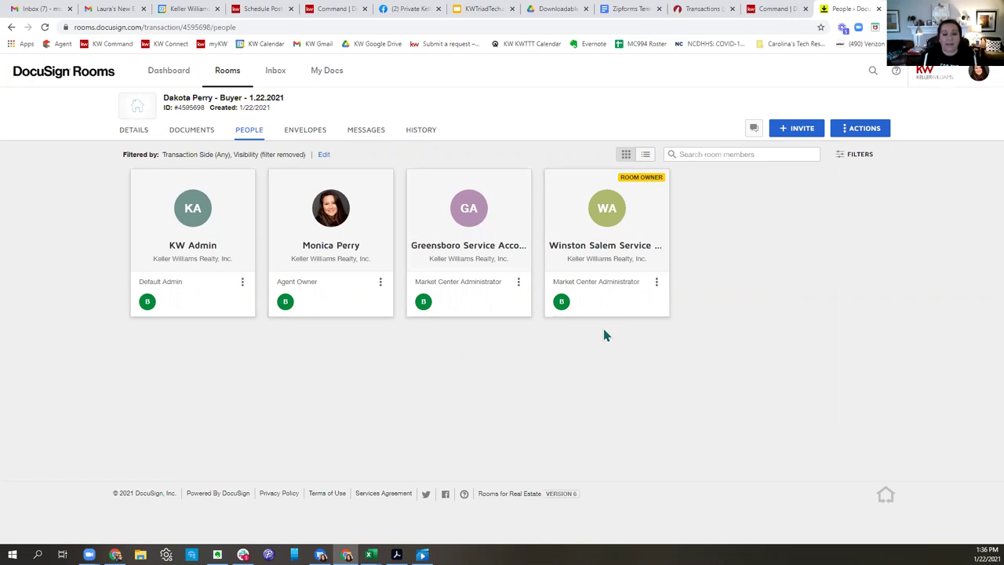
{"action": "left_click", "coordinate": [812, 129]}
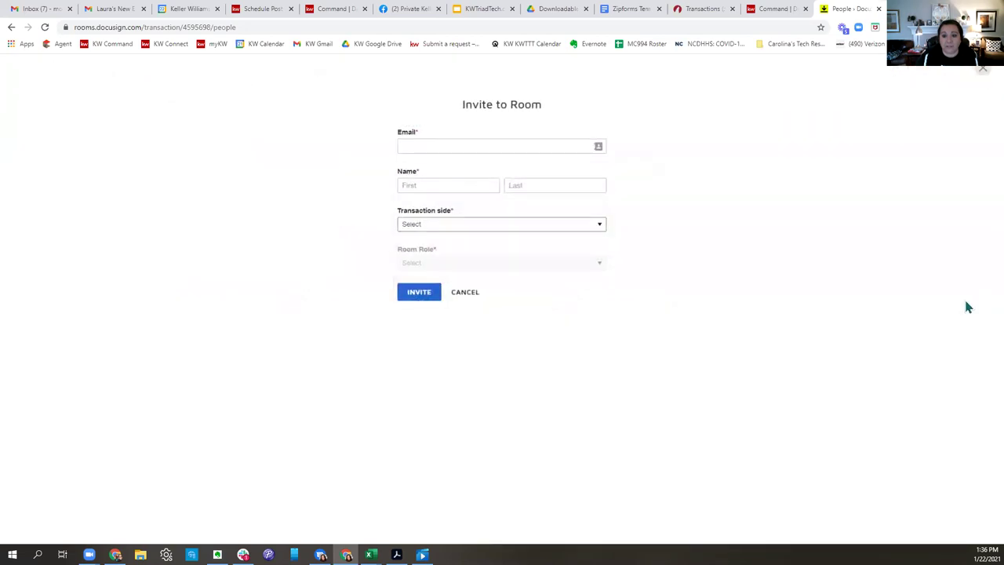
{"action": "left_click", "coordinate": [471, 143]}
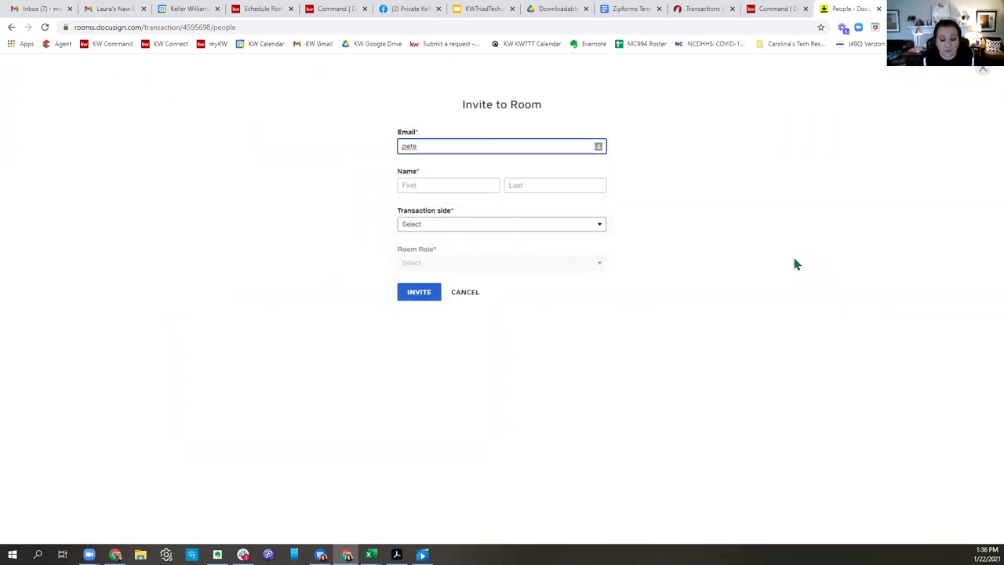
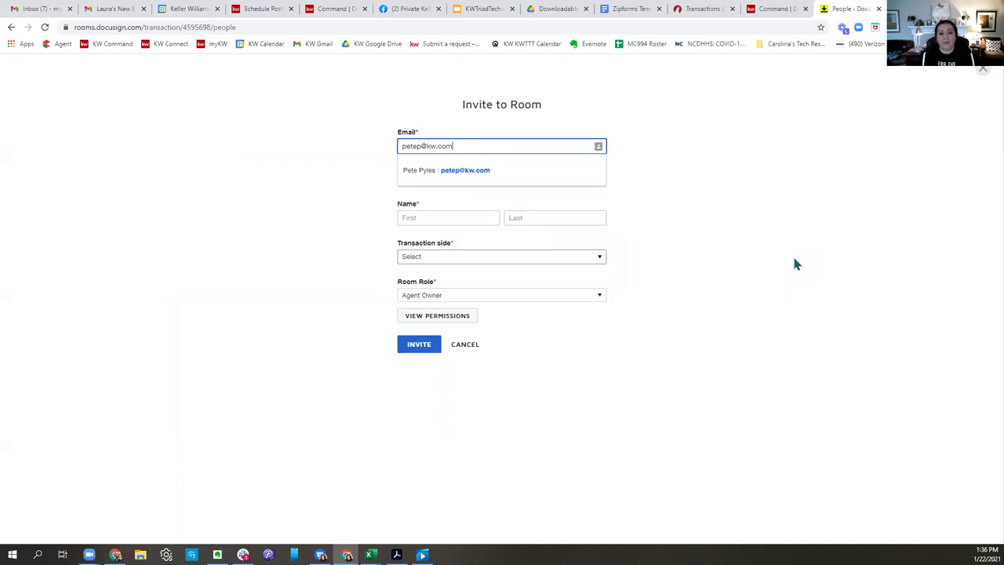
{"action": "left_click", "coordinate": [470, 176]}
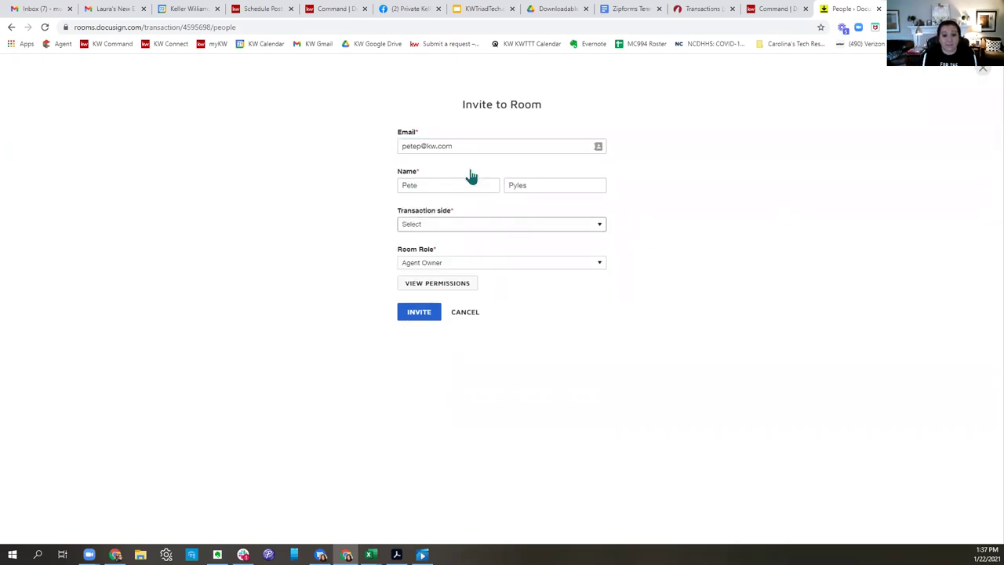
{"action": "left_click", "coordinate": [443, 227]}
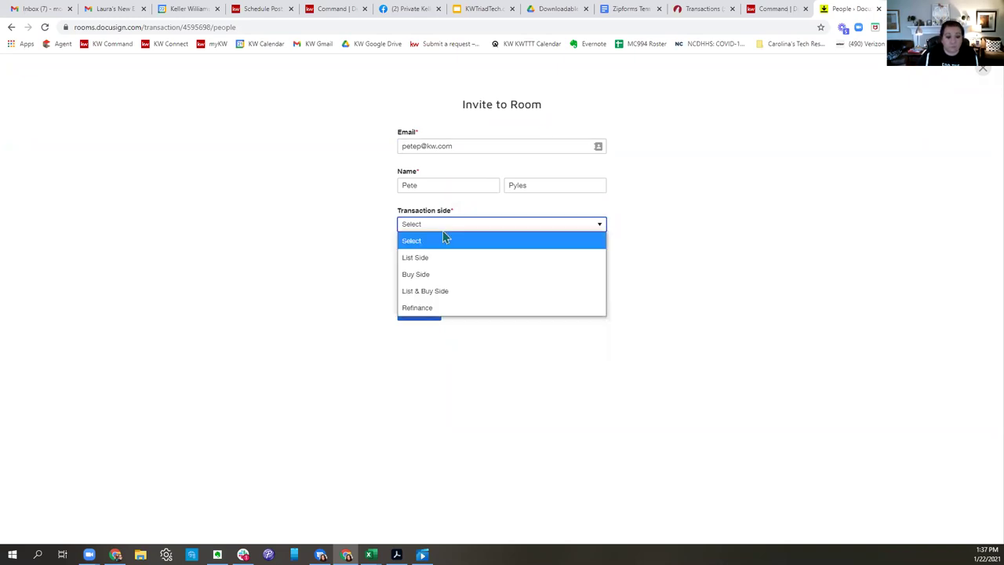
{"action": "left_click", "coordinate": [429, 279]}
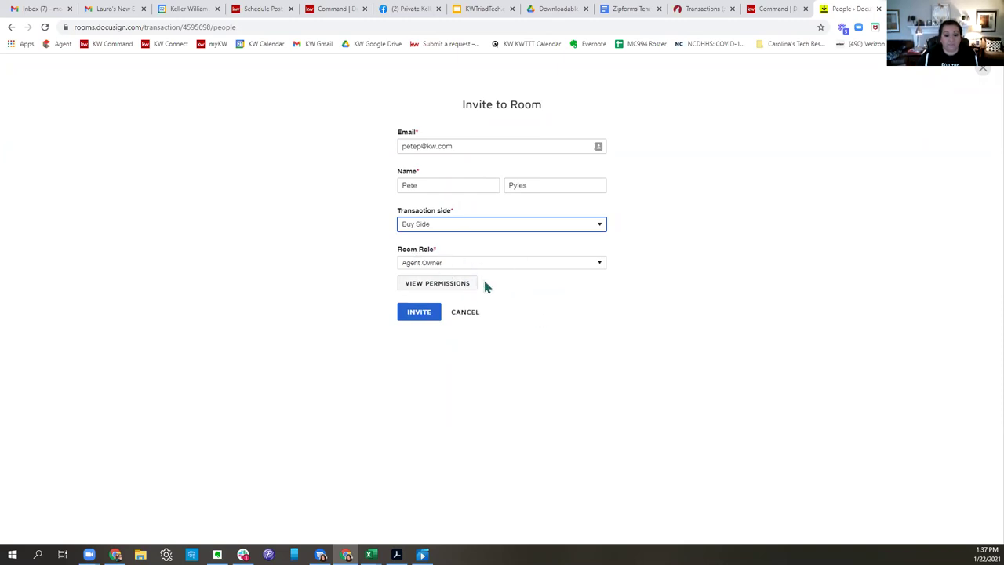
{"action": "left_click", "coordinate": [419, 314]}
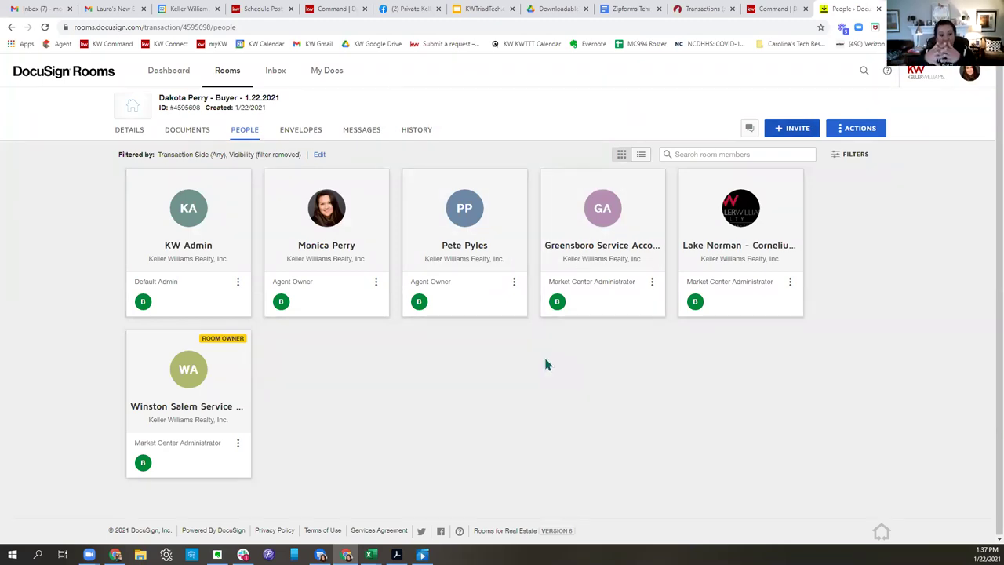
{"action": "left_click", "coordinate": [513, 283]}
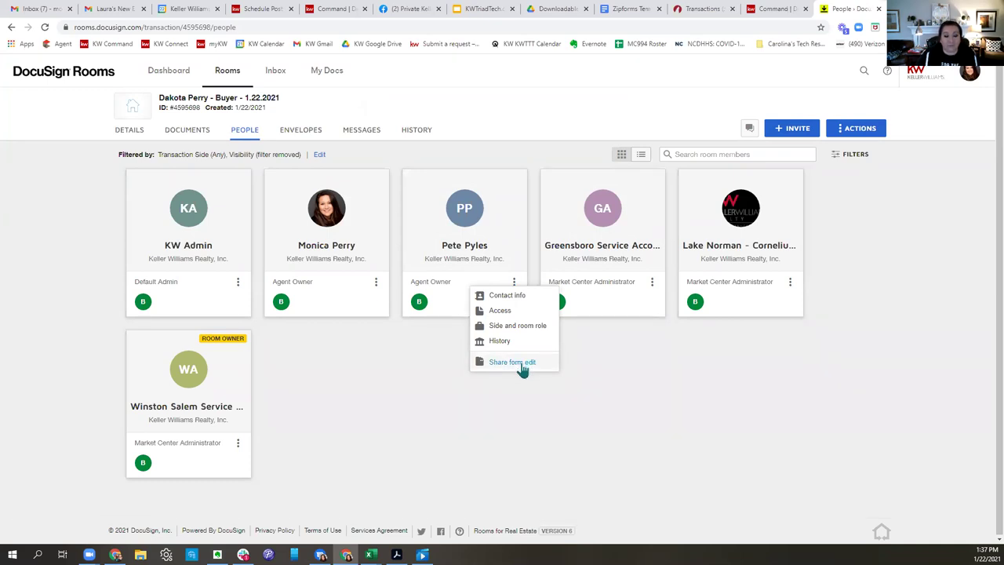
Share form editing with the new agent, limited to this room only.
{"action": "left_click", "coordinate": [521, 366]}
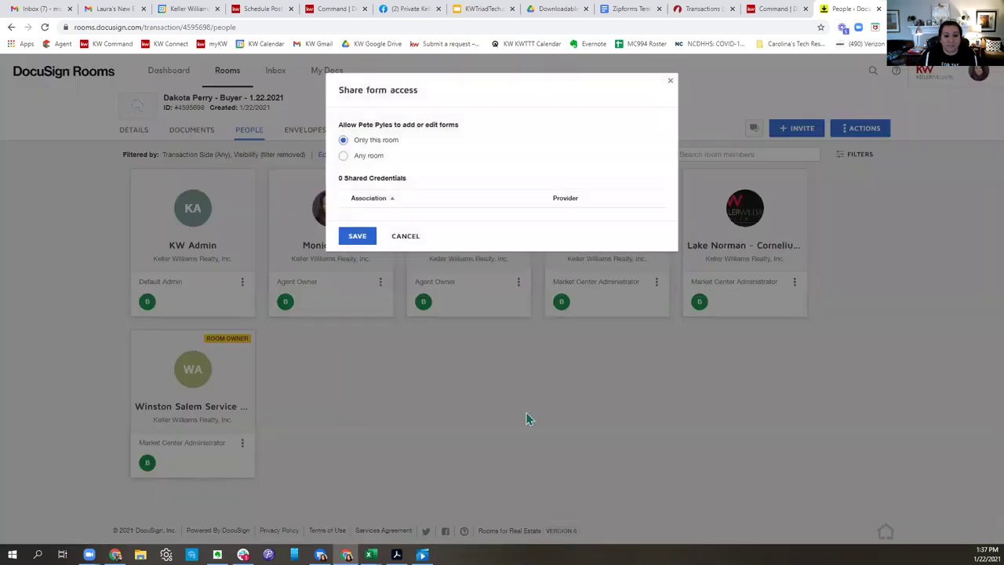
{"action": "left_click_drag", "start_coordinate": [399, 139], "coordinate": [347, 141]}
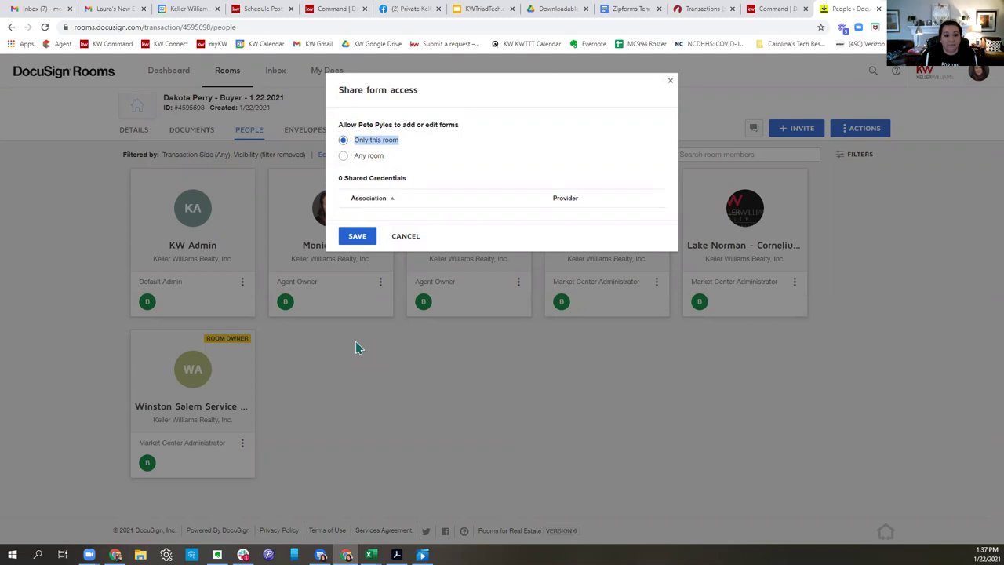
{"action": "left_click", "coordinate": [363, 237]}
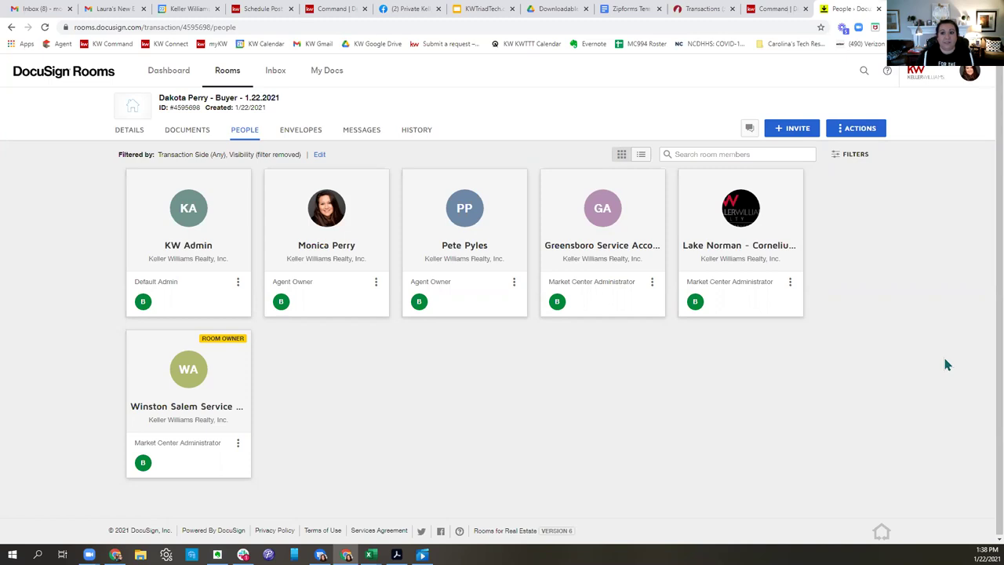
{"action": "left_click", "coordinate": [702, 8]}
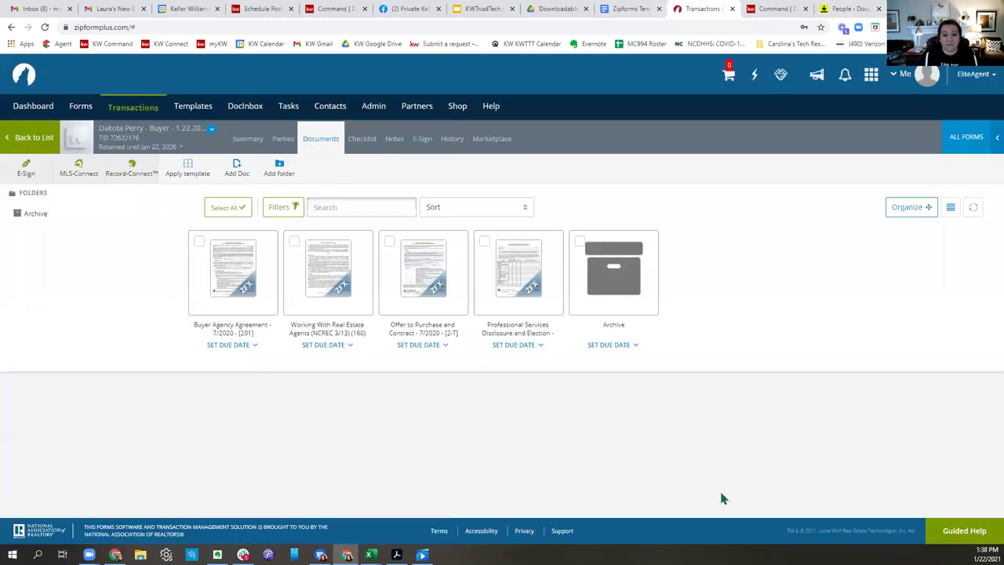
{"action": "left_click", "coordinate": [47, 141]}
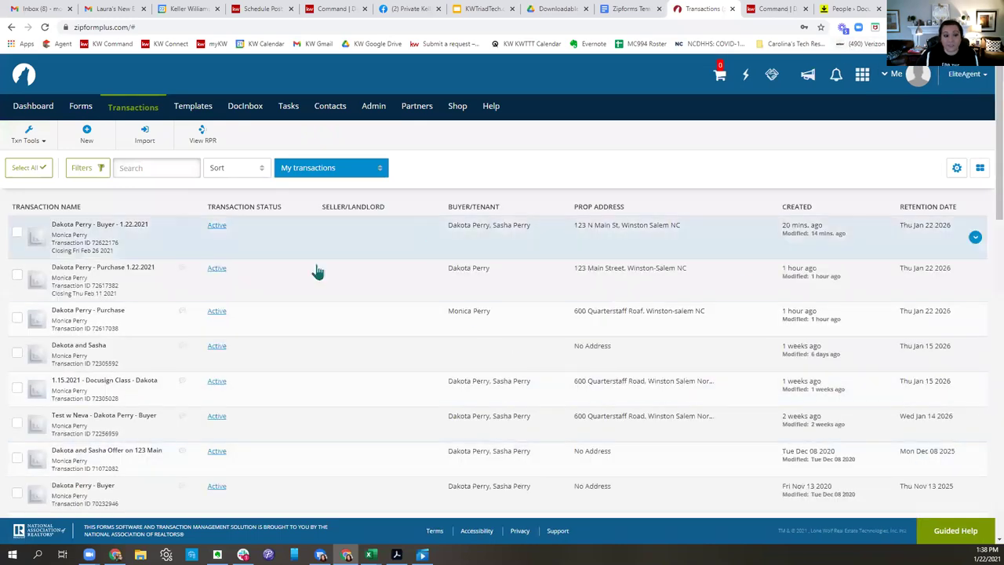
{"action": "left_click", "coordinate": [851, 8]}
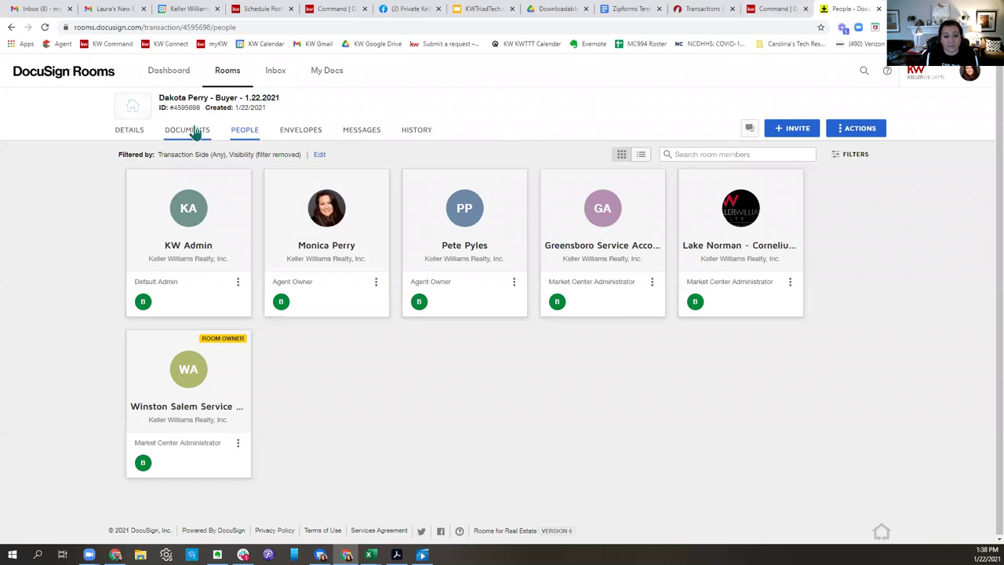
Add documents from the zipForm Library, choosing the NCARRES form library.
{"action": "left_click", "coordinate": [191, 130]}
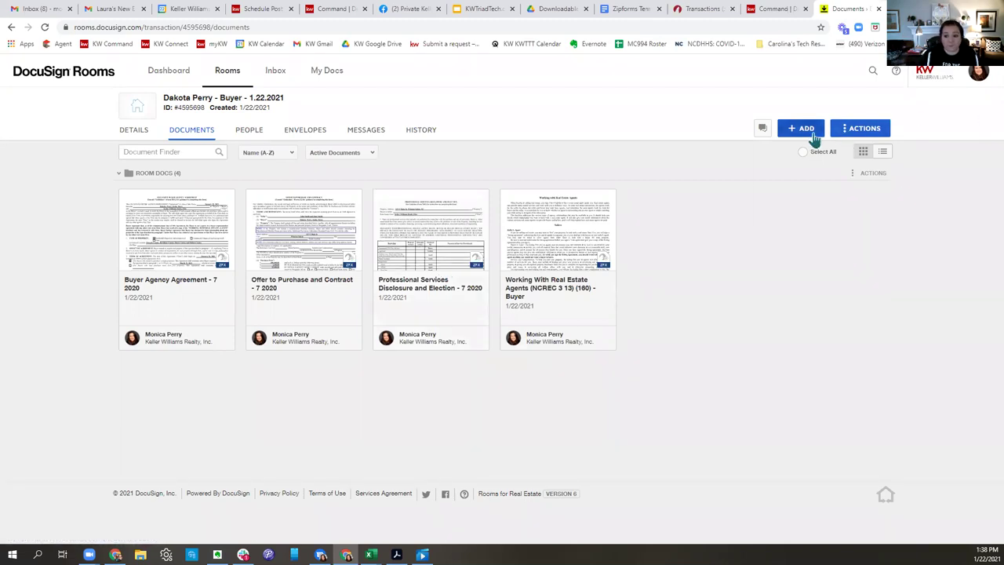
{"action": "left_click", "coordinate": [800, 129]}
{"action": "left_click", "coordinate": [790, 195]}
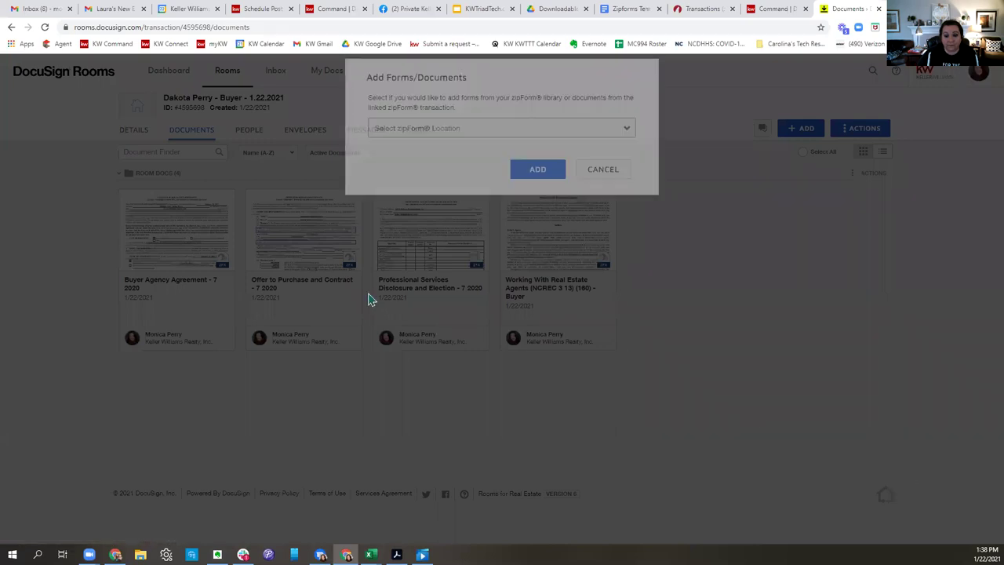
{"action": "left_click", "coordinate": [451, 138]}
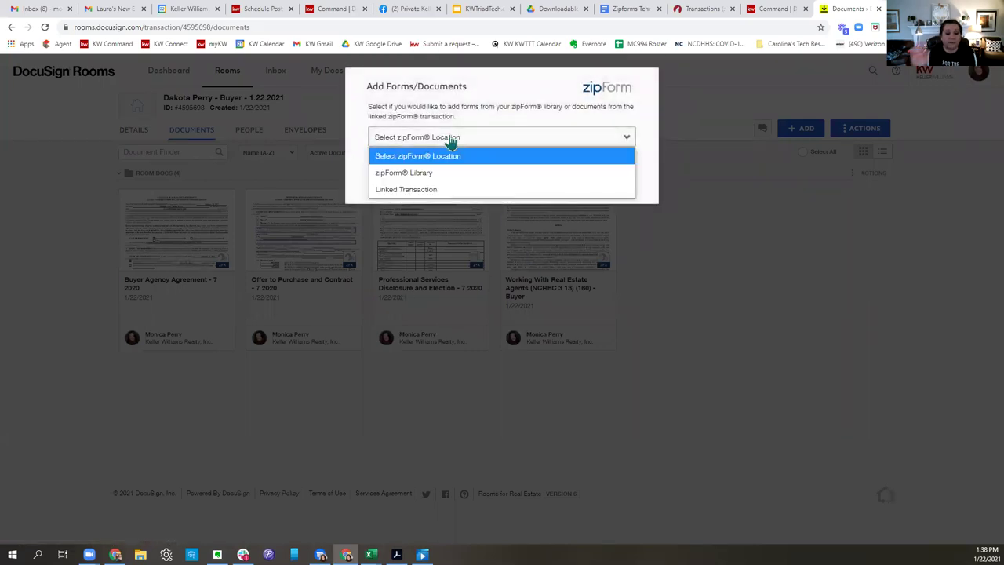
{"action": "left_click", "coordinate": [417, 174]}
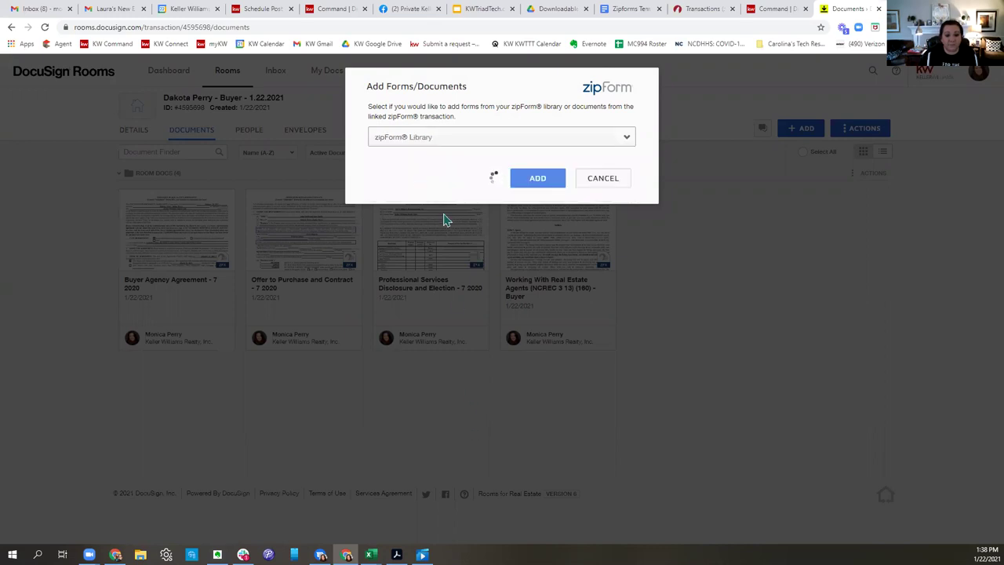
{"action": "left_click", "coordinate": [459, 180]}
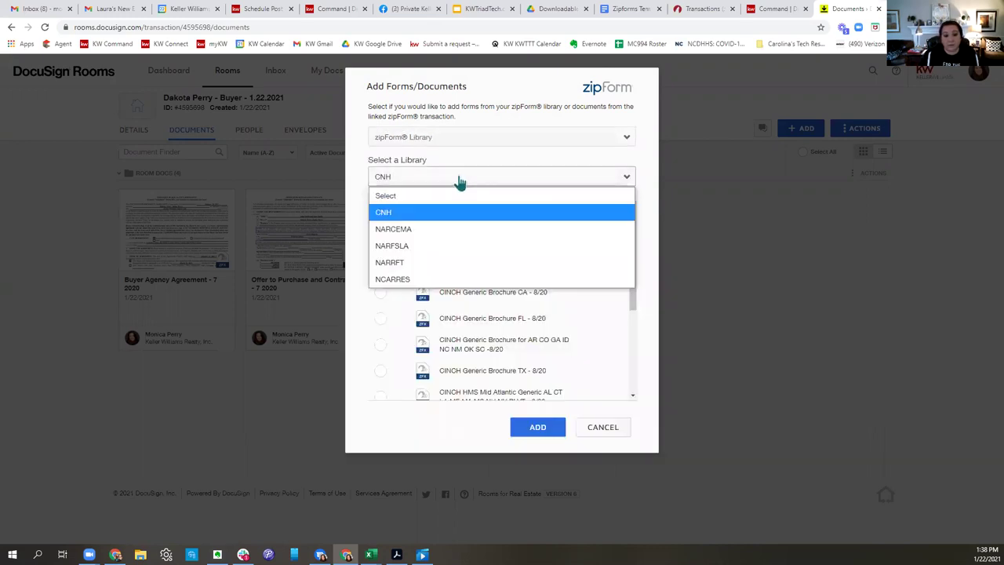
{"action": "left_click", "coordinate": [408, 279]}
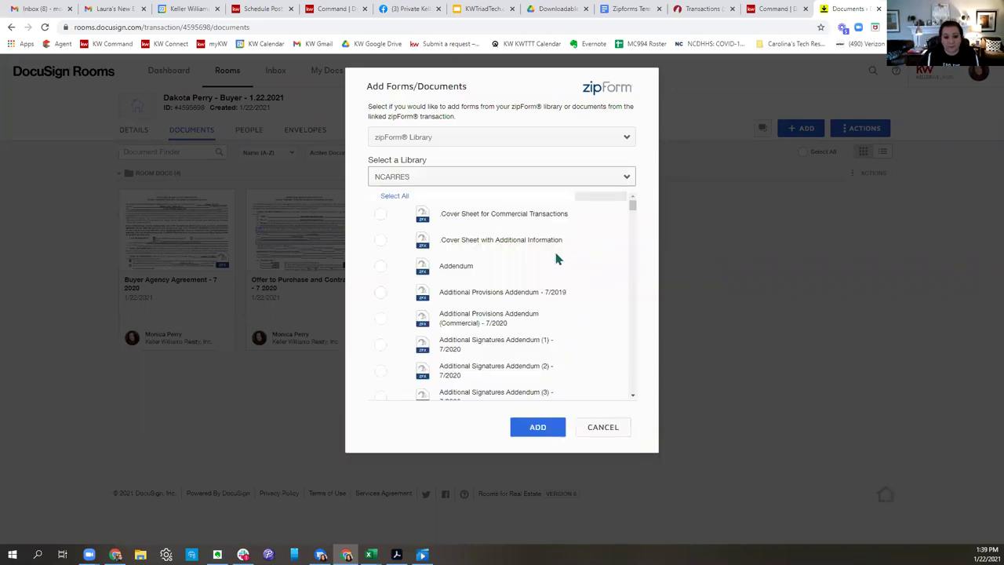
Add the Residential Property Disclosure Statement (7/1/2014) from NCARRES to the room.
{"action": "scroll", "coordinate": [555, 258], "scroll_direction": "down", "scroll_amount": 20}
{"action": "scroll", "coordinate": [557, 262], "scroll_direction": "down", "scroll_amount": 20}
{"action": "scroll", "coordinate": [555, 263], "scroll_direction": "down", "scroll_amount": 4}
{"action": "scroll", "coordinate": [557, 269], "scroll_direction": "down", "scroll_amount": 3}
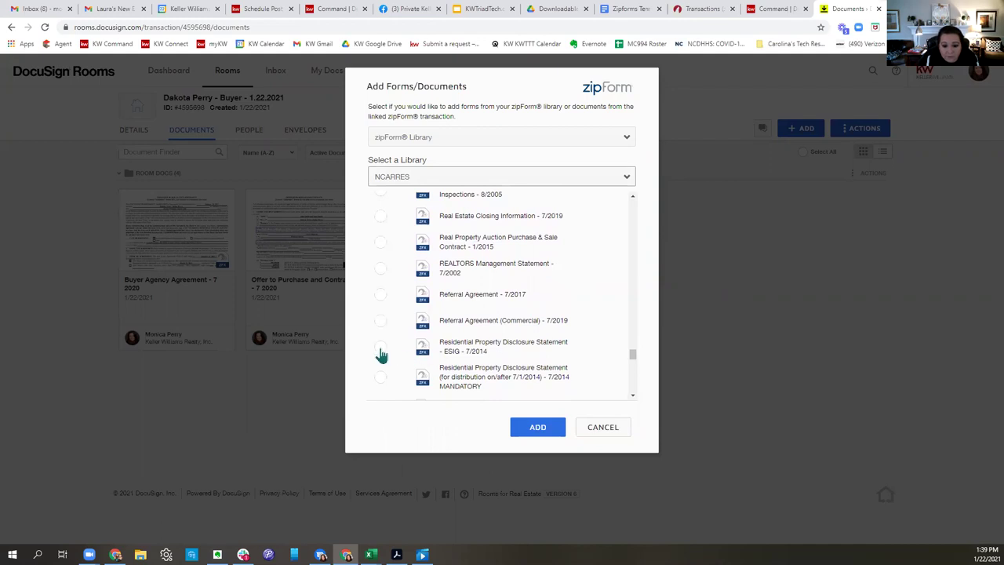
{"action": "left_click", "coordinate": [380, 377]}
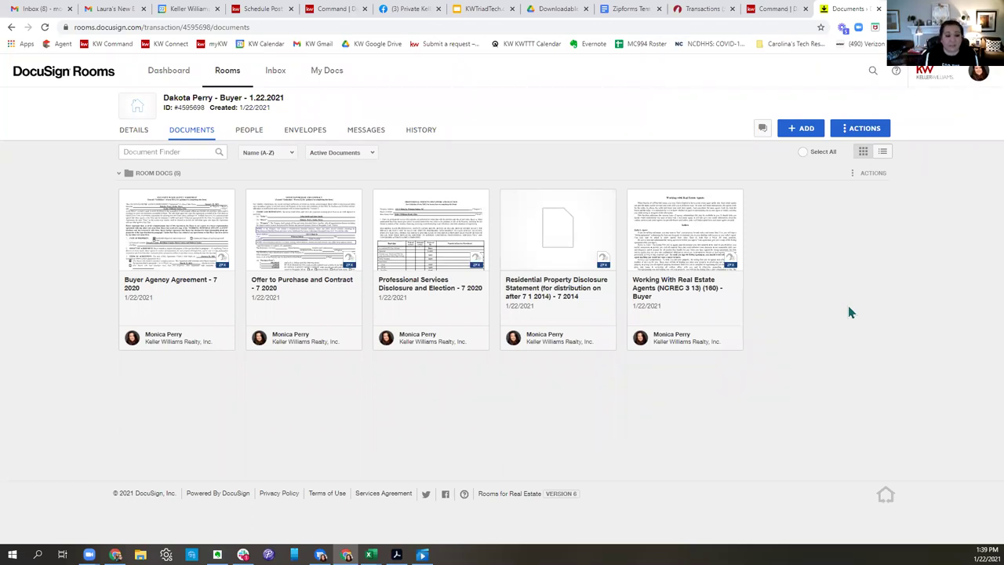
{"action": "left_click", "coordinate": [506, 199]}
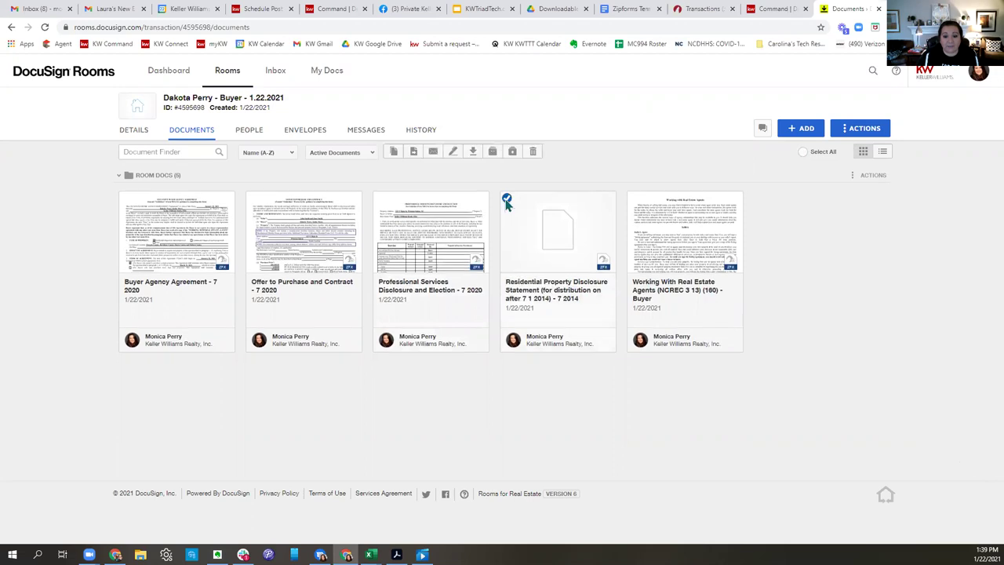
Start a new envelope from the disclosure statement and rename it 'Test RPD'.
{"action": "left_click", "coordinate": [452, 152]}
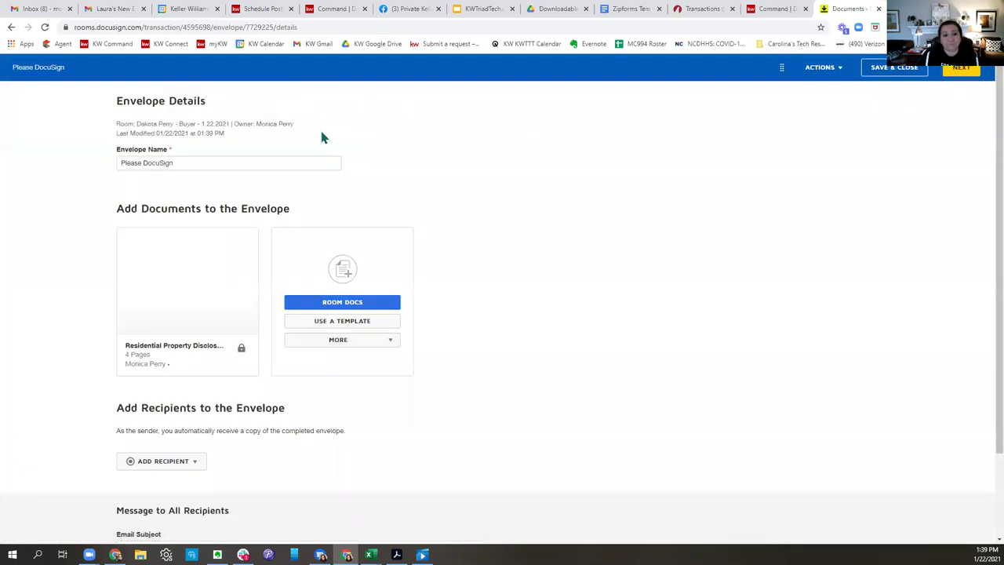
{"action": "left_click", "coordinate": [228, 161]}
{"action": "type", "text": "T"}
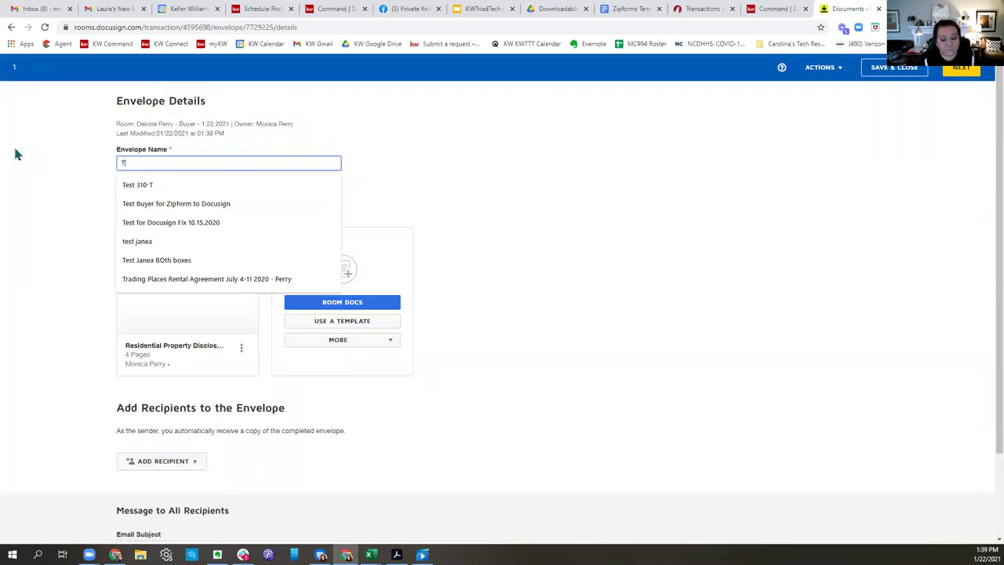
{"action": "type", "text": "est RPD"}
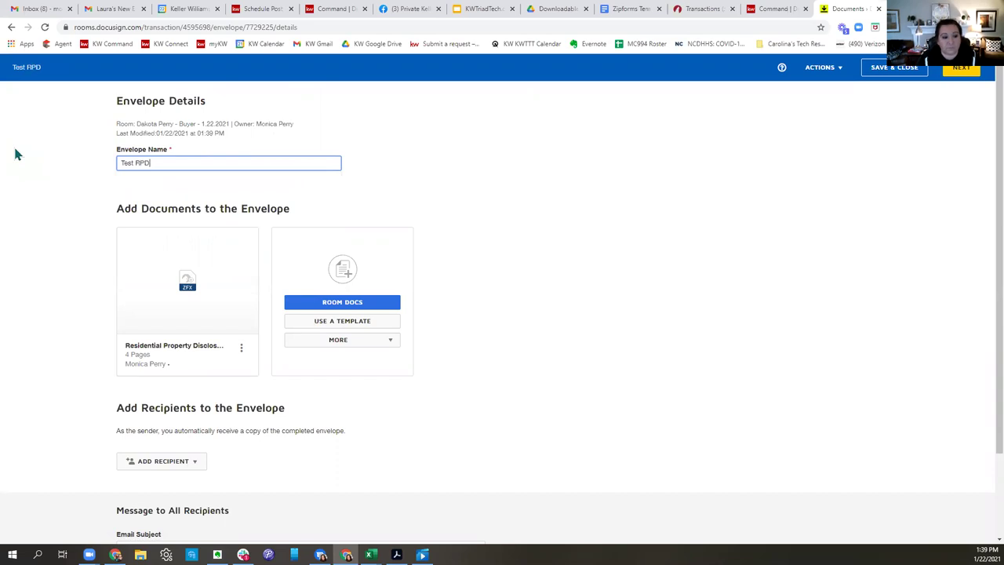
{"action": "scroll", "coordinate": [471, 337], "scroll_direction": "down", "scroll_amount": 2}
Assign seller contacts to the pre-tagged seller one and seller two roles, then proceed to fields.
{"action": "left_click", "coordinate": [192, 360]}
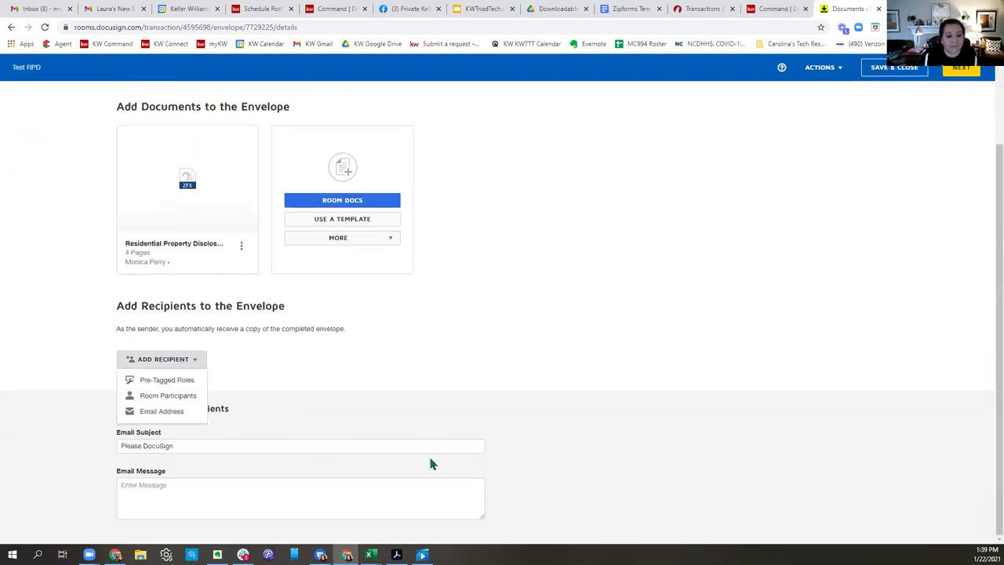
{"action": "left_click", "coordinate": [147, 383]}
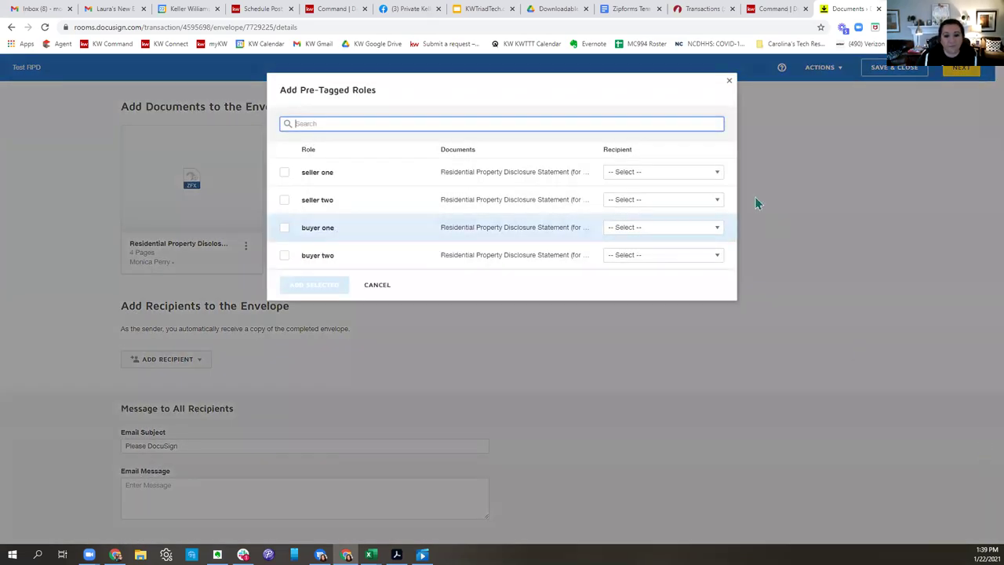
{"action": "left_click", "coordinate": [674, 171]}
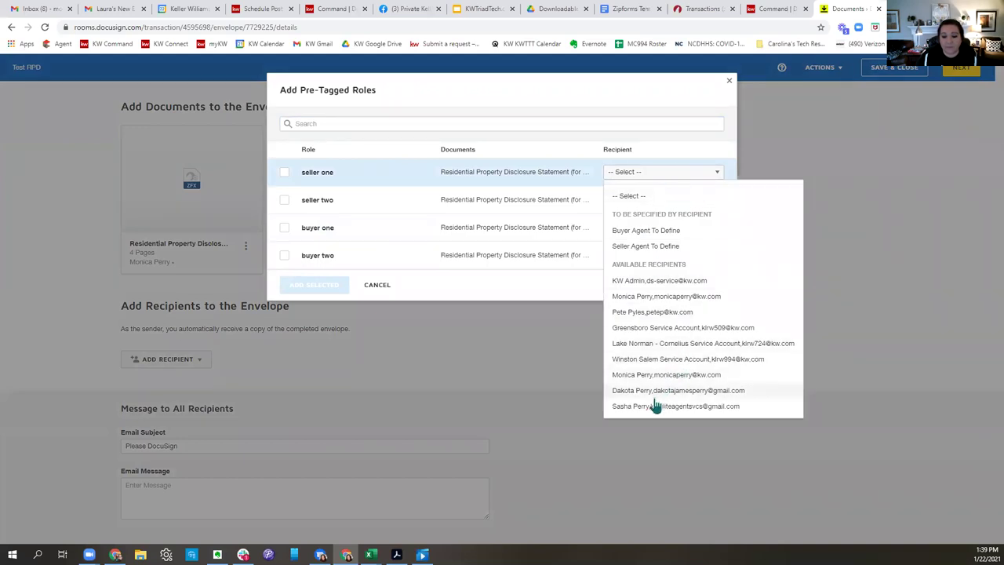
{"action": "left_click", "coordinate": [654, 403]}
{"action": "left_click", "coordinate": [643, 201]}
{"action": "left_click", "coordinate": [650, 432]}
{"action": "left_click", "coordinate": [324, 287]}
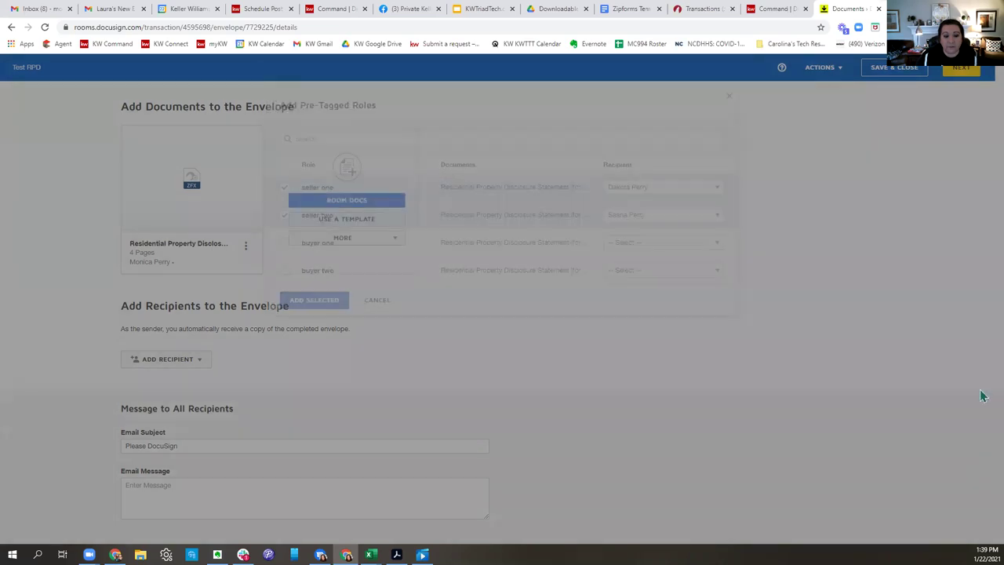
{"action": "scroll", "coordinate": [747, 392], "scroll_direction": "down", "scroll_amount": 1}
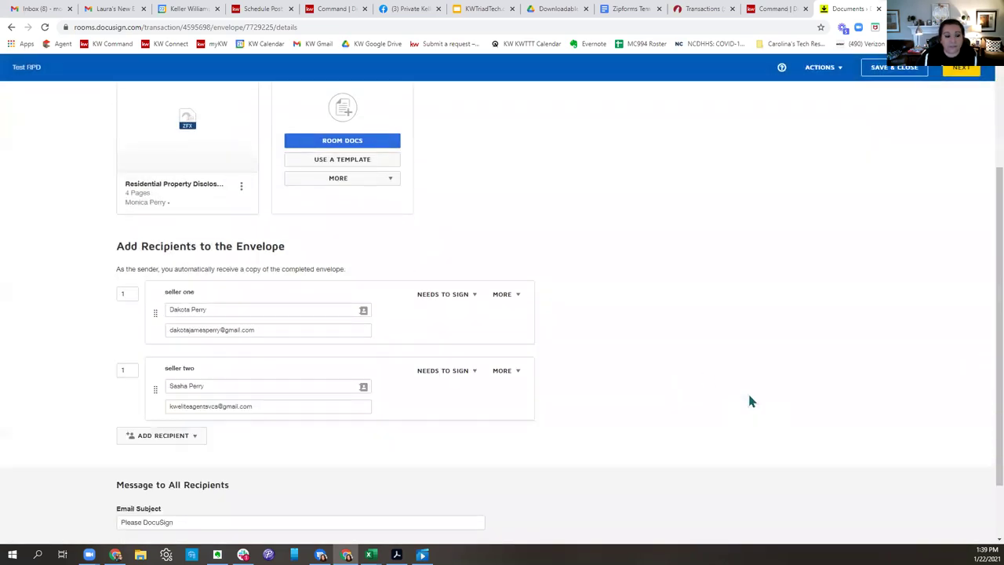
{"action": "left_click", "coordinate": [964, 71]}
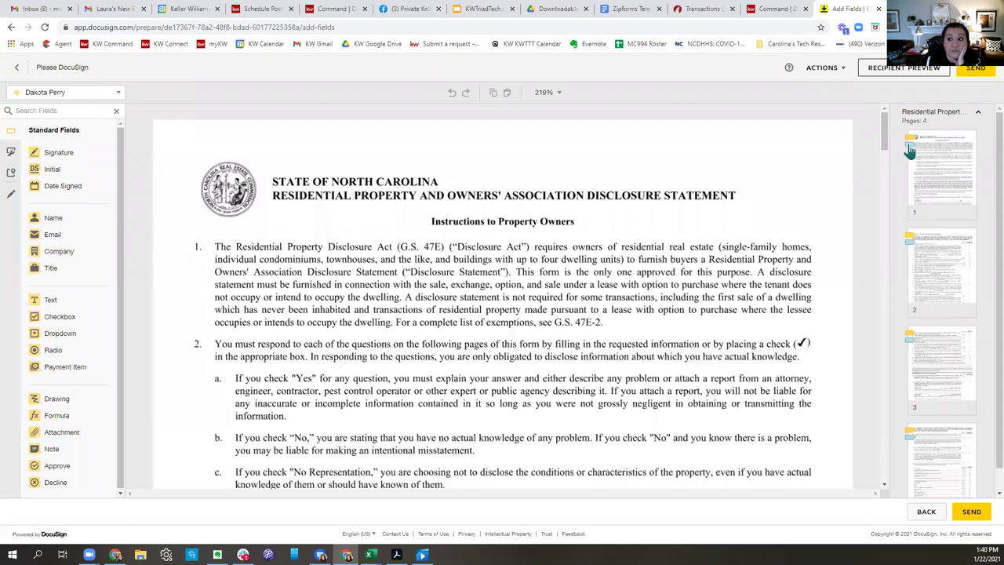
Review the pre-tagged disclosure, then discard the envelope draft.
{"action": "scroll", "coordinate": [849, 189], "scroll_direction": "down", "scroll_amount": 15}
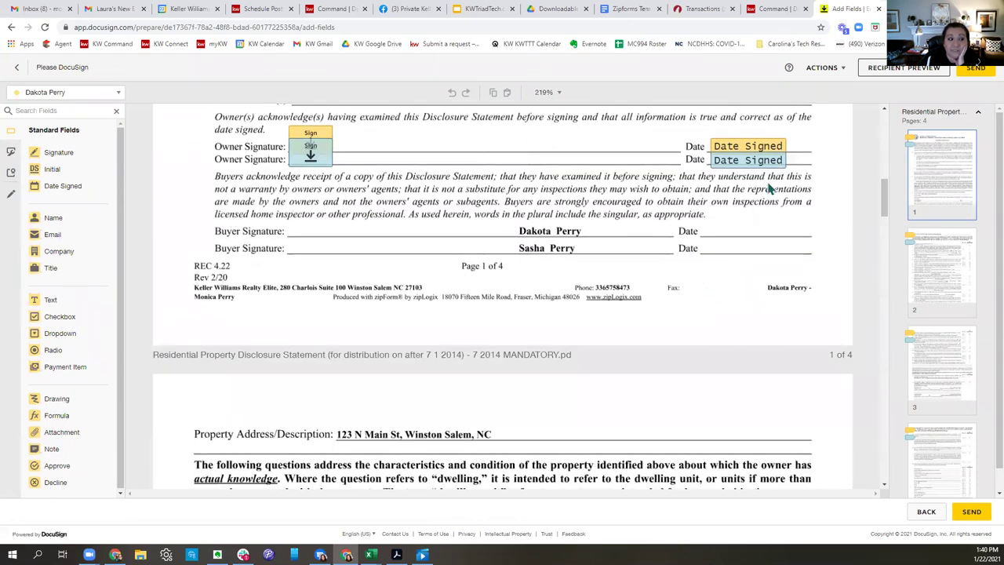
{"action": "scroll", "coordinate": [768, 188], "scroll_direction": "down", "scroll_amount": 3}
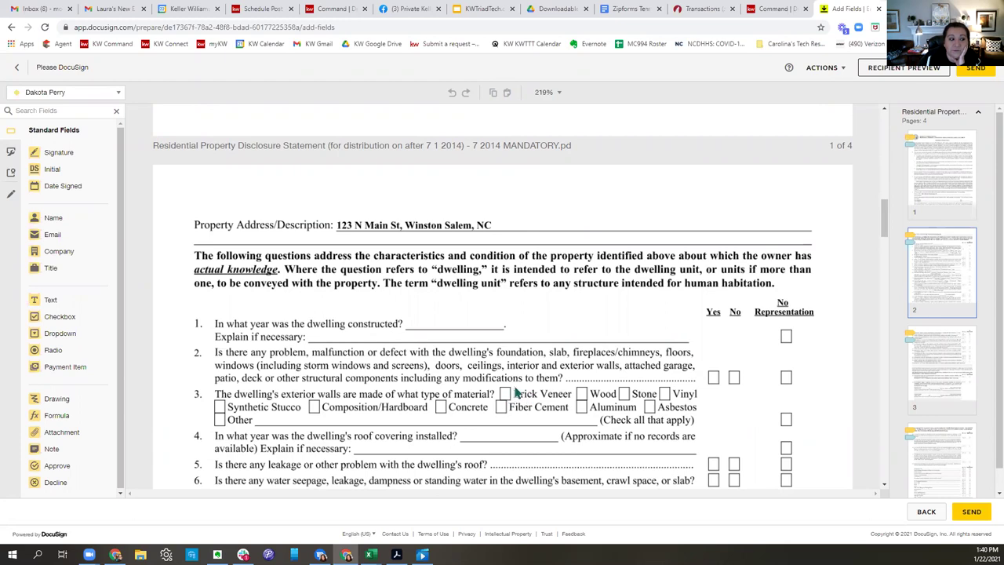
{"action": "scroll", "coordinate": [514, 377], "scroll_direction": "down", "scroll_amount": 3}
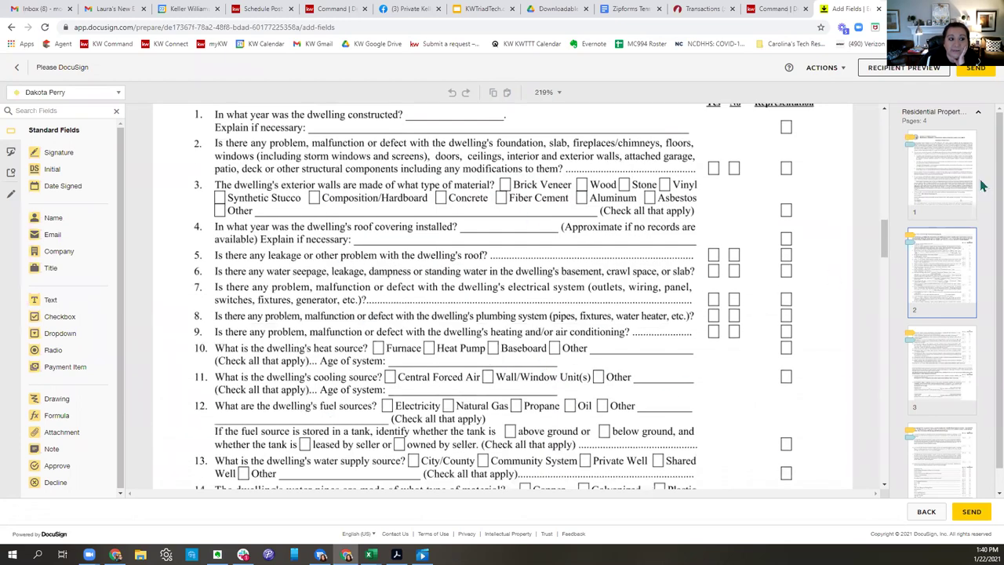
{"action": "left_click", "coordinate": [823, 68]}
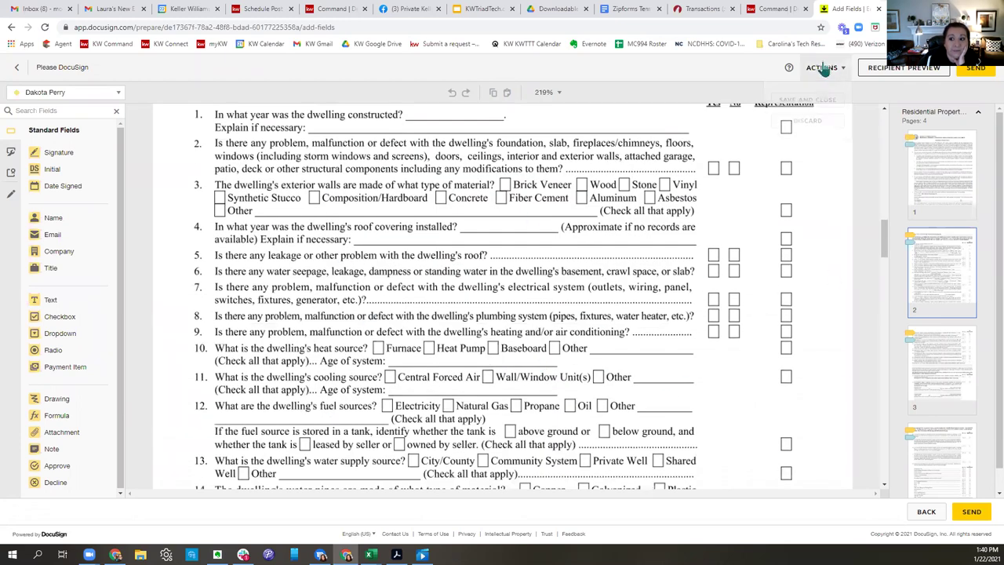
{"action": "left_click", "coordinate": [981, 219]}
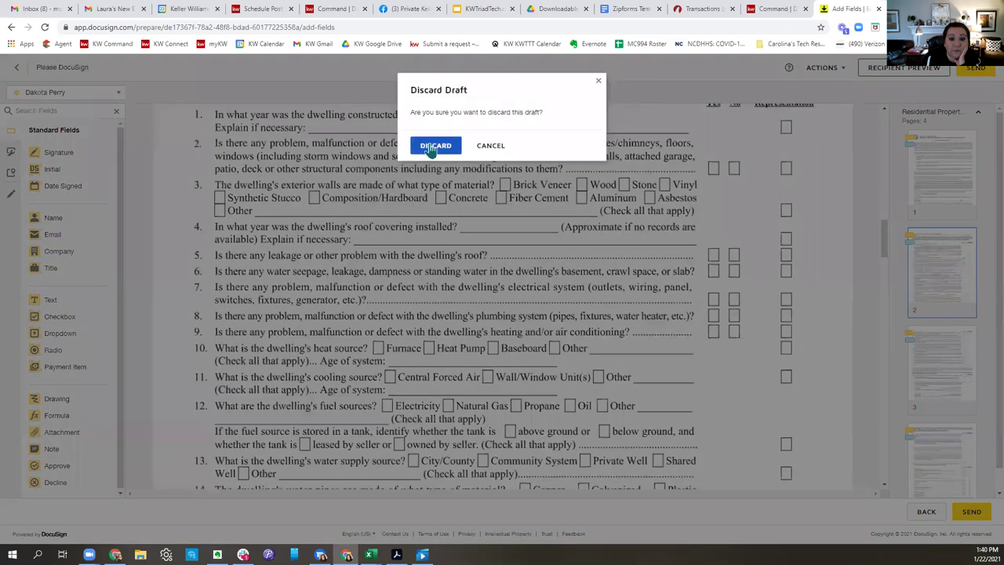
{"action": "left_click", "coordinate": [435, 145]}
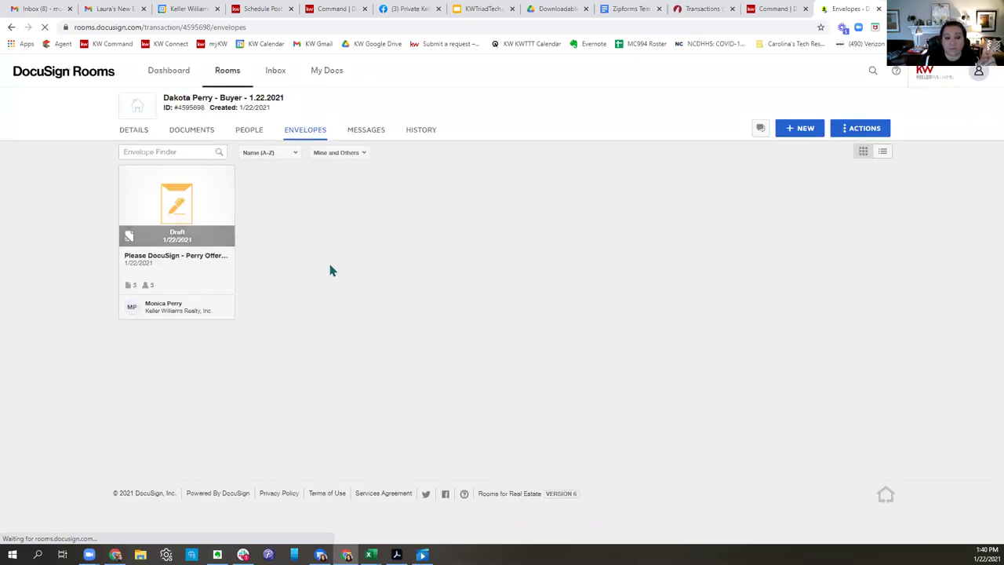
Browse DocuSign Forms Group's KWRE Listing Forms group to add documents.
{"action": "left_click", "coordinate": [179, 131]}
{"action": "left_click", "coordinate": [796, 130]}
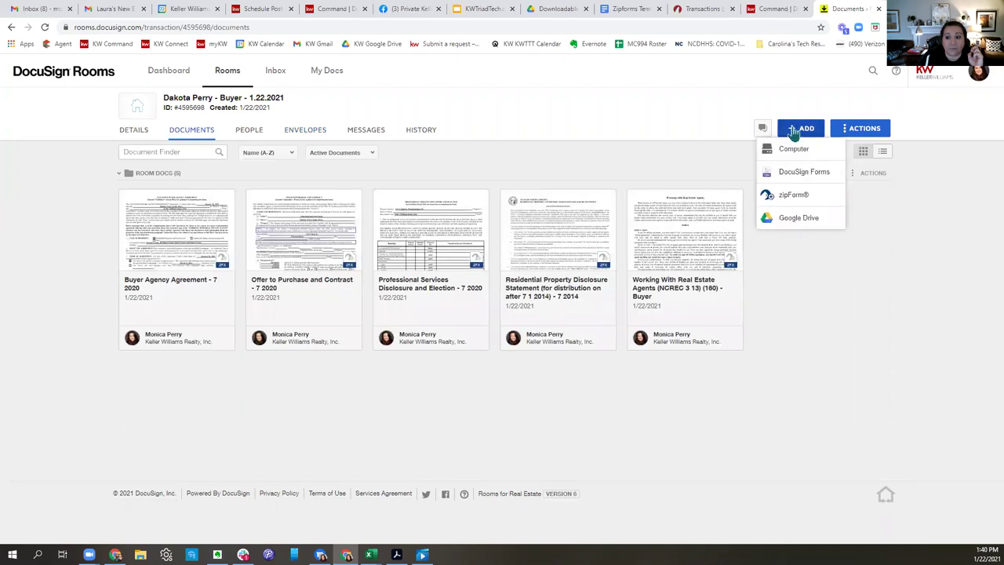
{"action": "left_click", "coordinate": [797, 174]}
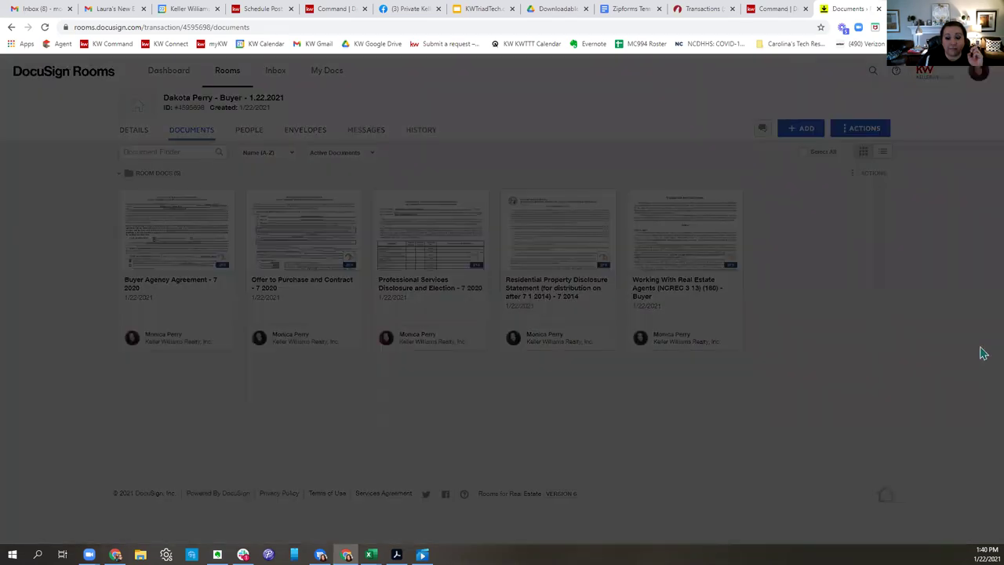
{"action": "left_click", "coordinate": [447, 110]}
{"action": "left_click", "coordinate": [437, 144]}
{"action": "left_click", "coordinate": [434, 147]}
{"action": "left_click", "coordinate": [429, 232]}
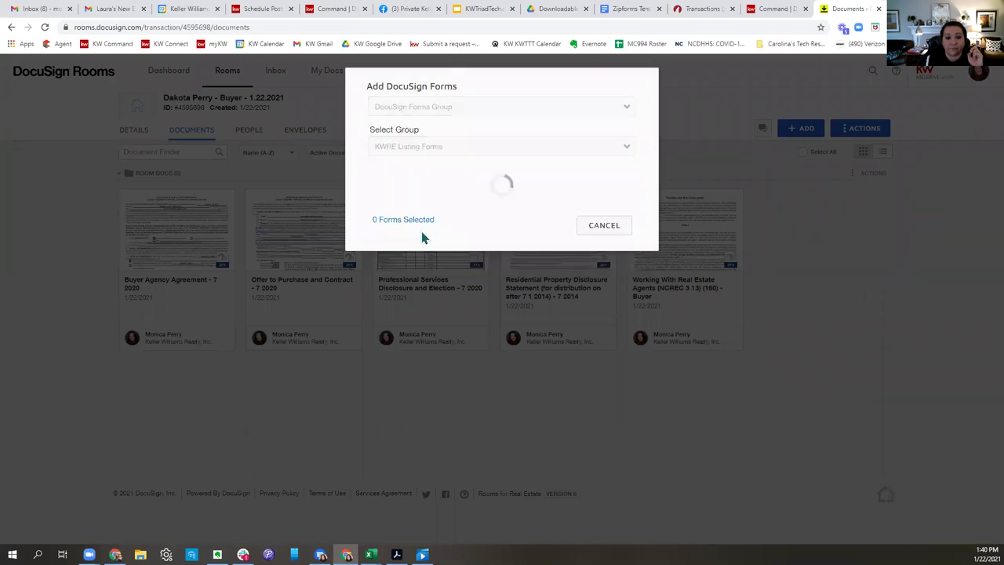
Add the 140 disclosure statement form to the room and select it.
{"action": "scroll", "coordinate": [531, 314], "scroll_direction": "down", "scroll_amount": 3}
{"action": "scroll", "coordinate": [531, 320], "scroll_direction": "up", "scroll_amount": 4}
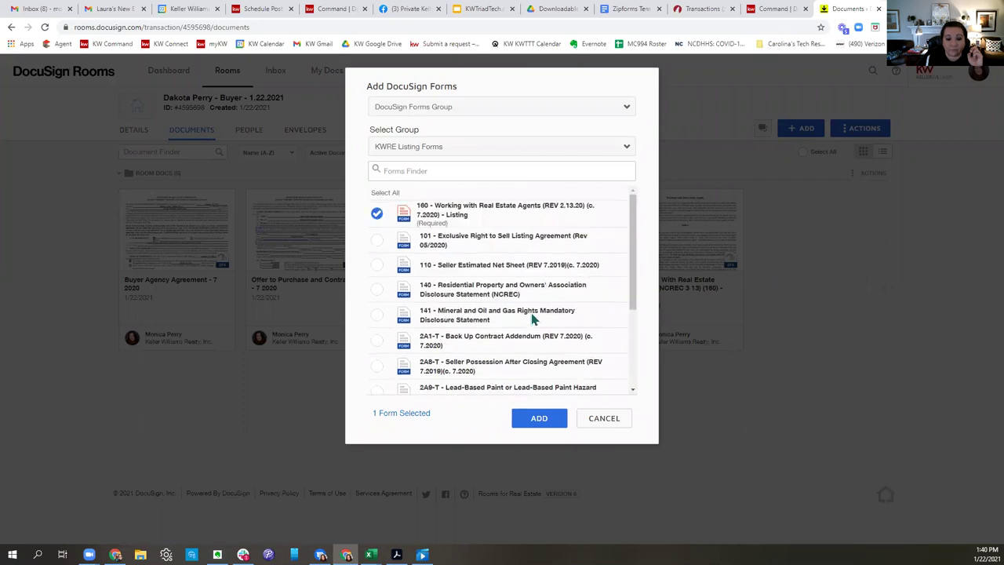
{"action": "left_click", "coordinate": [377, 289]}
{"action": "left_click", "coordinate": [541, 418]}
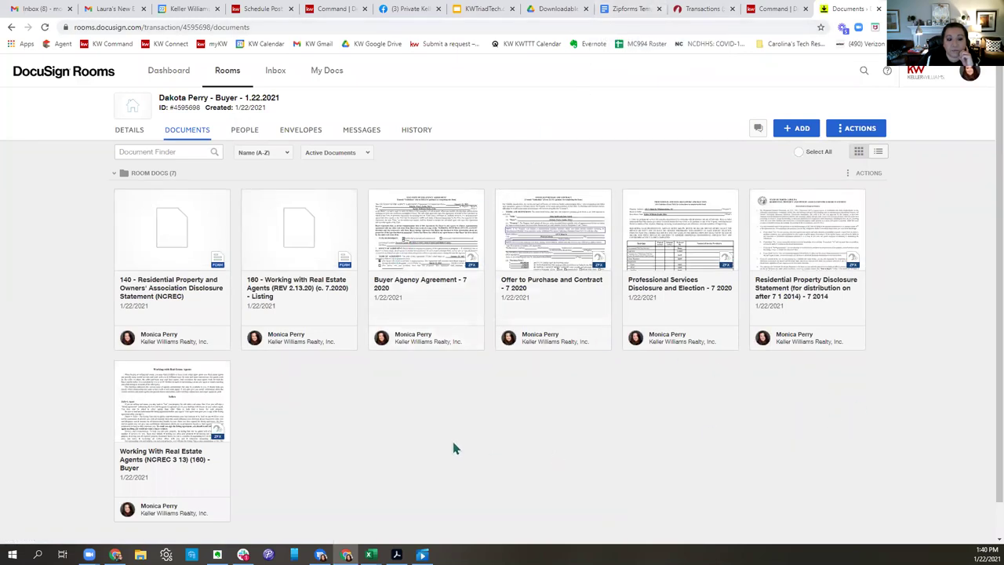
{"action": "left_click", "coordinate": [122, 197]}
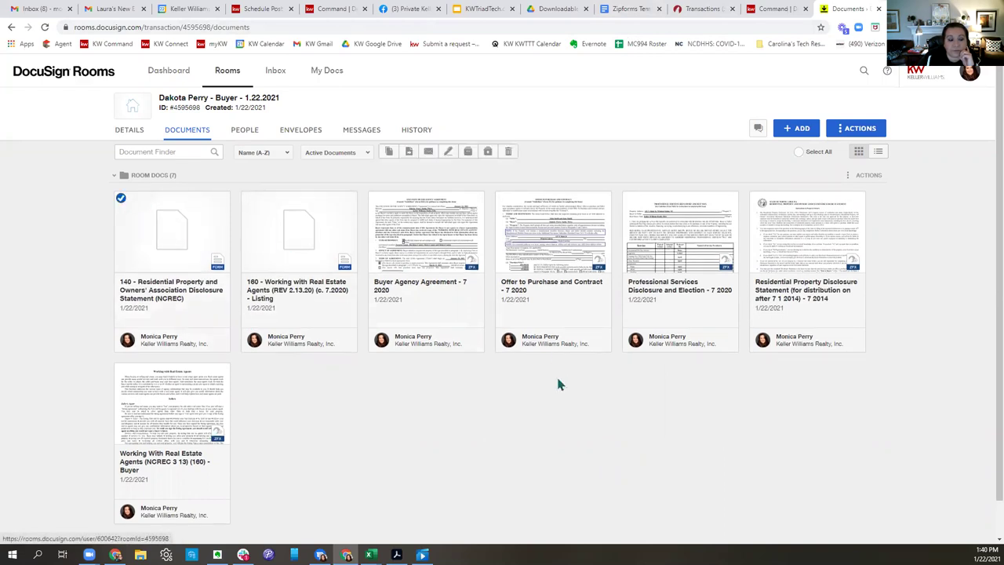
Start a new envelope from the 140 form and rename it 'Test RPD Dcousign'.
{"action": "left_click", "coordinate": [445, 151]}
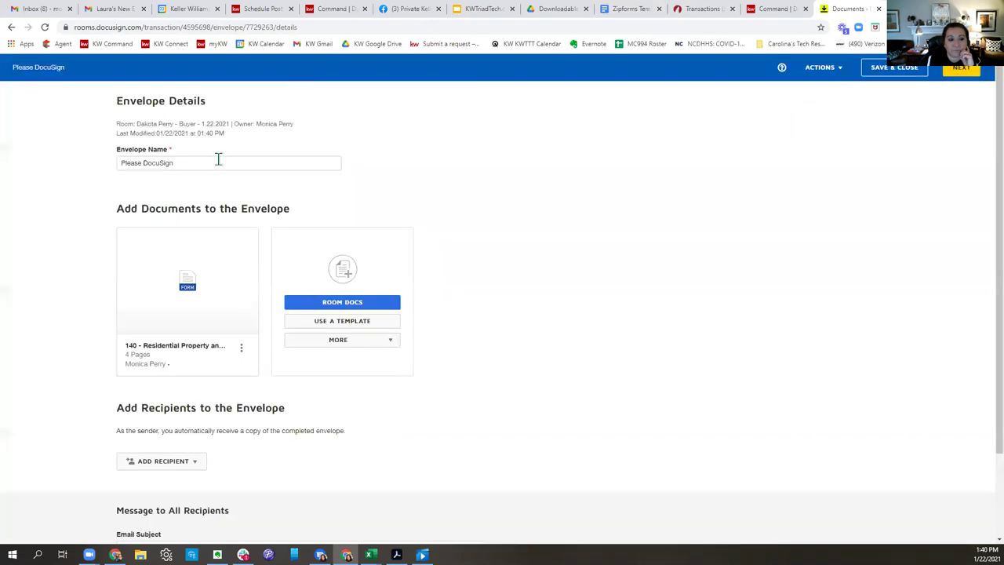
{"action": "left_click_drag", "start_coordinate": [218, 159], "coordinate": [117, 163]}
{"action": "type", "text": "Test "}
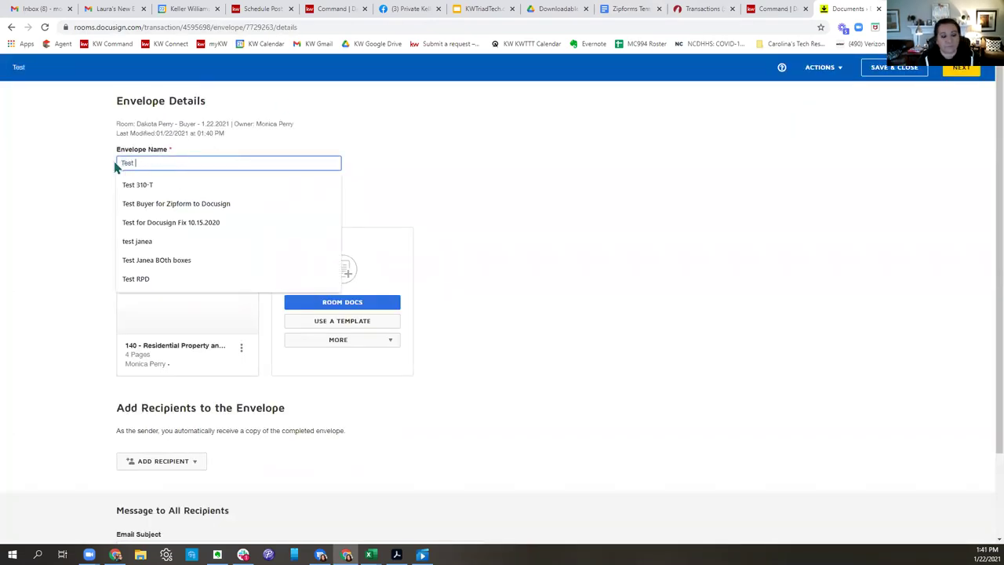
{"action": "type", "text": "RPD"}
{"action": "type", "text": " Dco"}
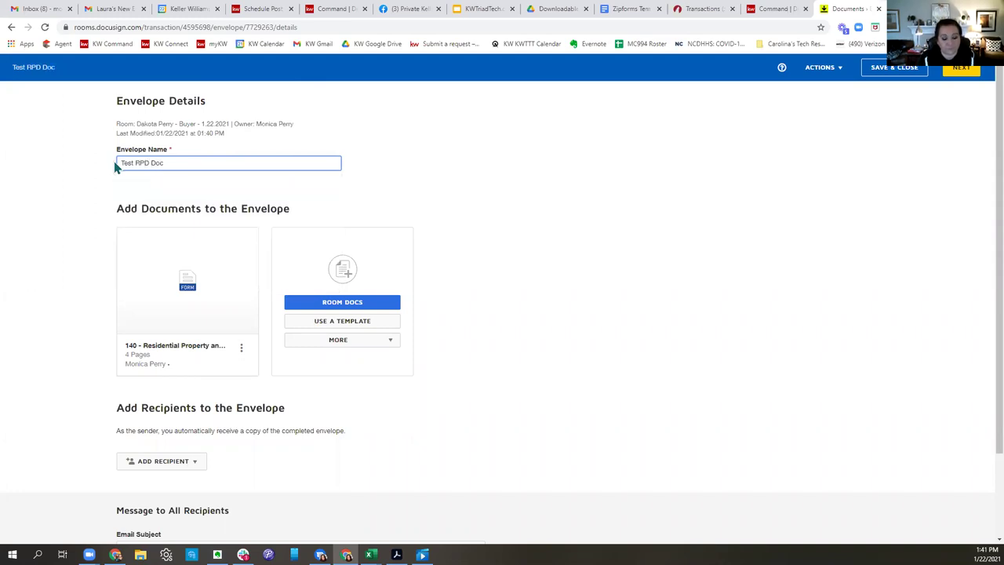
{"action": "type", "text": "usign"}
{"action": "scroll", "coordinate": [235, 340], "scroll_direction": "down", "scroll_amount": 2}
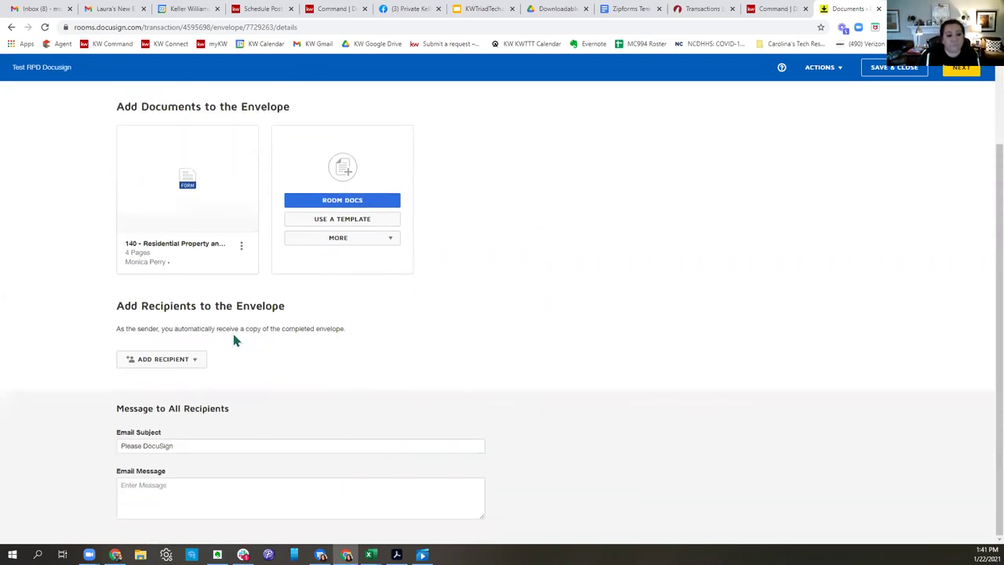
Assign seller contacts to the pre-tagged Seller One and Seller Two roles, then proceed to fields.
{"action": "left_click", "coordinate": [197, 358]}
{"action": "left_click", "coordinate": [161, 380]}
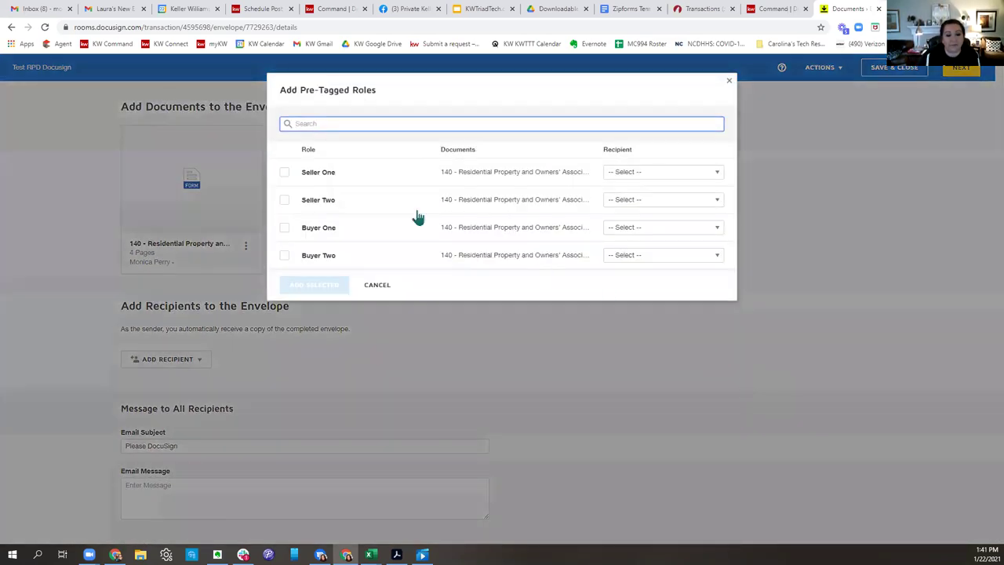
{"action": "left_click", "coordinate": [665, 174]}
{"action": "left_click", "coordinate": [665, 390]}
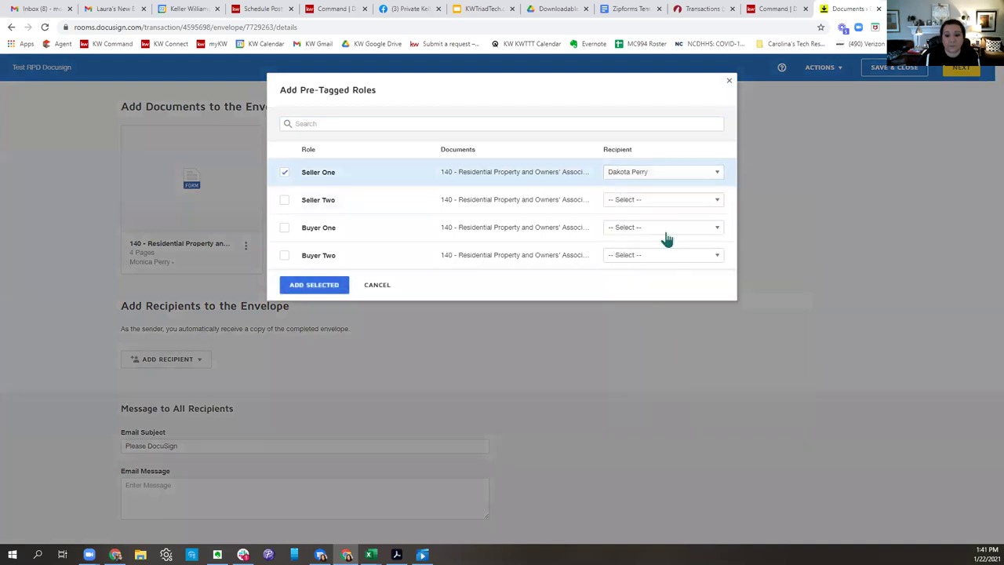
{"action": "left_click", "coordinate": [661, 202]}
{"action": "left_click", "coordinate": [652, 435]}
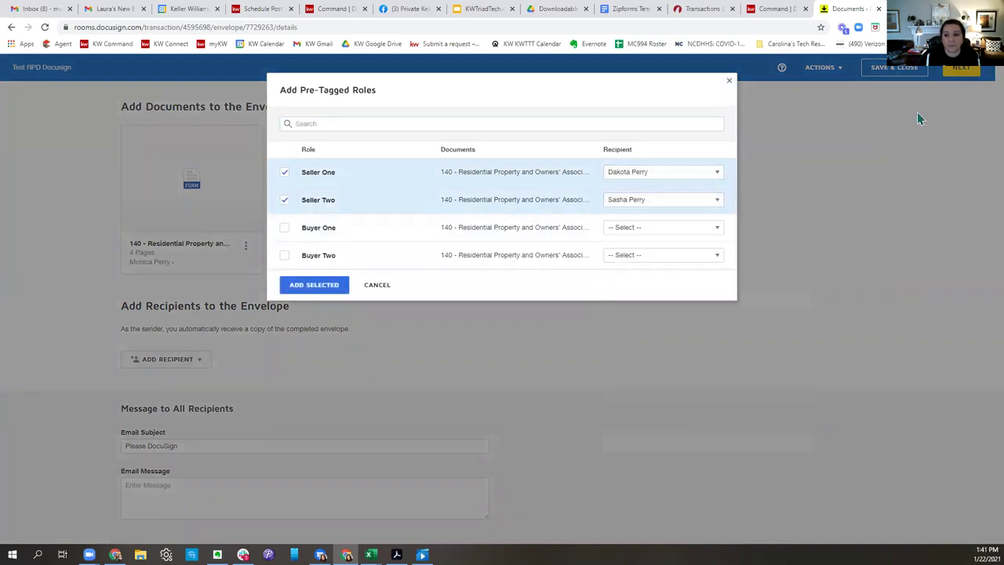
{"action": "left_click", "coordinate": [314, 284]}
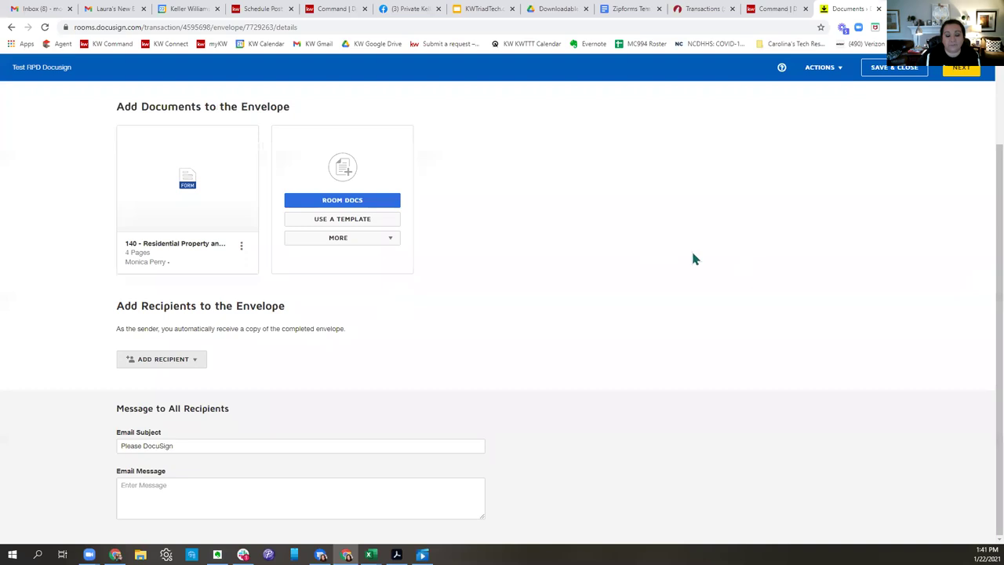
{"action": "left_click", "coordinate": [960, 69]}
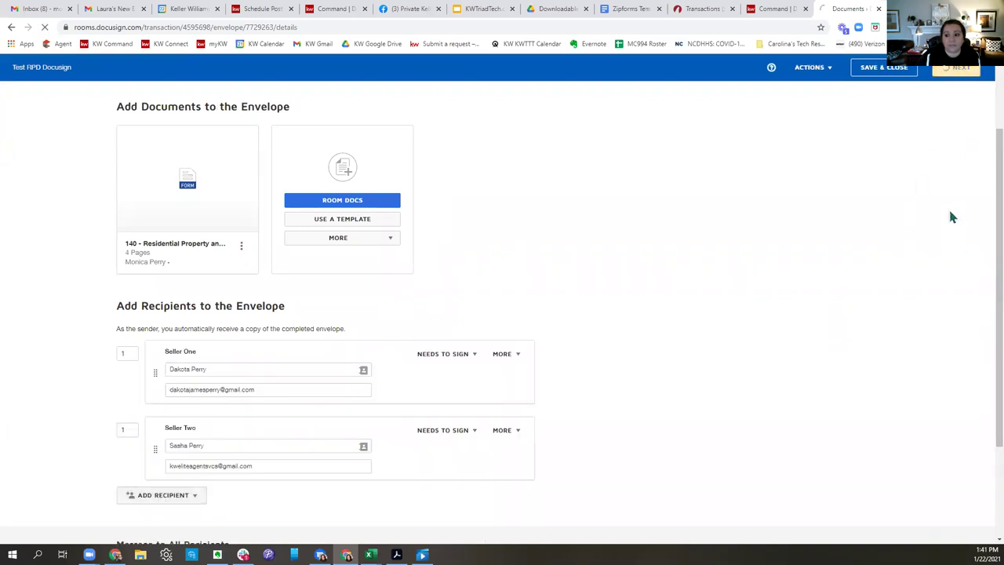
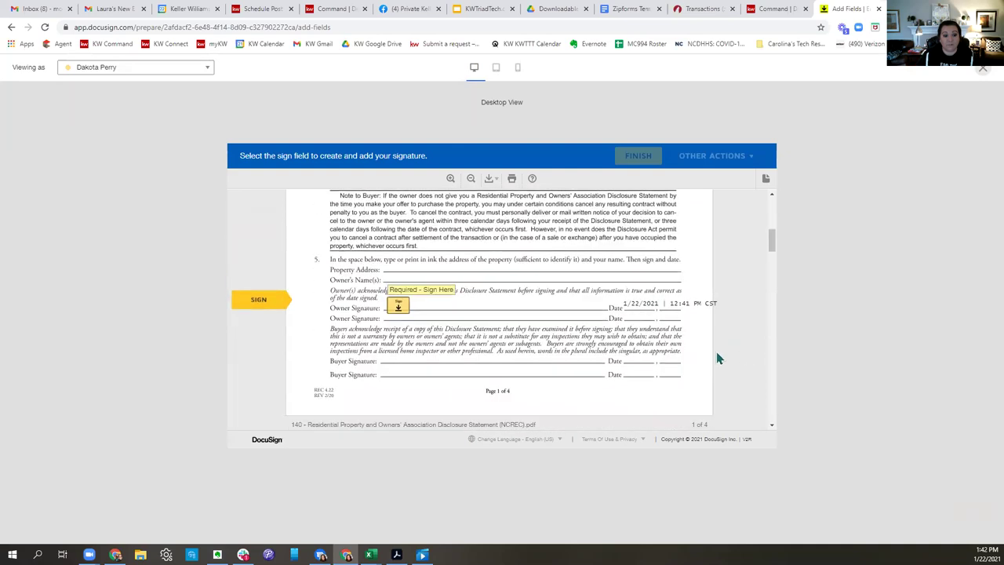
Sign the owner signature field in the signer preview of the disclosure statement.
{"action": "left_click", "coordinate": [400, 310]}
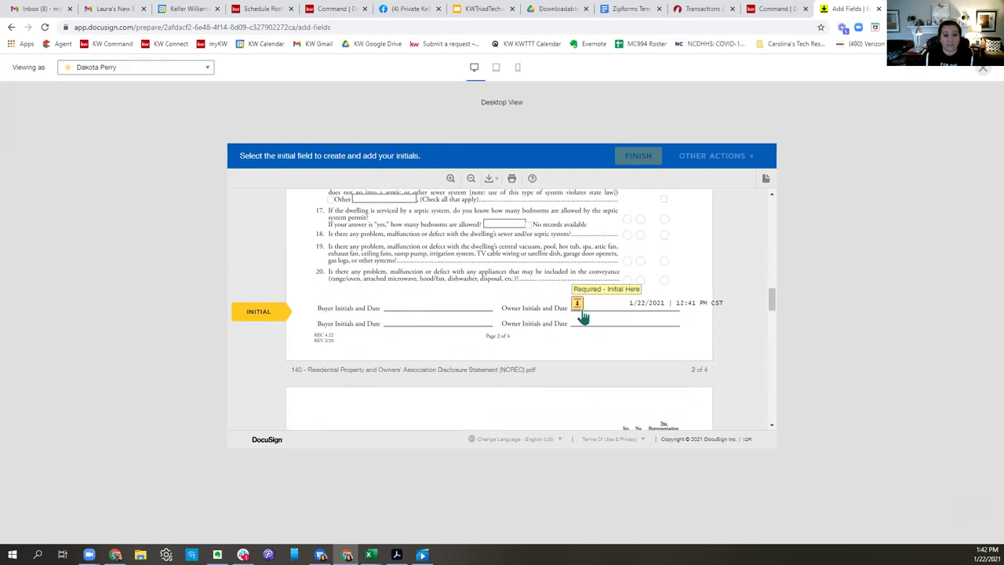
Add the owner's initials and enter 1963 as the year the dwelling was built.
{"action": "left_click", "coordinate": [578, 305]}
{"action": "scroll", "coordinate": [638, 366], "scroll_direction": "up", "scroll_amount": 10}
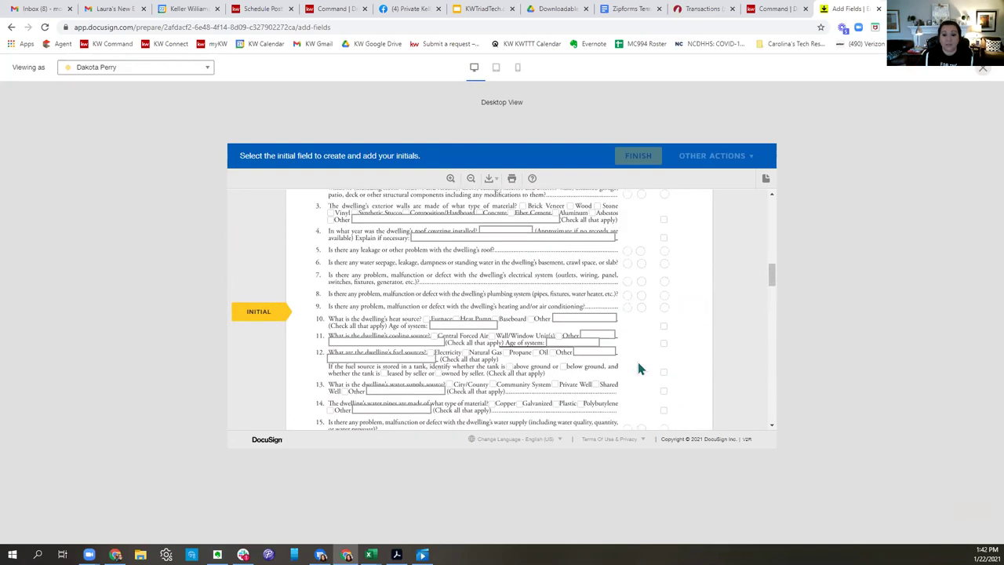
{"action": "scroll", "coordinate": [638, 365], "scroll_direction": "down", "scroll_amount": 3}
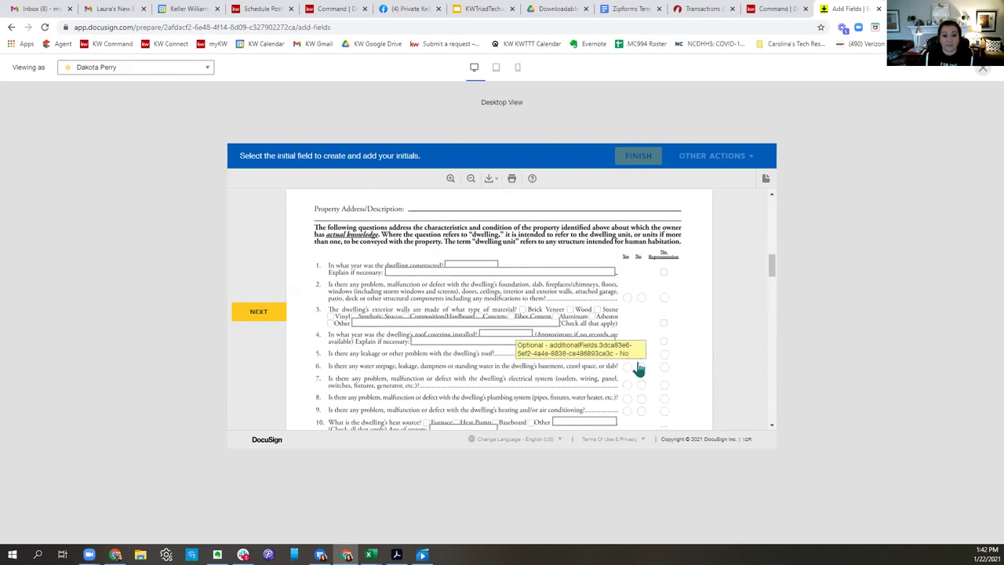
{"action": "left_click", "coordinate": [477, 266]}
{"action": "type", "text": "1963"}
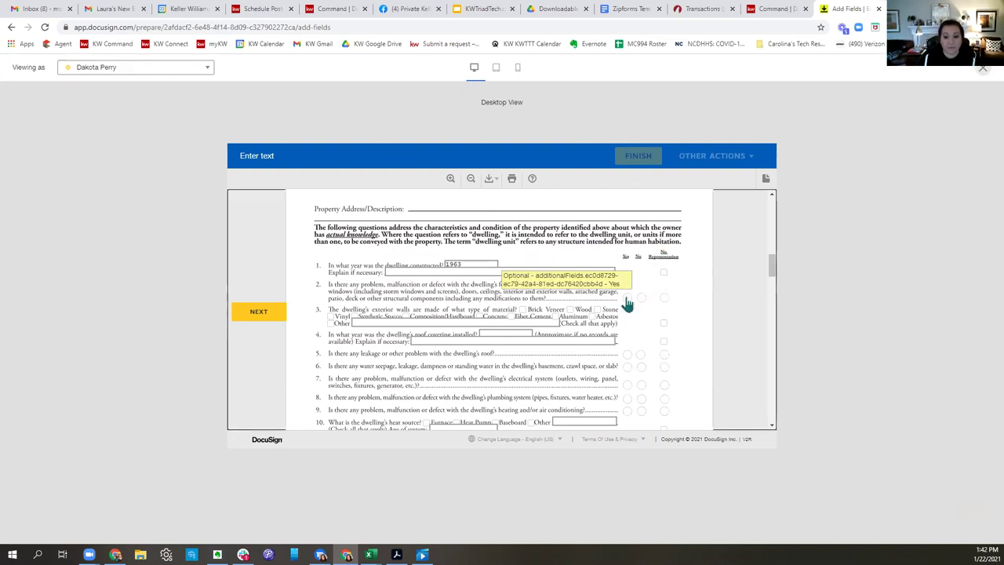
Answer No to questions 2 and 5, finish the preview, and switch to the Drive folder.
{"action": "left_click", "coordinate": [641, 298]}
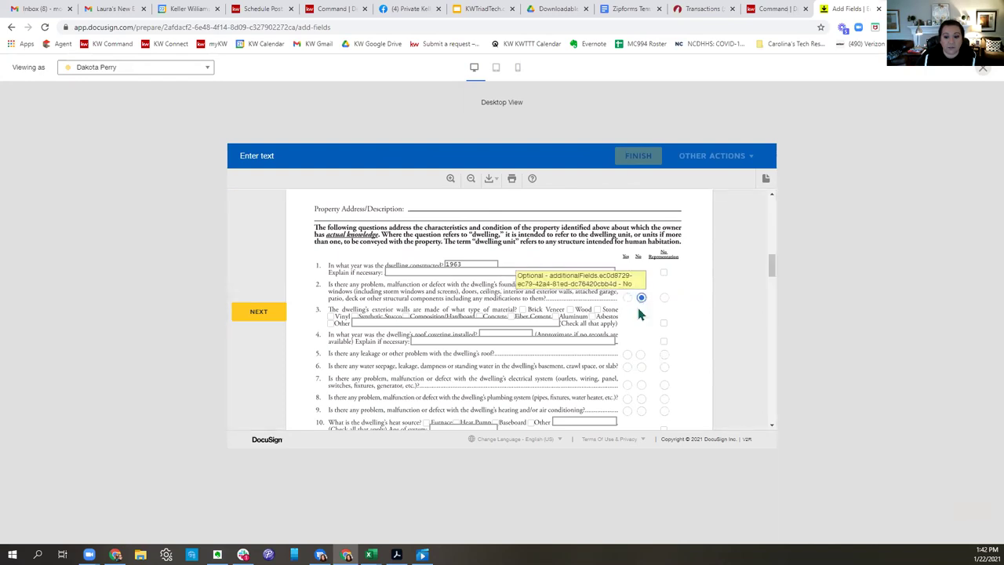
{"action": "left_click", "coordinate": [641, 353]}
{"action": "scroll", "coordinate": [636, 380], "scroll_direction": "down", "scroll_amount": 5}
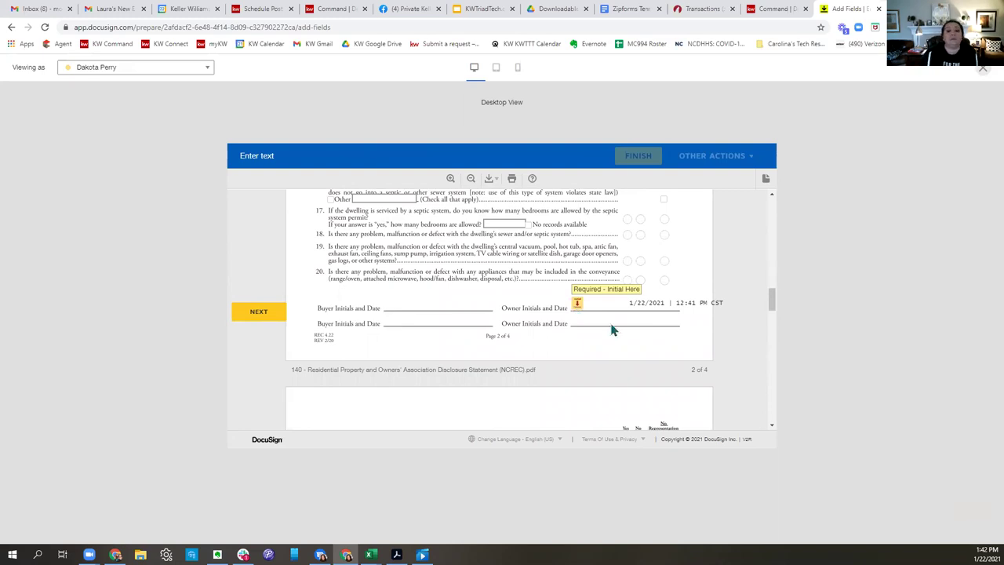
{"action": "scroll", "coordinate": [610, 328], "scroll_direction": "down", "scroll_amount": 5}
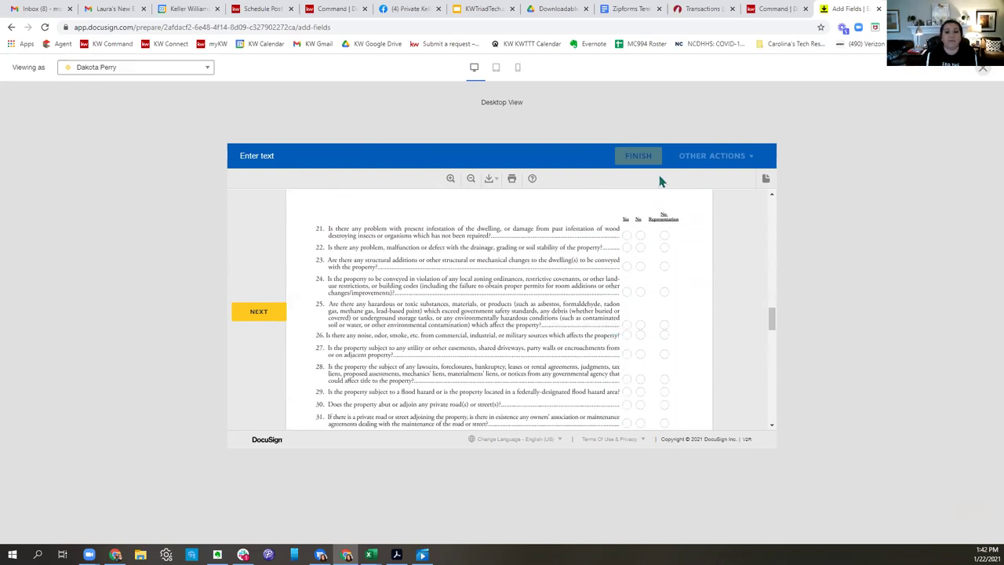
{"action": "scroll", "coordinate": [586, 277], "scroll_direction": "down", "scroll_amount": 1}
{"action": "scroll", "coordinate": [586, 276], "scroll_direction": "down", "scroll_amount": 4}
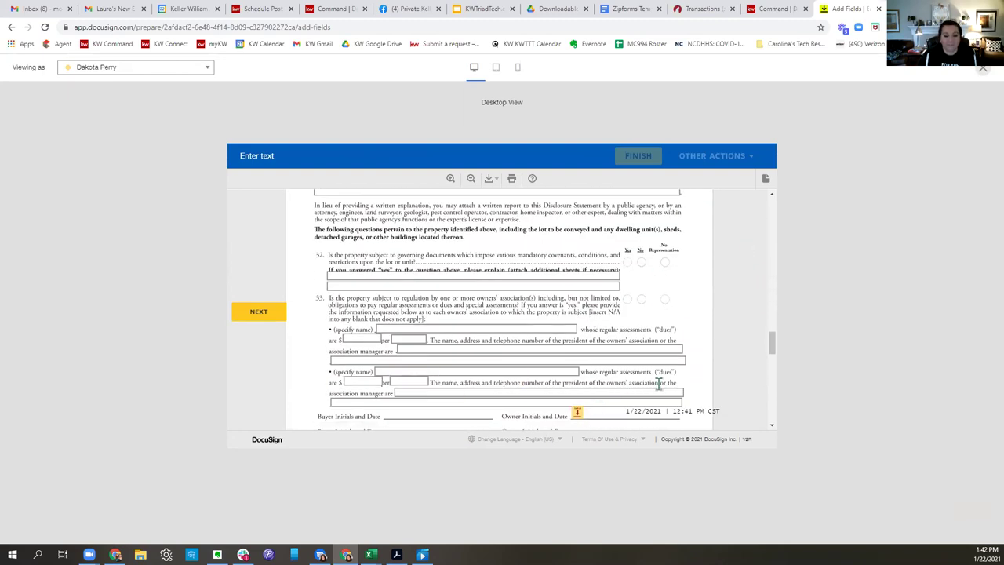
{"action": "scroll", "coordinate": [658, 386], "scroll_direction": "down", "scroll_amount": 3}
{"action": "scroll", "coordinate": [658, 389], "scroll_direction": "down", "scroll_amount": 6}
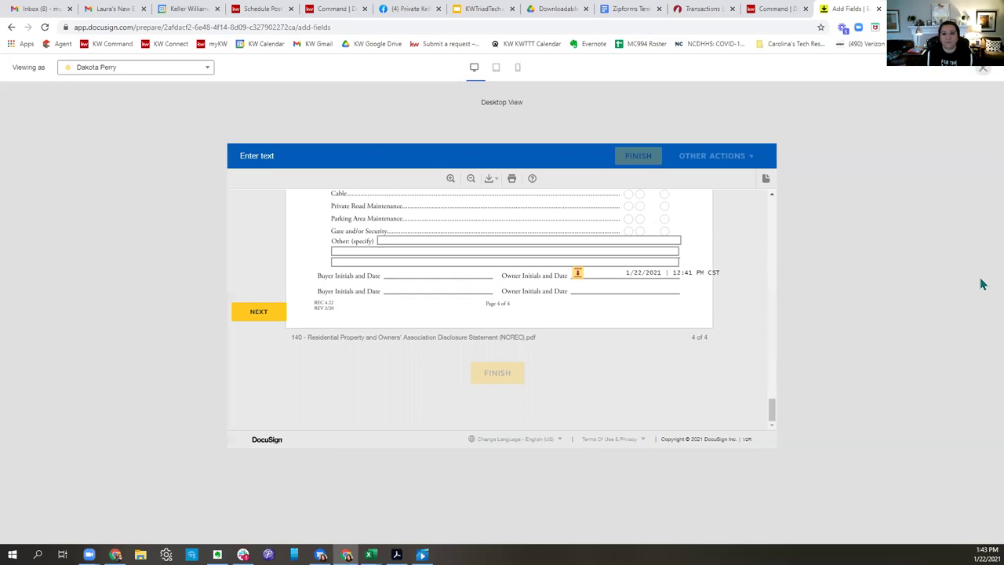
{"action": "left_click", "coordinate": [981, 70]}
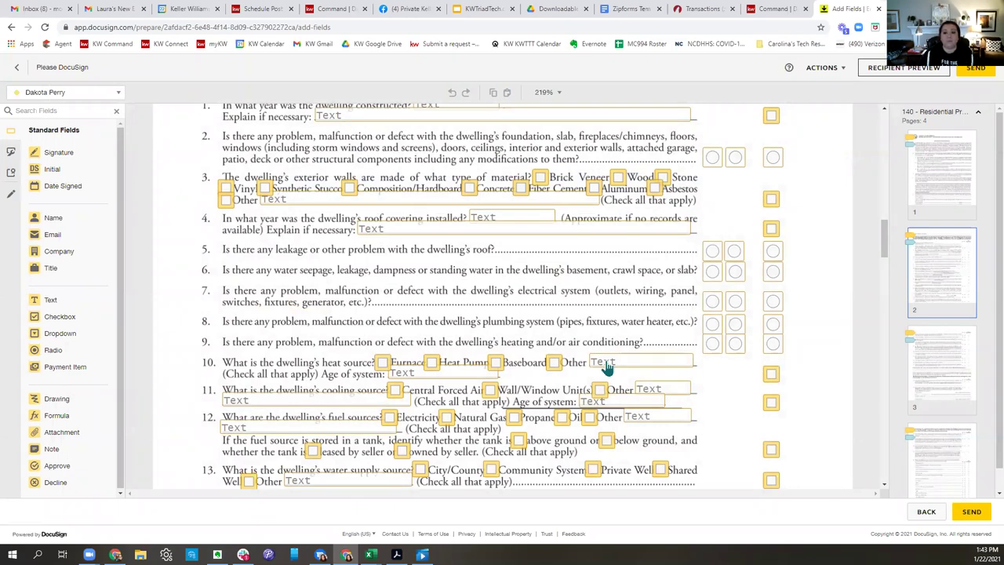
{"action": "left_click", "coordinate": [559, 9]}
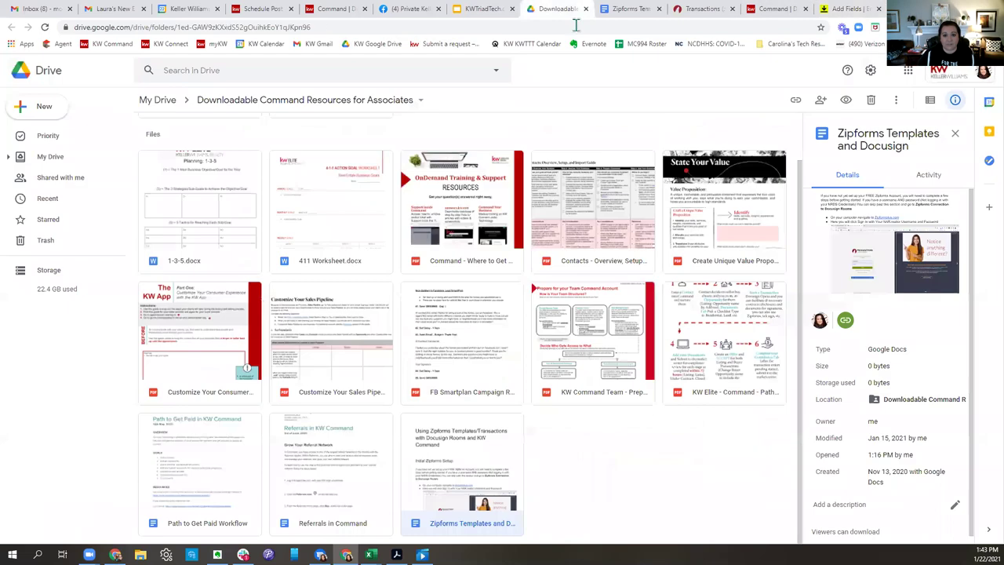
Open the Zipforms Templates and Docusign doc and read down to its Important to Know tips.
{"action": "double_click", "coordinate": [494, 441]}
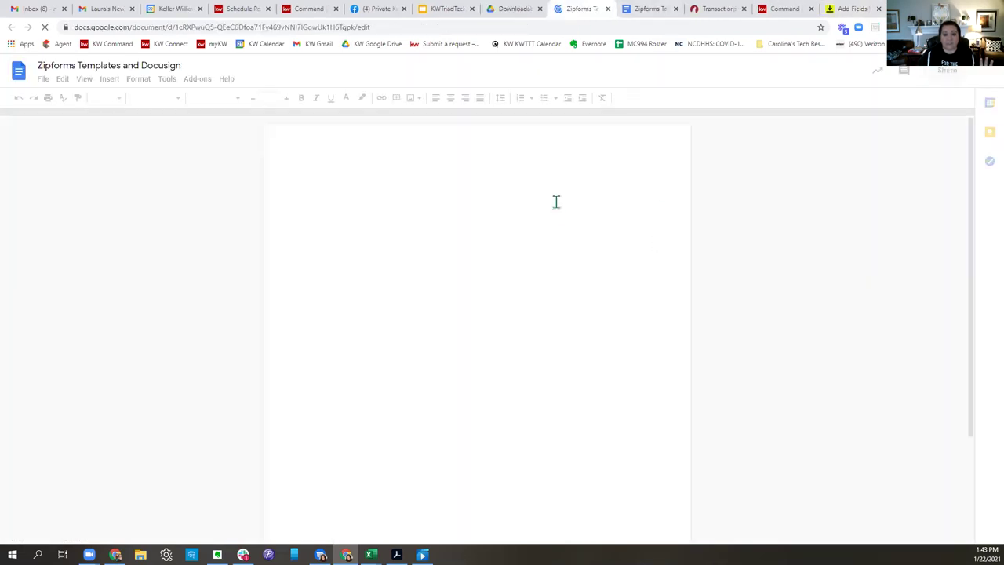
{"action": "scroll", "coordinate": [556, 215], "scroll_direction": "down", "scroll_amount": 10}
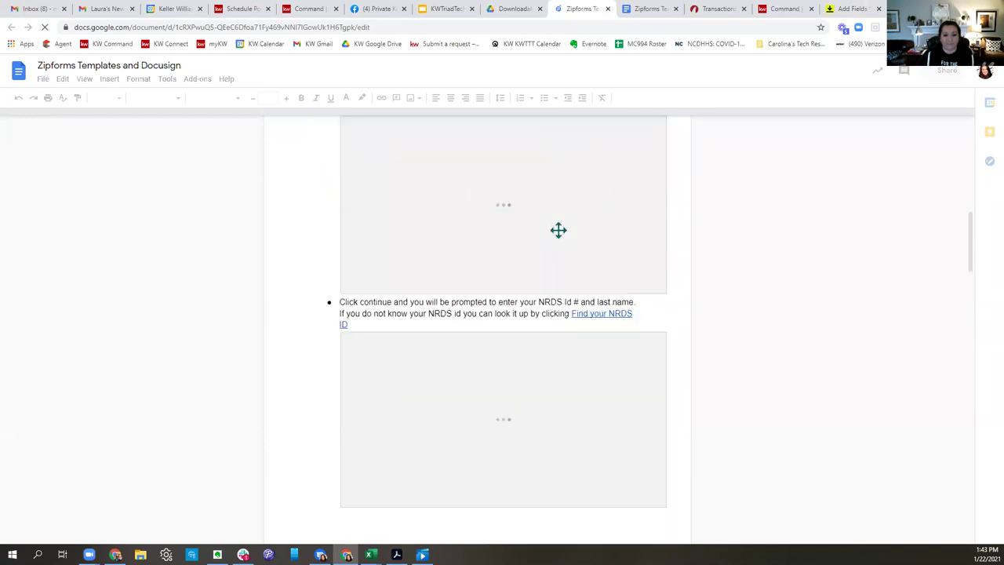
{"action": "scroll", "coordinate": [557, 230], "scroll_direction": "down", "scroll_amount": 3}
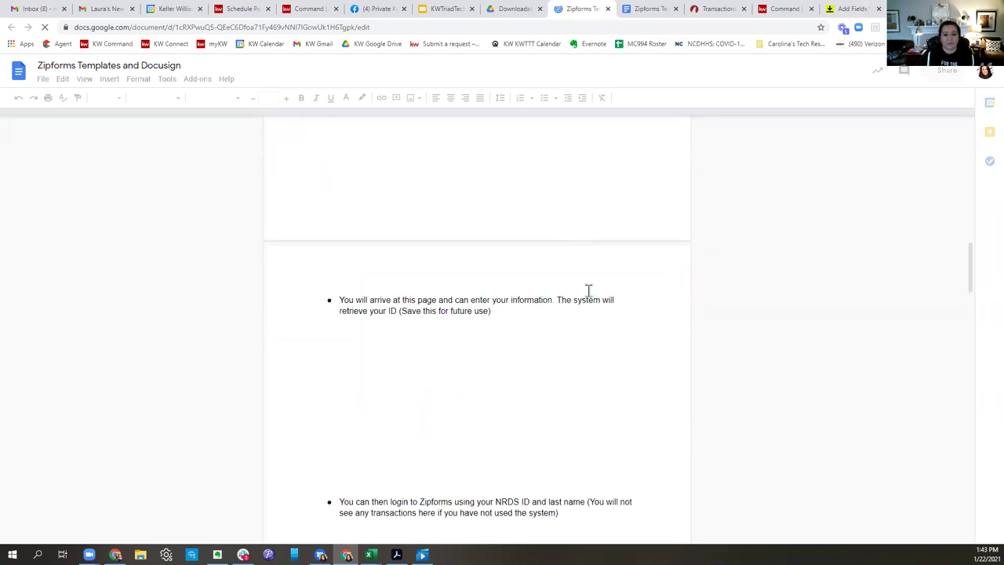
{"action": "scroll", "coordinate": [587, 289], "scroll_direction": "down", "scroll_amount": 2}
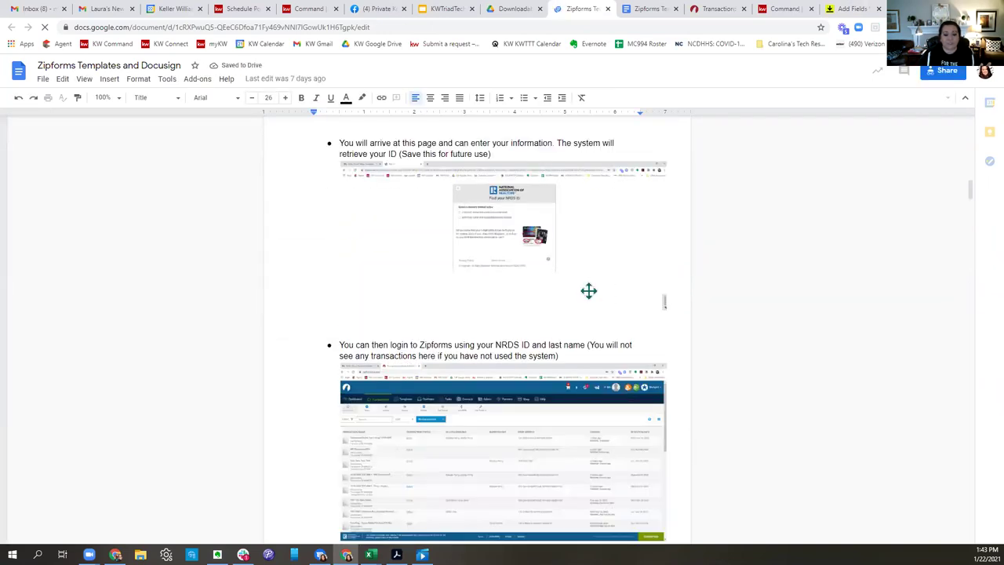
{"action": "scroll", "coordinate": [588, 291], "scroll_direction": "down", "scroll_amount": 9}
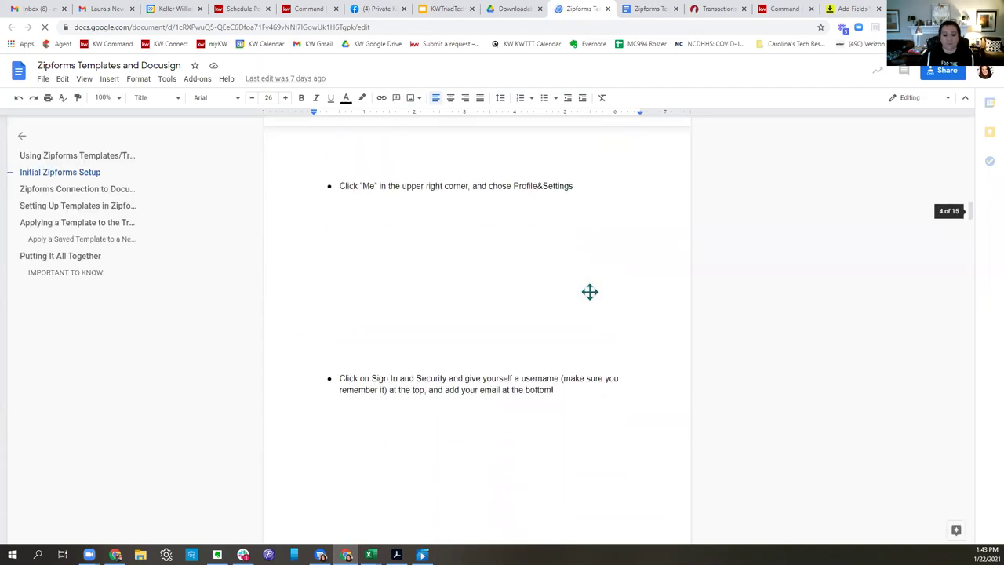
{"action": "scroll", "coordinate": [589, 292], "scroll_direction": "down", "scroll_amount": 6}
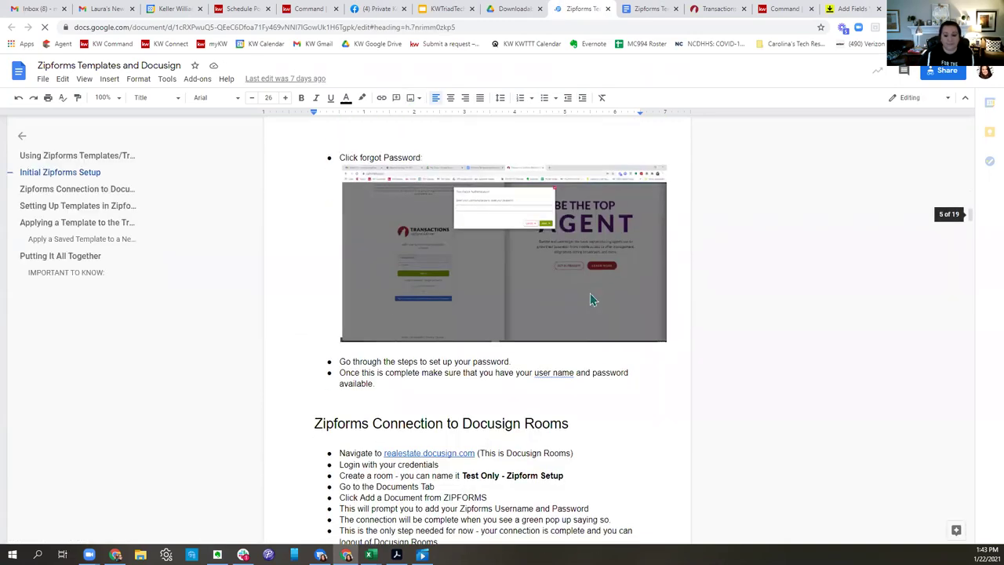
{"action": "scroll", "coordinate": [588, 291], "scroll_direction": "down", "scroll_amount": 3}
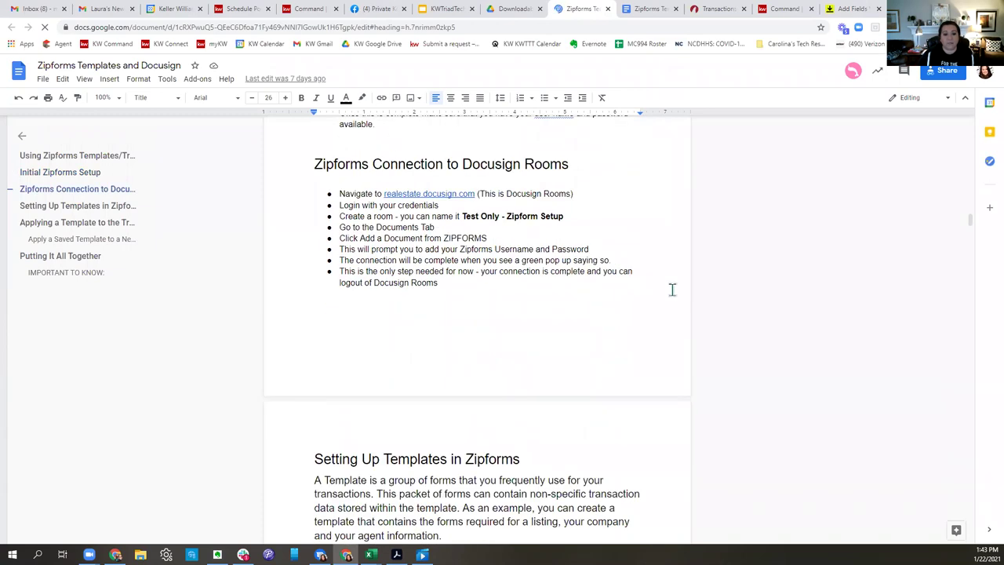
{"action": "scroll", "coordinate": [618, 308], "scroll_direction": "down", "scroll_amount": 3}
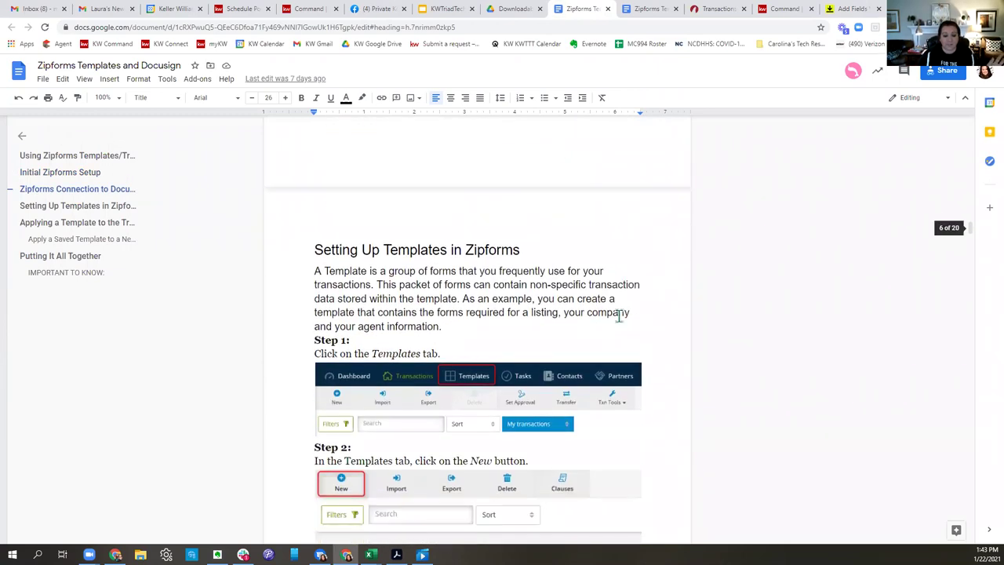
{"action": "scroll", "coordinate": [618, 315], "scroll_direction": "down", "scroll_amount": 13}
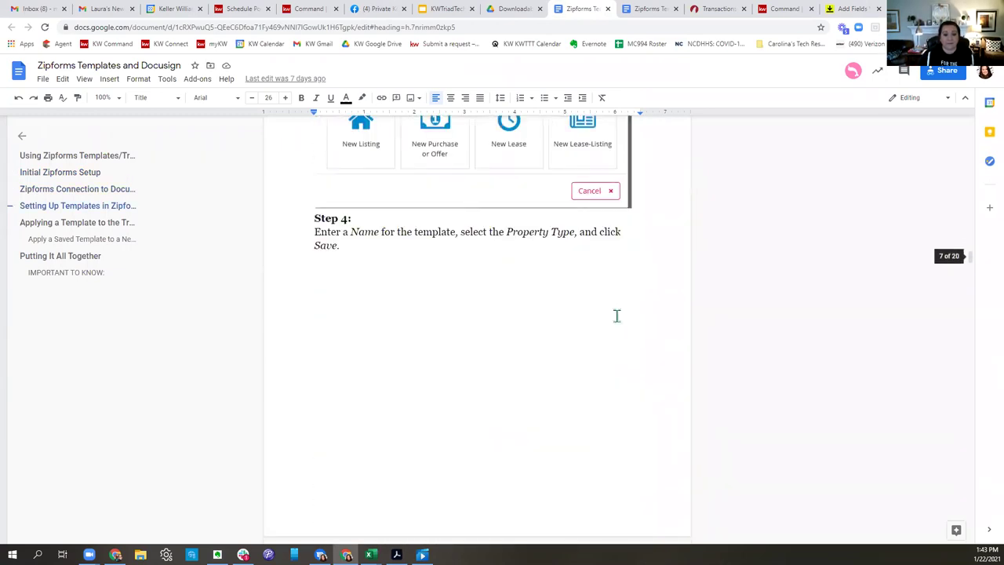
{"action": "scroll", "coordinate": [616, 318], "scroll_direction": "down", "scroll_amount": 18}
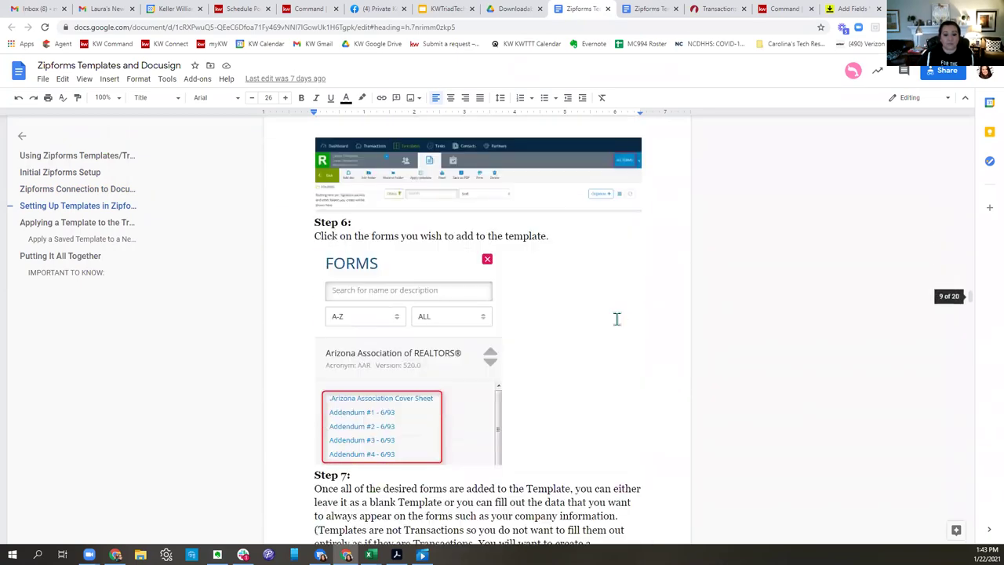
{"action": "scroll", "coordinate": [616, 321], "scroll_direction": "down", "scroll_amount": 12}
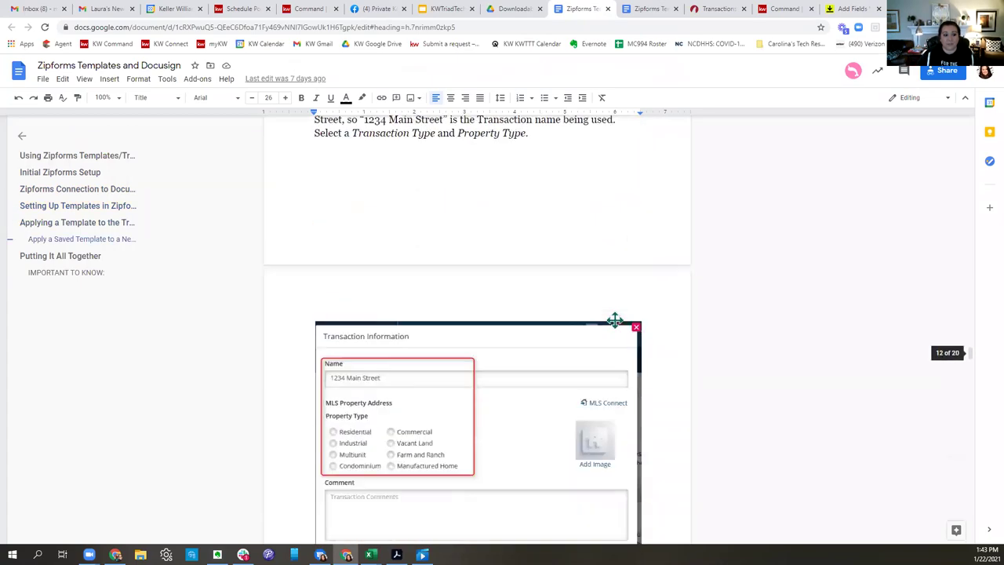
{"action": "scroll", "coordinate": [614, 320], "scroll_direction": "down", "scroll_amount": 10}
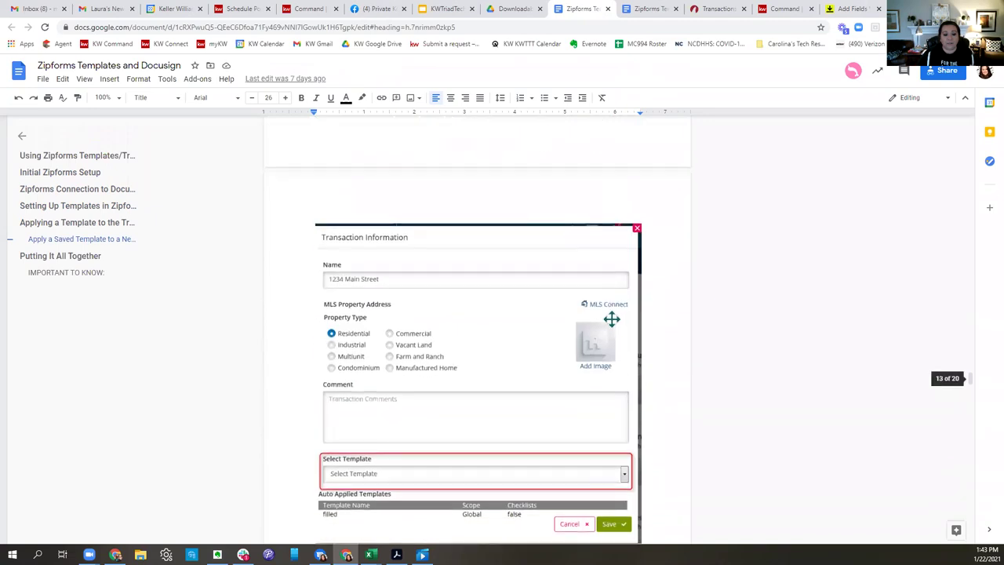
{"action": "scroll", "coordinate": [613, 318], "scroll_direction": "down", "scroll_amount": 15}
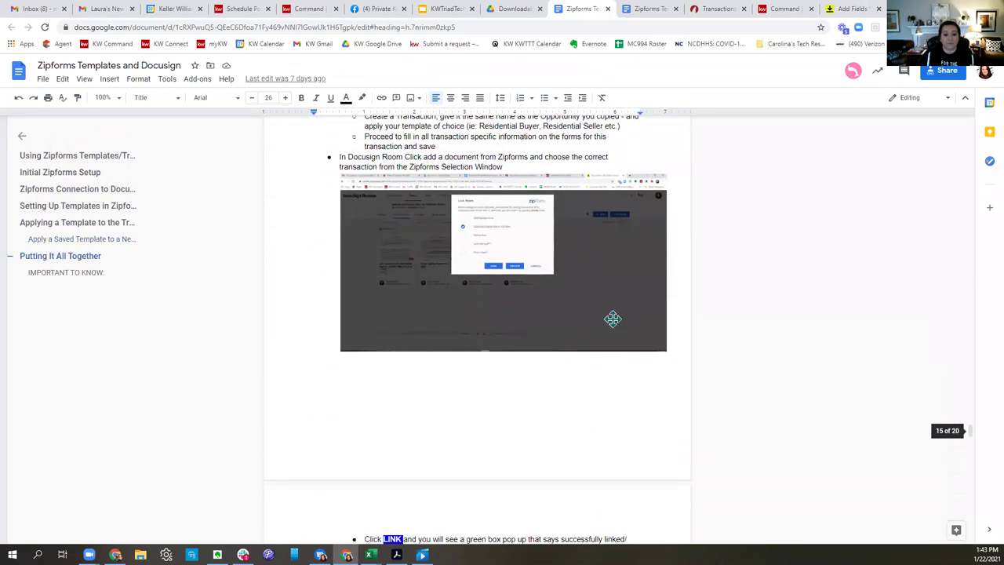
{"action": "scroll", "coordinate": [612, 318], "scroll_direction": "down", "scroll_amount": 15}
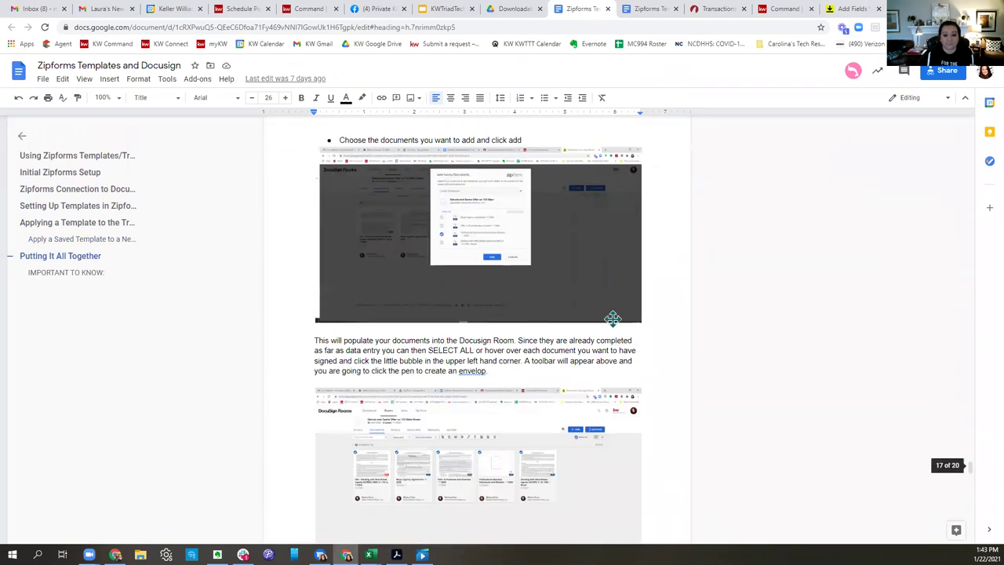
{"action": "scroll", "coordinate": [613, 318], "scroll_direction": "down", "scroll_amount": 12}
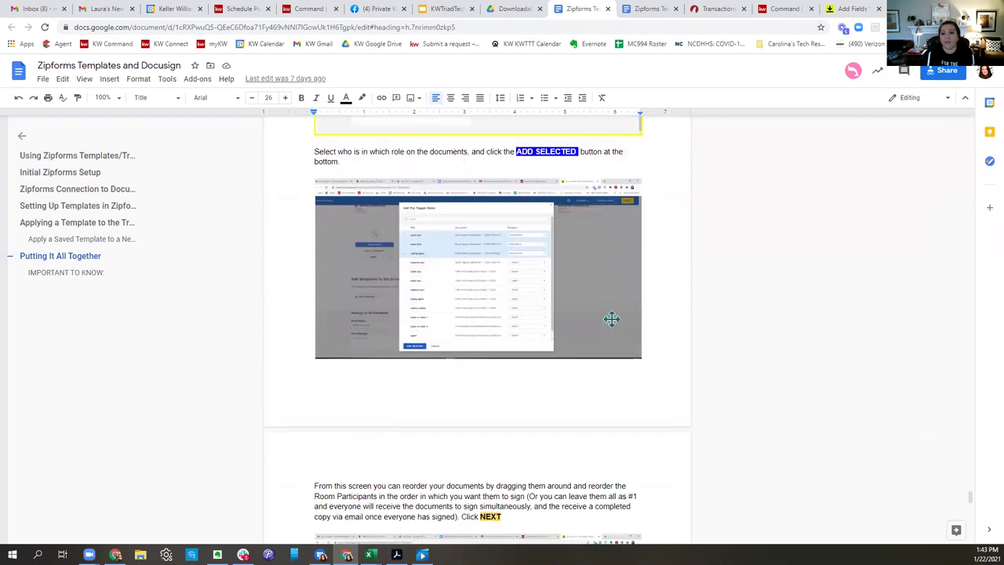
{"action": "scroll", "coordinate": [611, 318], "scroll_direction": "down", "scroll_amount": 6}
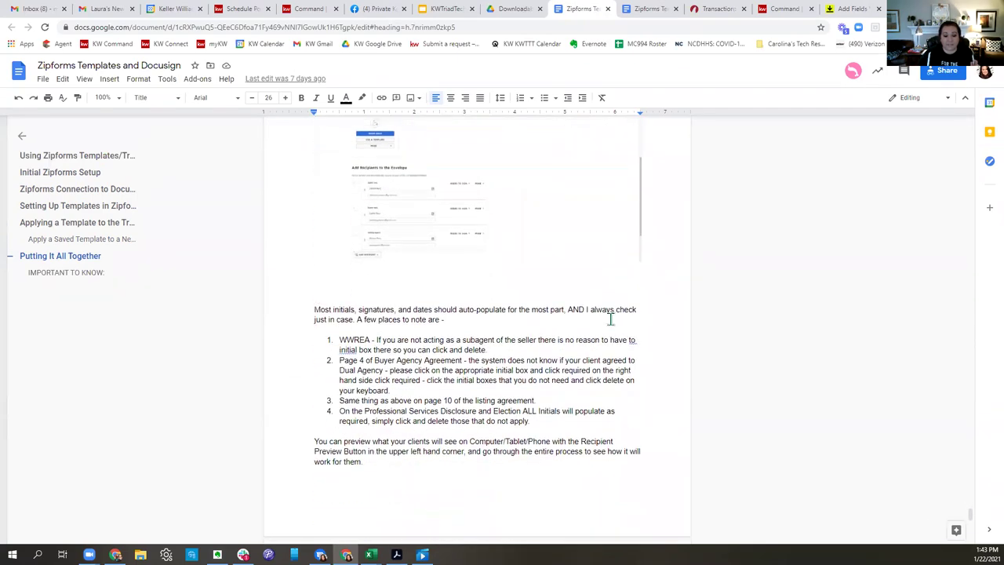
{"action": "scroll", "coordinate": [610, 319], "scroll_direction": "down", "scroll_amount": 10}
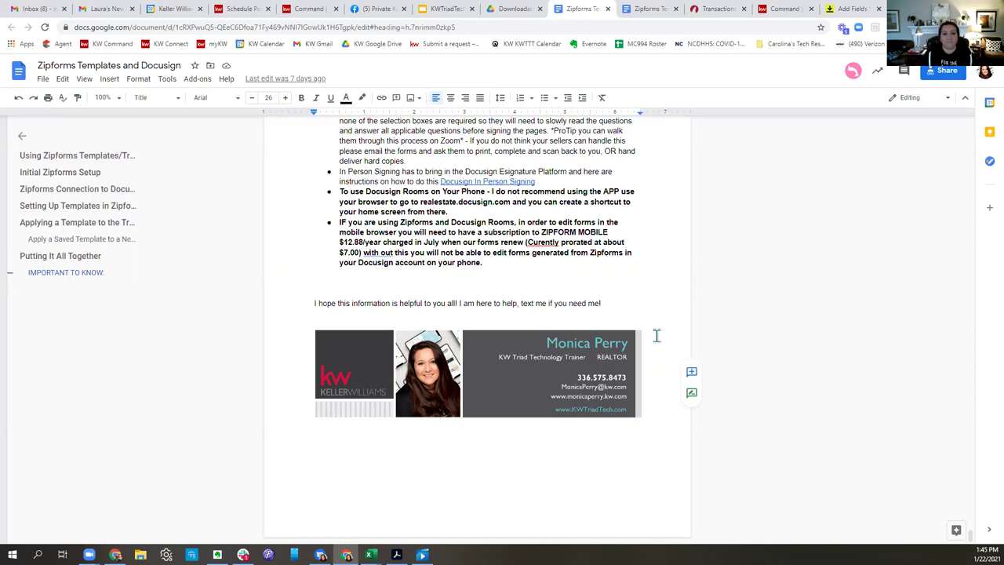
Correct 'Curently' to 'Currently' in the Zipforms mobile subscription bullet.
{"action": "left_click", "coordinate": [579, 221]}
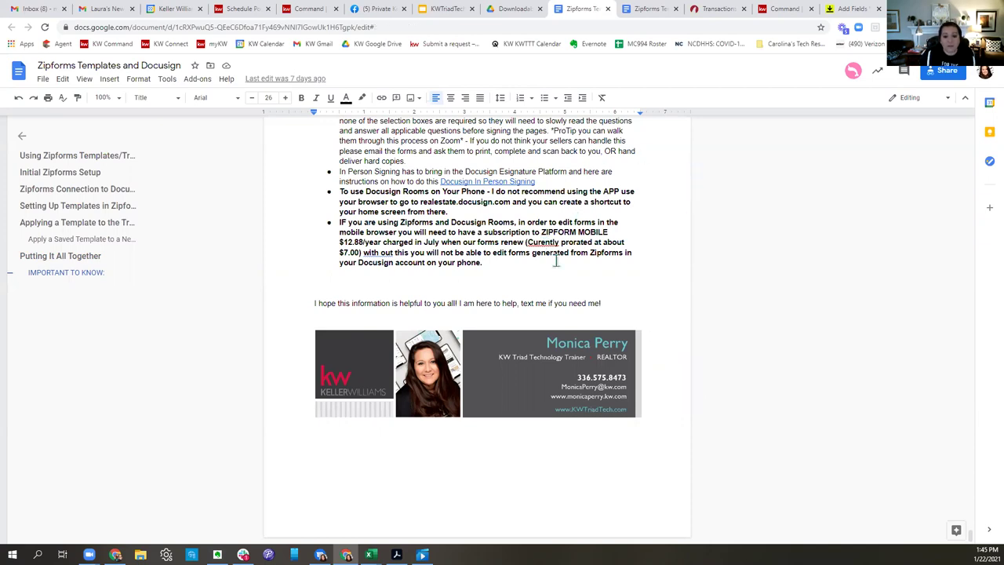
{"action": "left_click", "coordinate": [543, 242]}
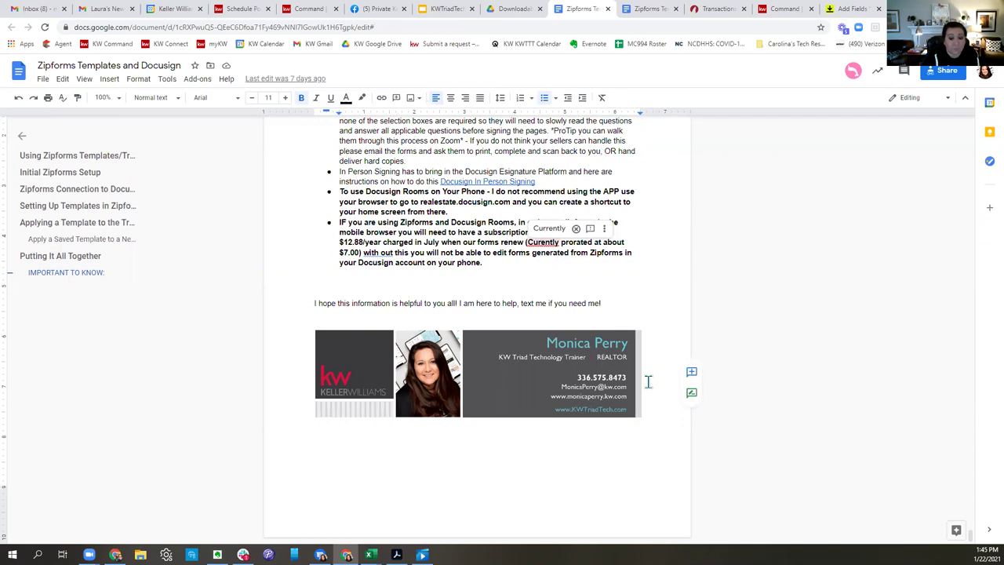
{"action": "type", "text": "r"}
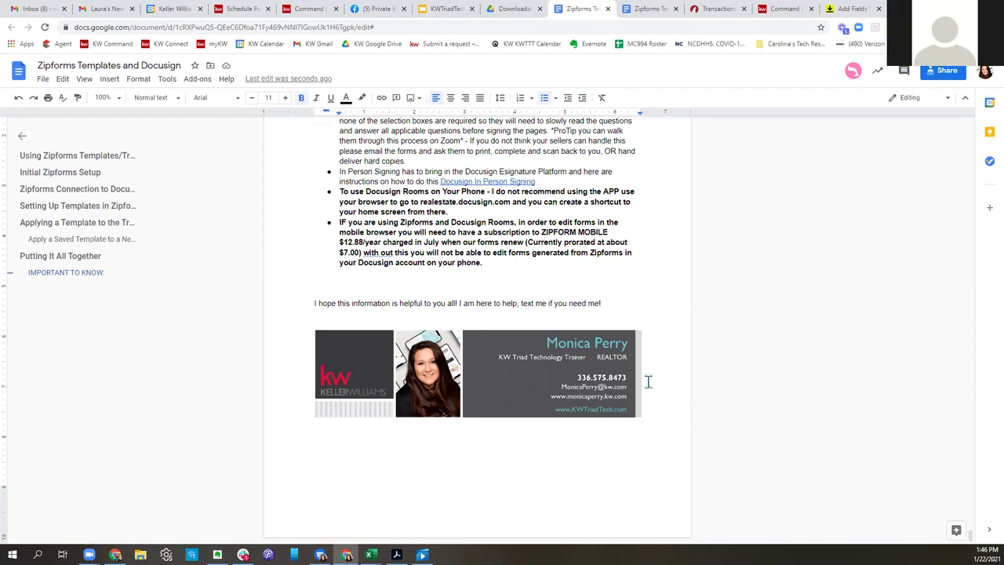
Scroll back up to the document title and Initial Zipforms Setup section.
{"action": "scroll", "coordinate": [647, 381], "scroll_direction": "up", "scroll_amount": 20}
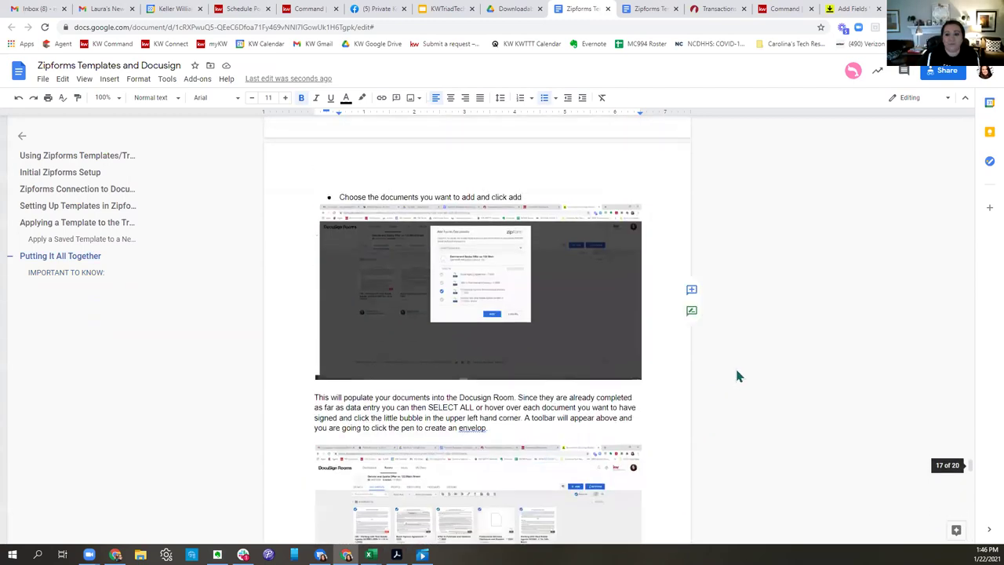
{"action": "scroll", "coordinate": [801, 373], "scroll_direction": "up", "scroll_amount": 20}
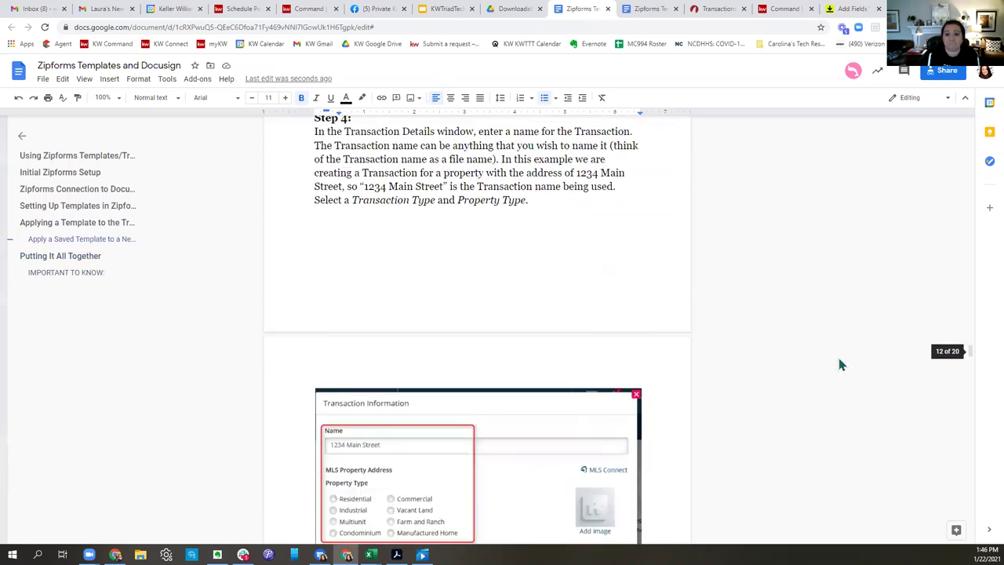
{"action": "scroll", "coordinate": [843, 360], "scroll_direction": "up", "scroll_amount": 20}
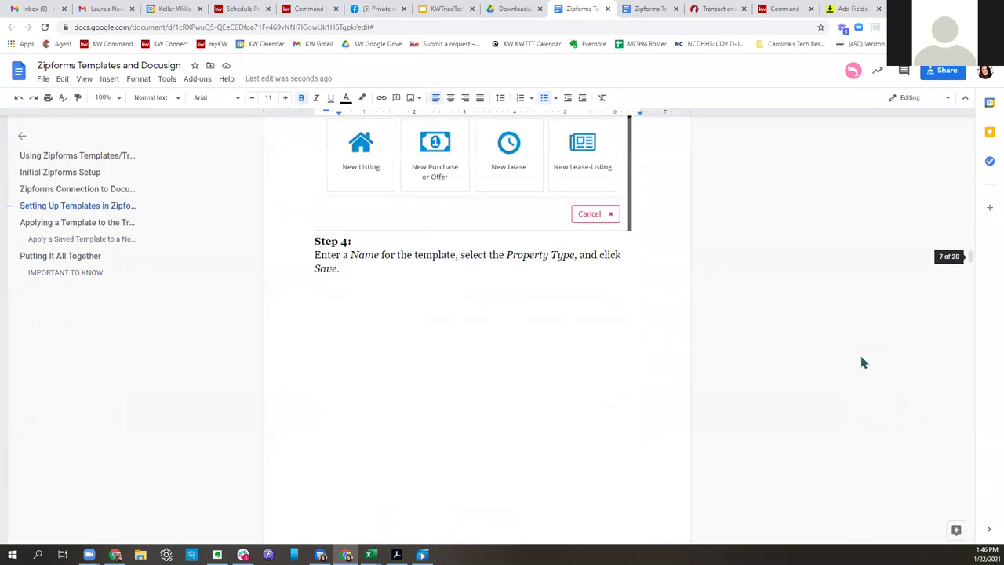
{"action": "scroll", "coordinate": [878, 359], "scroll_direction": "up", "scroll_amount": 20}
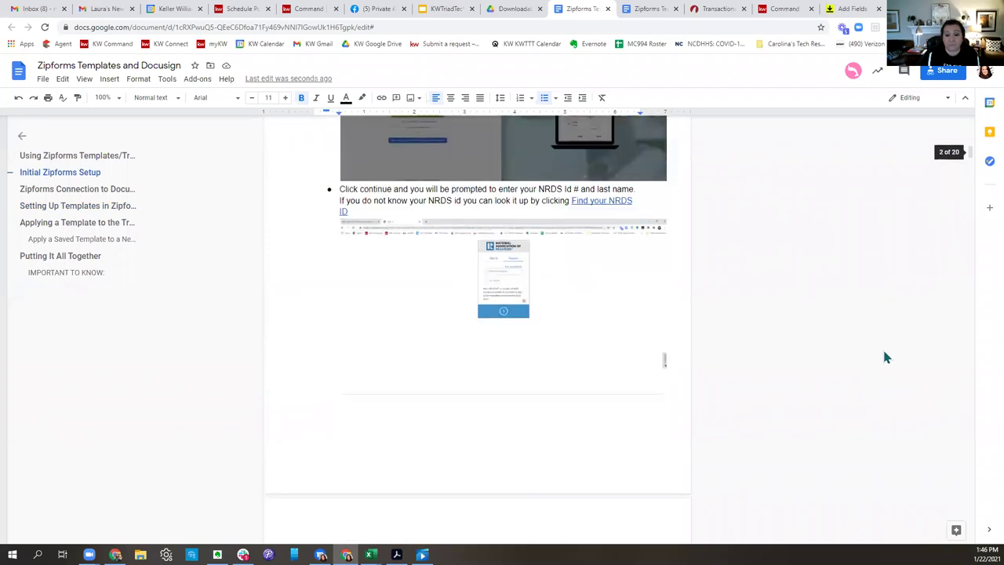
{"action": "scroll", "coordinate": [891, 353], "scroll_direction": "up", "scroll_amount": 1}
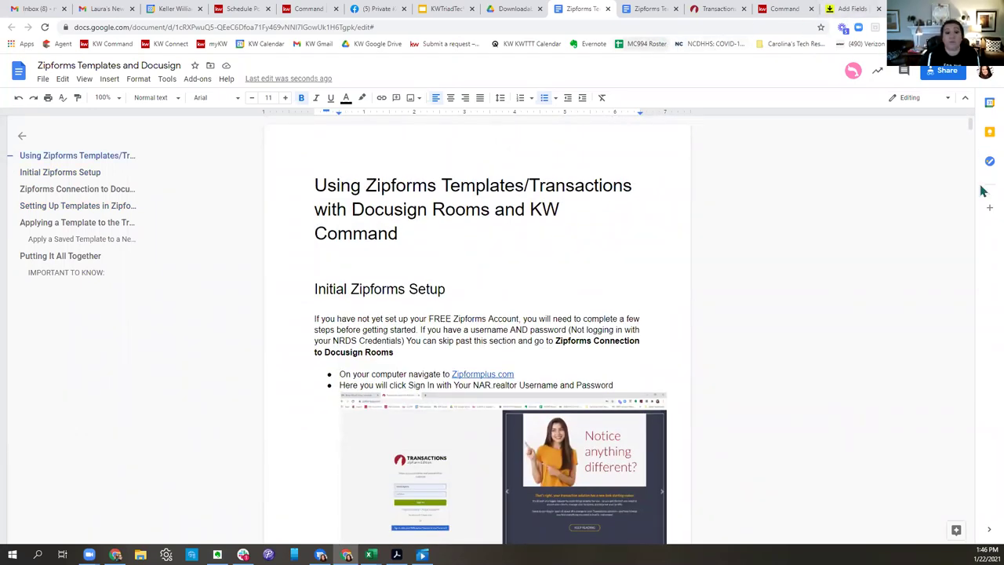
Review the buyer transaction's Documents page in KW Command, then return to DocuSign's Add Fields page.
{"action": "left_click", "coordinate": [800, 11]}
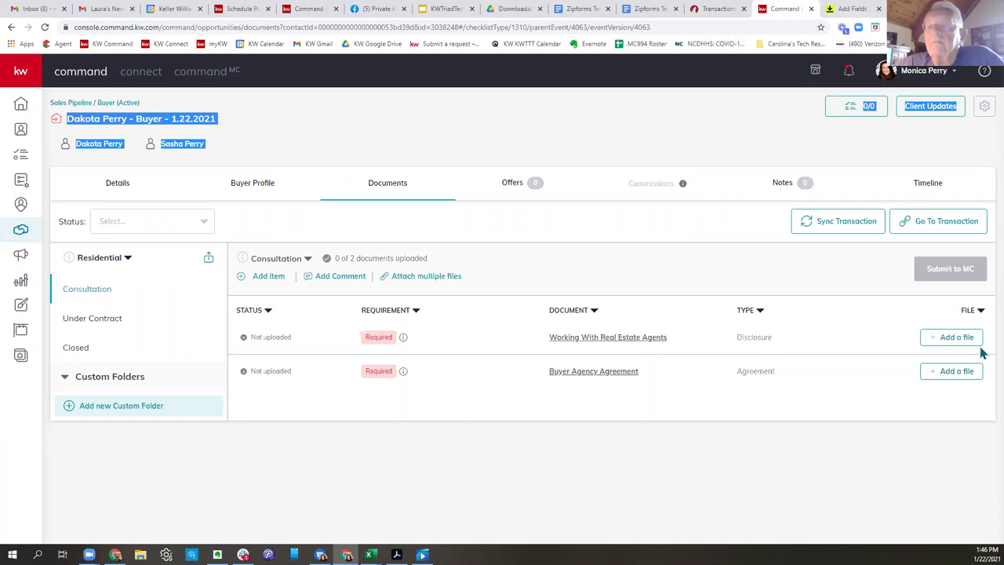
{"action": "left_click", "coordinate": [491, 134]}
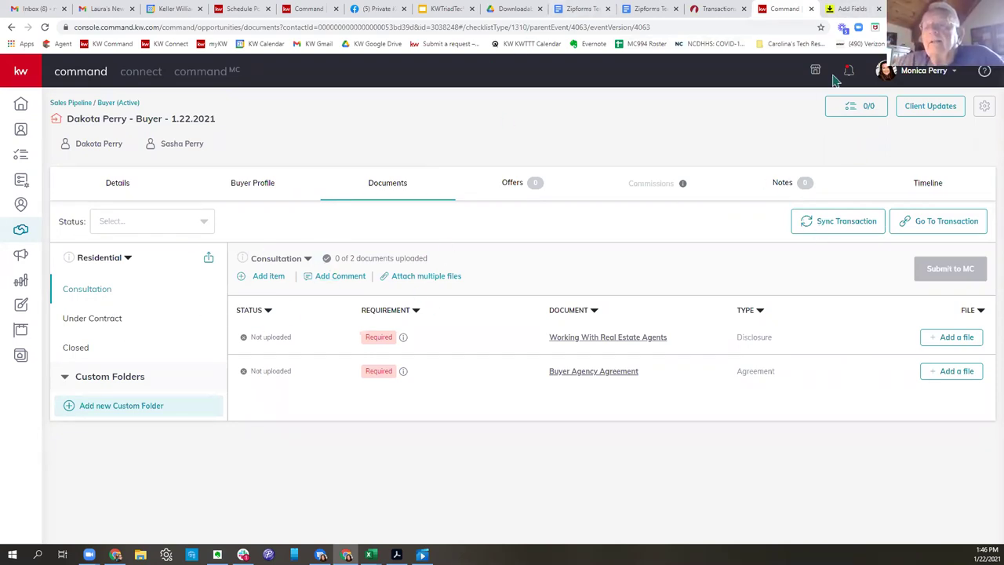
{"action": "left_click", "coordinate": [830, 9]}
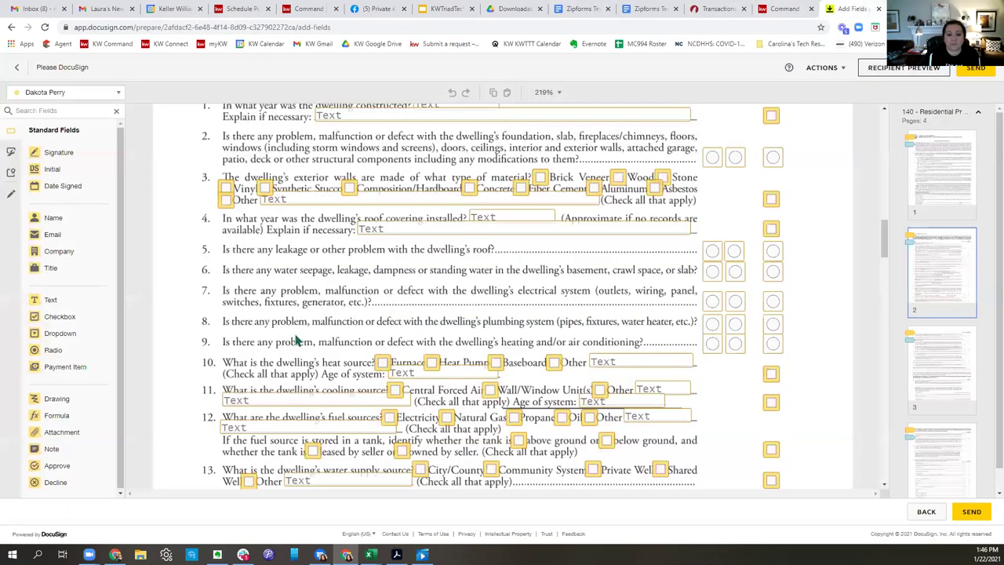
Look over the disclosure form's placed fields and go back to Envelope Details.
{"action": "scroll", "coordinate": [596, 325], "scroll_direction": "down", "scroll_amount": 3}
{"action": "scroll", "coordinate": [596, 325], "scroll_direction": "down", "scroll_amount": 10}
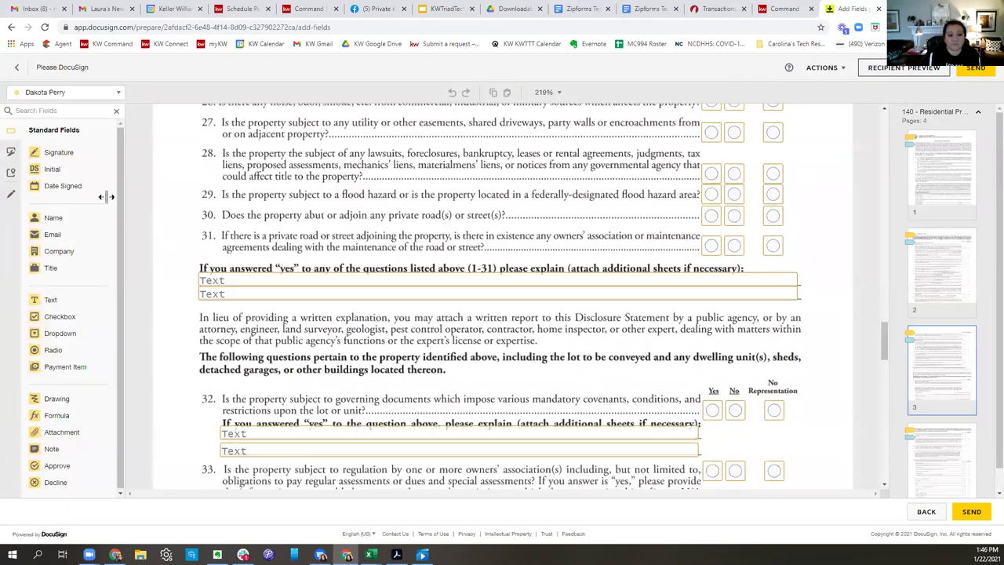
{"action": "scroll", "coordinate": [497, 332], "scroll_direction": "down", "scroll_amount": 2}
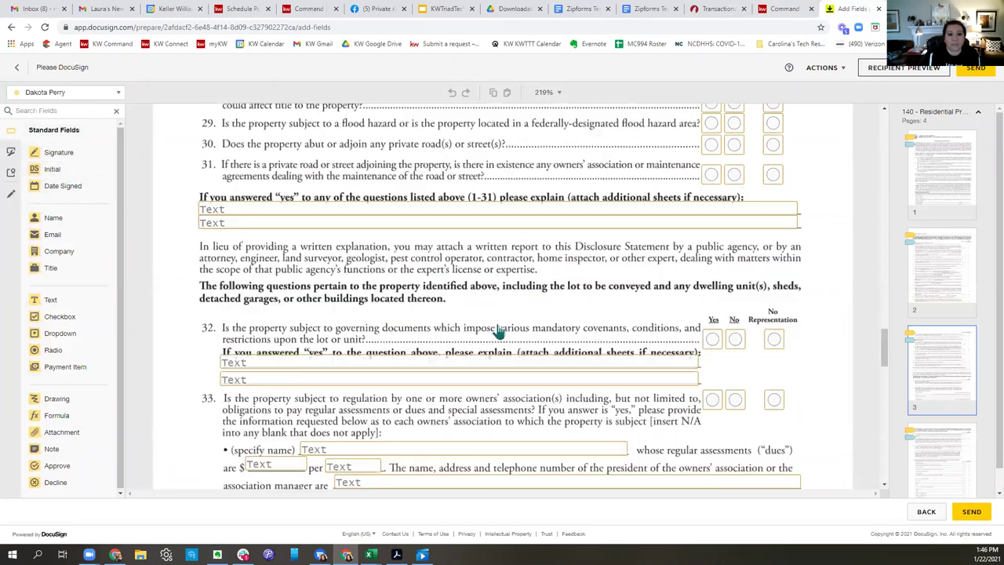
{"action": "scroll", "coordinate": [509, 289], "scroll_direction": "up", "scroll_amount": 15}
{"action": "scroll", "coordinate": [536, 264], "scroll_direction": "up", "scroll_amount": 5}
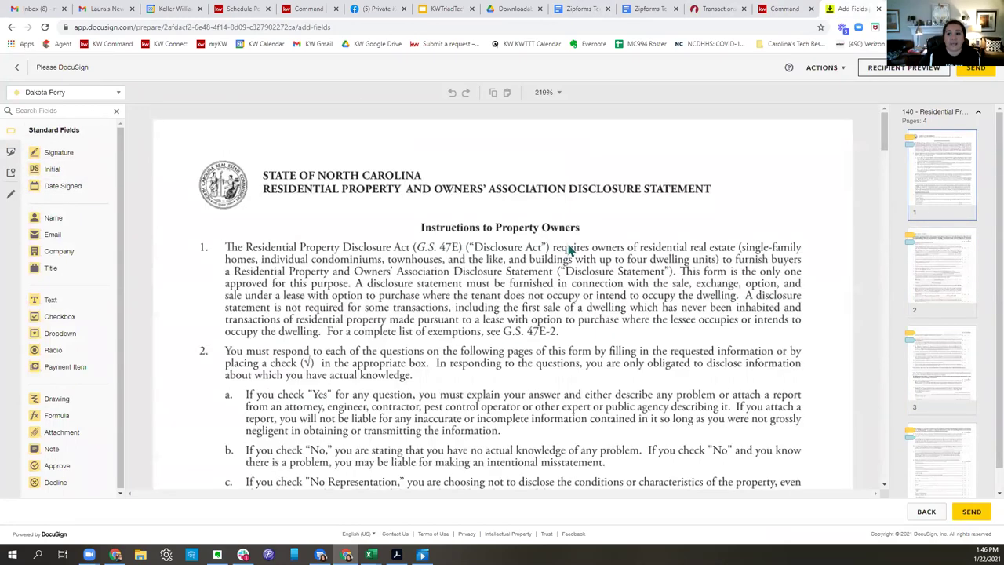
{"action": "left_click", "coordinate": [17, 67]}
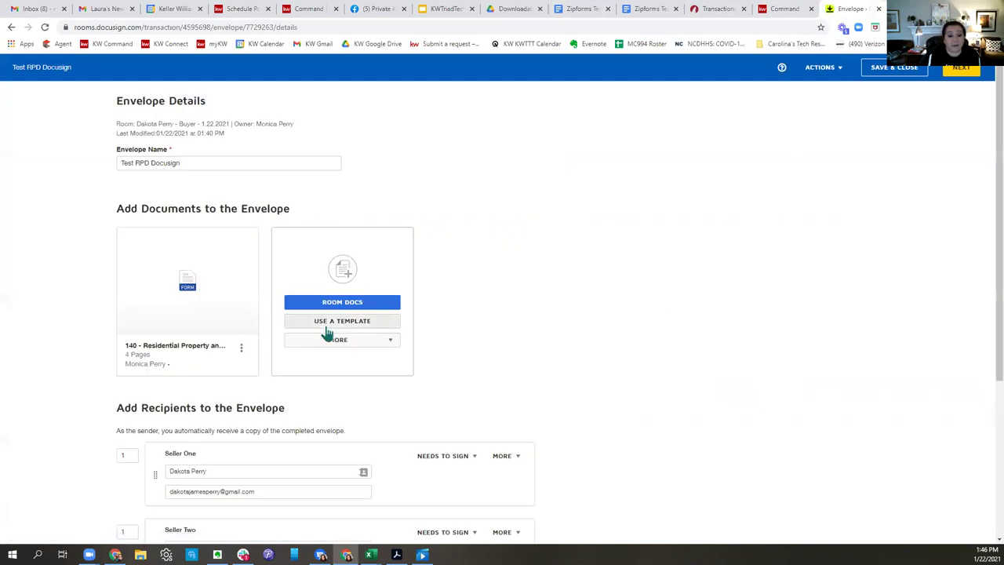
Upload Agent_Full6371 from Google Drive into the envelope and proceed to adding fields.
{"action": "left_click", "coordinate": [338, 341]}
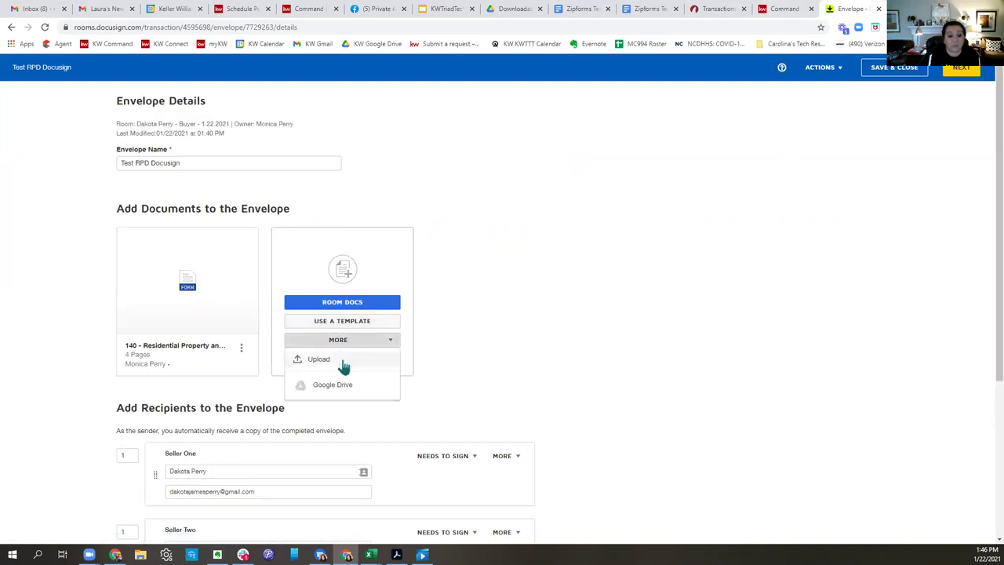
{"action": "left_click_drag", "start_coordinate": [116, 102], "coordinate": [219, 103]}
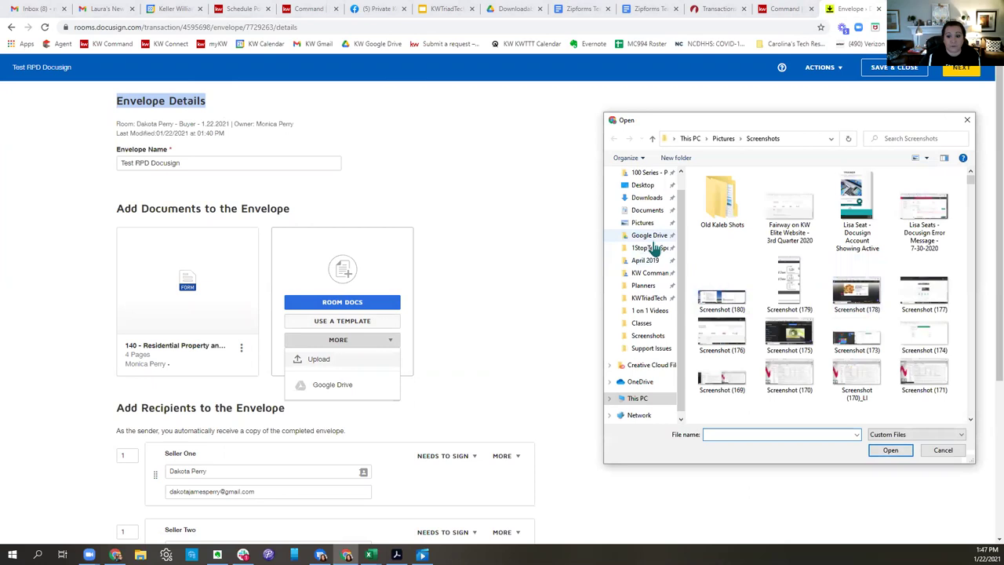
{"action": "left_click", "coordinate": [652, 237]}
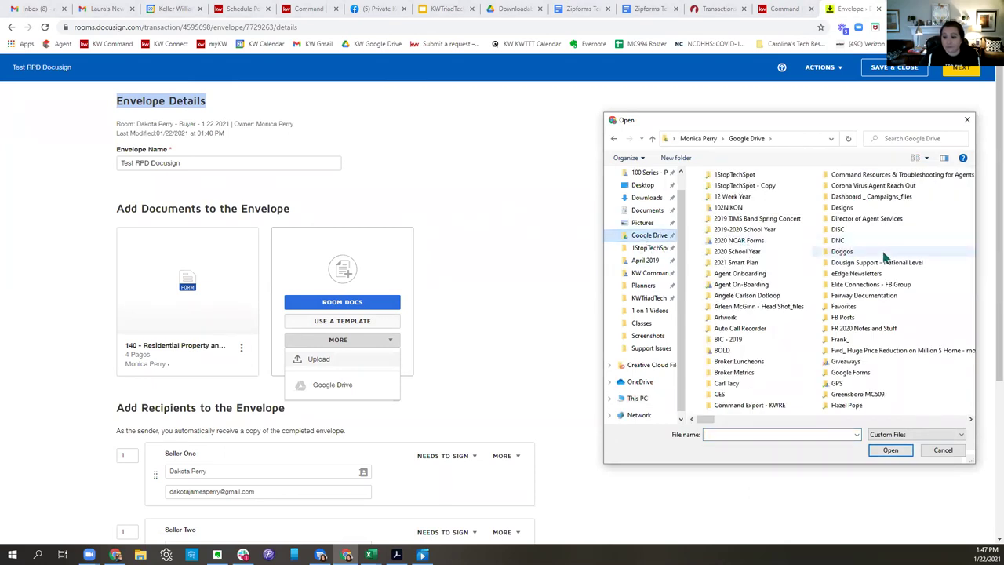
{"action": "left_click_drag", "start_coordinate": [710, 418], "coordinate": [834, 430]}
{"action": "double_click", "coordinate": [741, 316]}
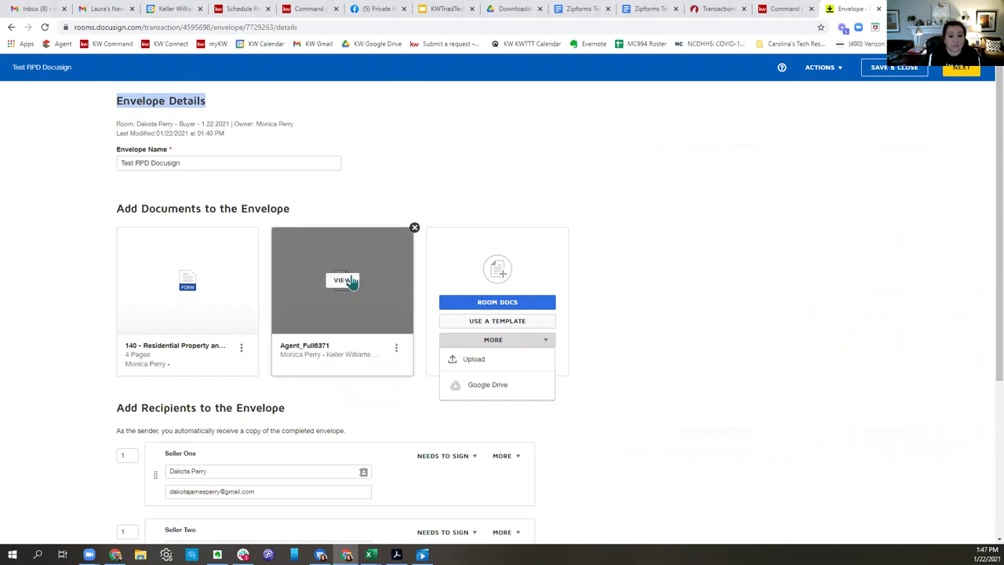
{"action": "scroll", "coordinate": [723, 298], "scroll_direction": "down", "scroll_amount": 3}
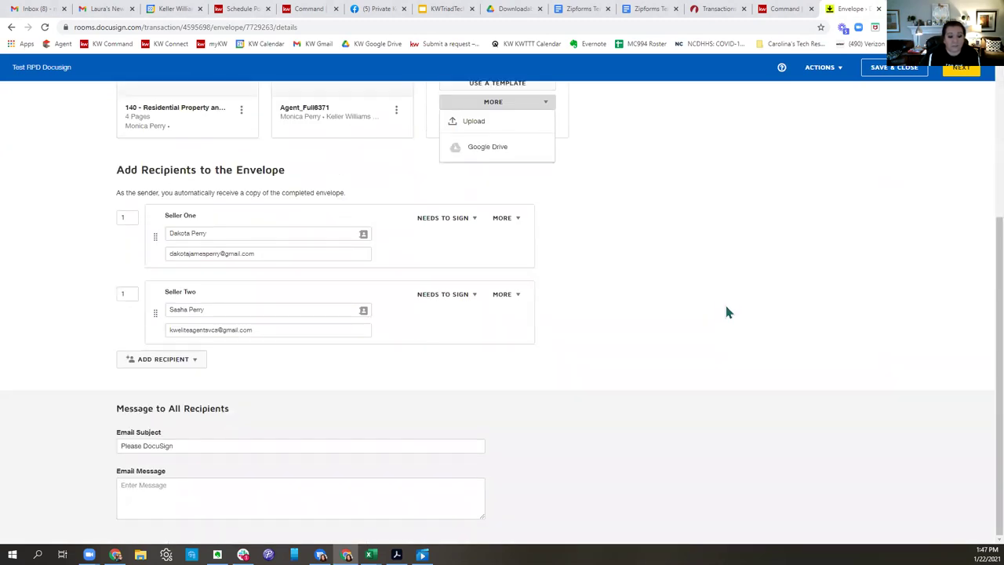
{"action": "left_click", "coordinate": [950, 72]}
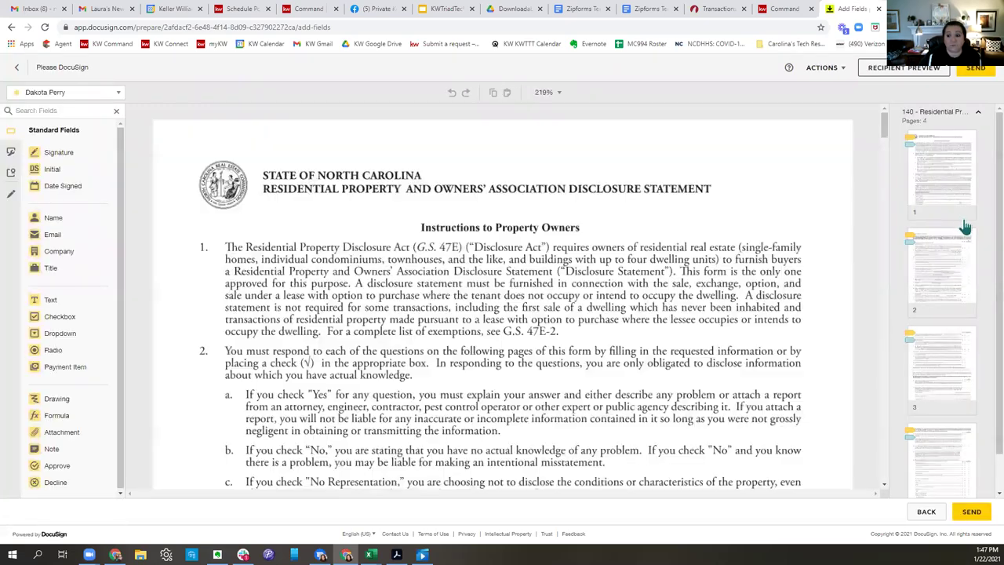
Bring up page 1 of Agent_Full6371.pdf in the field editor.
{"action": "scroll", "coordinate": [963, 226], "scroll_direction": "down", "scroll_amount": 1}
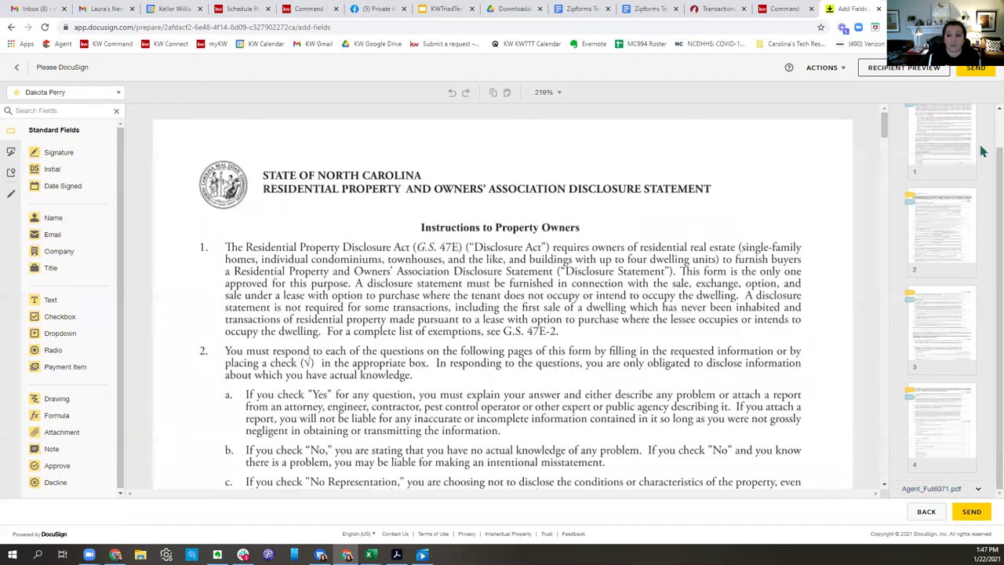
{"action": "scroll", "coordinate": [956, 215], "scroll_direction": "up", "scroll_amount": 2}
{"action": "left_click", "coordinate": [955, 116]}
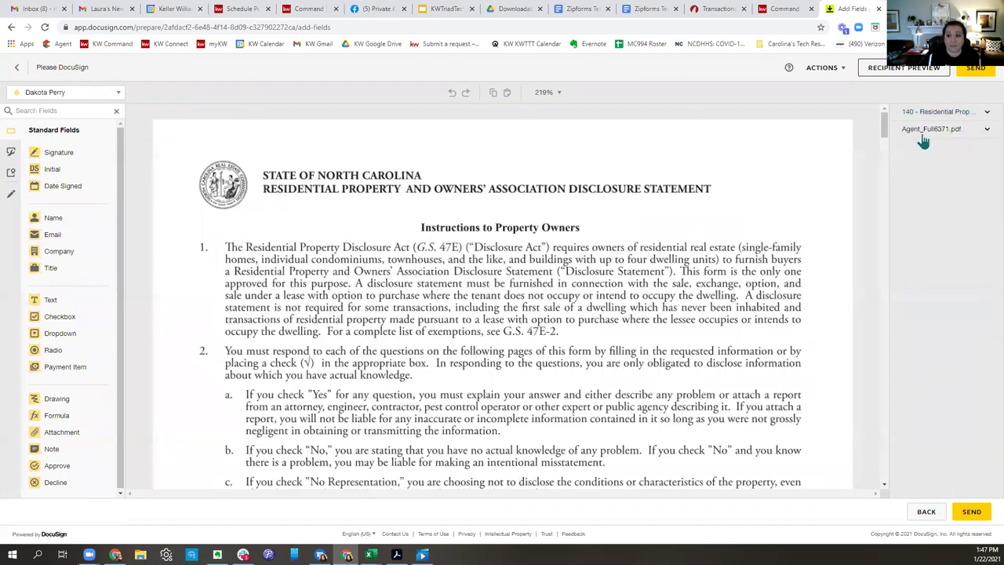
{"action": "left_click", "coordinate": [919, 130]}
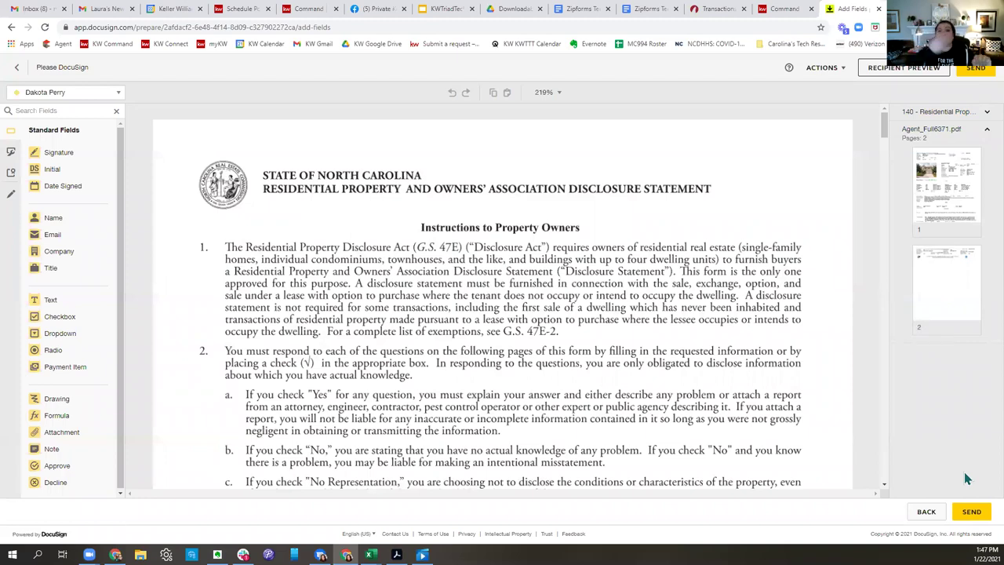
{"action": "left_click", "coordinate": [947, 188]}
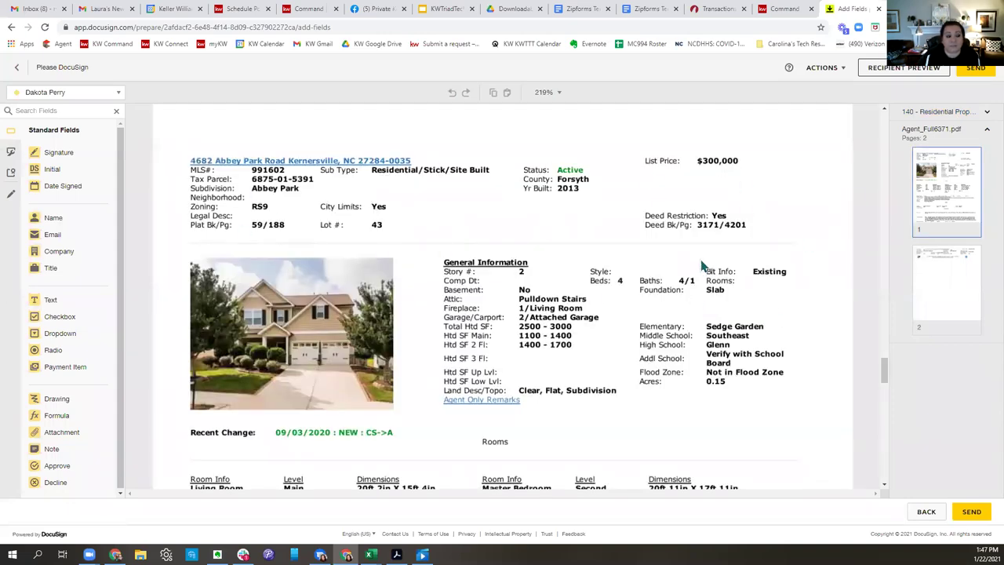
Place a sized Initial field beside the listing address, then switch to the second signer.
{"action": "left_click", "coordinate": [69, 170]}
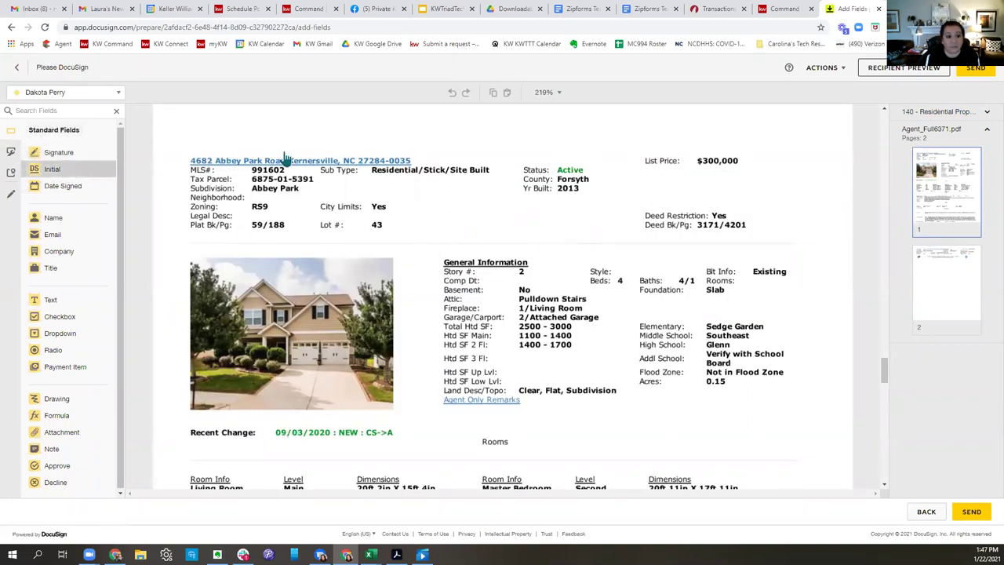
{"action": "left_click", "coordinate": [596, 142]}
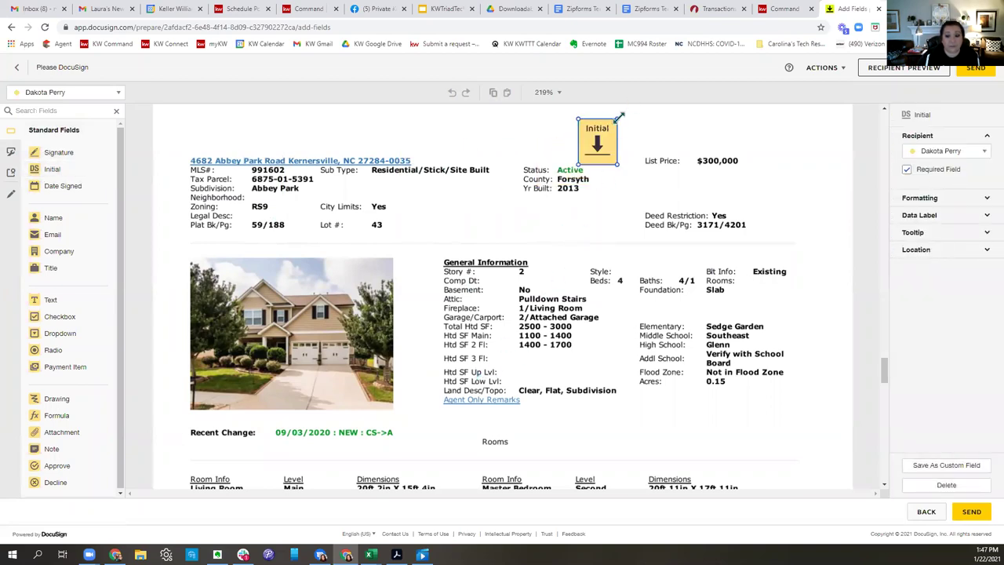
{"action": "left_click_drag", "start_coordinate": [610, 143], "coordinate": [570, 200]}
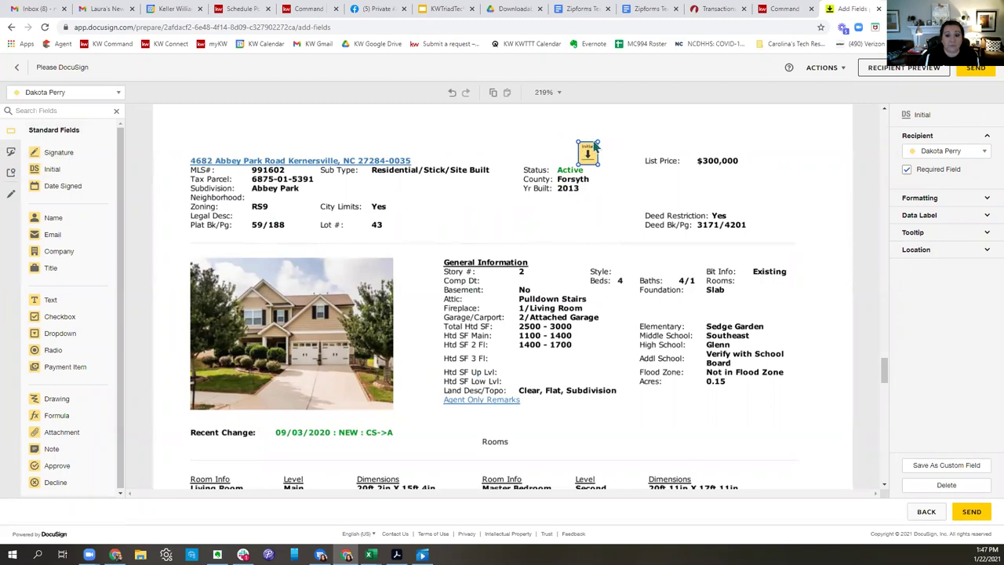
{"action": "left_click_drag", "start_coordinate": [598, 143], "coordinate": [667, 79]}
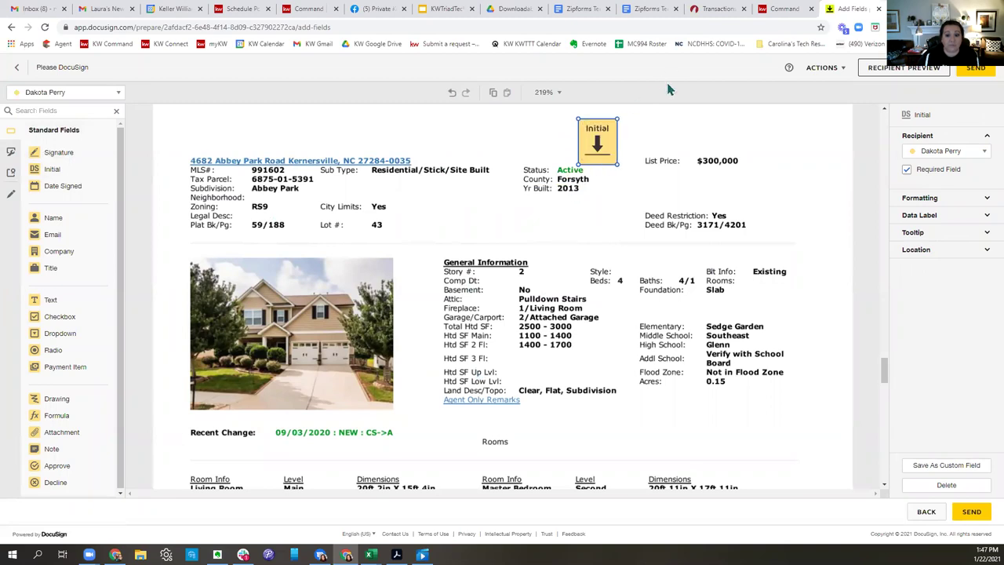
{"action": "left_click_drag", "start_coordinate": [616, 123], "coordinate": [558, 217]}
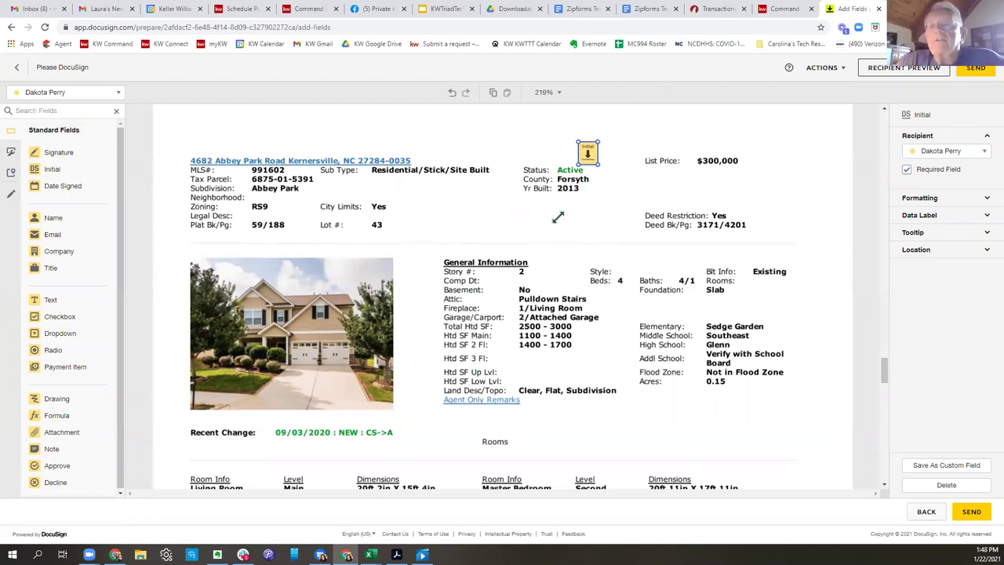
{"action": "left_click_drag", "start_coordinate": [581, 161], "coordinate": [618, 118]}
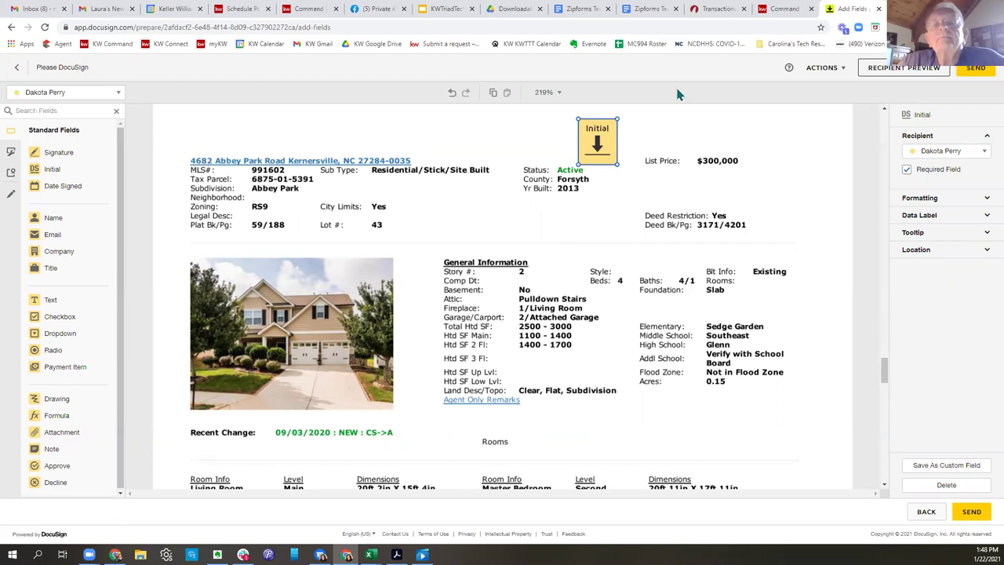
{"action": "left_click_drag", "start_coordinate": [582, 148], "coordinate": [185, 149]}
{"action": "left_click_drag", "start_coordinate": [257, 138], "coordinate": [256, 138]}
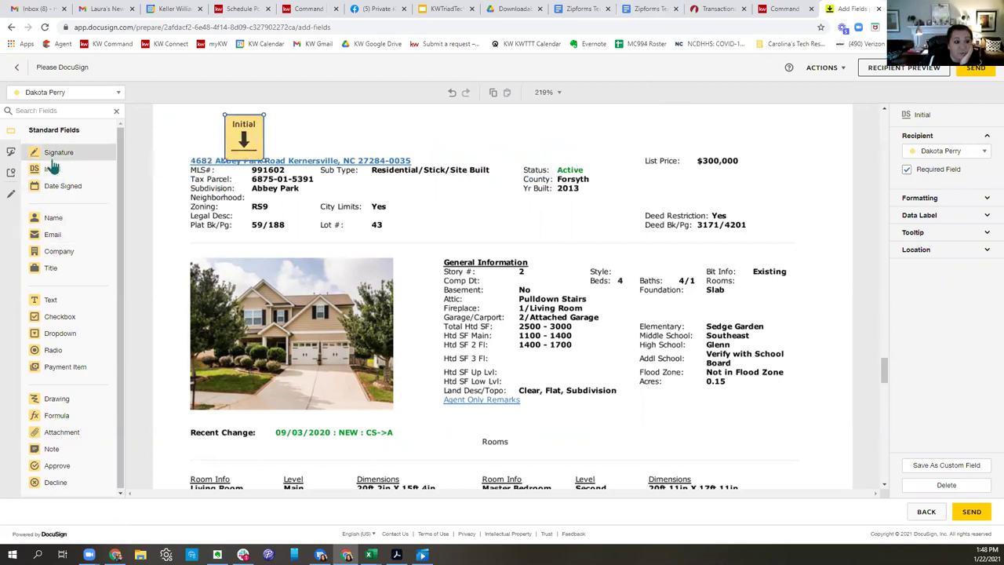
{"action": "left_click", "coordinate": [66, 94]}
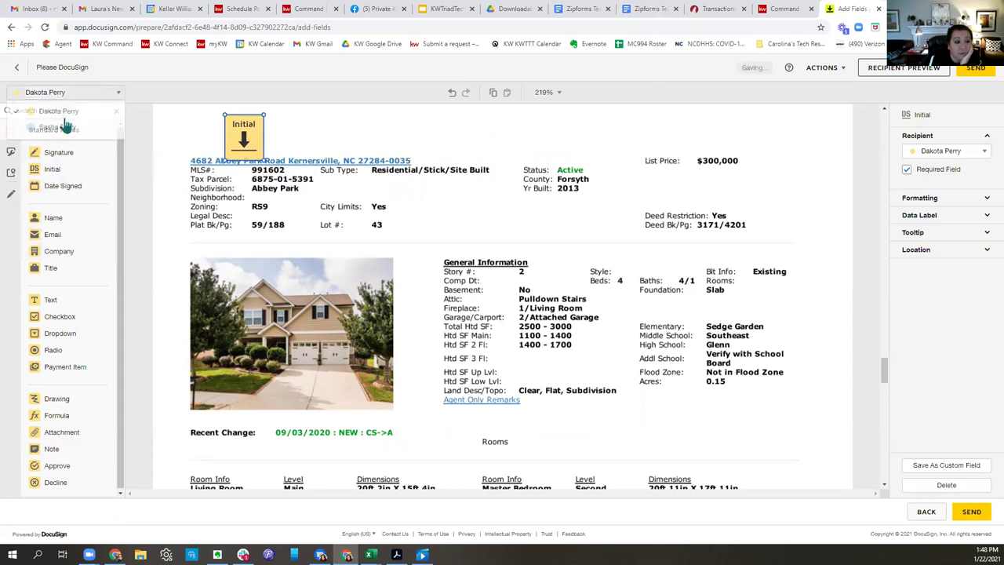
{"action": "left_click", "coordinate": [65, 127]}
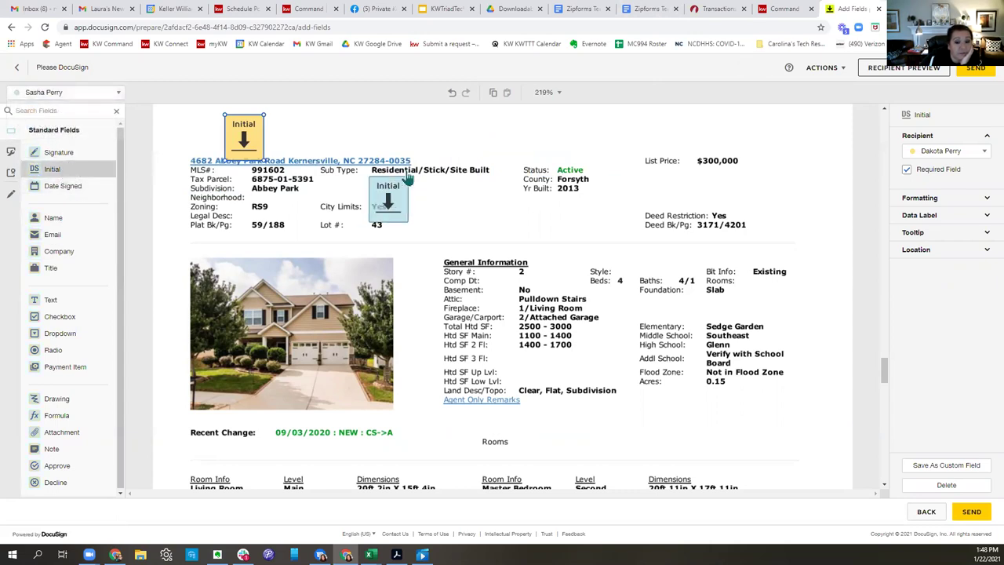